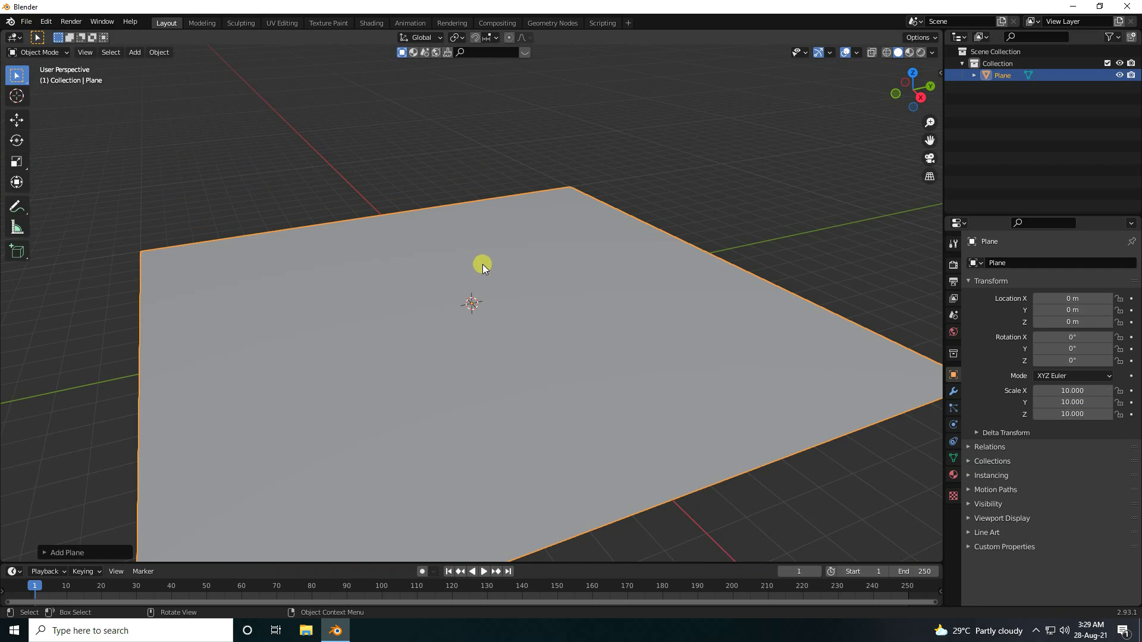
Add a Landscape mesh on the plane and move it along Y to about 8.04 m.
middle_drag(359, 328, 449, 320)
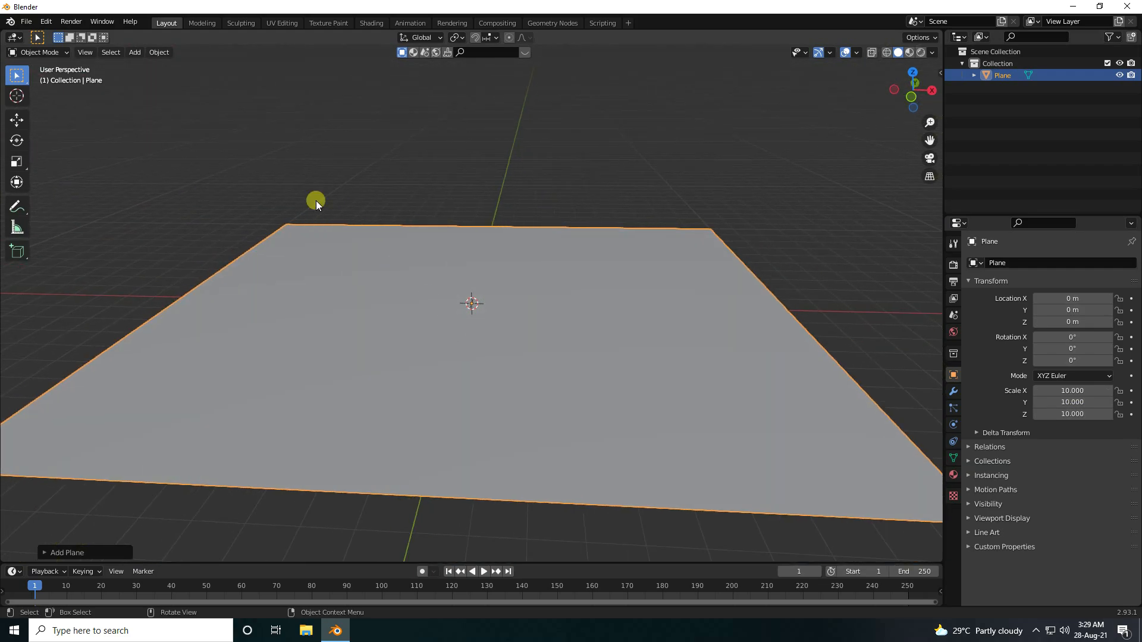
click(138, 55)
mouse_move(167, 66)
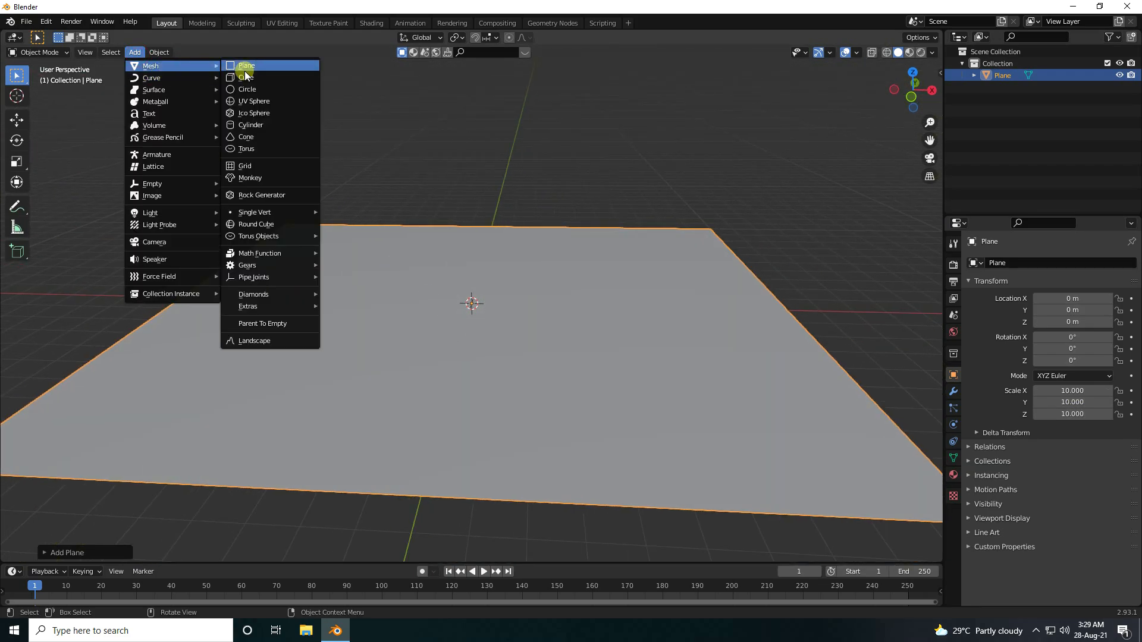
click(247, 342)
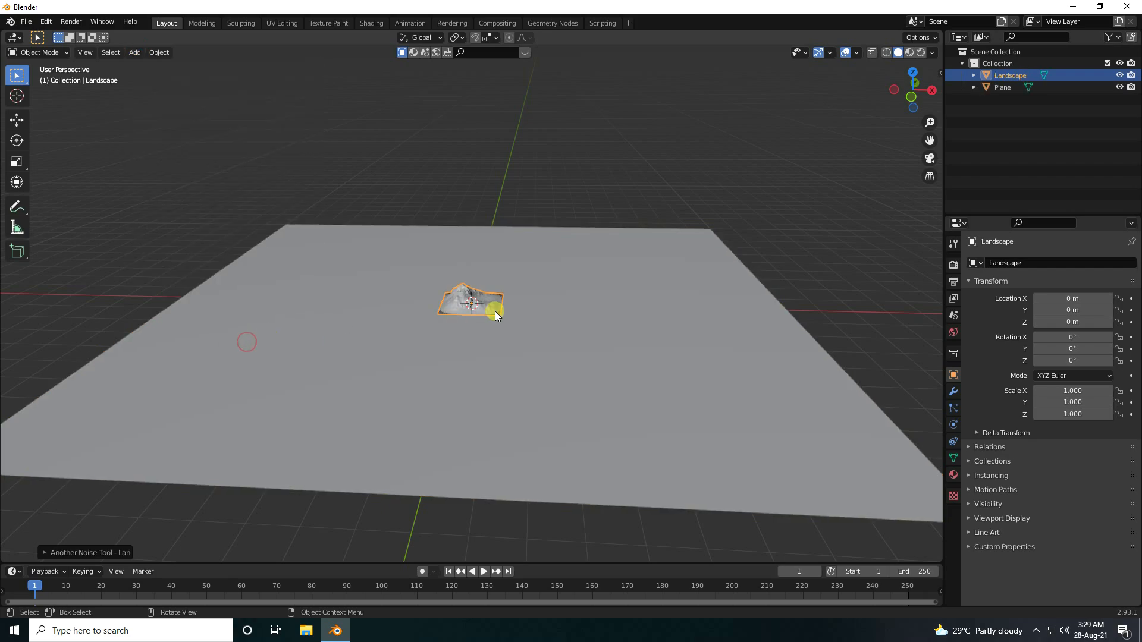
middle_drag(495, 312, 416, 341)
click(18, 121)
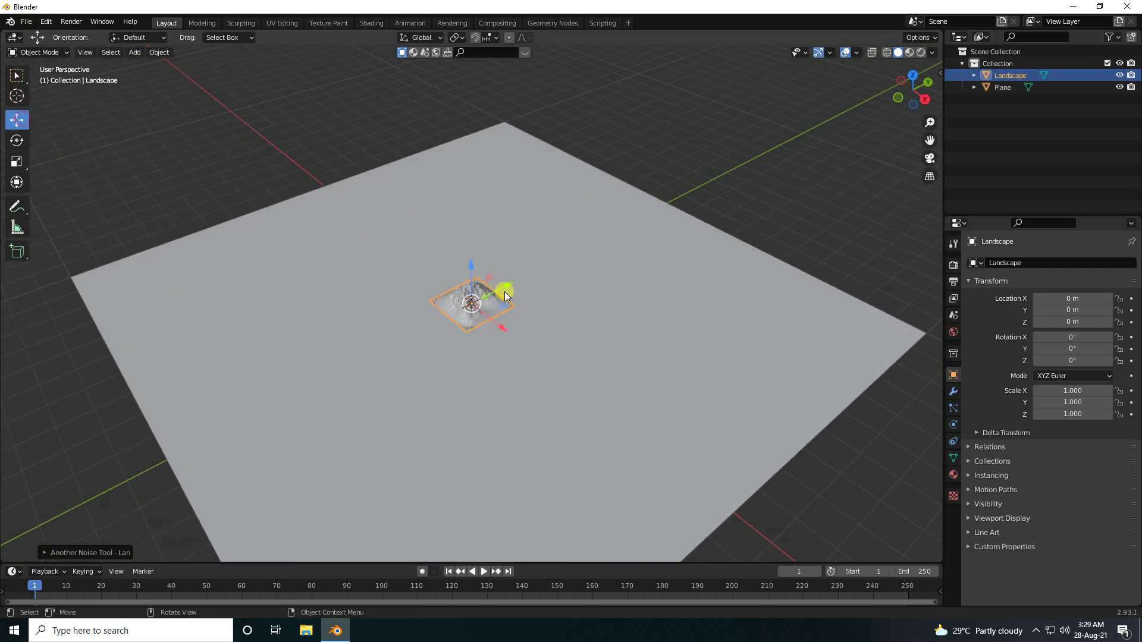
drag(504, 292, 655, 250)
middle_drag(655, 250, 683, 236)
middle_click(655, 209)
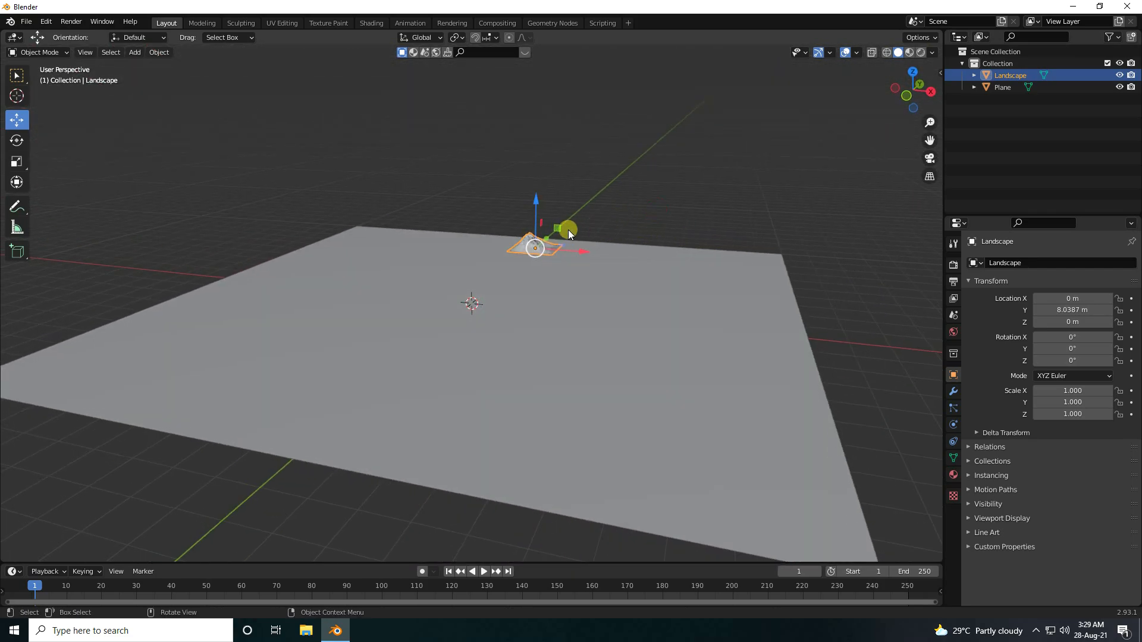
Scale the landscape uniformly to about 3.31, then stretch its height to a Z scale of about 5.49.
key(s)
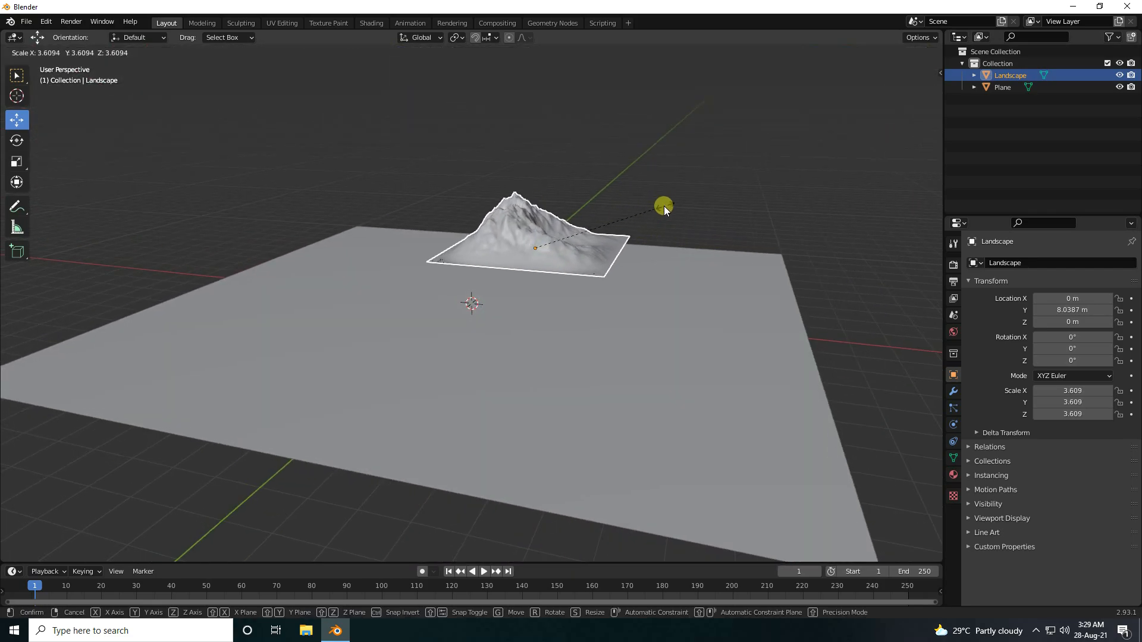
click(654, 209)
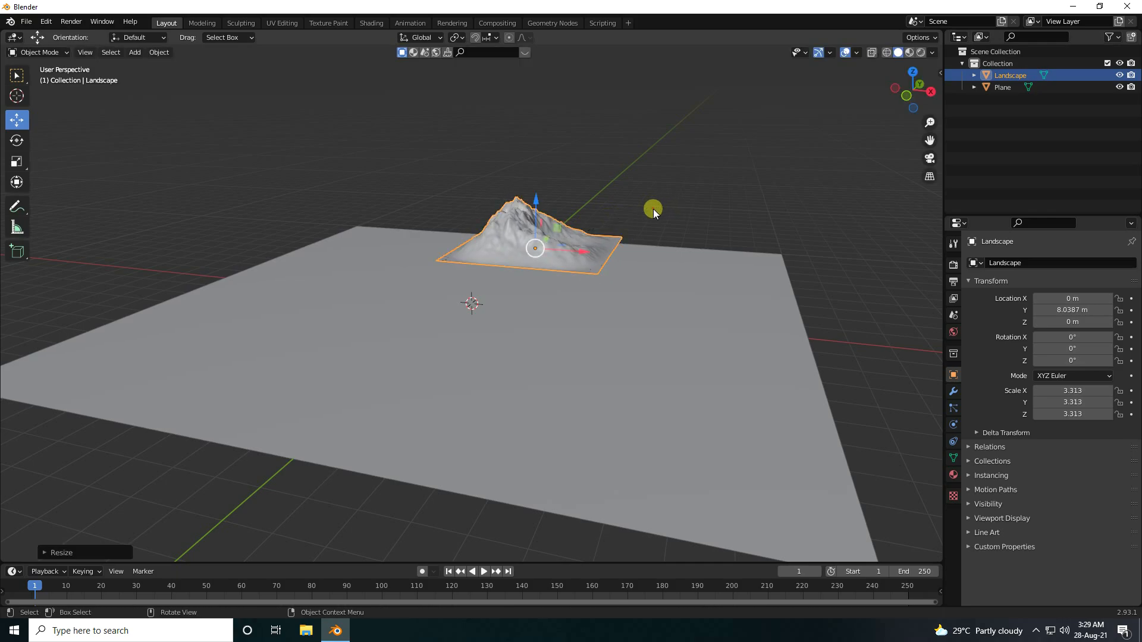
click(16, 143)
click(17, 161)
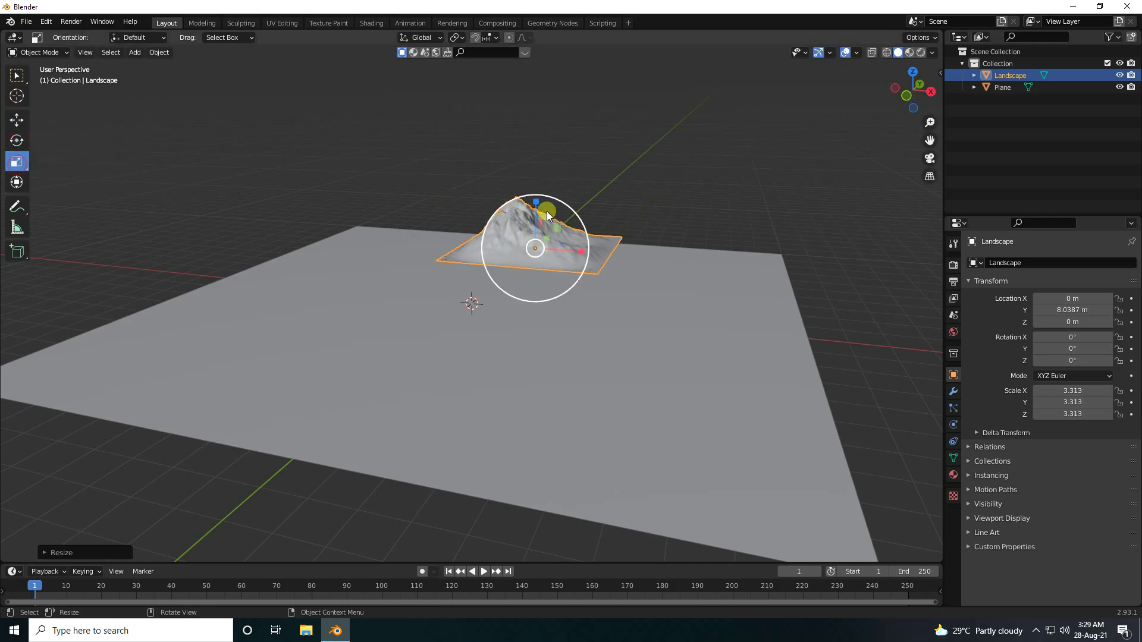
drag(535, 205, 547, 173)
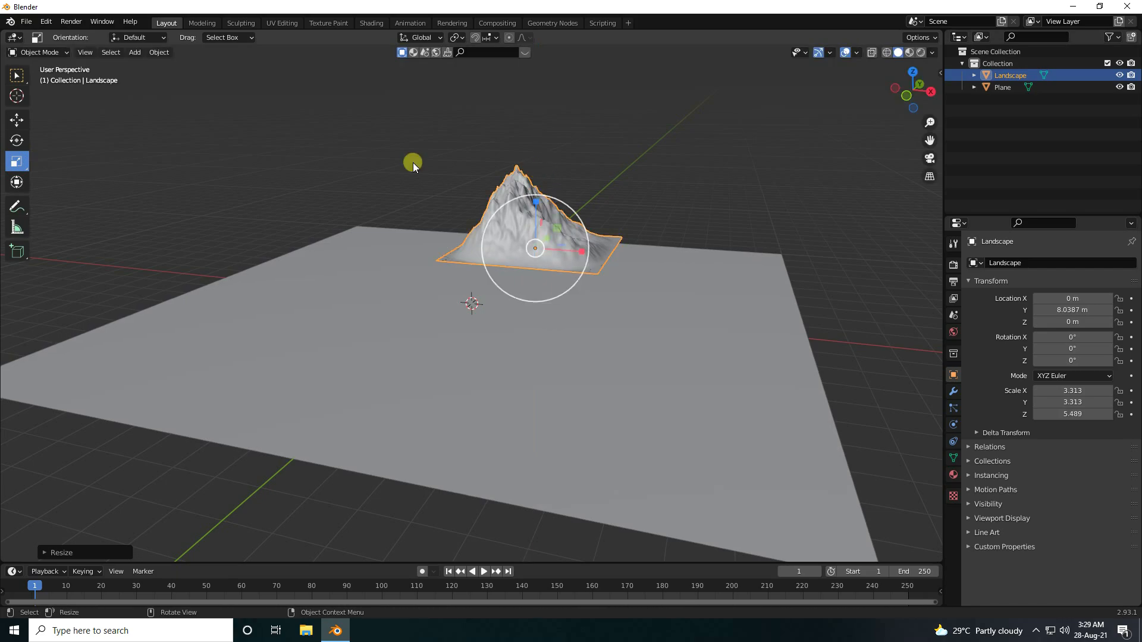
Move the mountain to the plane's back corner at about X -5.93 m, Y 8.98 m, Z -0.43 m.
click(11, 122)
drag(581, 252, 417, 206)
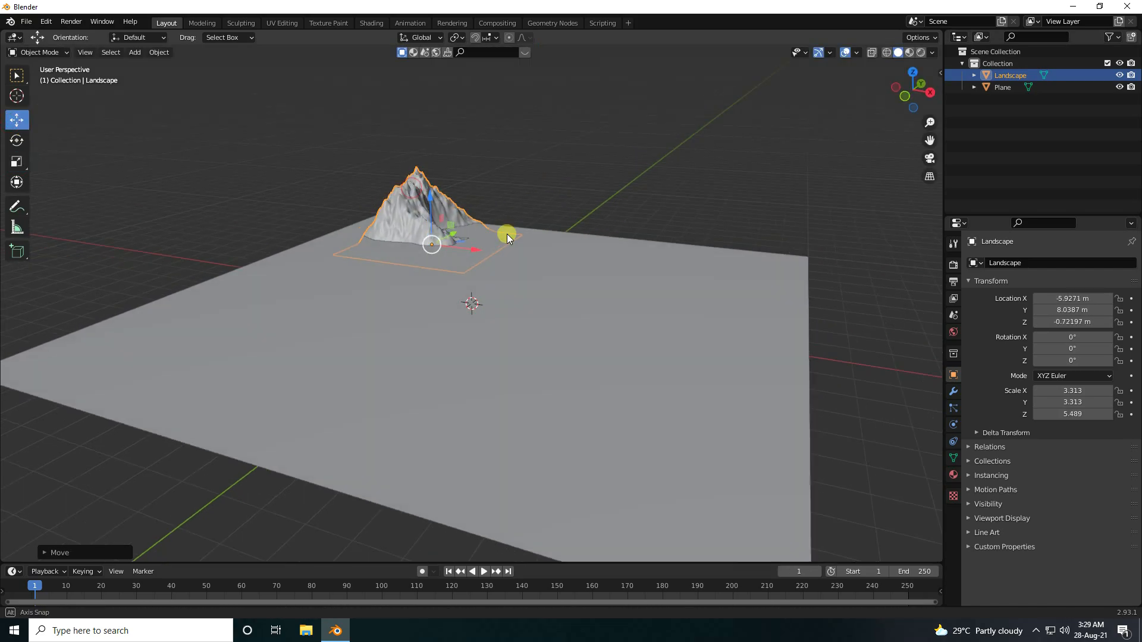
middle_drag(505, 234, 593, 247)
drag(685, 229, 669, 179)
middle_drag(658, 237, 776, 219)
scroll(685, 215, up, 2)
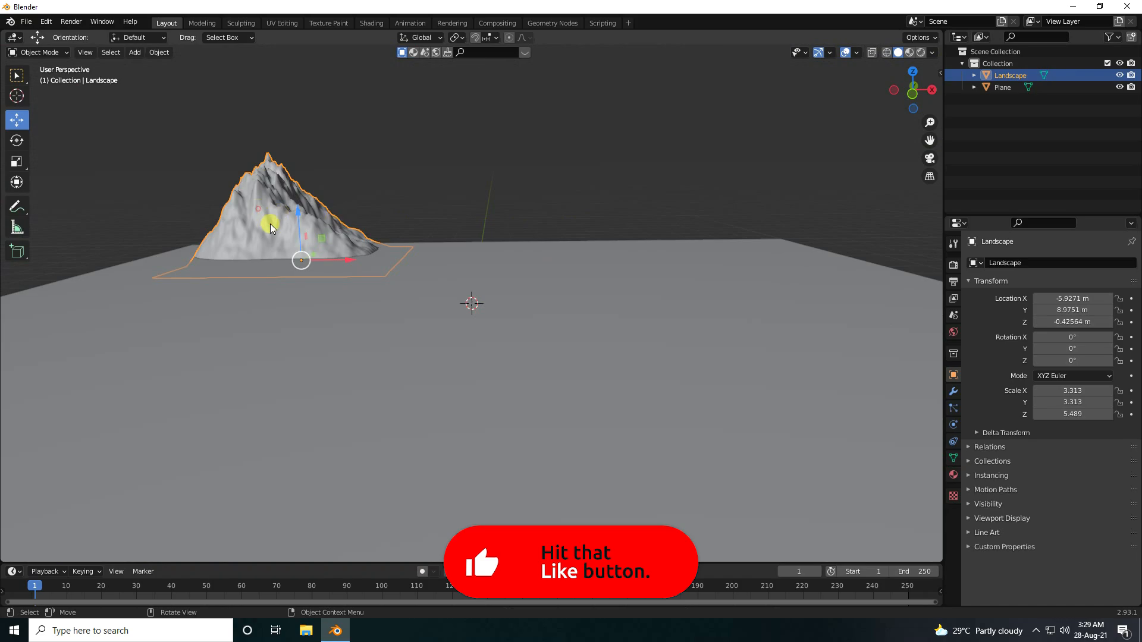
Rotate the mountain about the Z axis to about -53.8°.
click(17, 140)
drag(313, 260, 303, 262)
click(16, 120)
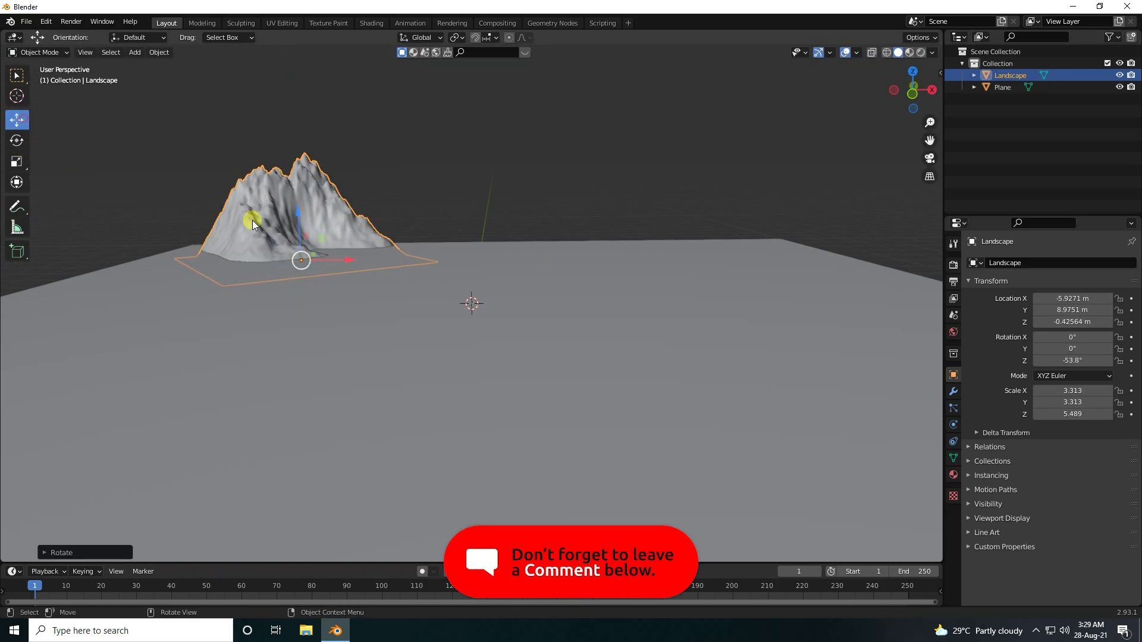
Duplicate the mountain and move the copy along X to about 6.2 m, at the opposite back corner.
key(ctrl+v)
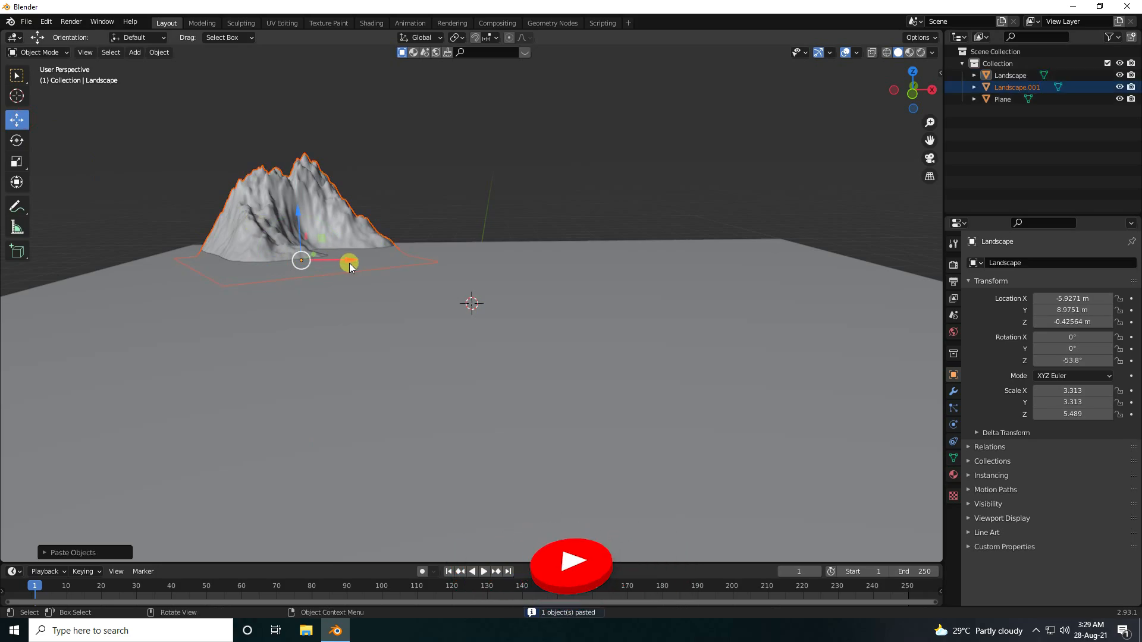
key(g)
click(725, 263)
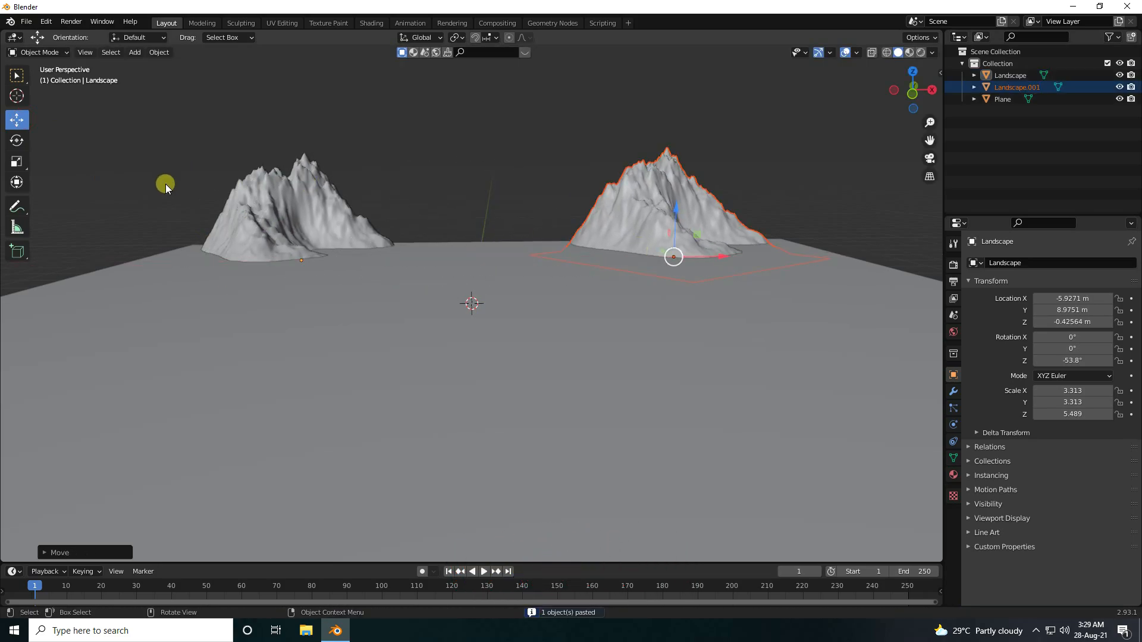
Enlarge the copied mountain to about 4.41 in X and Y and 7.30 in Z, and rotate it about Z to about -143°.
key(s)
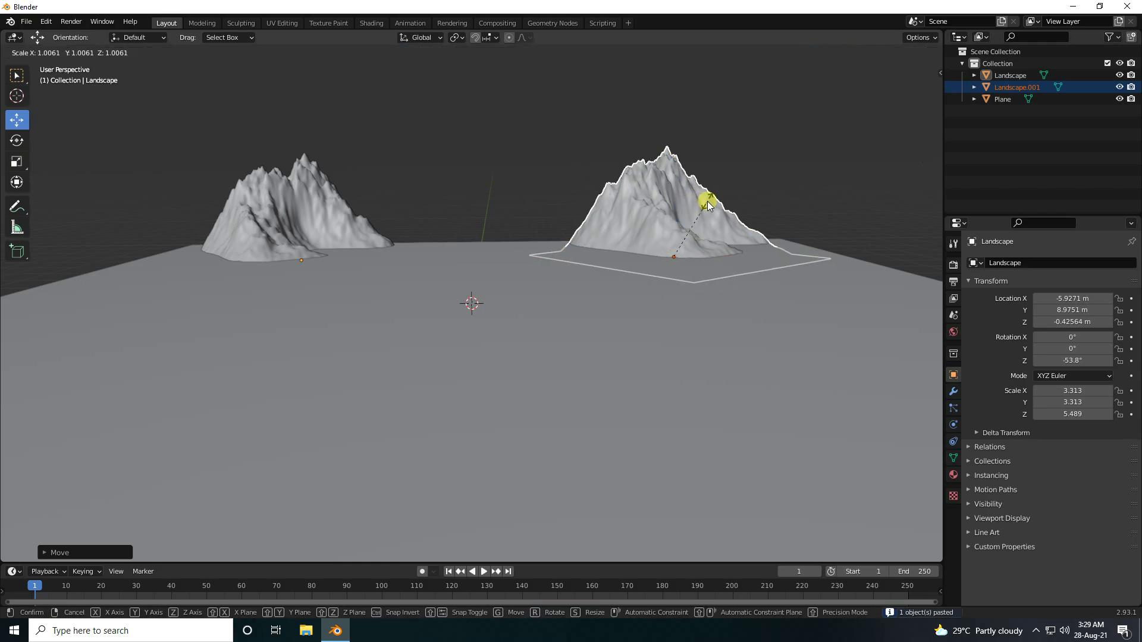
click(736, 199)
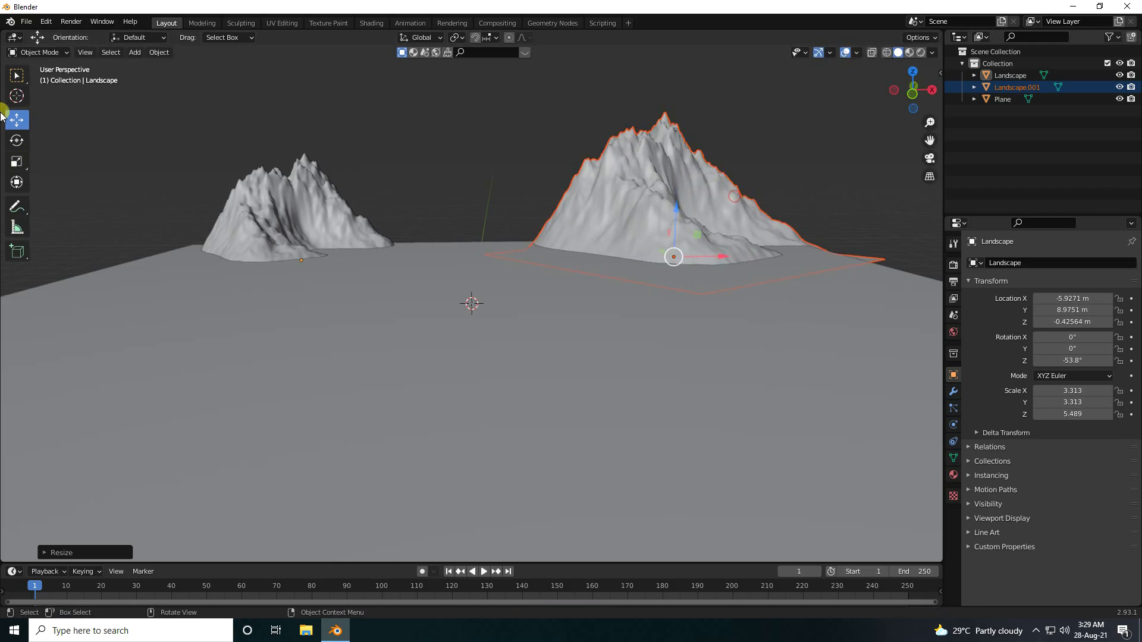
click(631, 198)
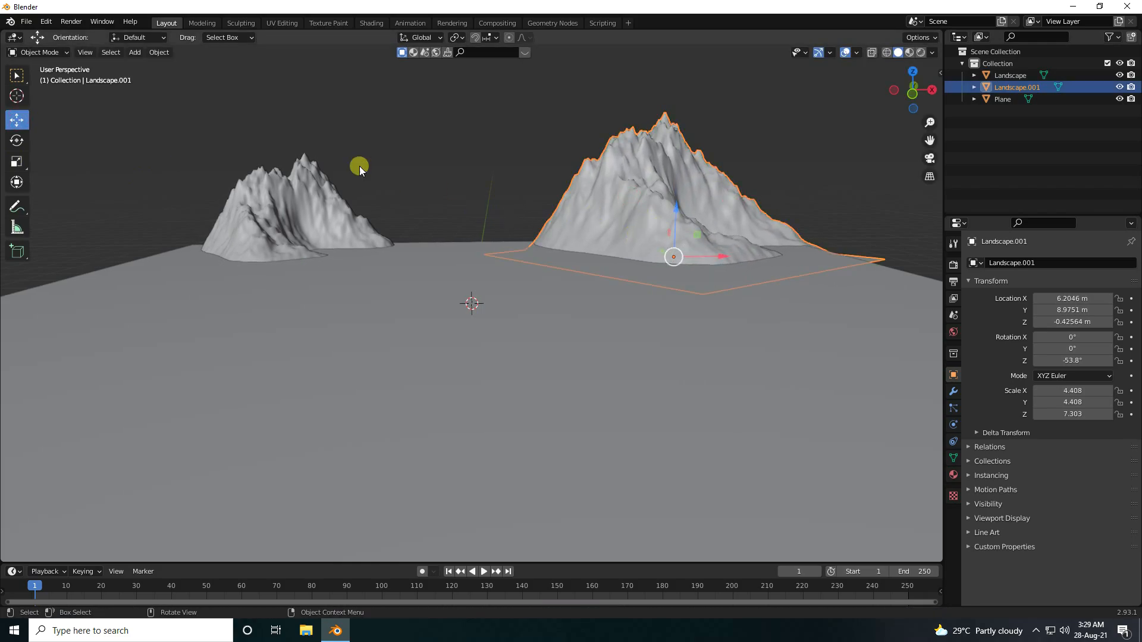
click(17, 140)
drag(697, 262, 673, 269)
click(17, 120)
Duplicate the larger mountain and place the copy between the two mountains, set back about 3.3 m along Y.
click(669, 173)
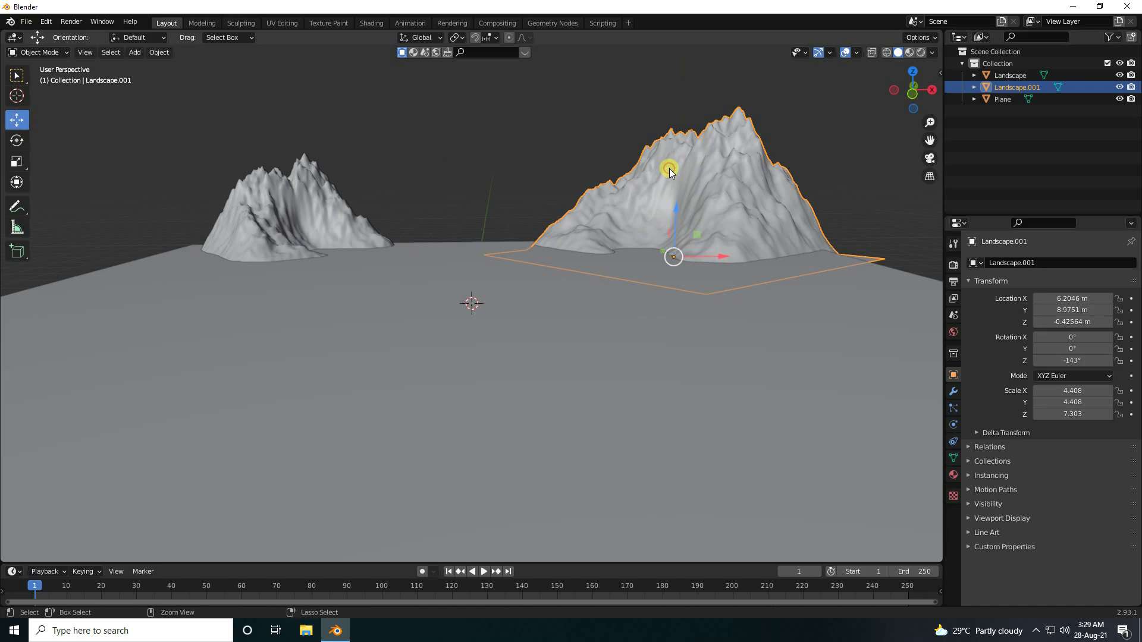
key(ctrl+v)
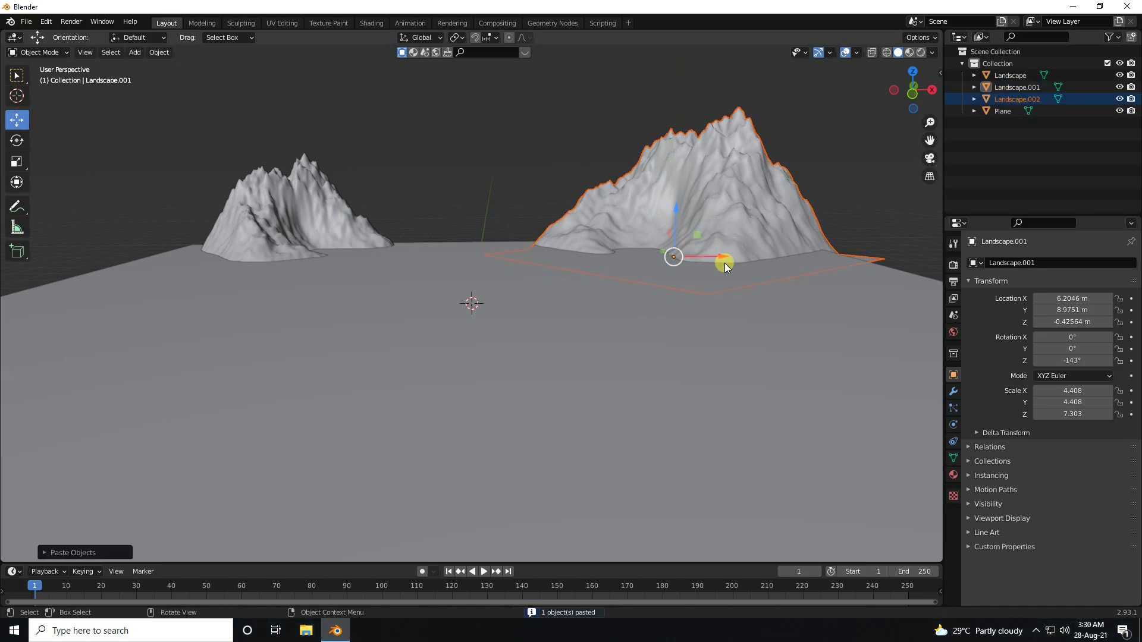
drag(725, 266, 512, 260)
middle_drag(512, 260, 405, 220)
drag(694, 240, 740, 230)
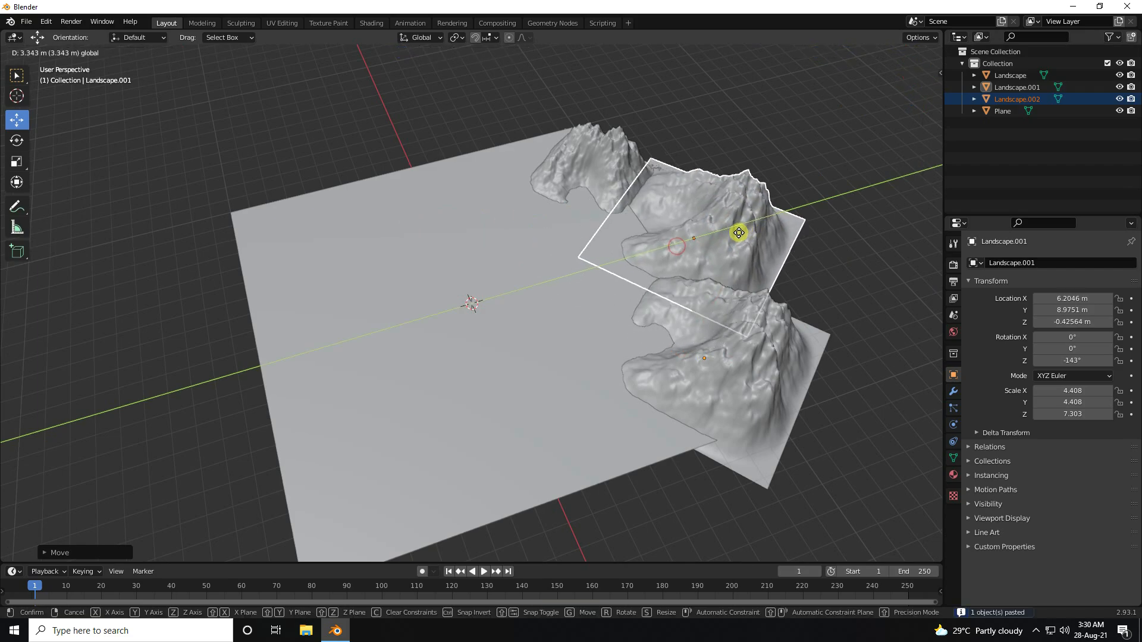
middle_drag(739, 230, 773, 187)
scroll(527, 235, up, 4)
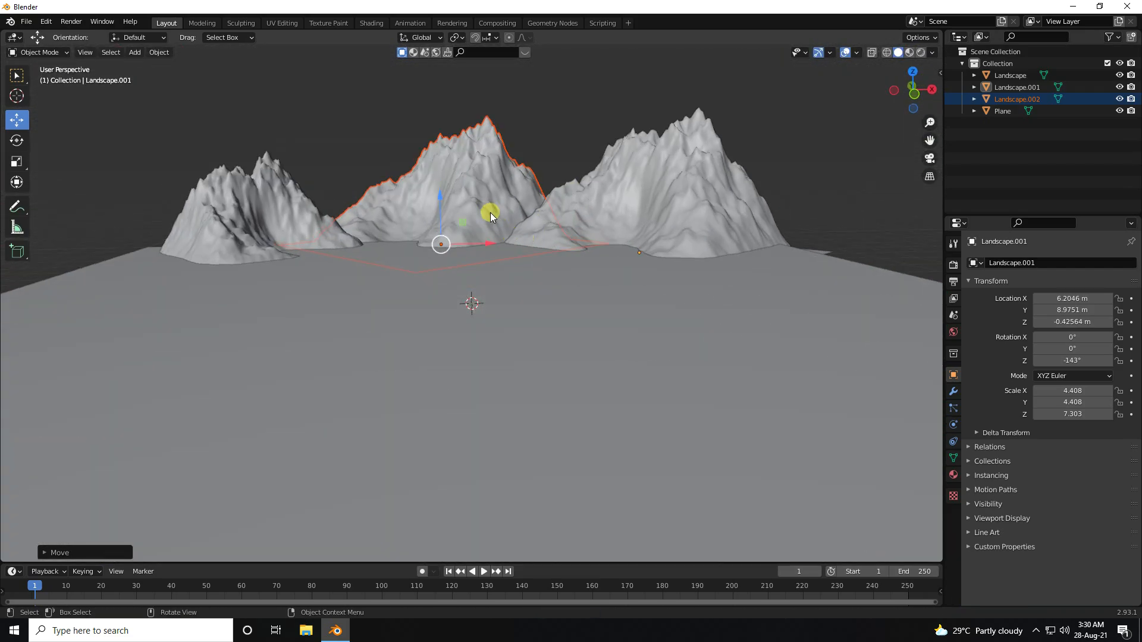
Scale up the middle mountain so it towers over the other two, and shift it slightly further back along Y.
key(s)
click(488, 199)
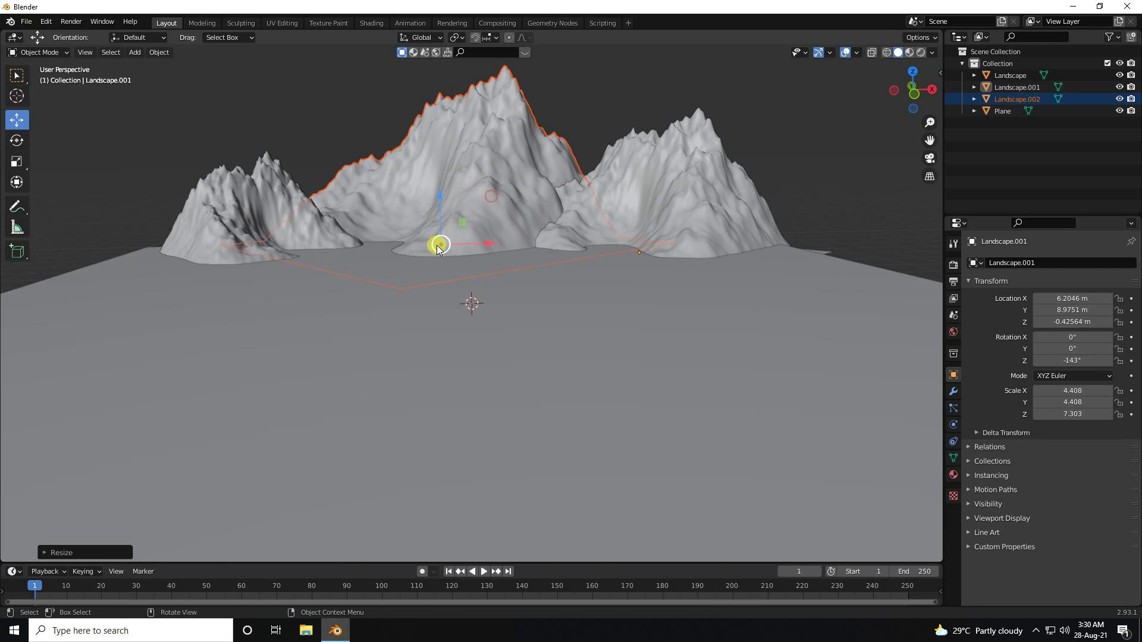
middle_drag(439, 245, 628, 148)
scroll(629, 148, down, 4)
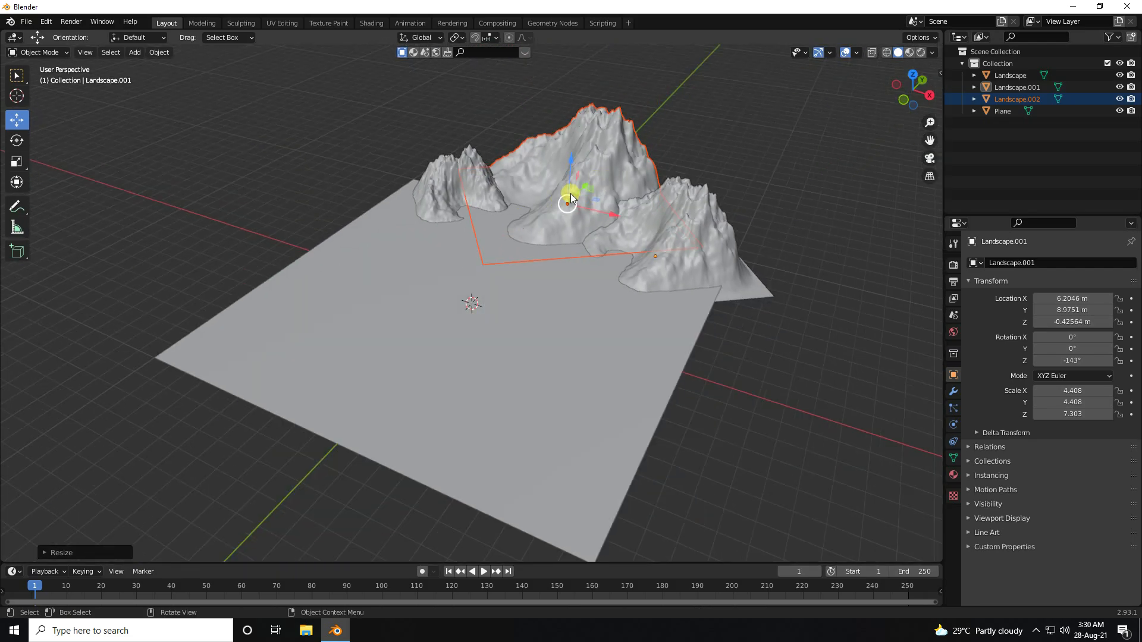
middle_drag(588, 183, 576, 209)
drag(688, 187, 702, 184)
middle_drag(633, 217, 466, 265)
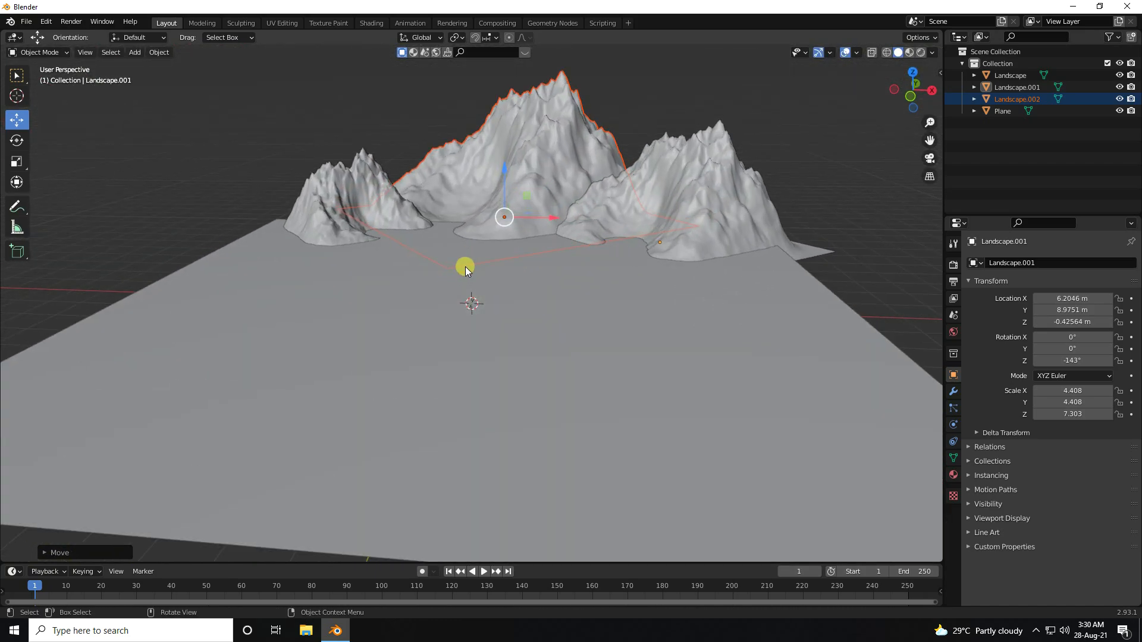
Import the Alembic file Solaris.abc from the rendders folder with a scale of 0.1.
scroll(528, 234, up, 5)
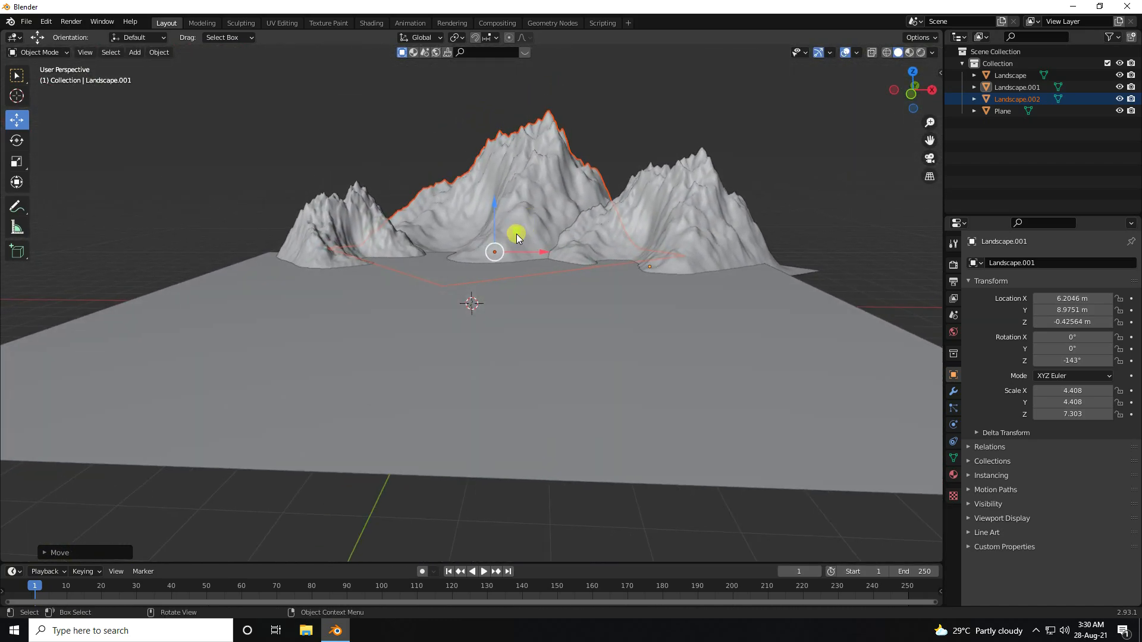
scroll(527, 238, up, 3)
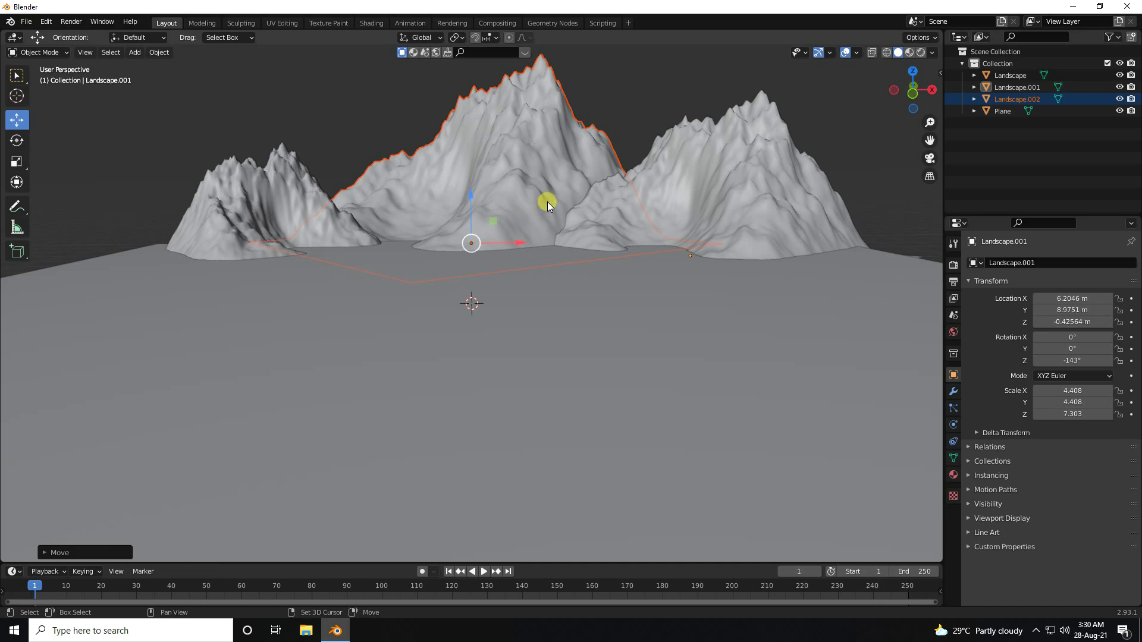
scroll(542, 214, up, 2)
click(26, 22)
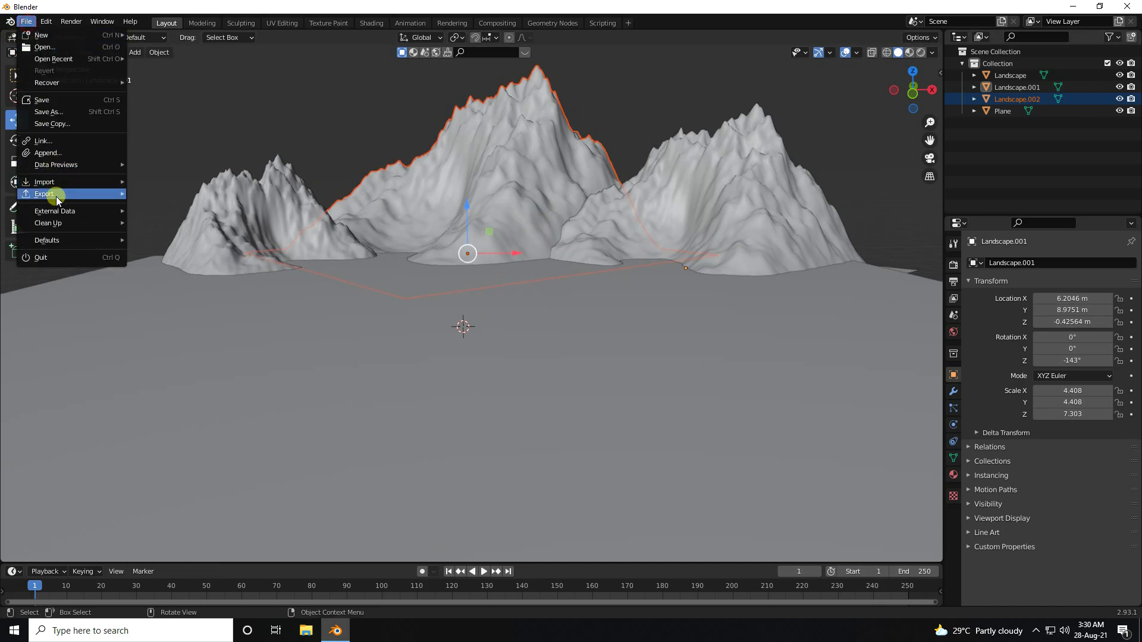
mouse_move(87, 188)
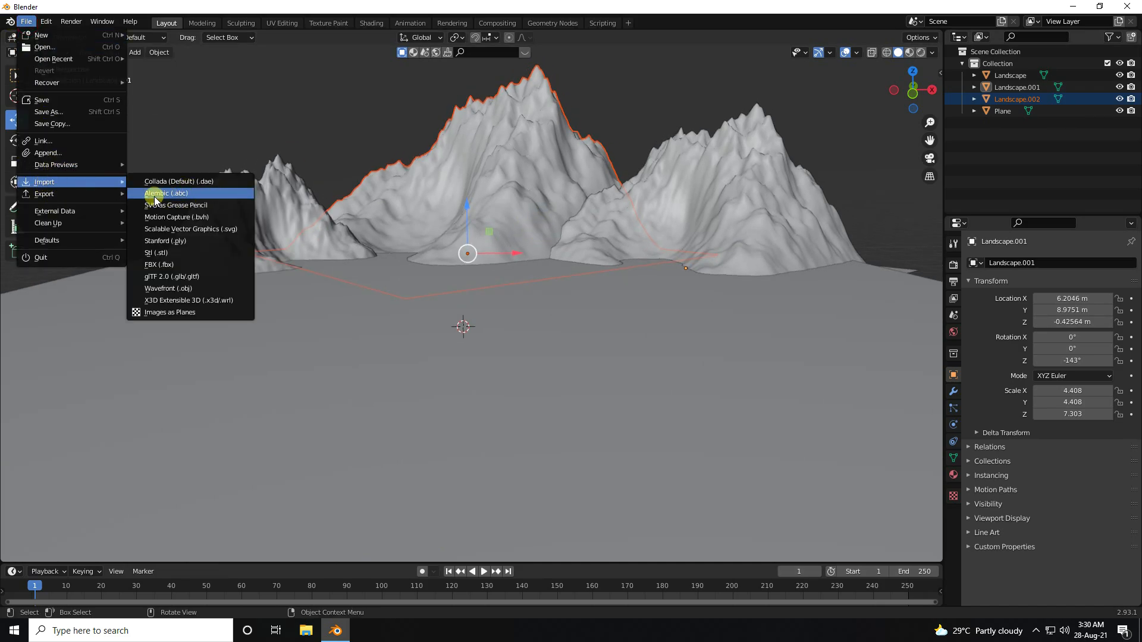
click(205, 195)
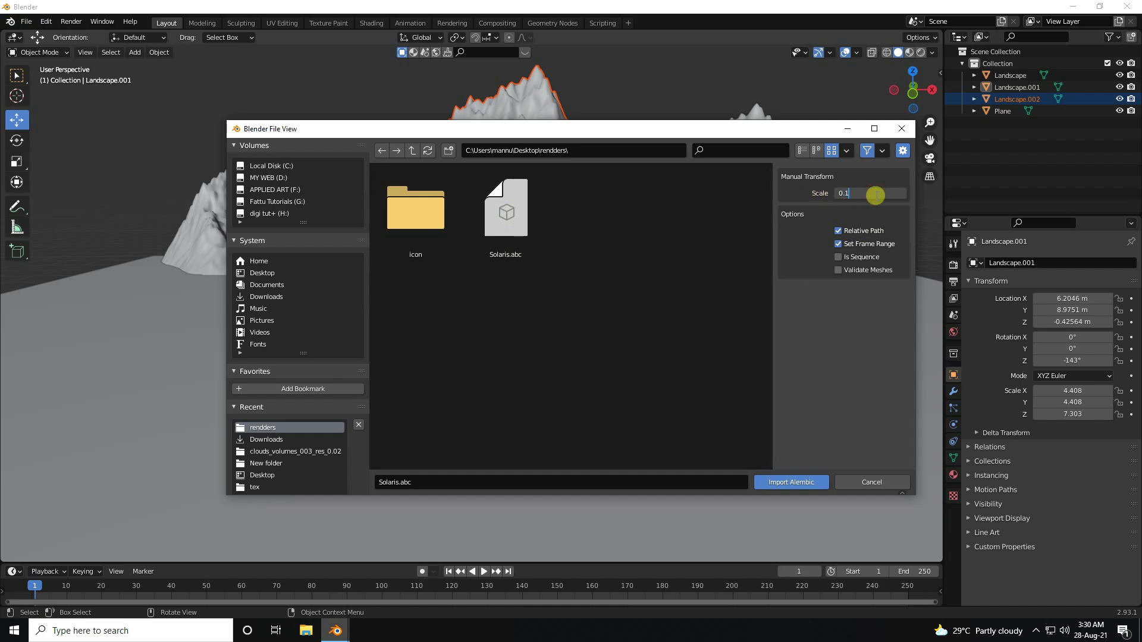
click(794, 482)
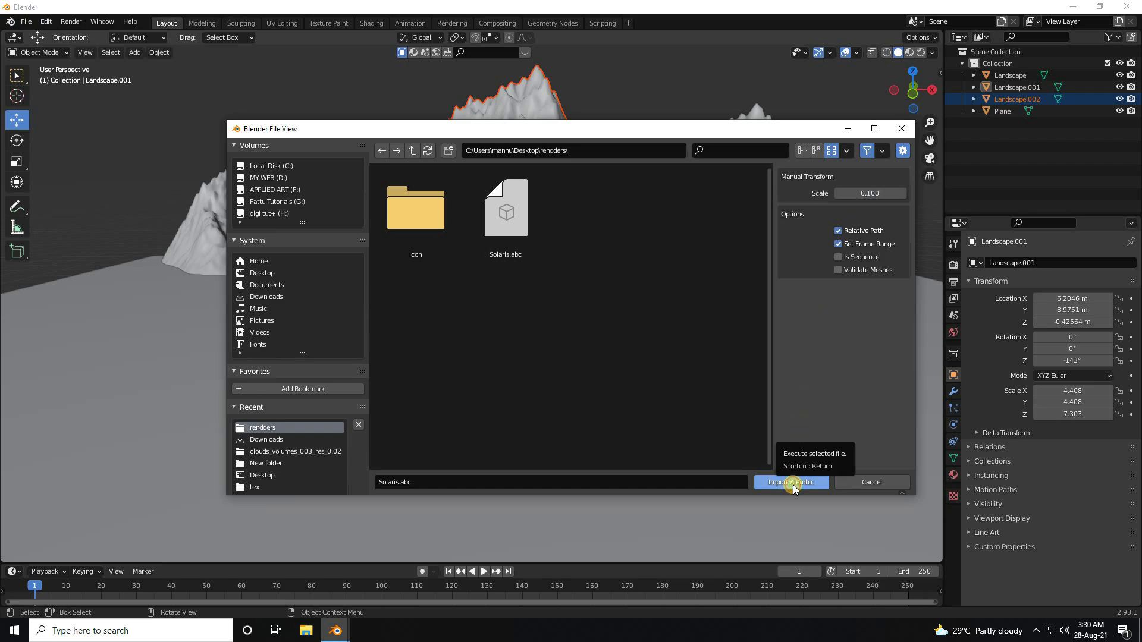
click(794, 483)
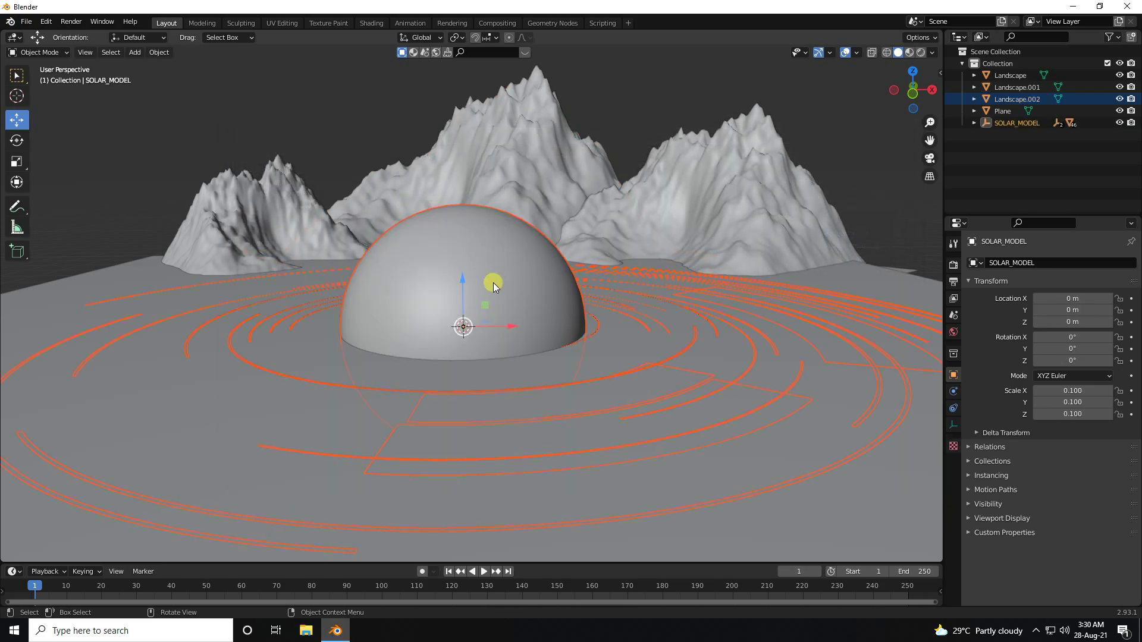
Scale the imported solar model down to about 0.043.
mouse_move(493, 283)
middle_down()
mouse_move(503, 273)
mouse_move(492, 308)
mouse_move(458, 321)
mouse_move(428, 313)
mouse_move(497, 291)
middle_up()
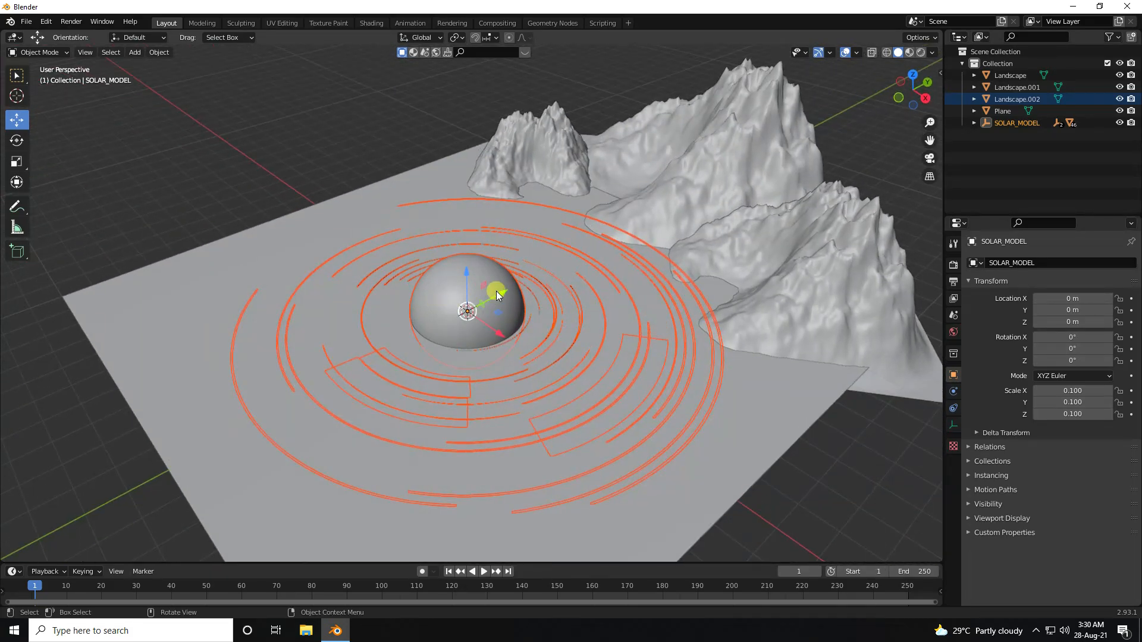
middle_drag(562, 233, 510, 275)
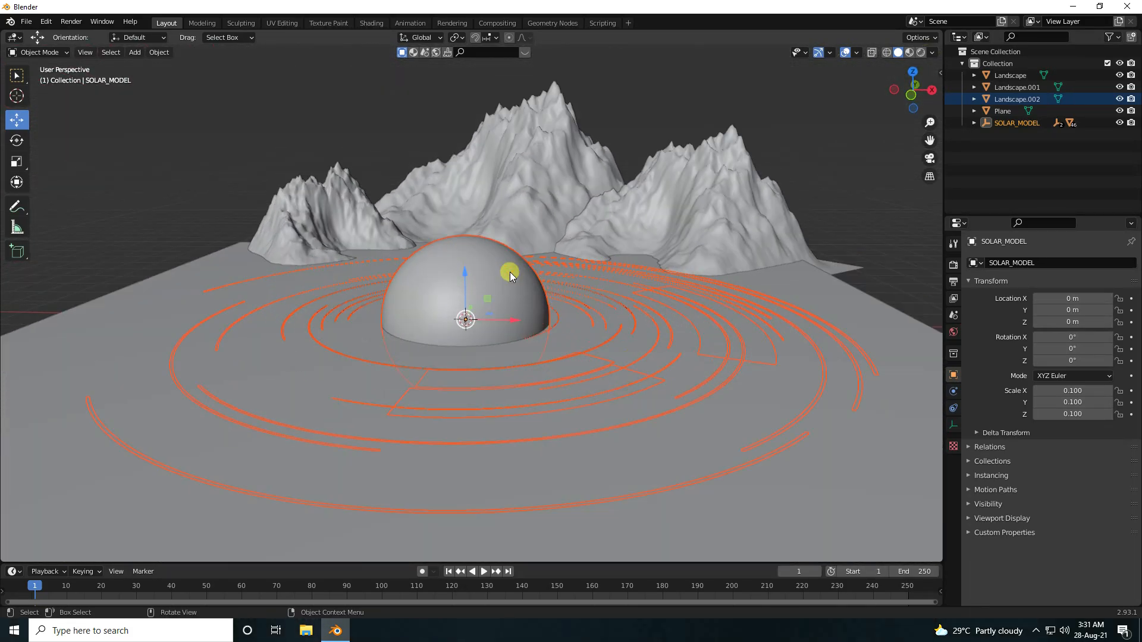
key(s)
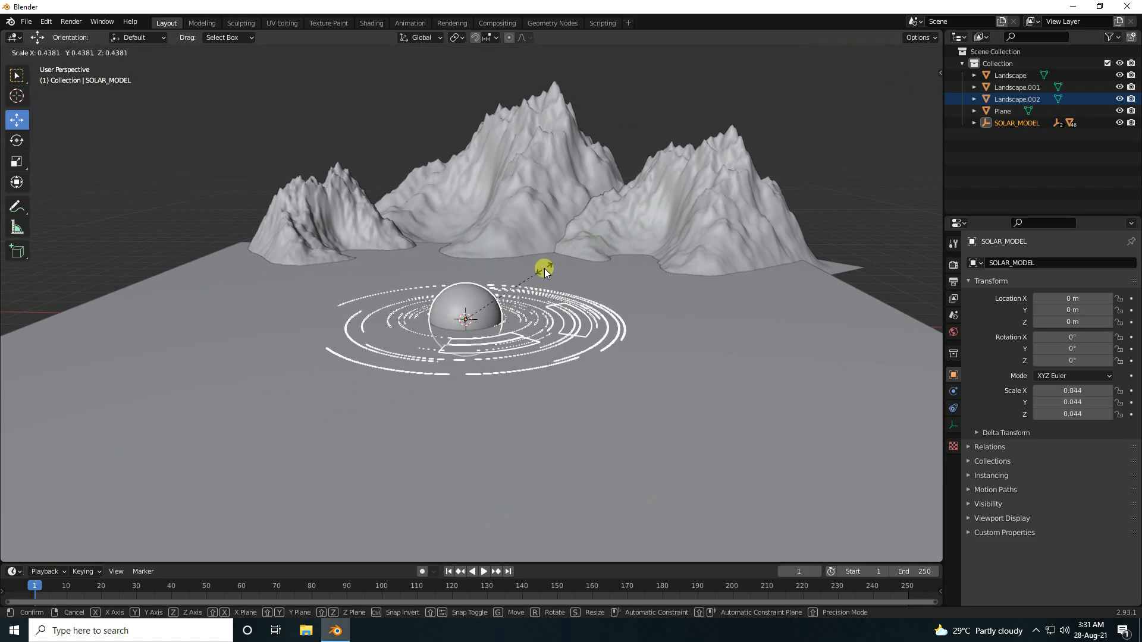
click(549, 276)
Move the solar model back about 4.95 m along Y and raise it about 2.27 m above the plane.
middle_drag(549, 277, 510, 301)
key(g)
key(y)
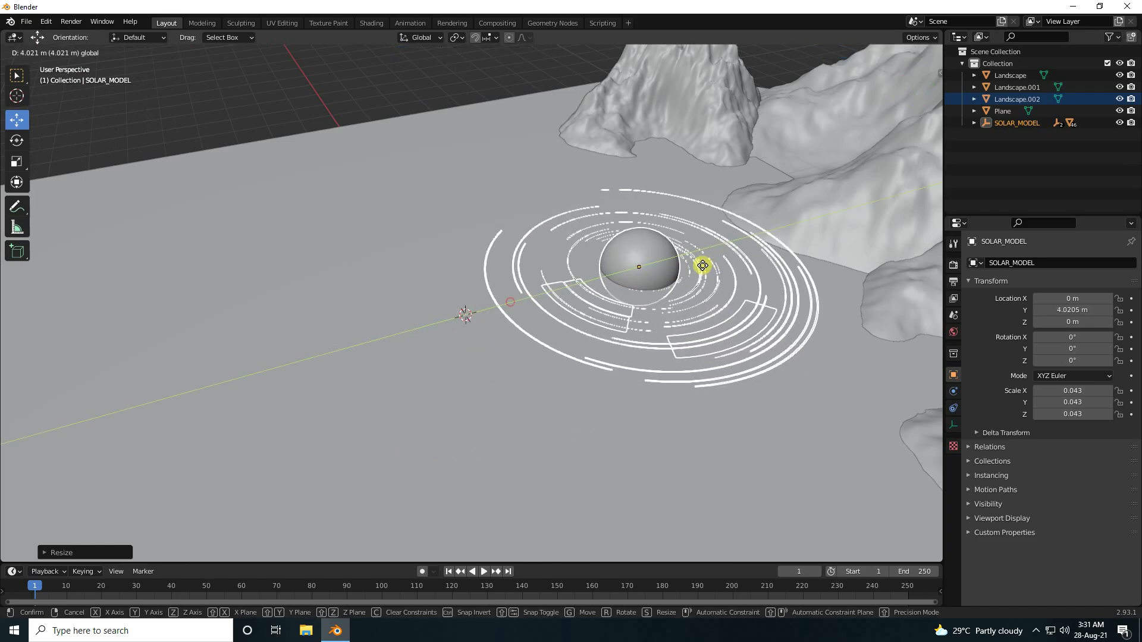
click(730, 253)
middle_drag(730, 253, 584, 233)
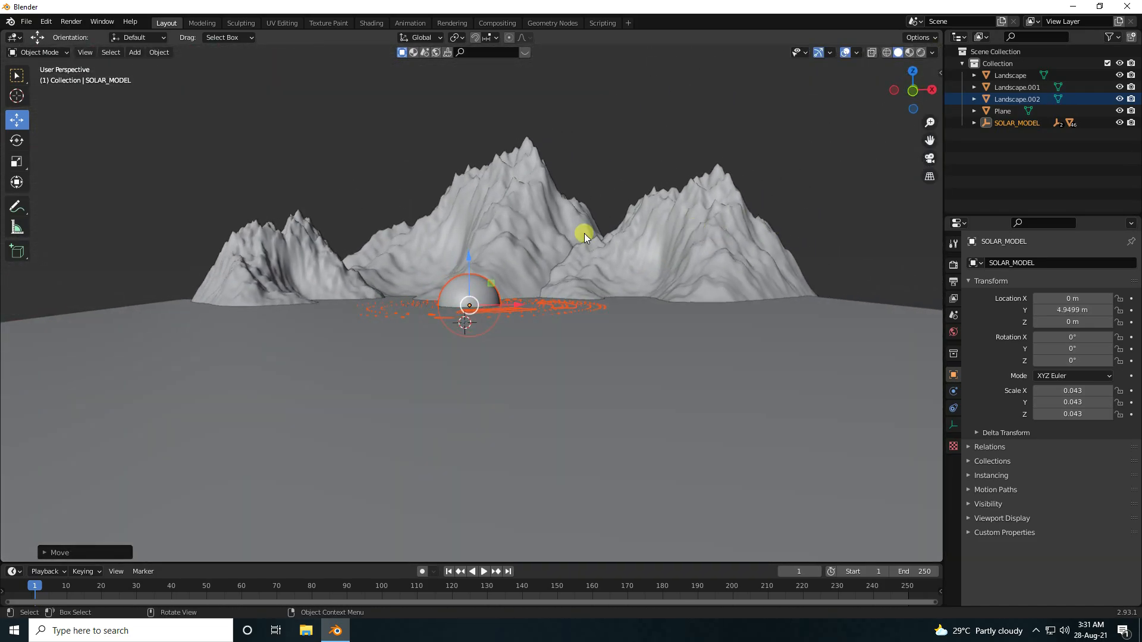
drag(466, 259, 473, 170)
middle_drag(498, 213, 524, 248)
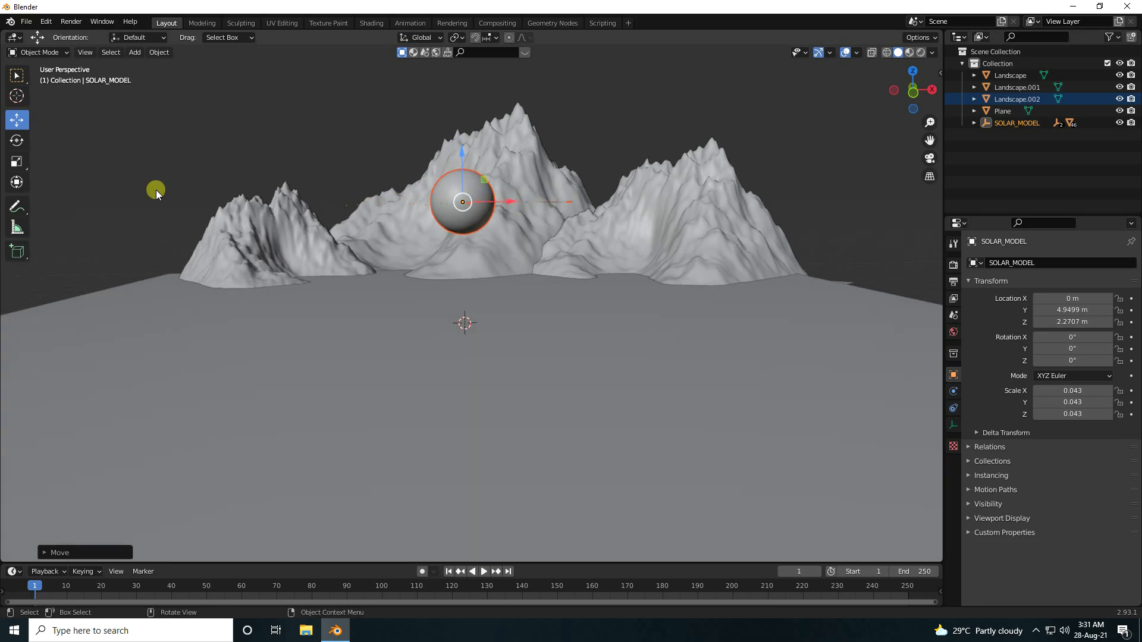
Rotate the solar model freely to tilt its rings toward the front, about 27° on X and 11° on Z.
click(16, 141)
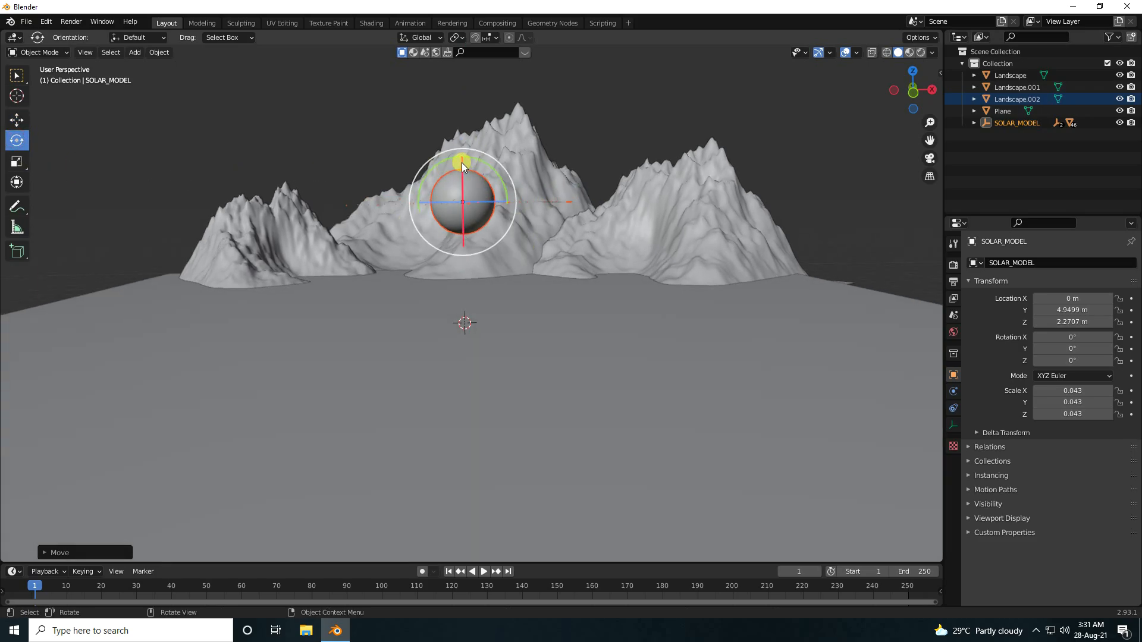
drag(461, 166, 457, 195)
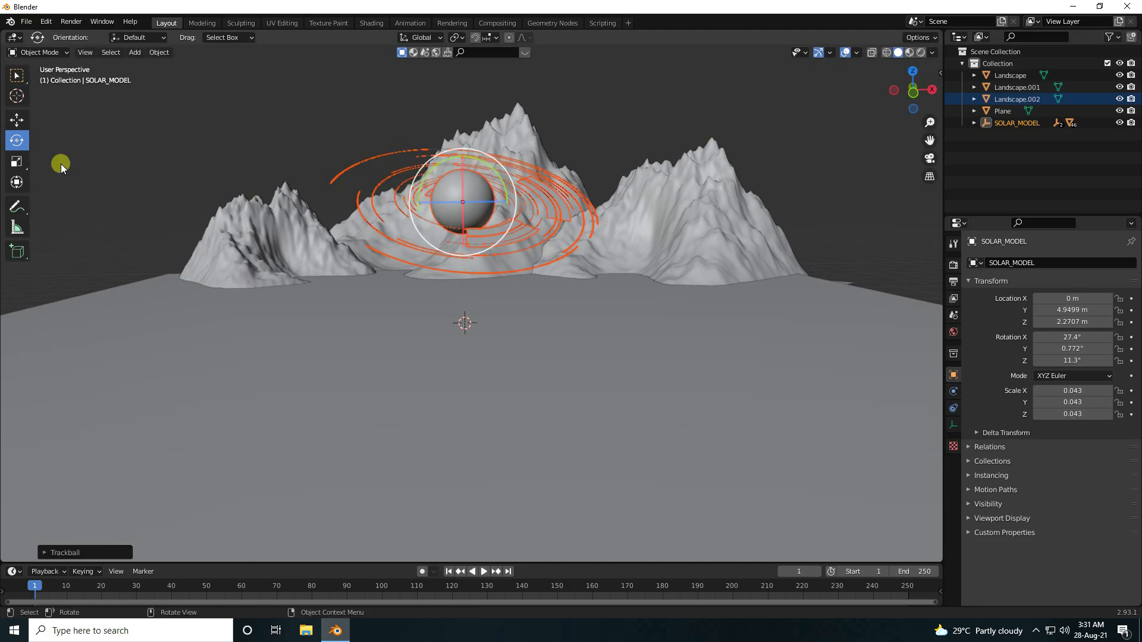
click(17, 121)
click(208, 121)
scroll(420, 177, up, 2)
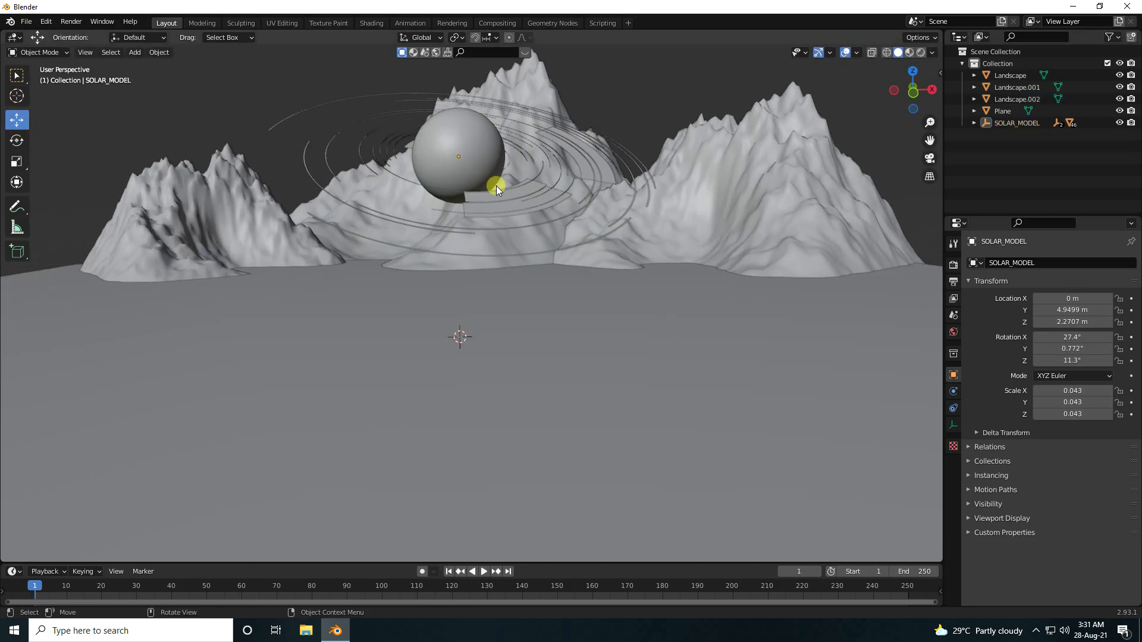
mouse_move(496, 186)
middle_down()
mouse_move(529, 266)
mouse_move(516, 204)
mouse_move(556, 285)
mouse_move(505, 313)
mouse_move(566, 263)
middle_up()
scroll(518, 265, down, 4)
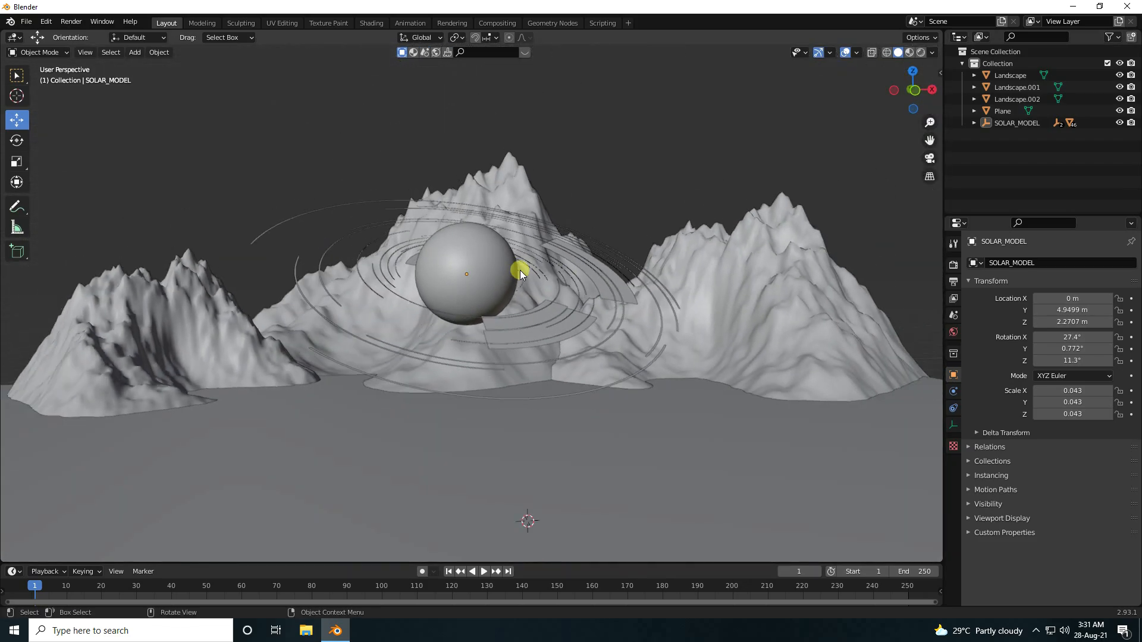
scroll(495, 317, up, 4)
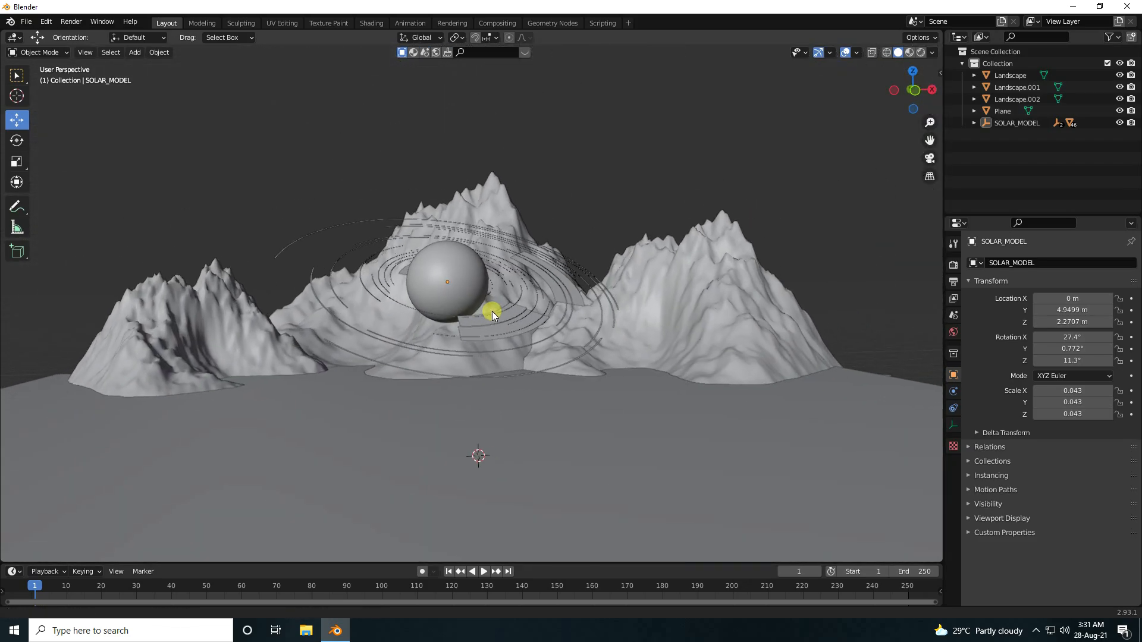
middle_drag(512, 327, 500, 323)
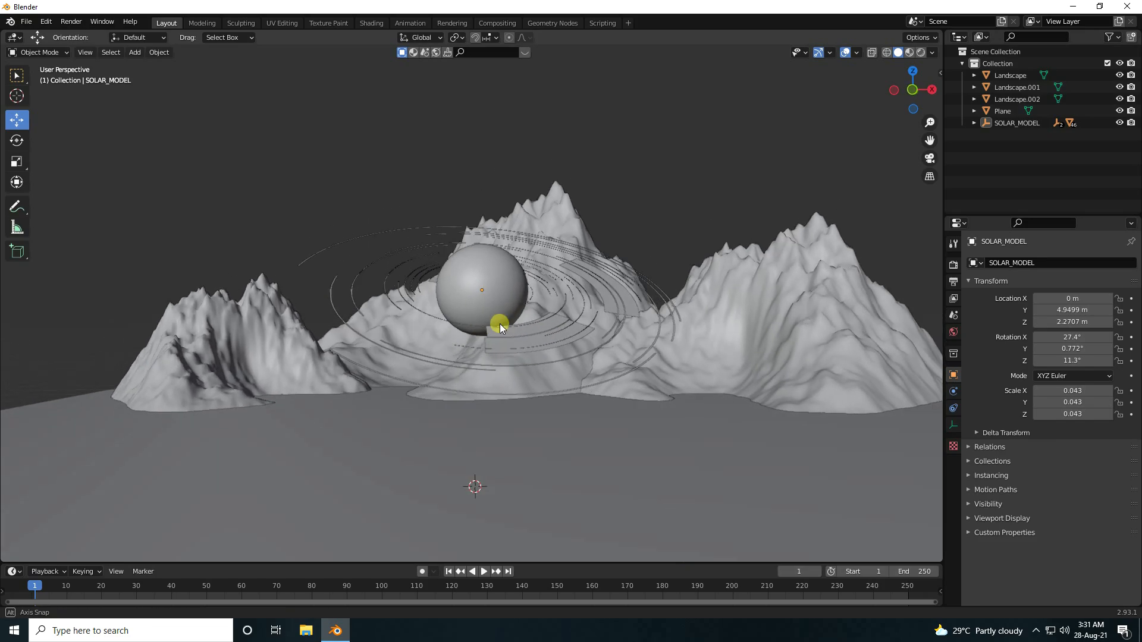
Import the OpenVDB volume cloud_v052_0.02.vdb from the rendders folder on the Desktop.
click(136, 53)
mouse_move(159, 126)
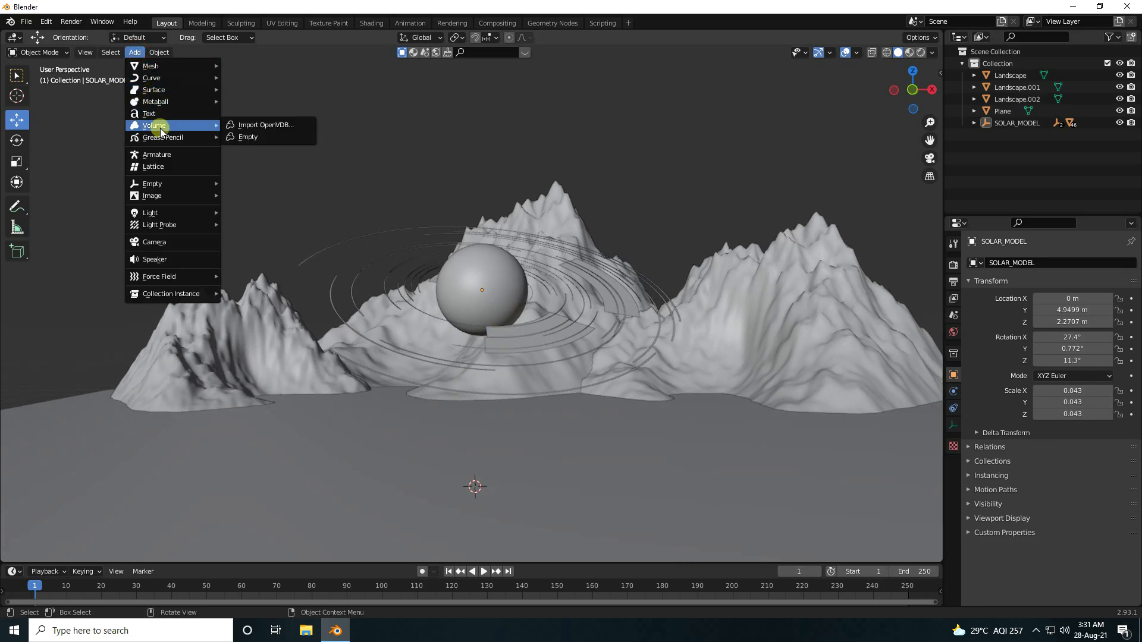
click(280, 126)
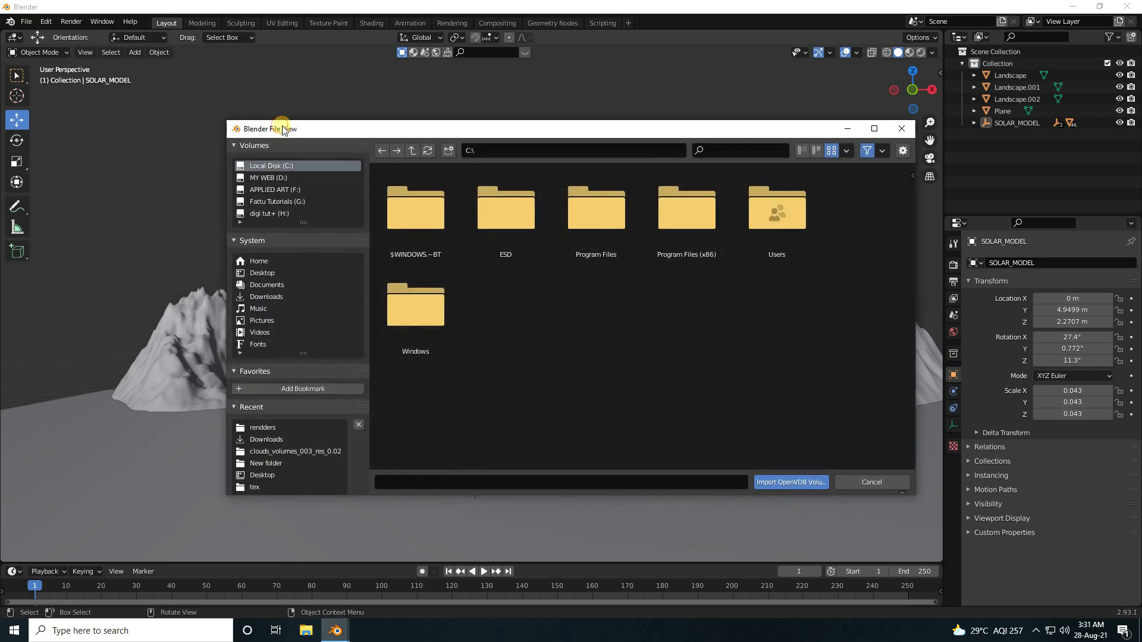
click(263, 273)
double_click(442, 332)
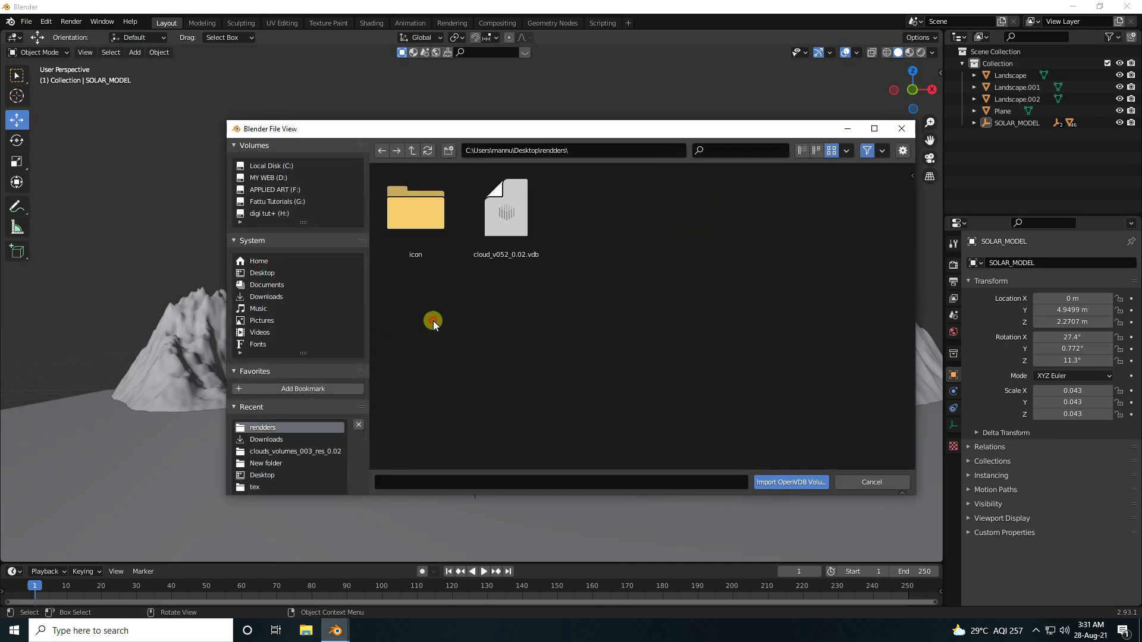
click(491, 224)
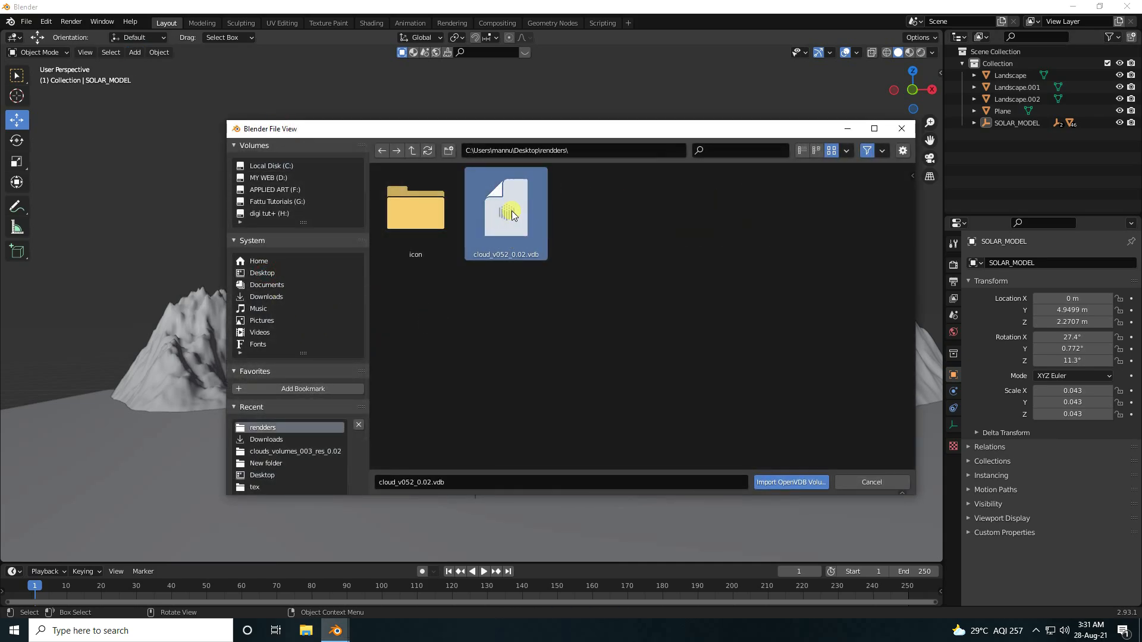
click(791, 483)
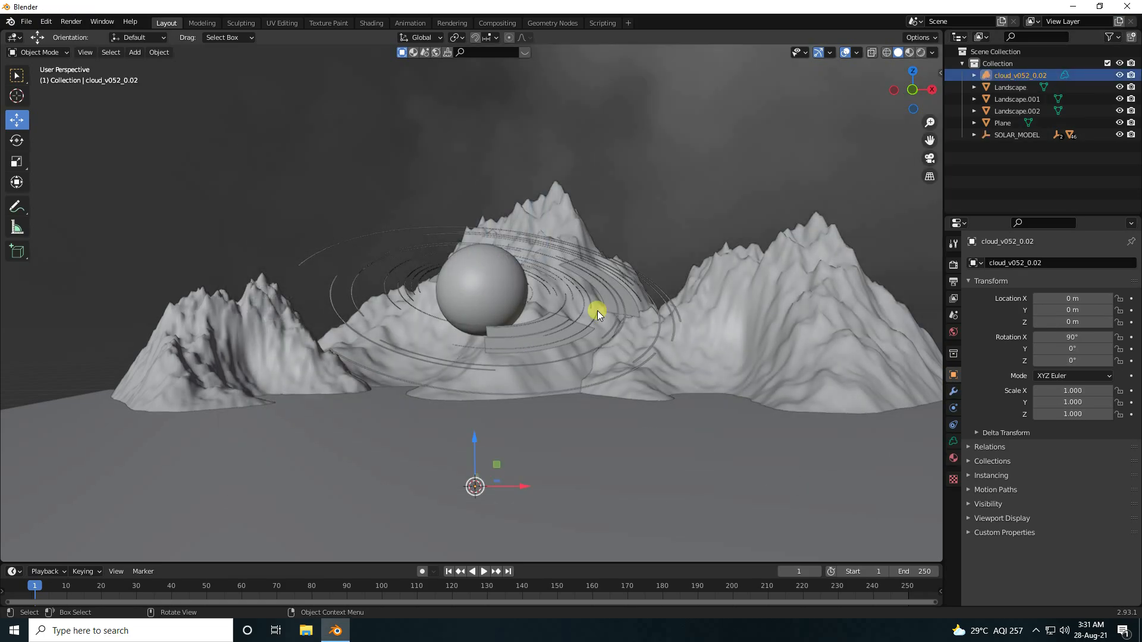
Scale the imported cloud volume down uniformly to about 0.4.
scroll(597, 311, down, 4)
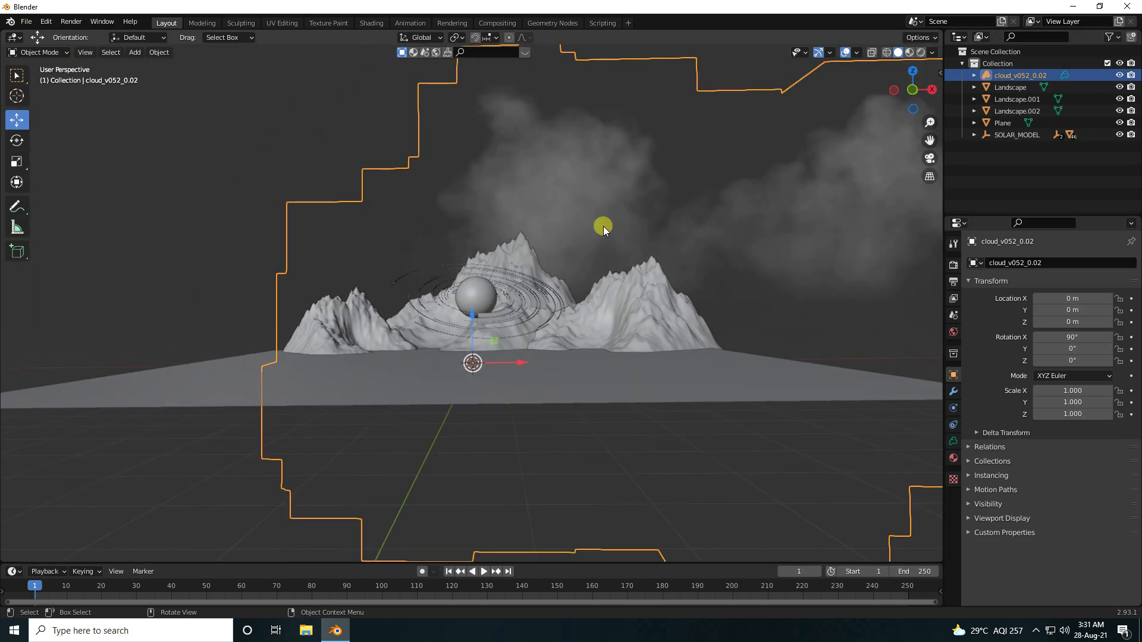
key(s)
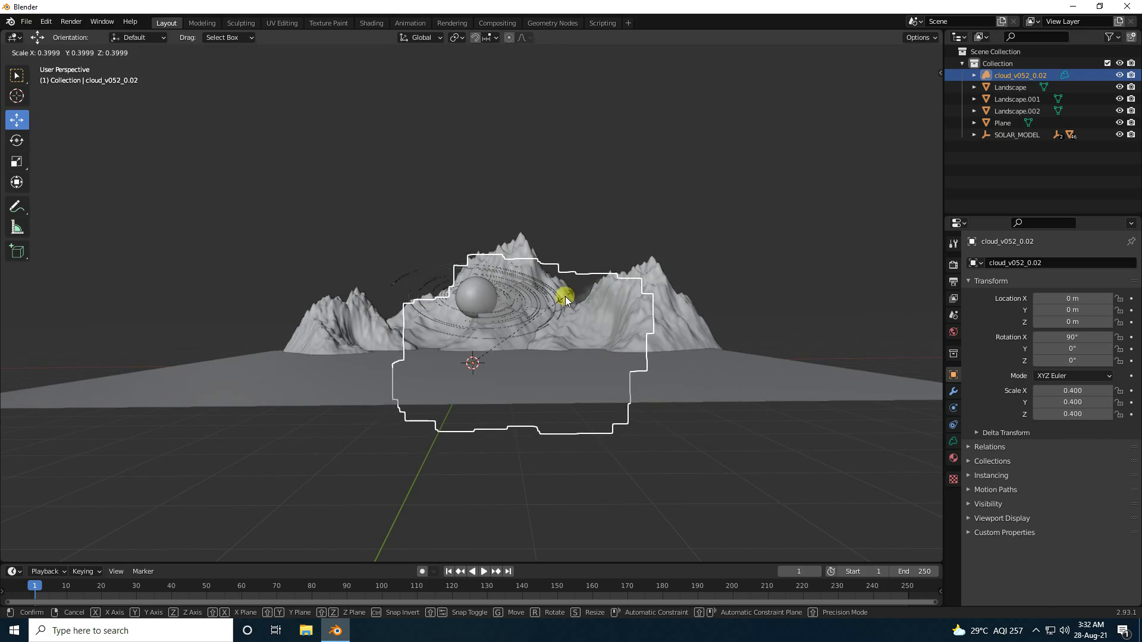
click(565, 296)
Raise the cloud volume about 0.27 m and move it back about 6.3 m along Y toward the mountains.
scroll(541, 274, up, 1)
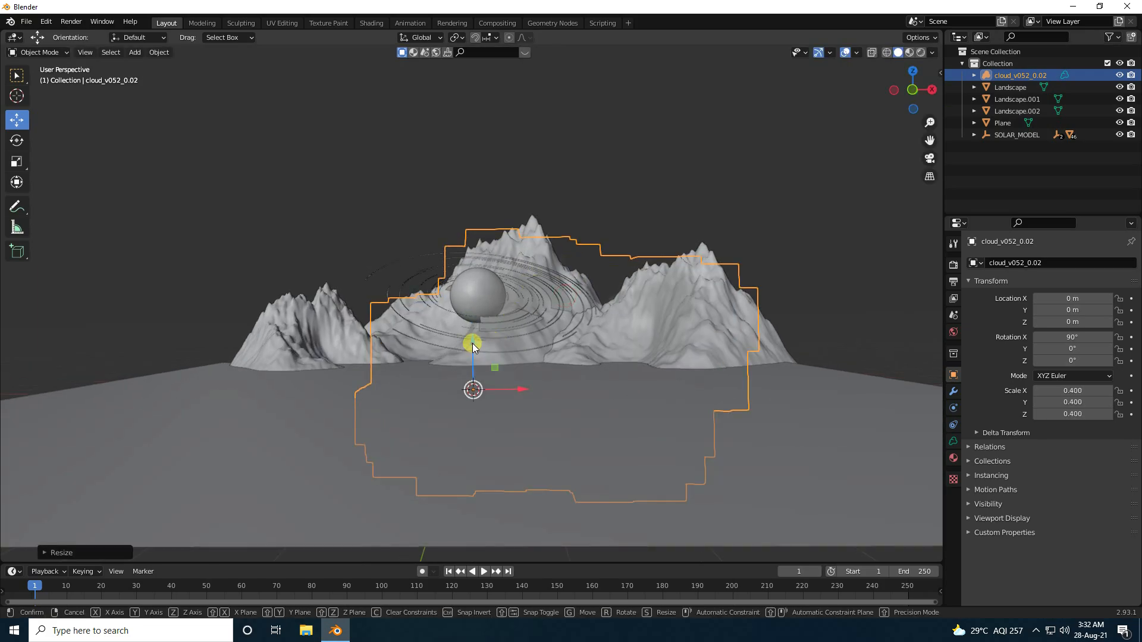
drag(472, 343, 478, 330)
middle_drag(583, 306, 508, 375)
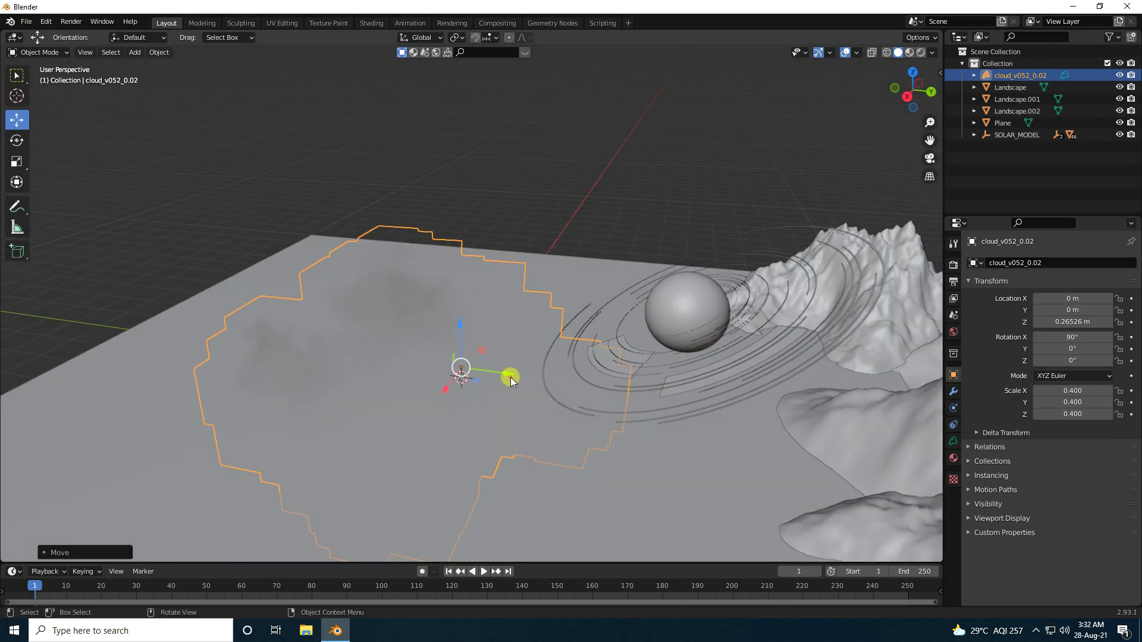
drag(511, 377, 868, 406)
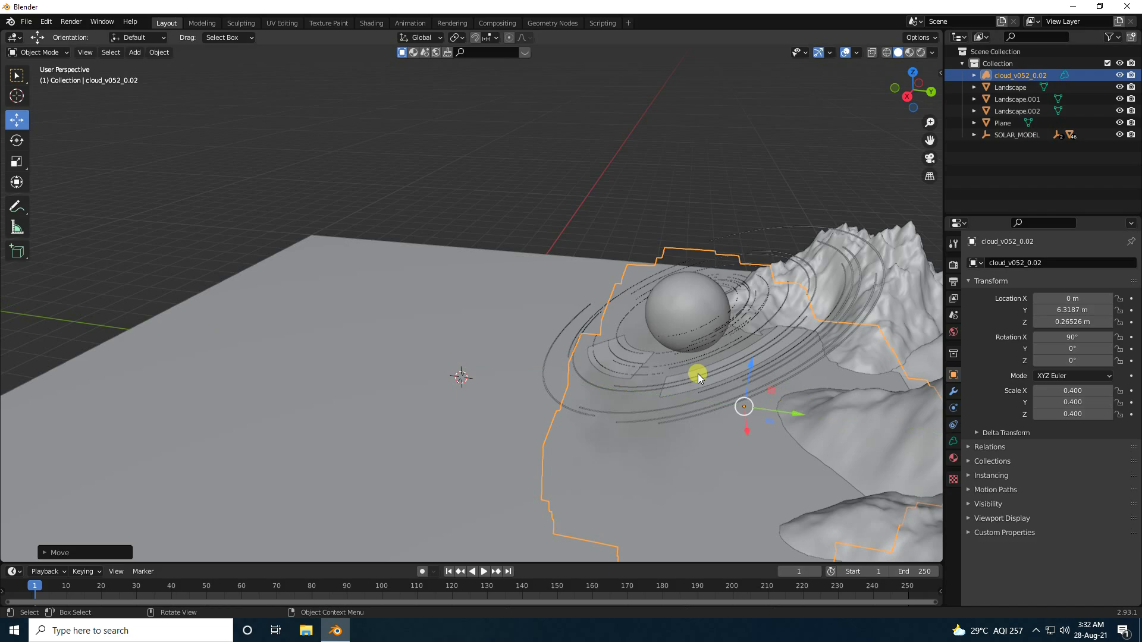
Give the cloud volume a new material with a white volume color and a density of 2.
click(1005, 75)
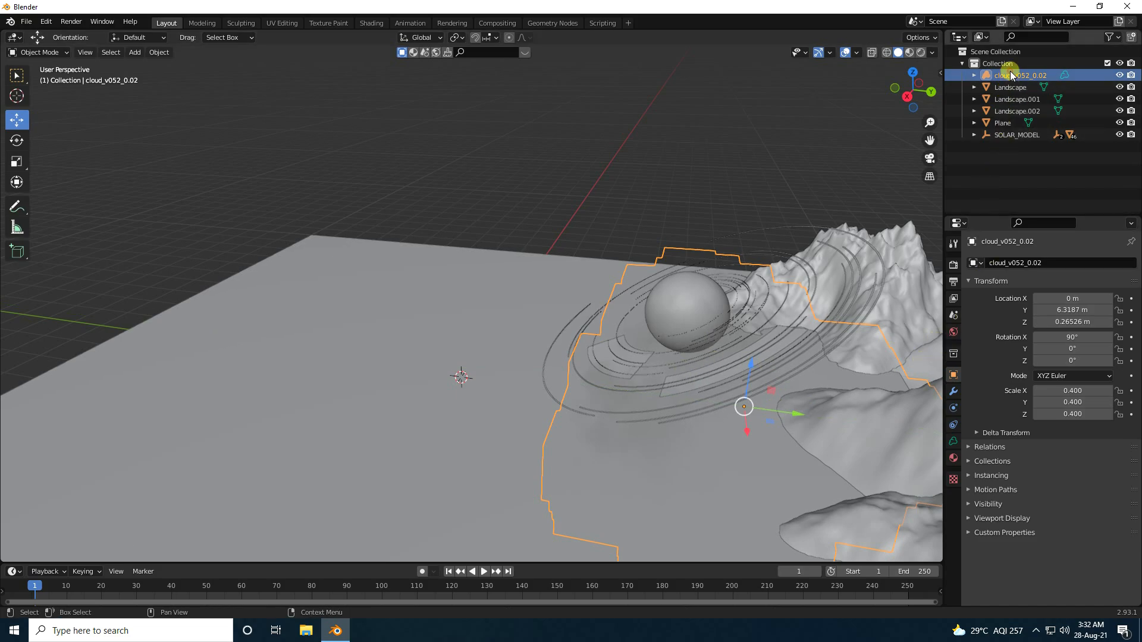
click(954, 458)
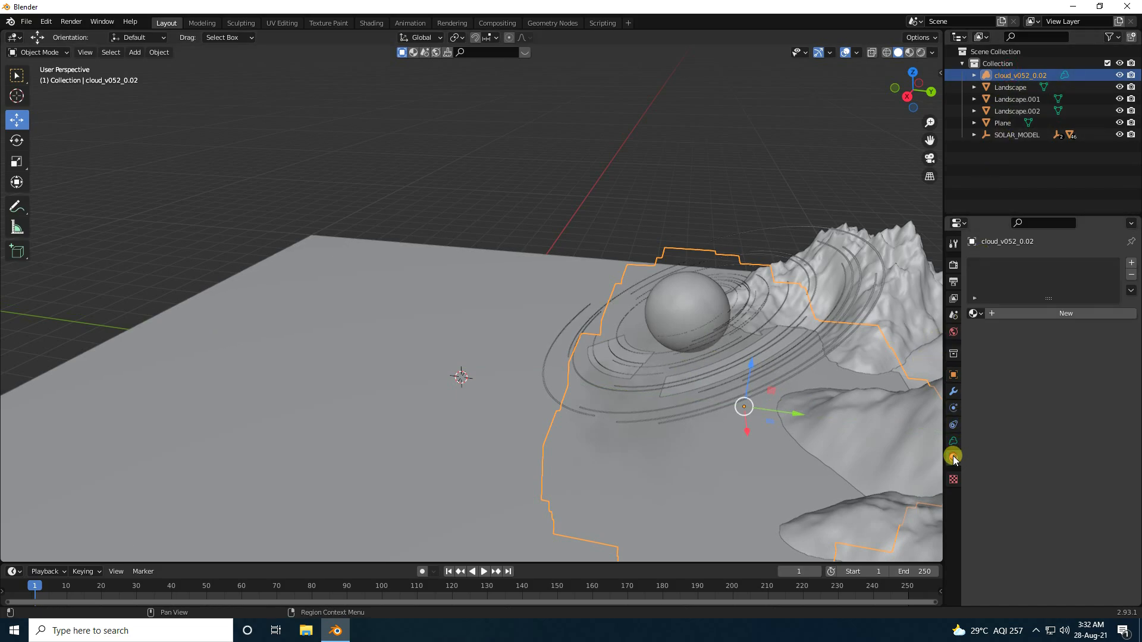
click(997, 314)
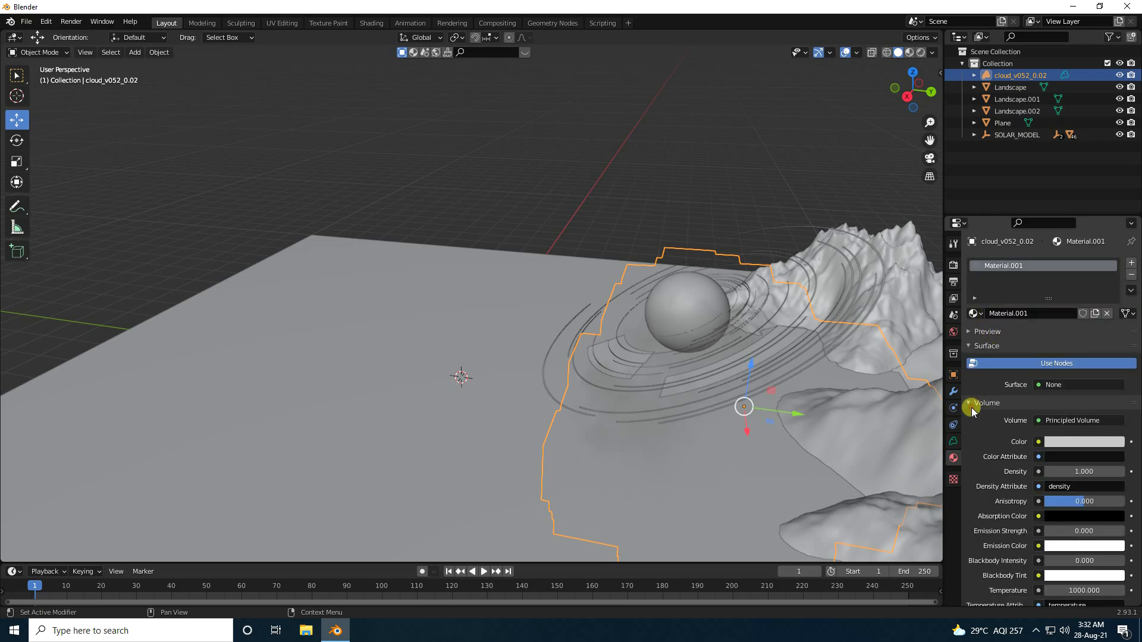
click(1067, 443)
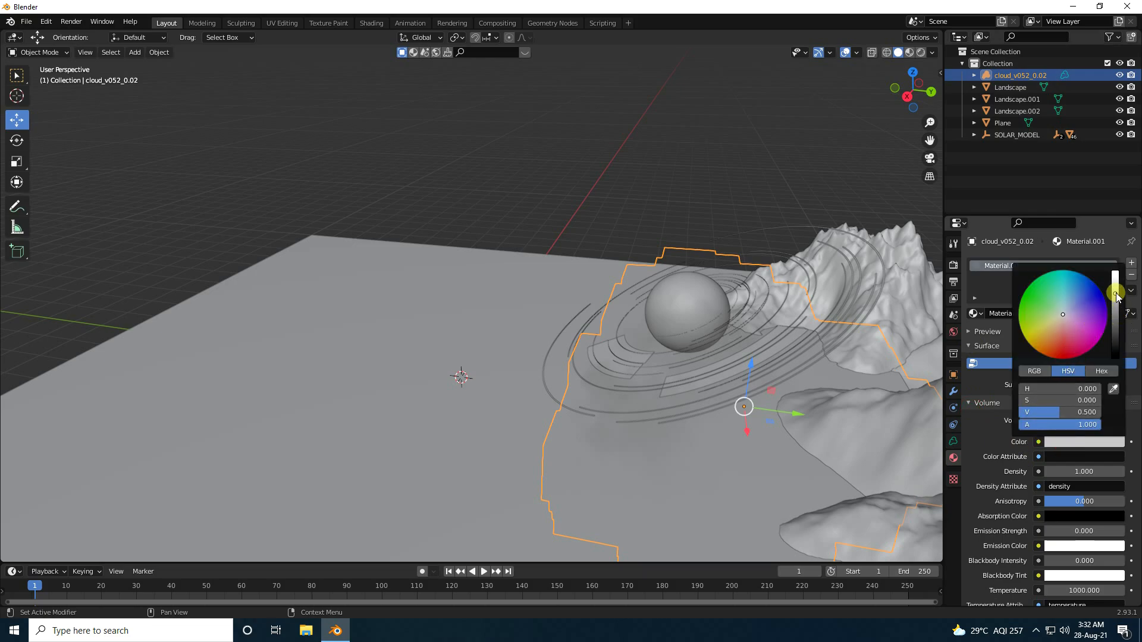
drag(1121, 260, 1122, 217)
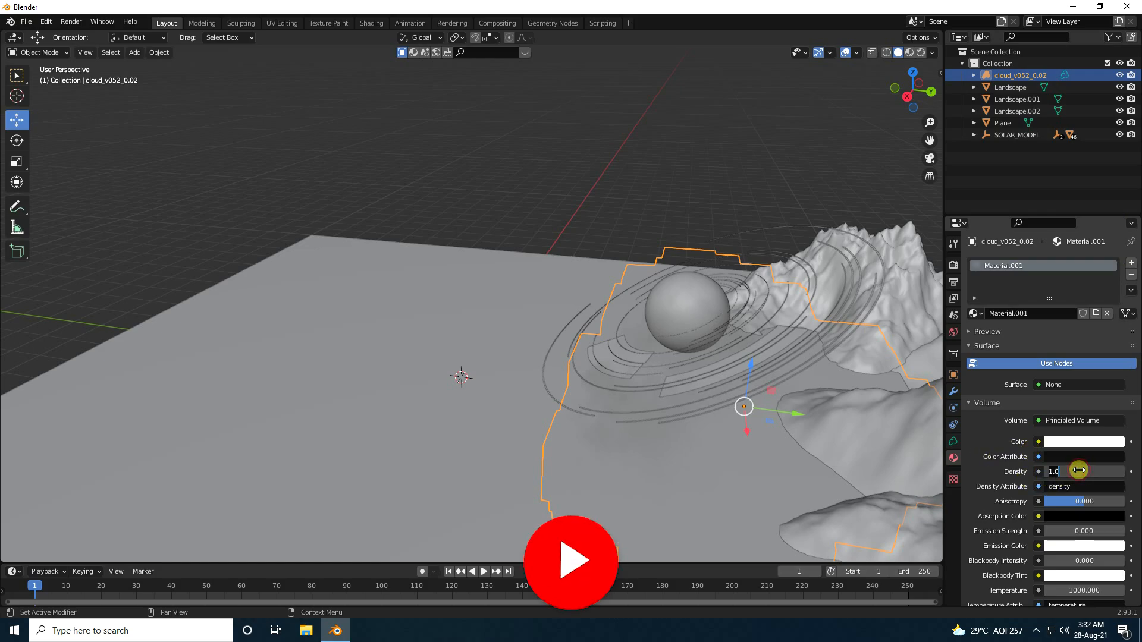
text(2)
key(Return)
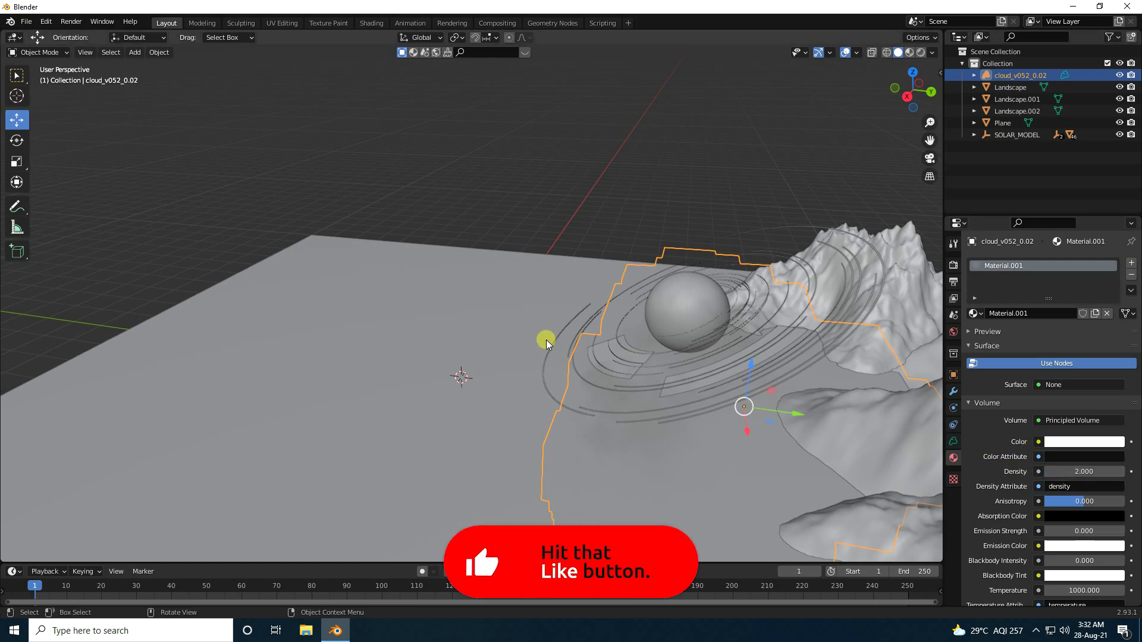
Duplicate the cloud volume and place the copy higher, between the smallest mountain and the tall middle one.
middle_drag(543, 339, 744, 318)
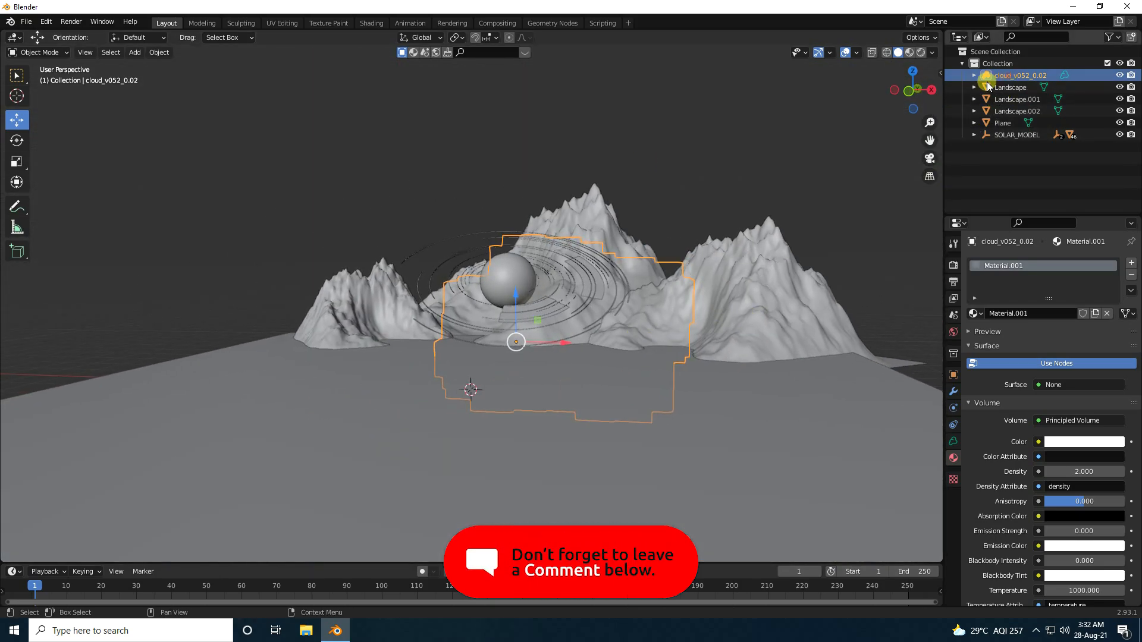
middle_drag(518, 258, 530, 262)
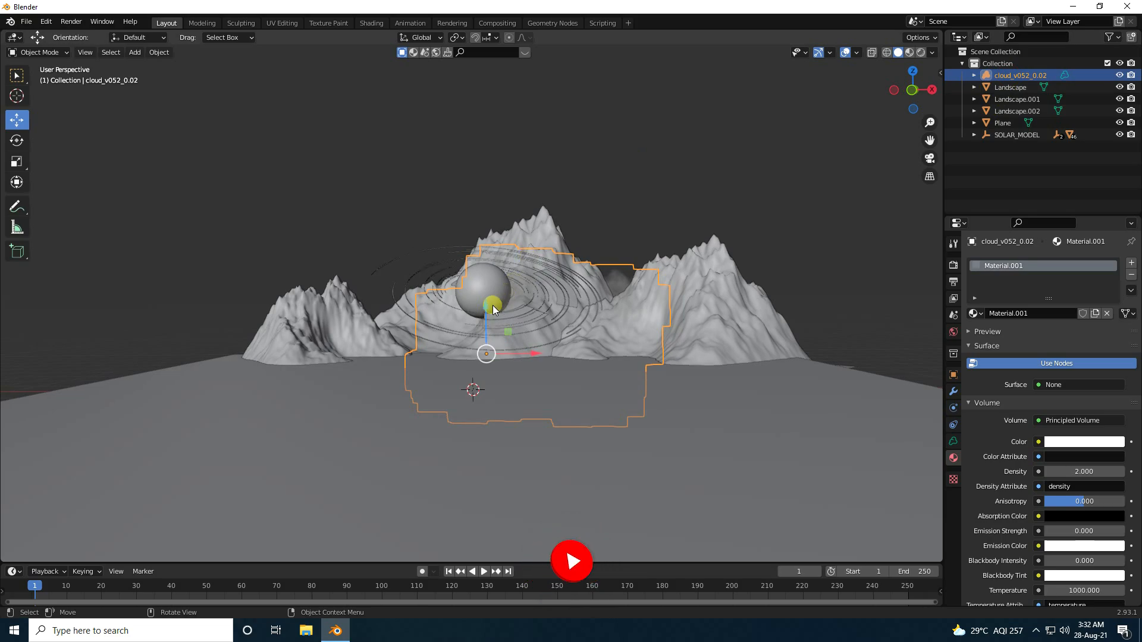
scroll(493, 303, up, 1)
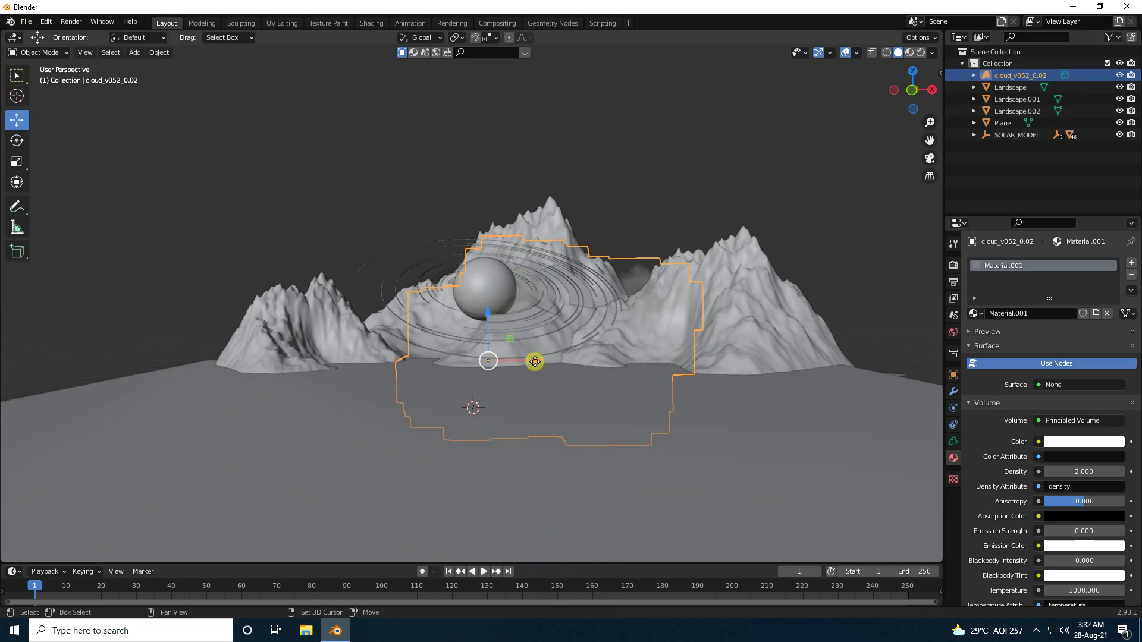
key(shift+d)
click(395, 347)
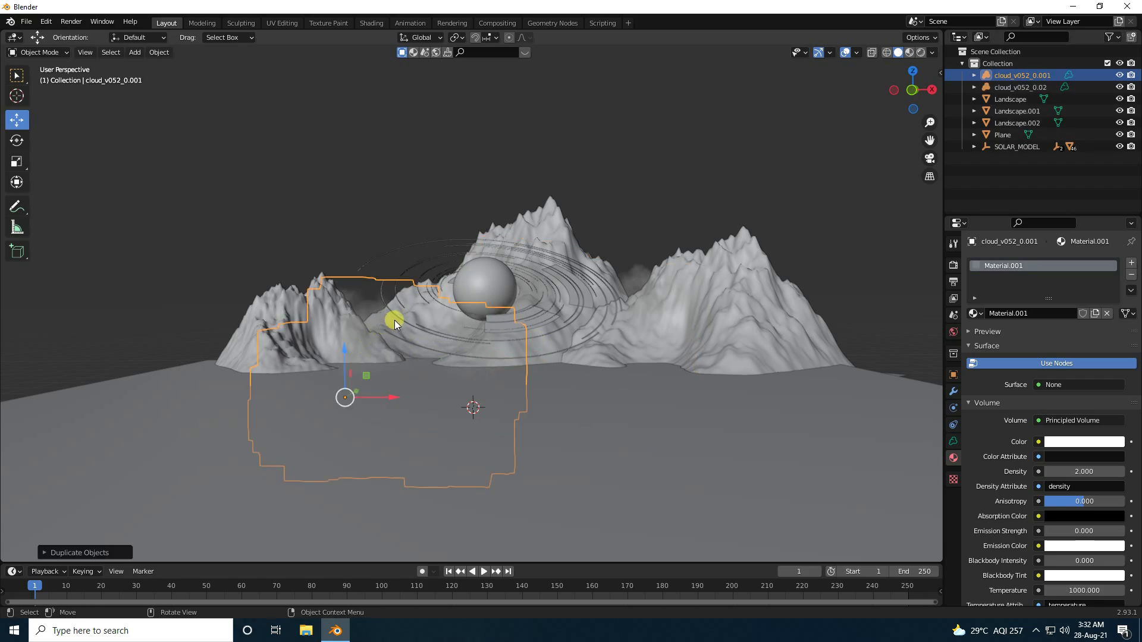
drag(388, 397, 427, 396)
drag(380, 351, 372, 303)
middle_drag(444, 349, 397, 285)
click(665, 232)
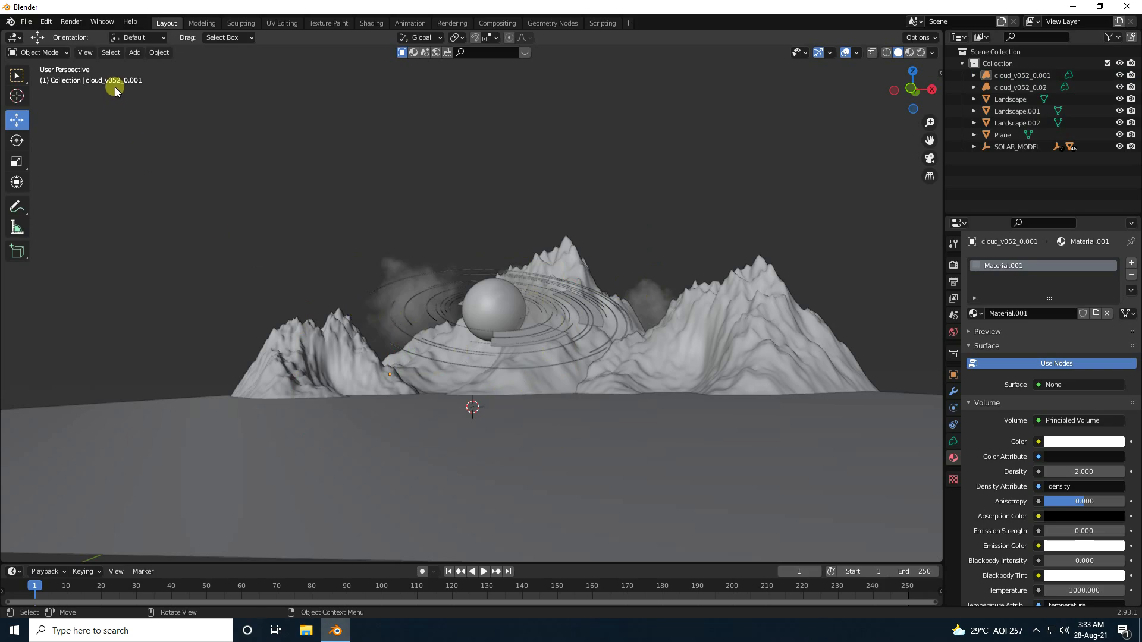
Add an area light and raise it along Z to just below the center of the solar sphere.
click(135, 53)
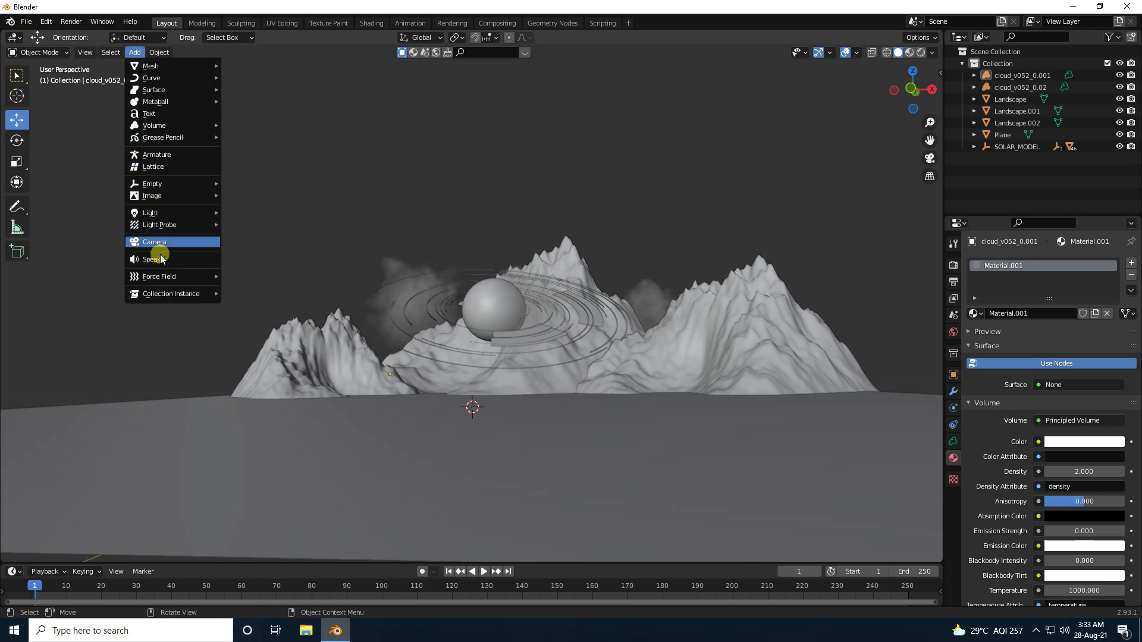
mouse_move(158, 215)
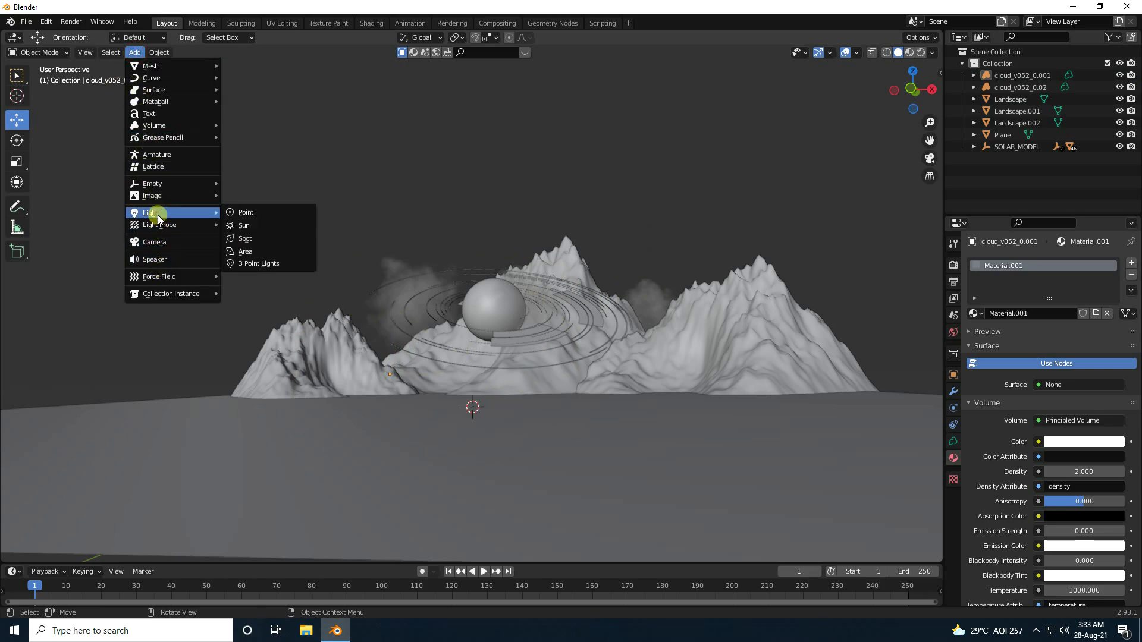
click(258, 253)
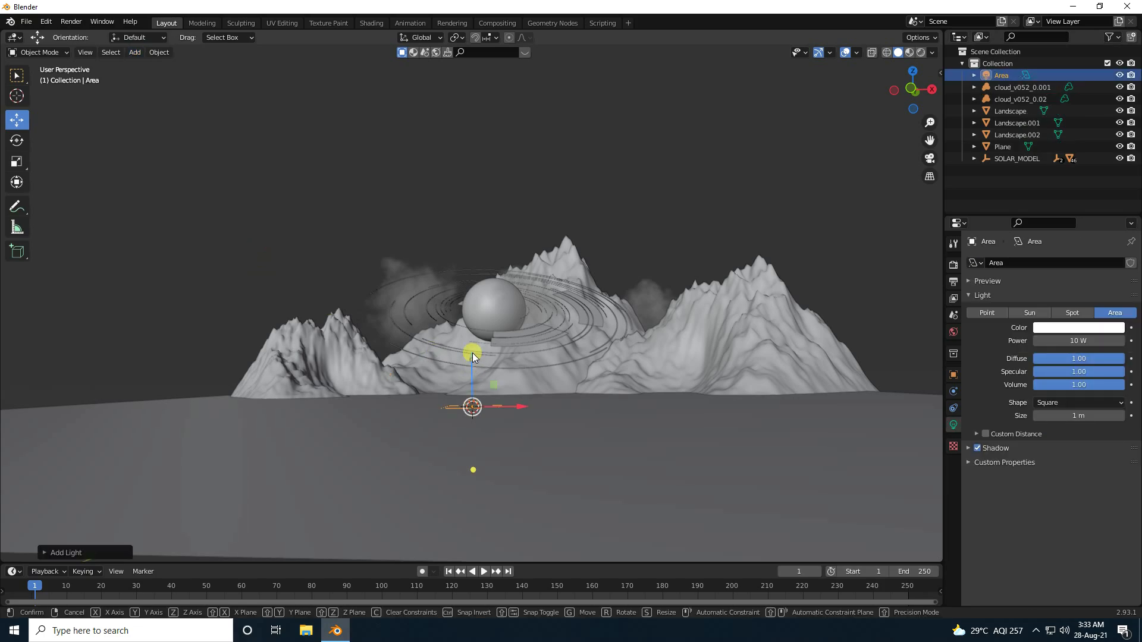
drag(472, 352, 479, 244)
middle_drag(501, 333, 508, 342)
Rotate the area light by -90° about the global Y axis.
click(18, 145)
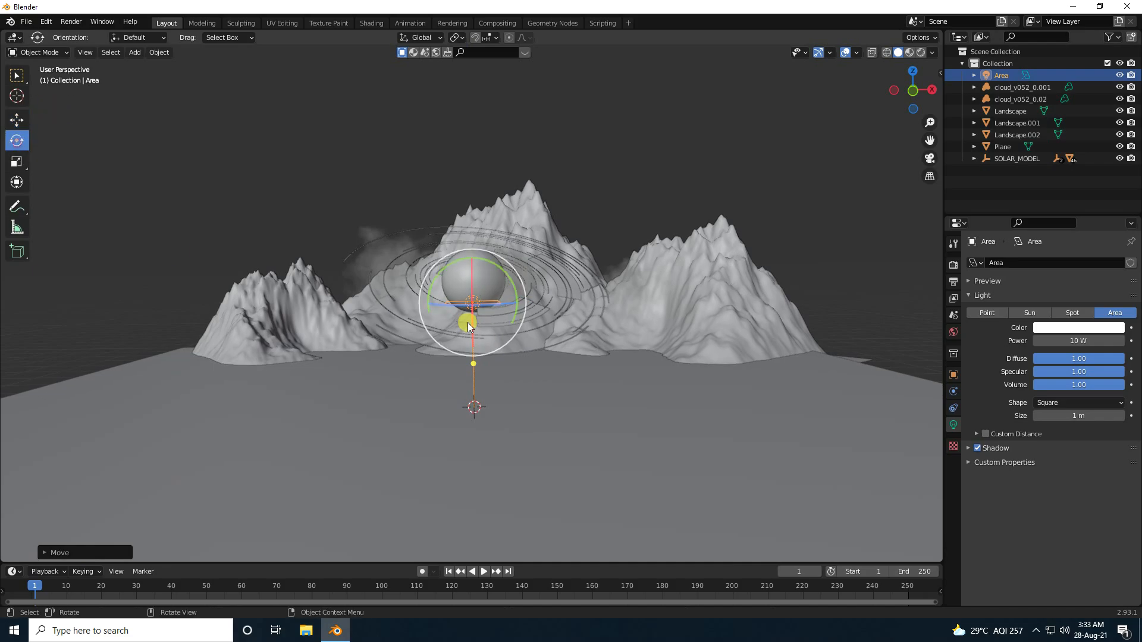
drag(444, 265, 421, 339)
click(57, 553)
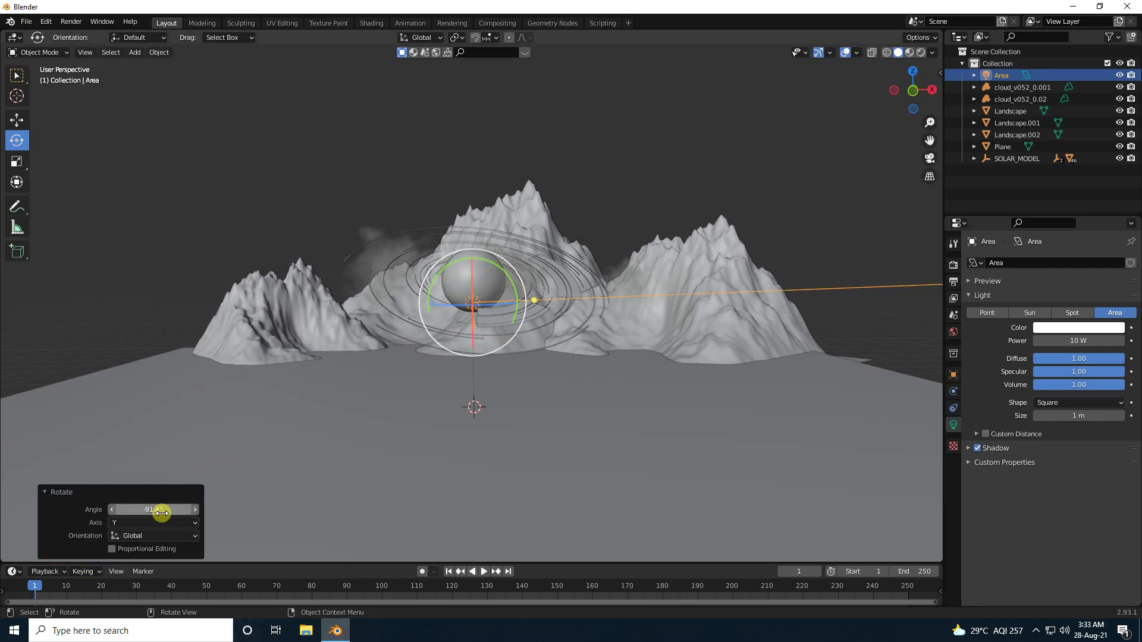
click(144, 507)
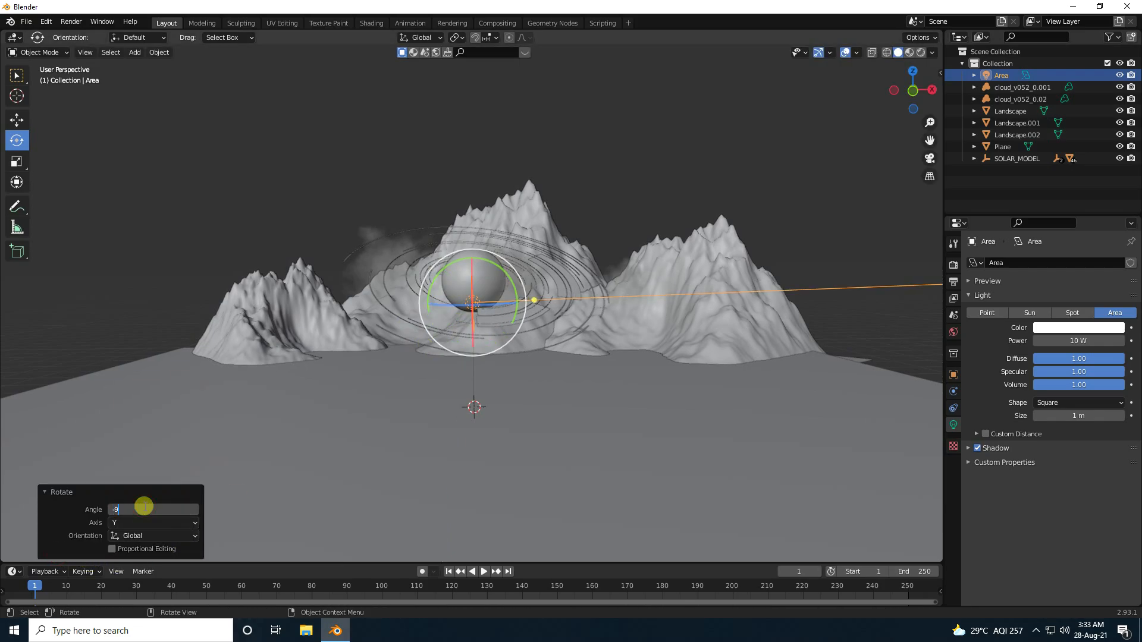
text(-90)
key(Return)
Move the area light about -4.2 m along X and about 3.5 m along Y, beside the smallest mountain.
click(16, 120)
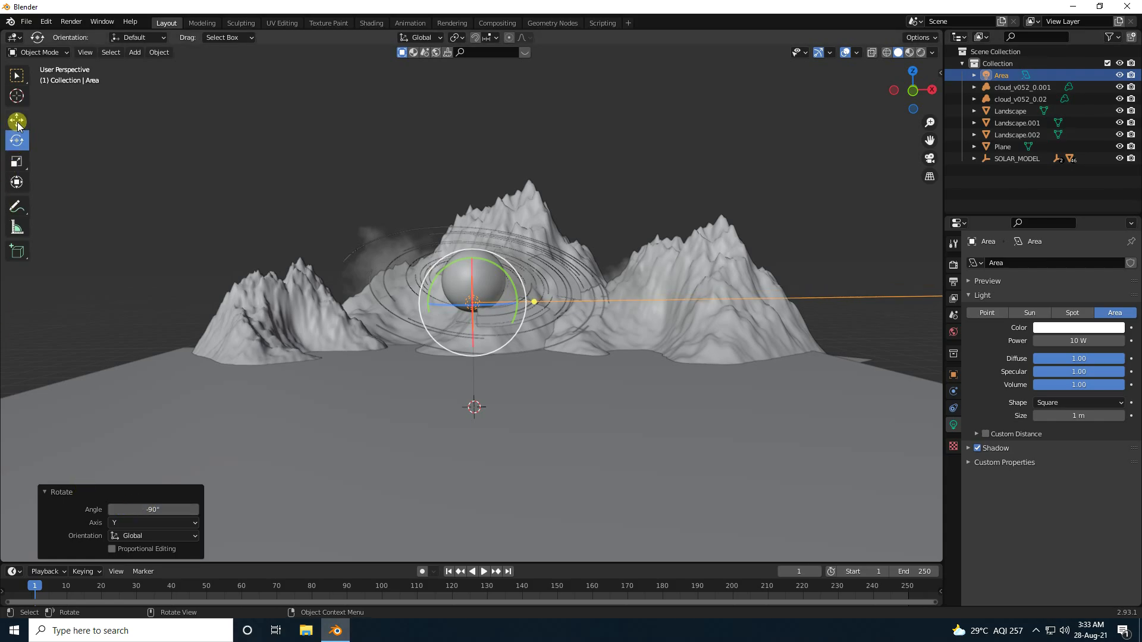
drag(507, 304, 291, 308)
middle_drag(358, 308, 348, 235)
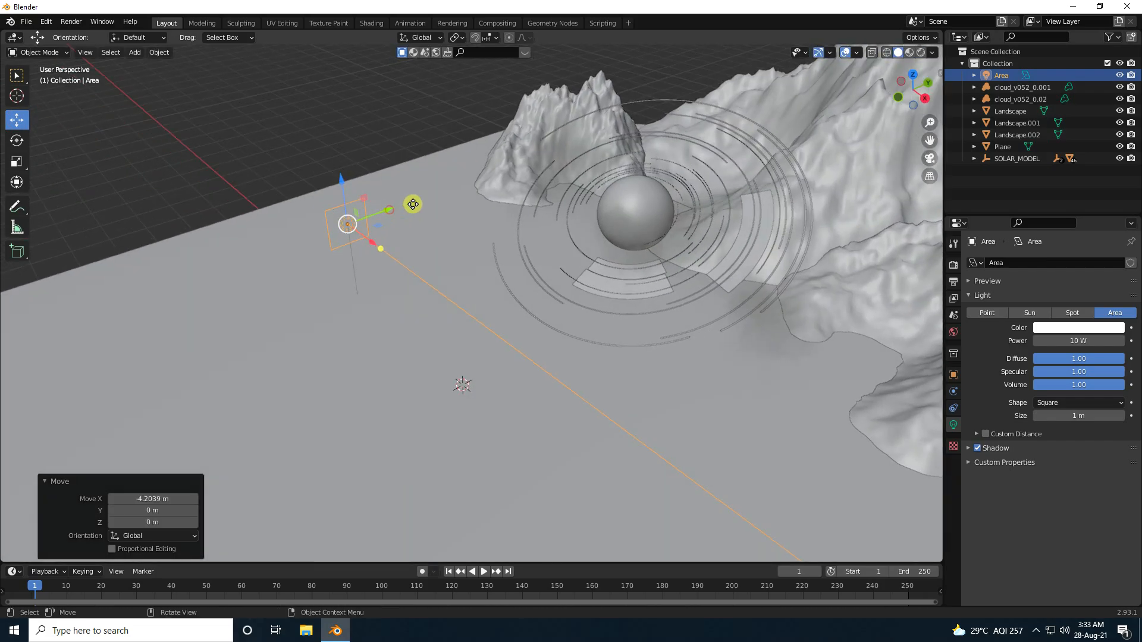
key(g)
key(y)
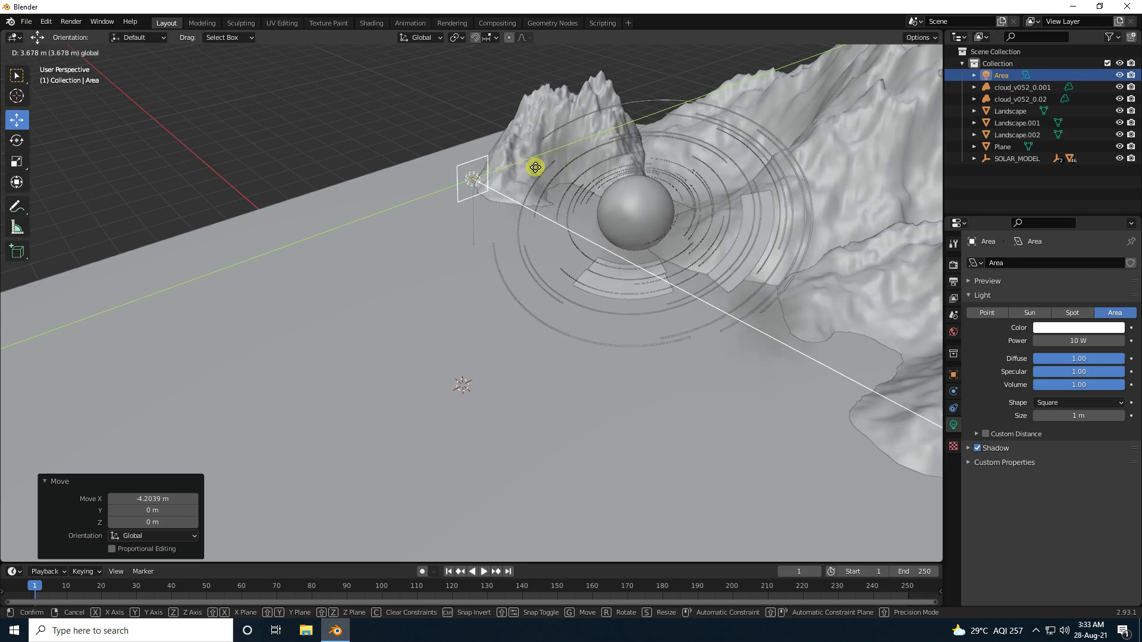
click(537, 165)
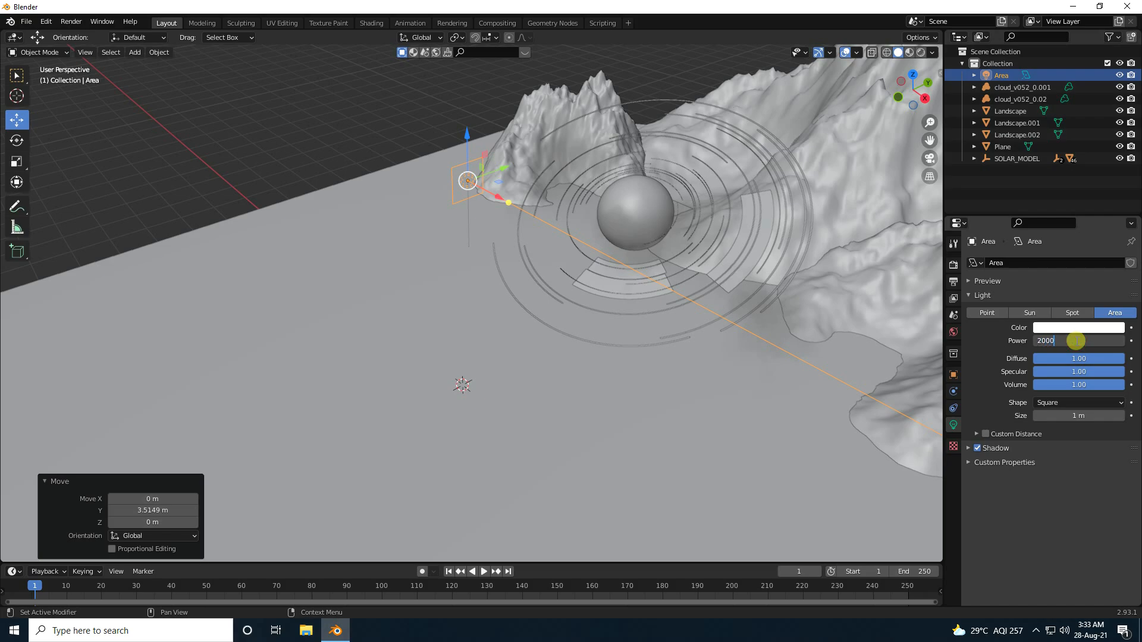
Set the area light's power to 2000 W and its color to blue with hue 0.65 and saturation 1.
key(Return)
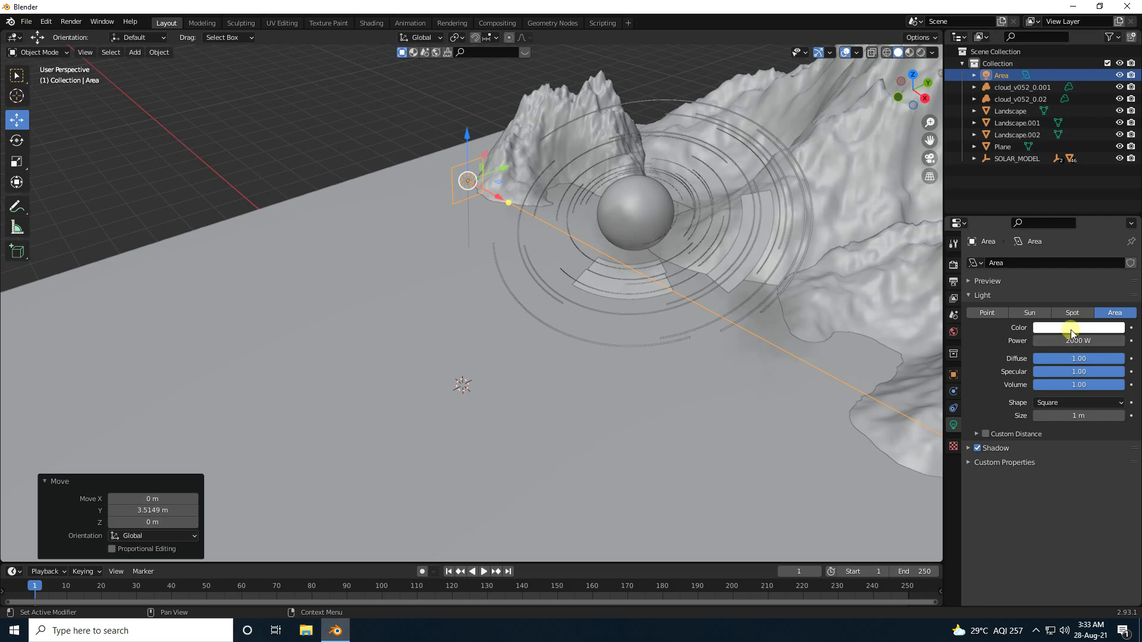
click(1071, 329)
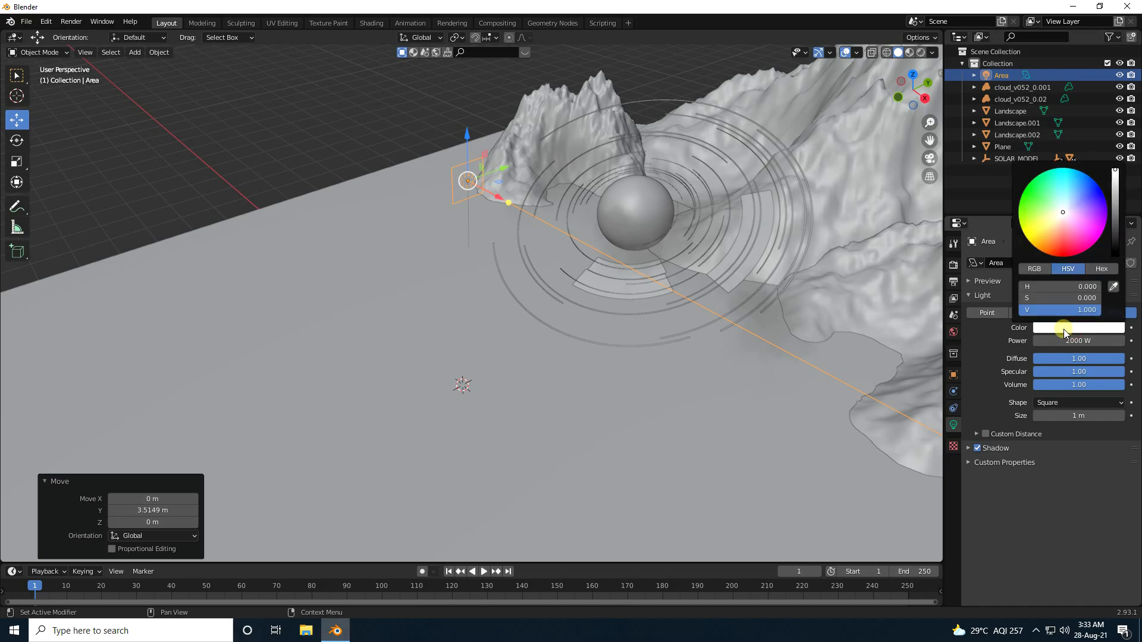
click(1044, 288)
click(1063, 297)
text(1)
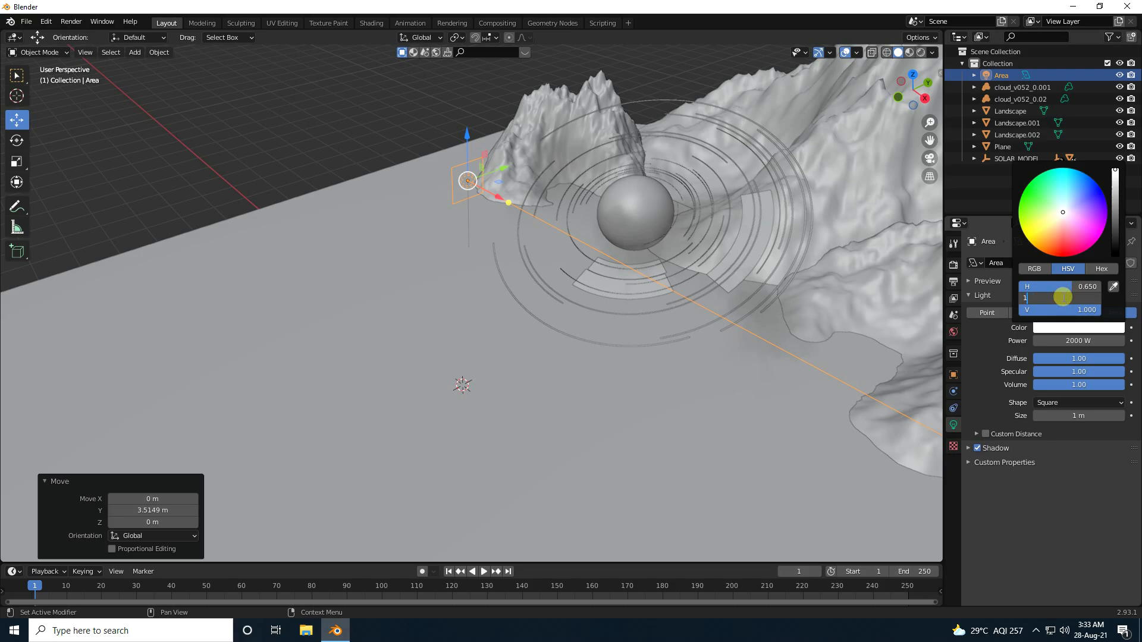
key(Return)
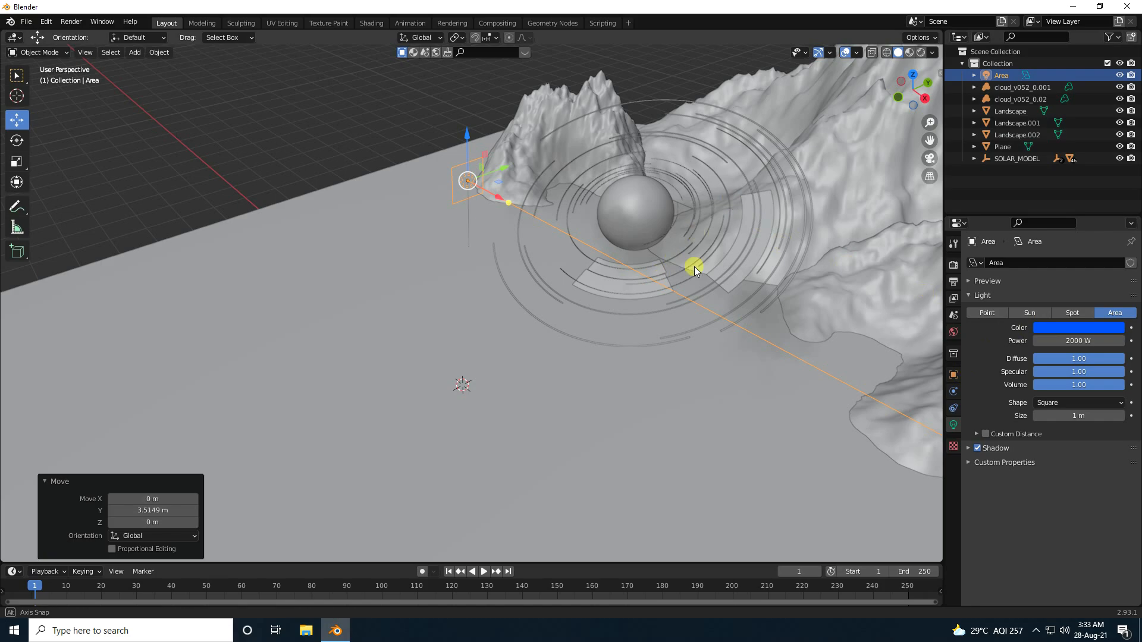
Split the 3D viewport into two side-by-side views of the scene front and set one of them to rendered shading.
mouse_move(694, 266)
middle_down()
mouse_move(729, 242)
mouse_move(734, 222)
middle_up()
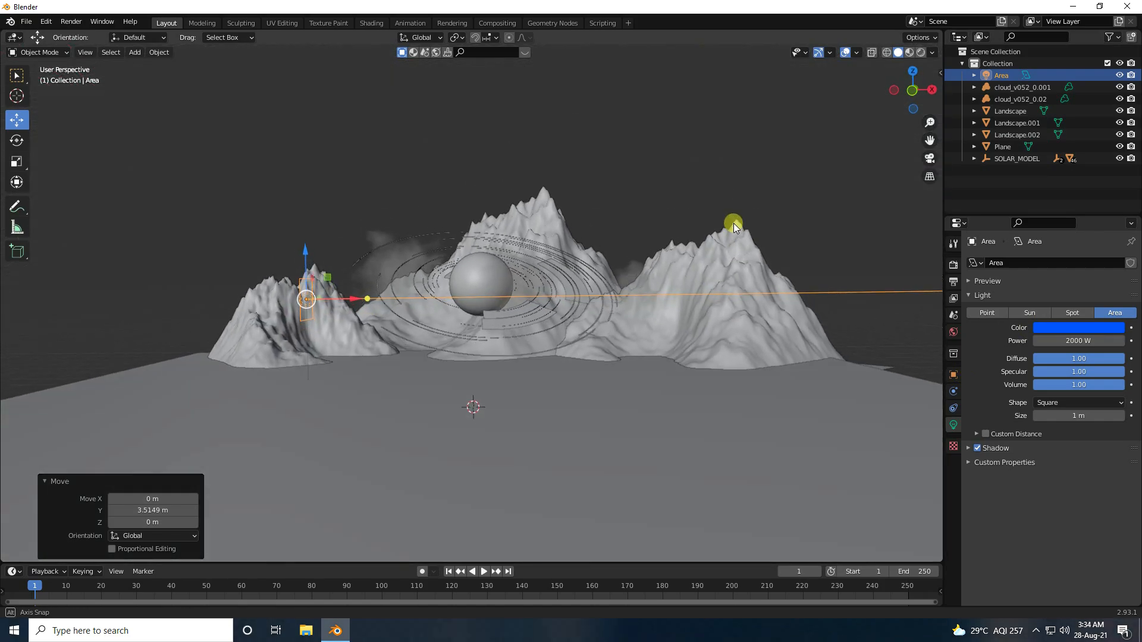
click(909, 52)
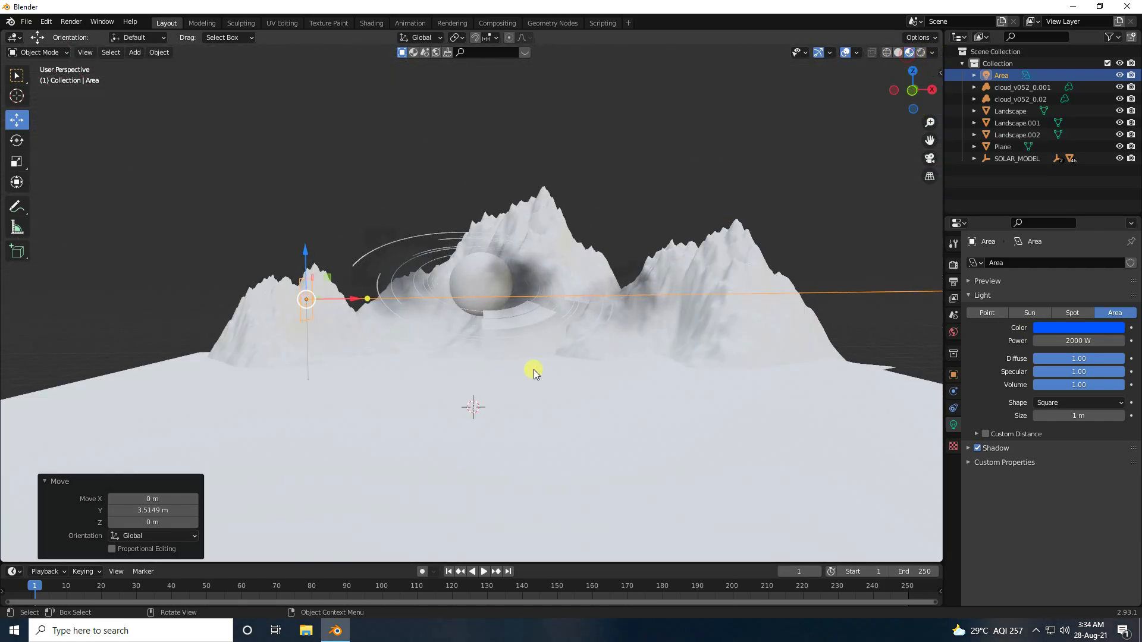
click(897, 54)
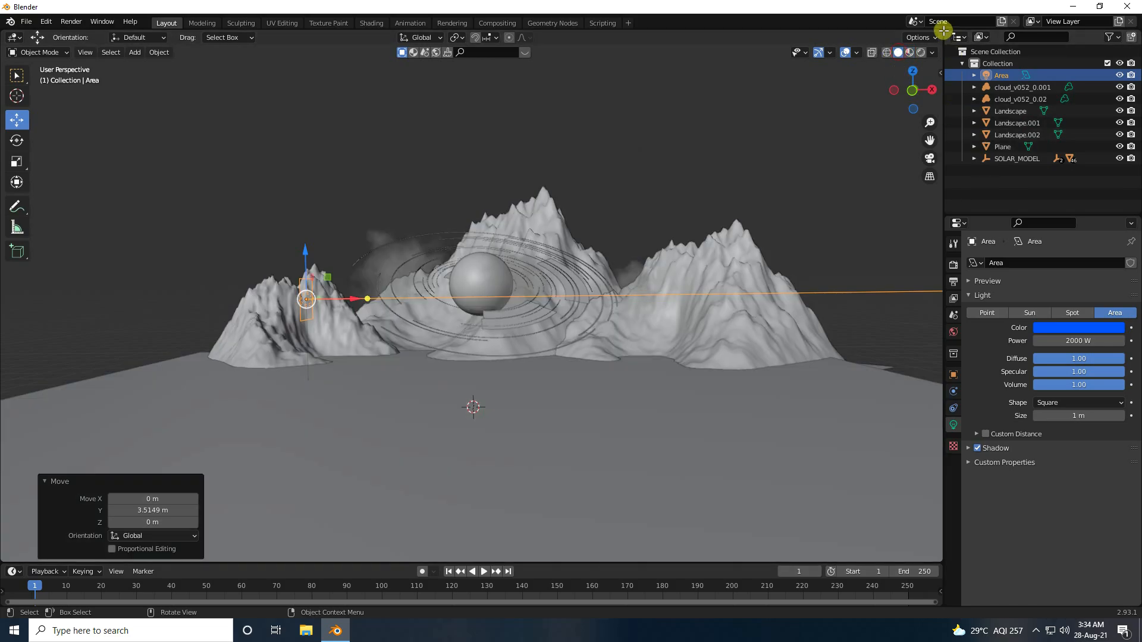
drag(942, 31, 473, 63)
click(452, 52)
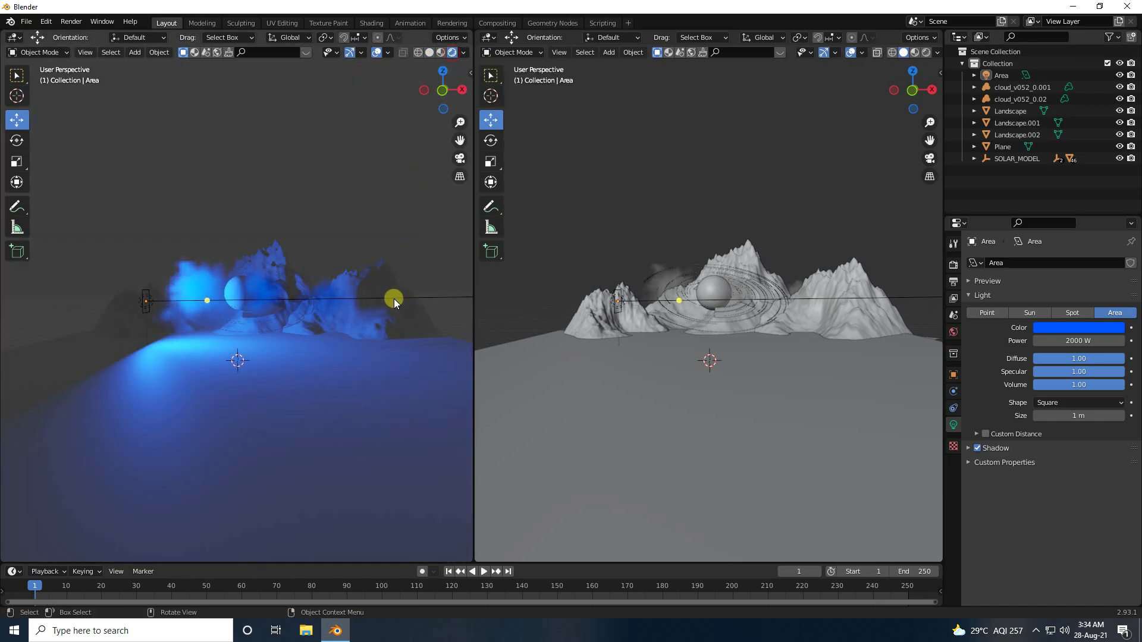
scroll(255, 311, up, 3)
scroll(255, 311, up, 2)
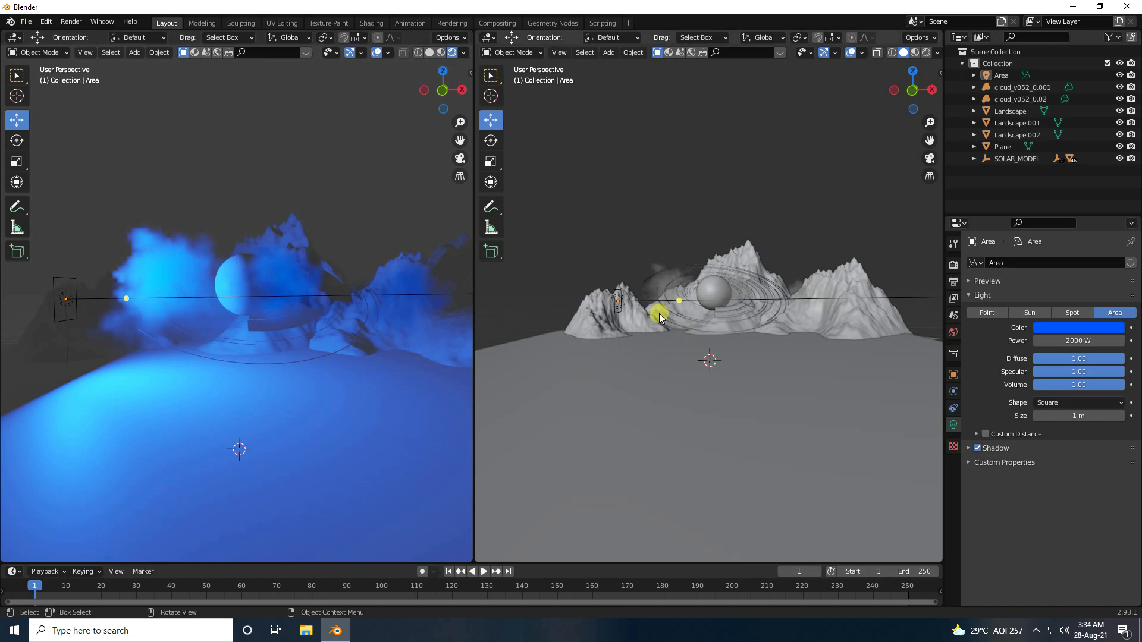
Shift the area light about 0.09 m along negative X, slightly farther from the solar sphere.
scroll(676, 301, up, 3)
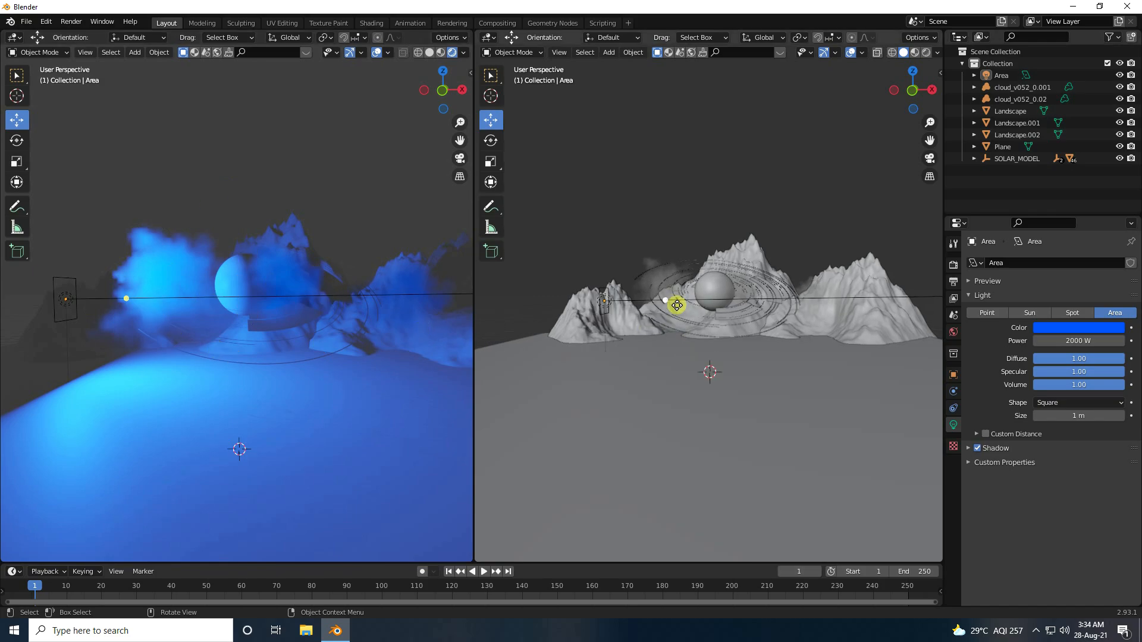
click(1002, 75)
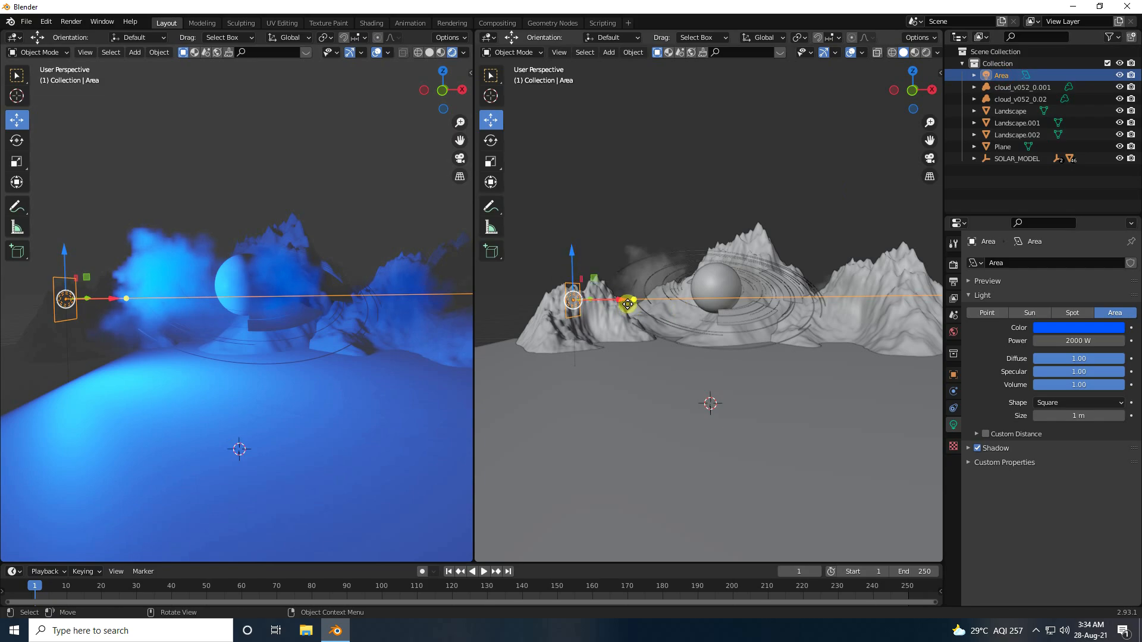
drag(619, 297, 617, 301)
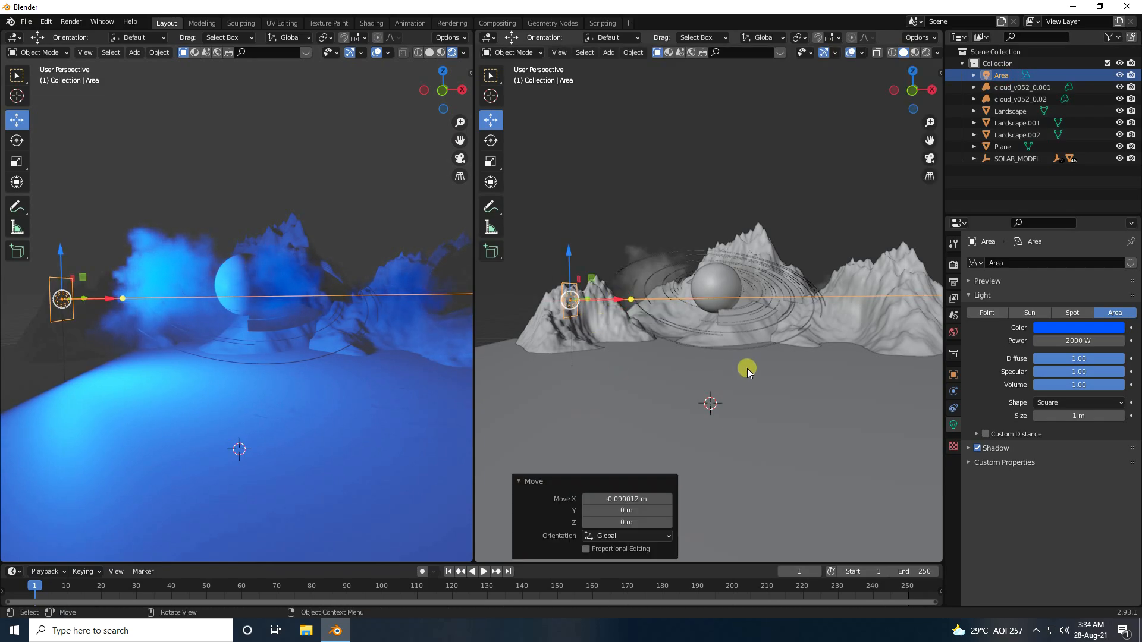
Lower cloud_v052_0.001 by about 1.5 m along Z and raise cloud_v052_0.02 by about 0.53 m.
click(1022, 88)
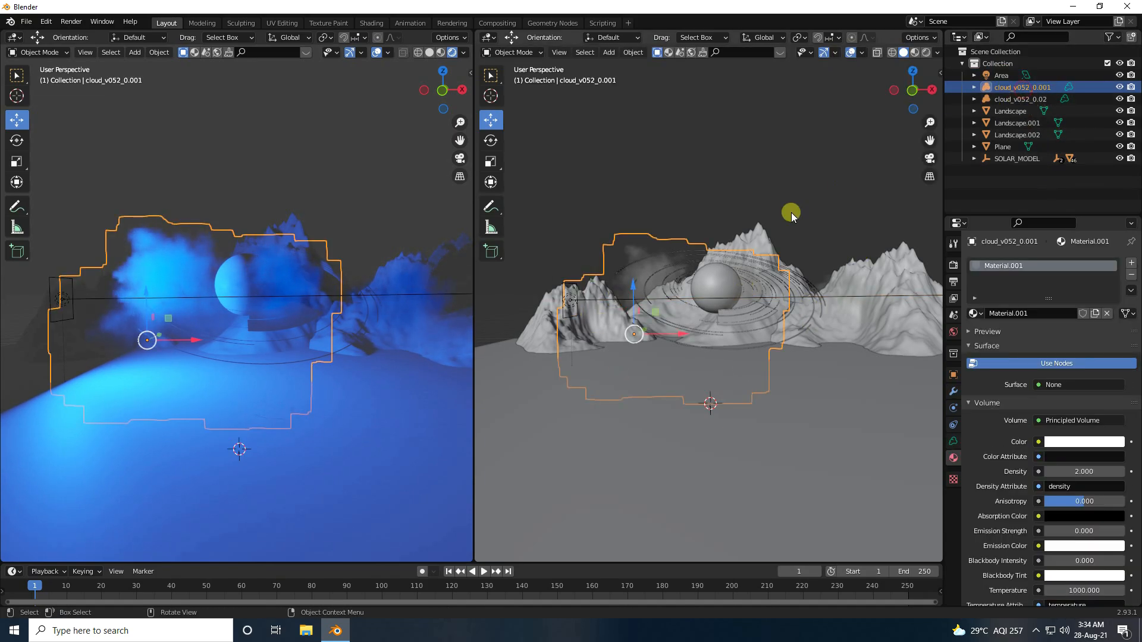
drag(634, 289, 637, 326)
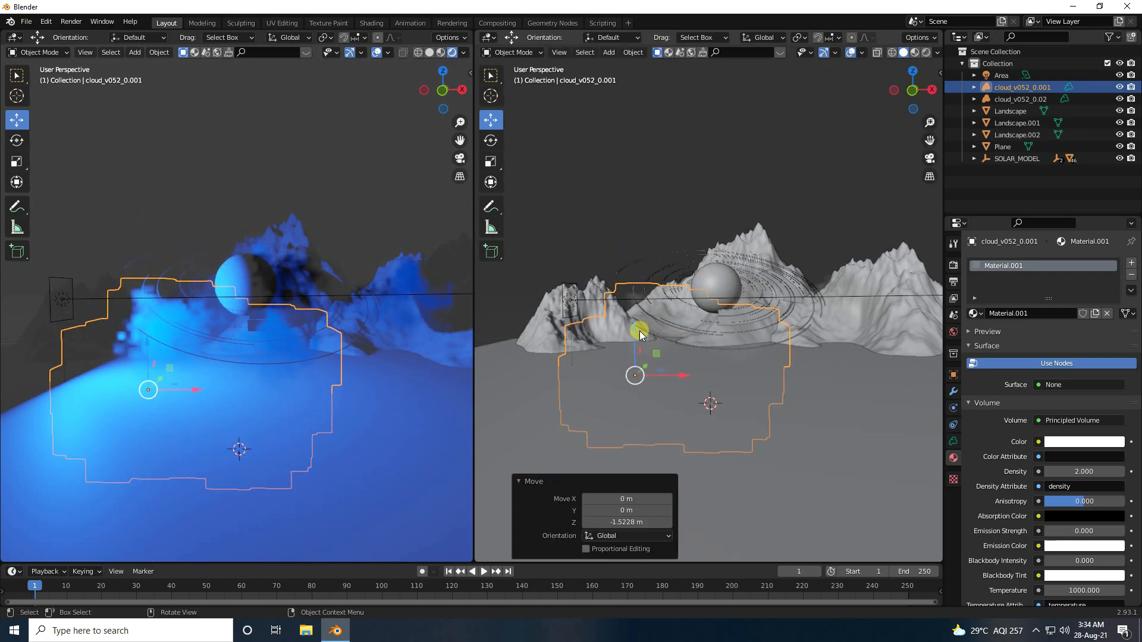
click(1021, 99)
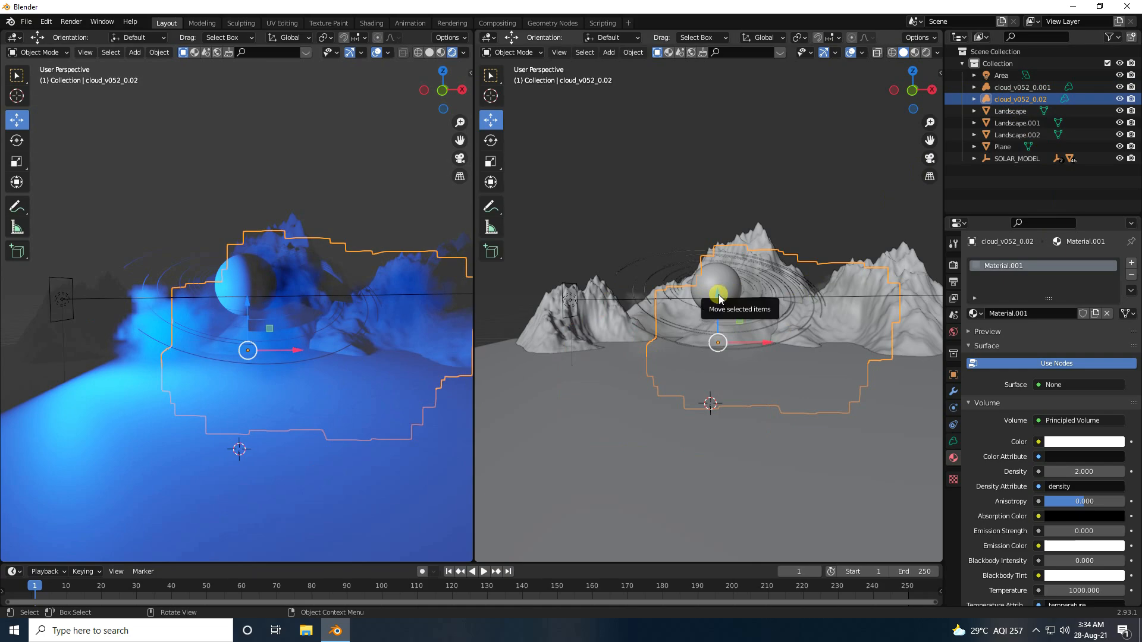
drag(723, 294, 719, 278)
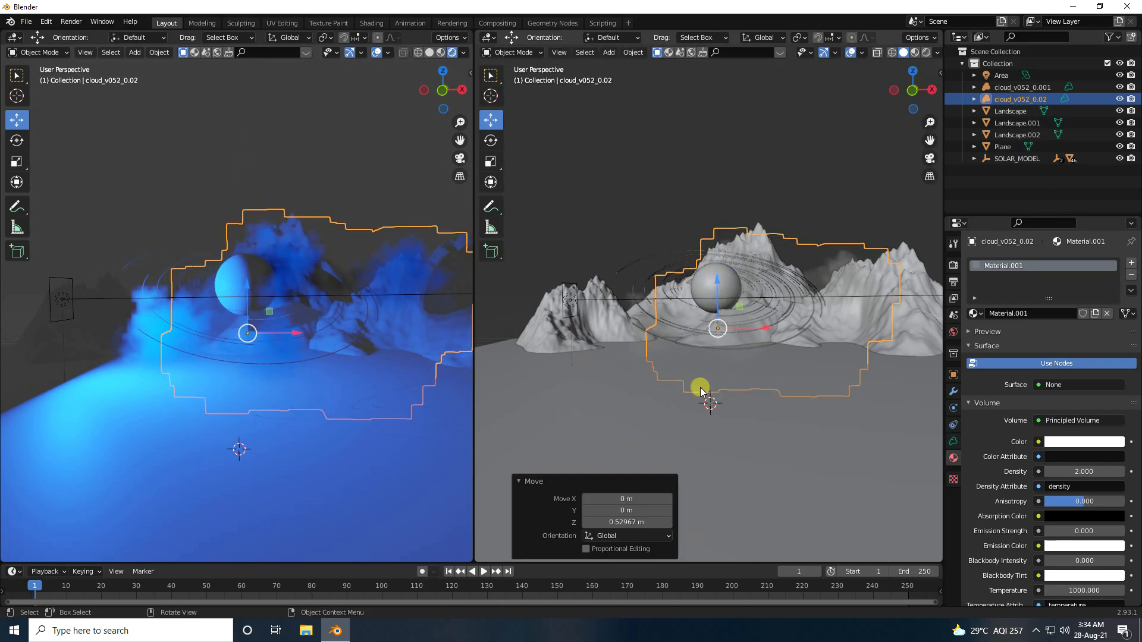
Duplicate the area light and move the copy along positive X to the mountain on the opposite side of the solar sphere.
click(1002, 76)
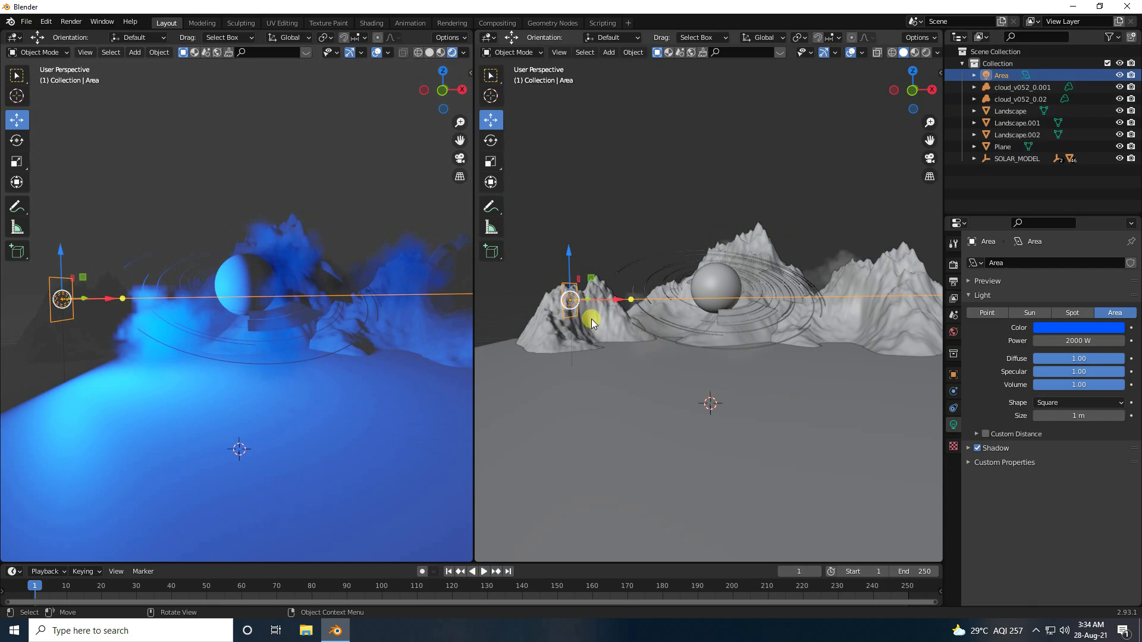
key(shift+d)
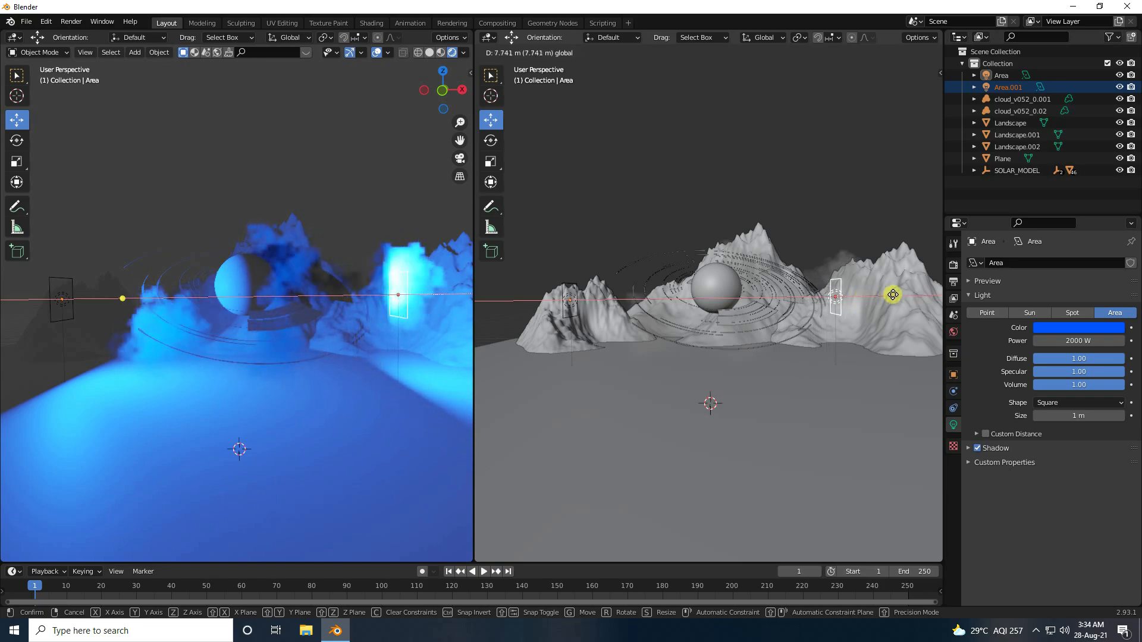
click(867, 312)
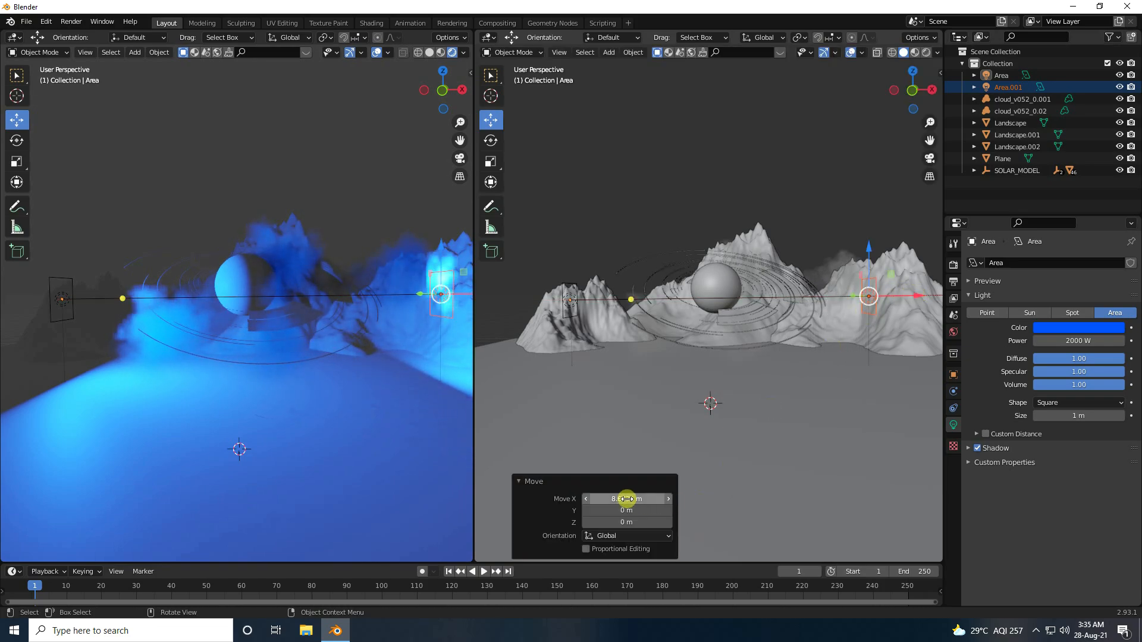
click(518, 483)
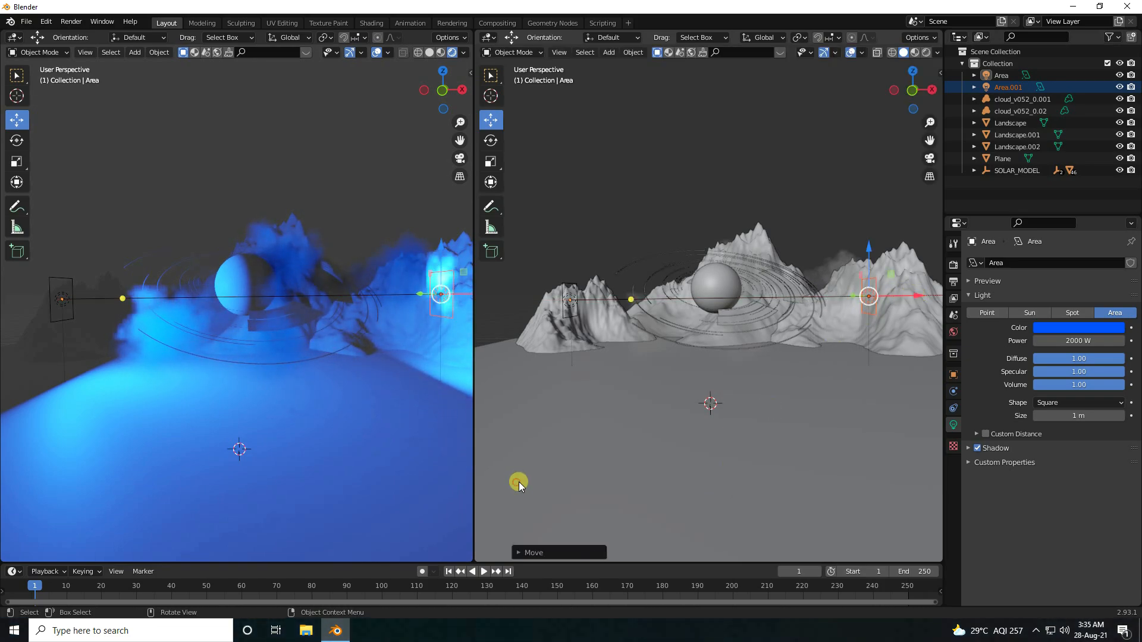
Rotate the duplicated area light by 180° about the global Y axis so it faces the first light.
click(491, 142)
drag(848, 262, 880, 329)
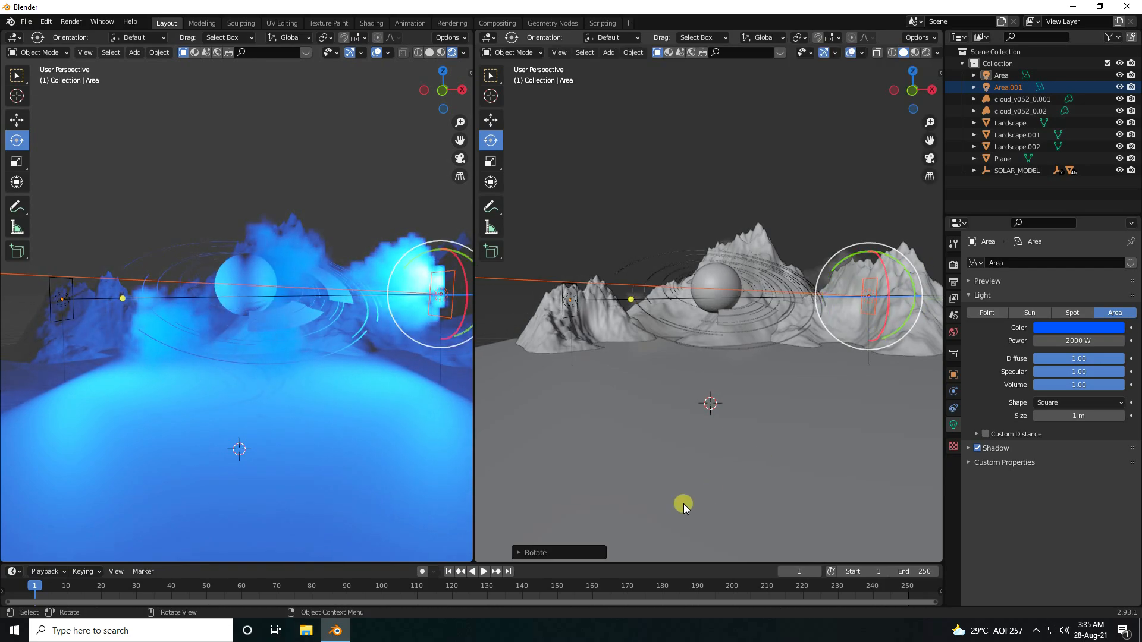
click(543, 553)
click(627, 509)
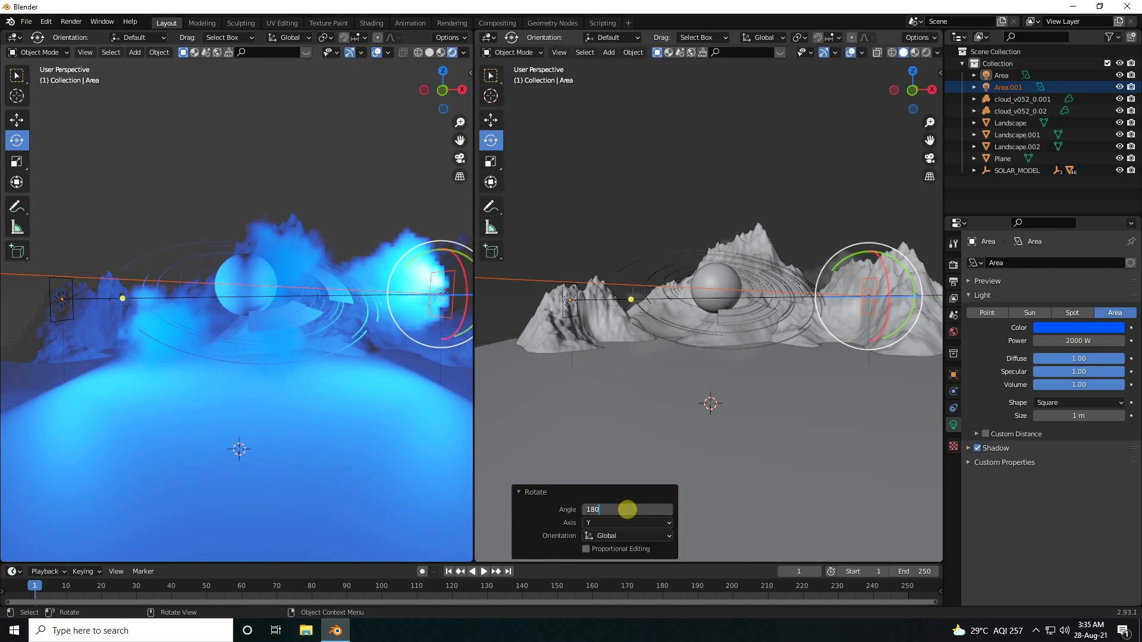
text(180)
key(Return)
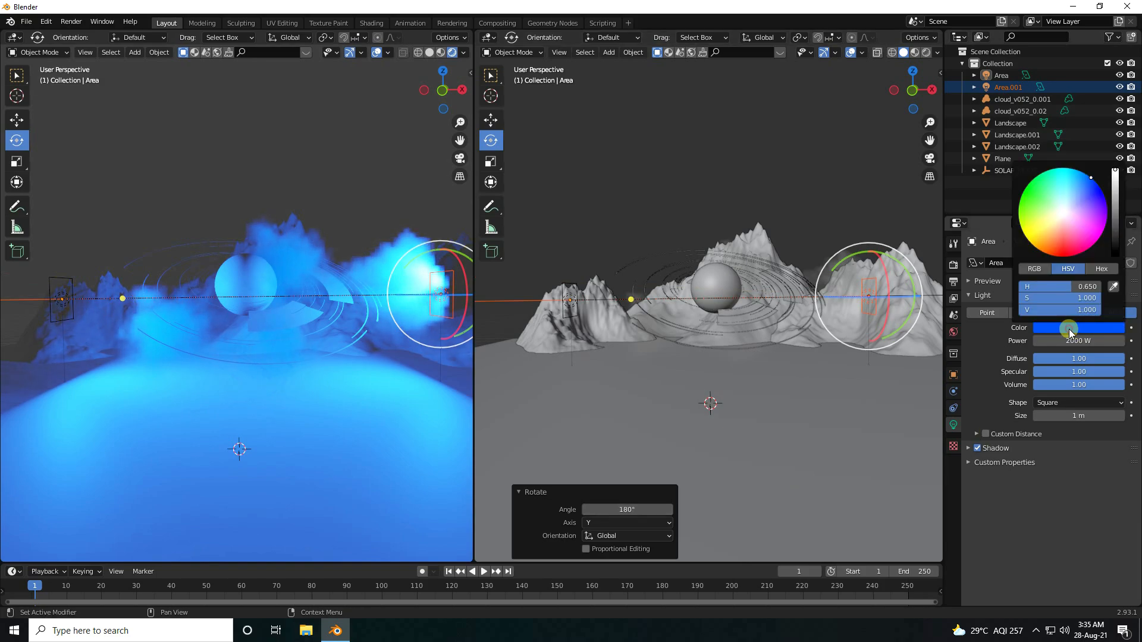
Change the duplicated area light's color to red by setting its hue to 0.
click(1071, 329)
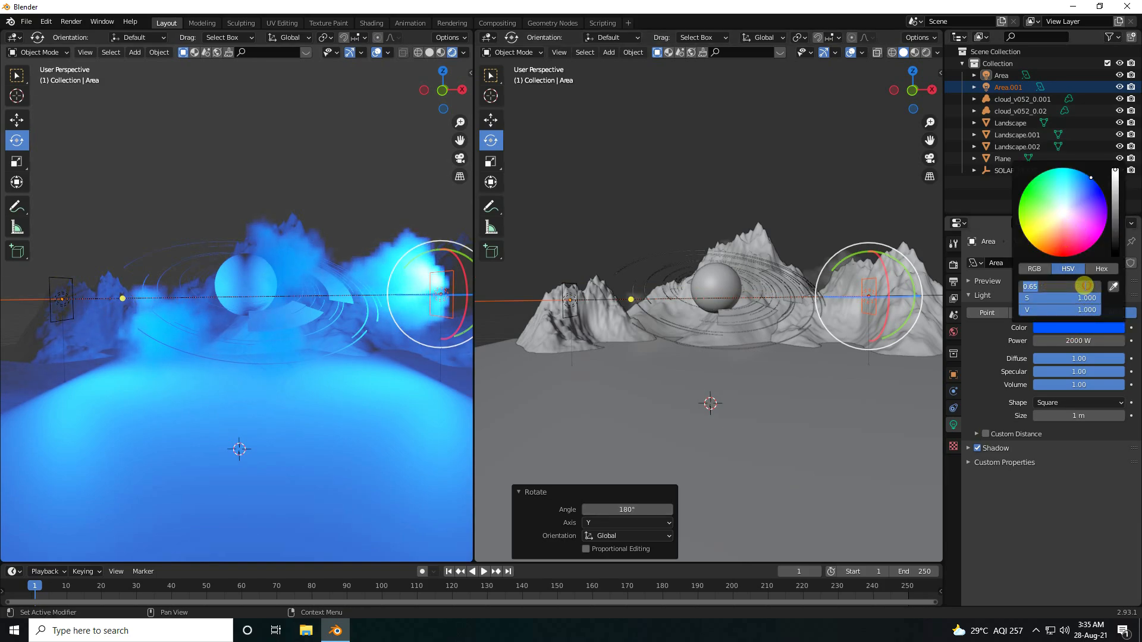
text(0)
key(Return)
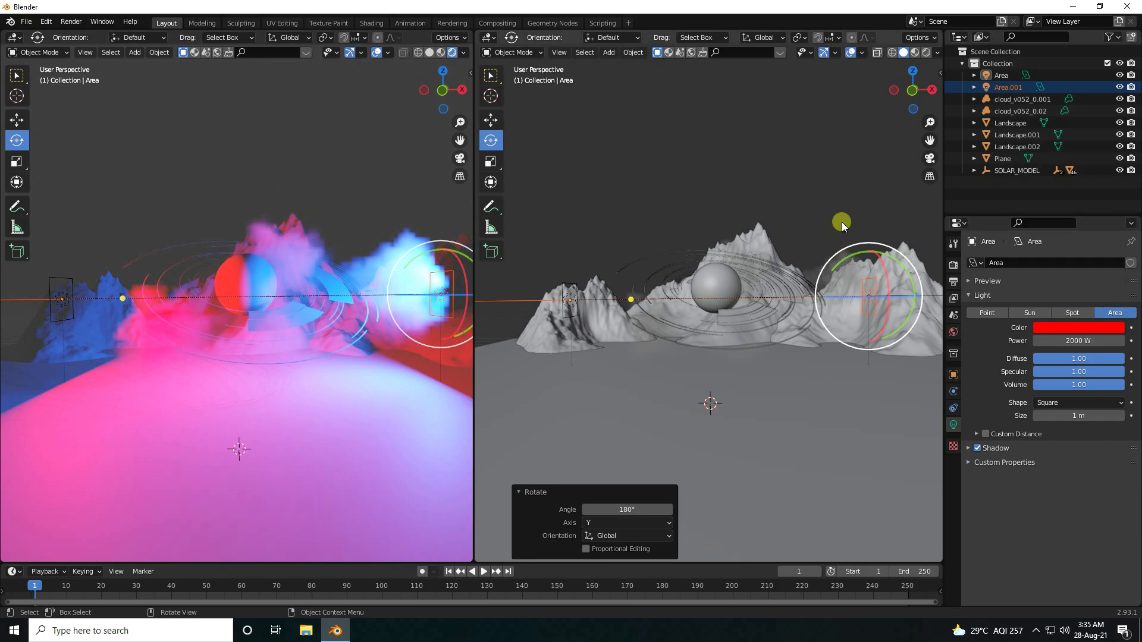
Darken the world background color to black.
click(953, 334)
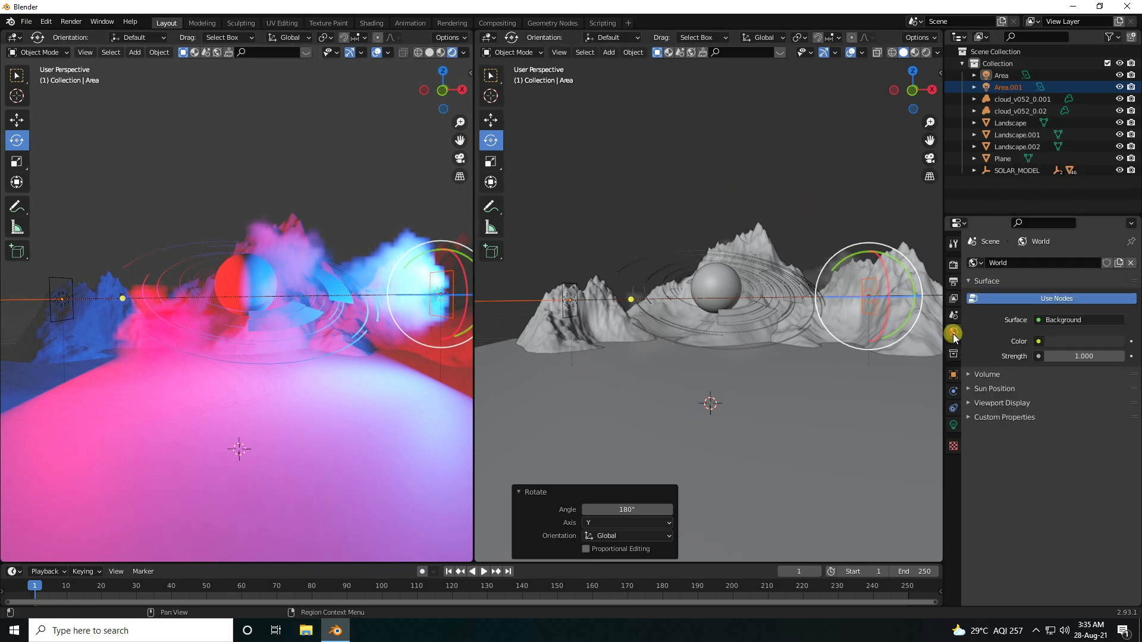
click(1058, 342)
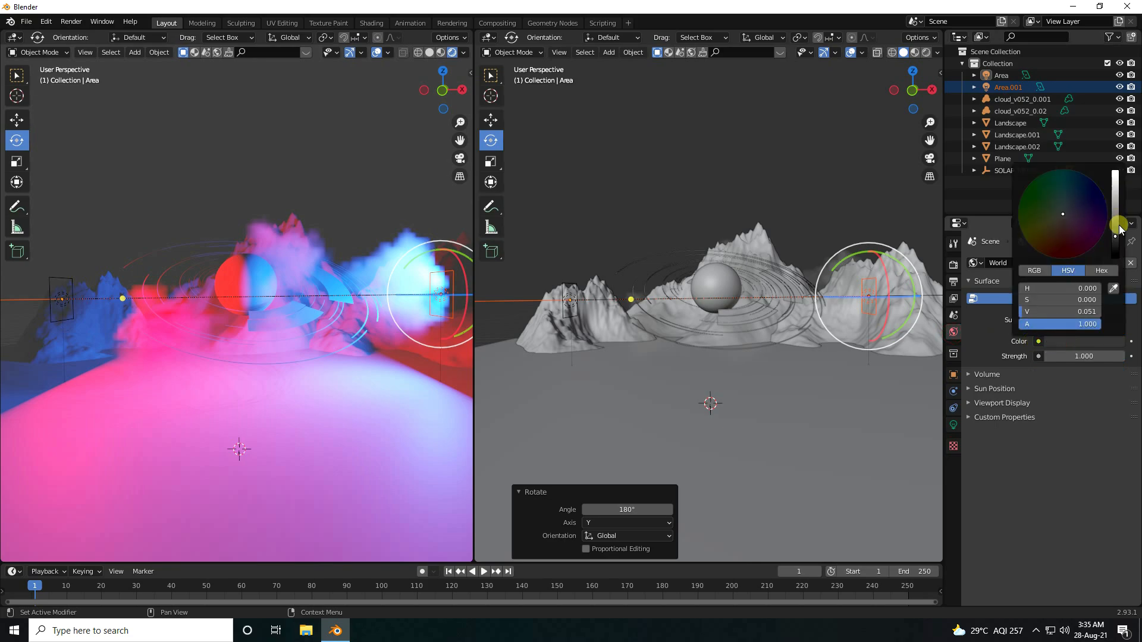
drag(1116, 236, 1116, 256)
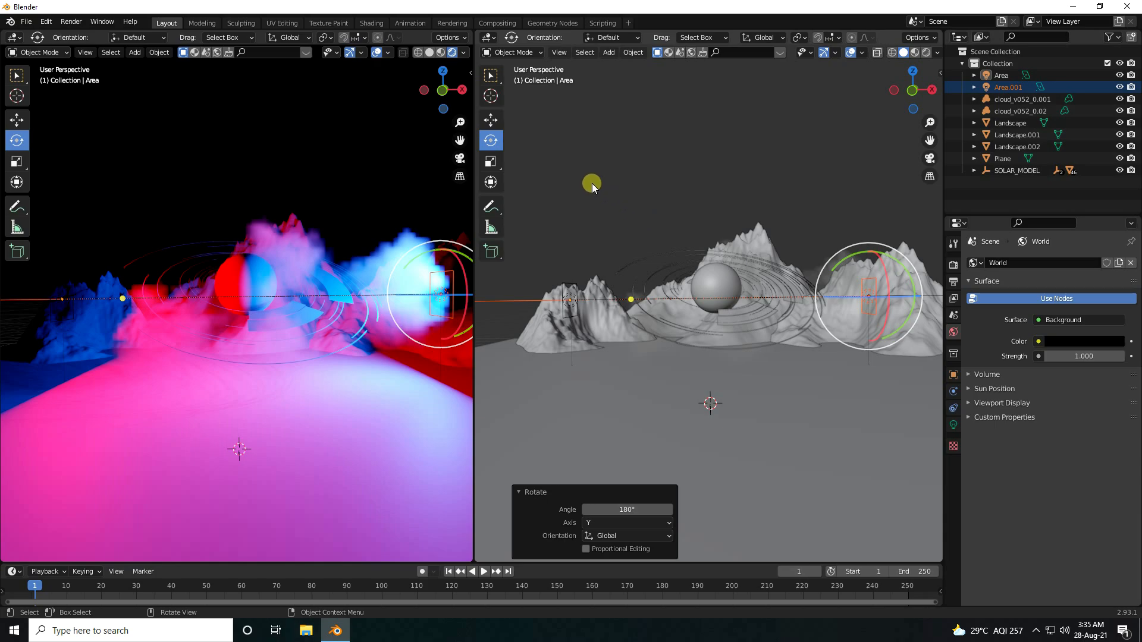
Add a camera to the scene and look through it.
click(494, 124)
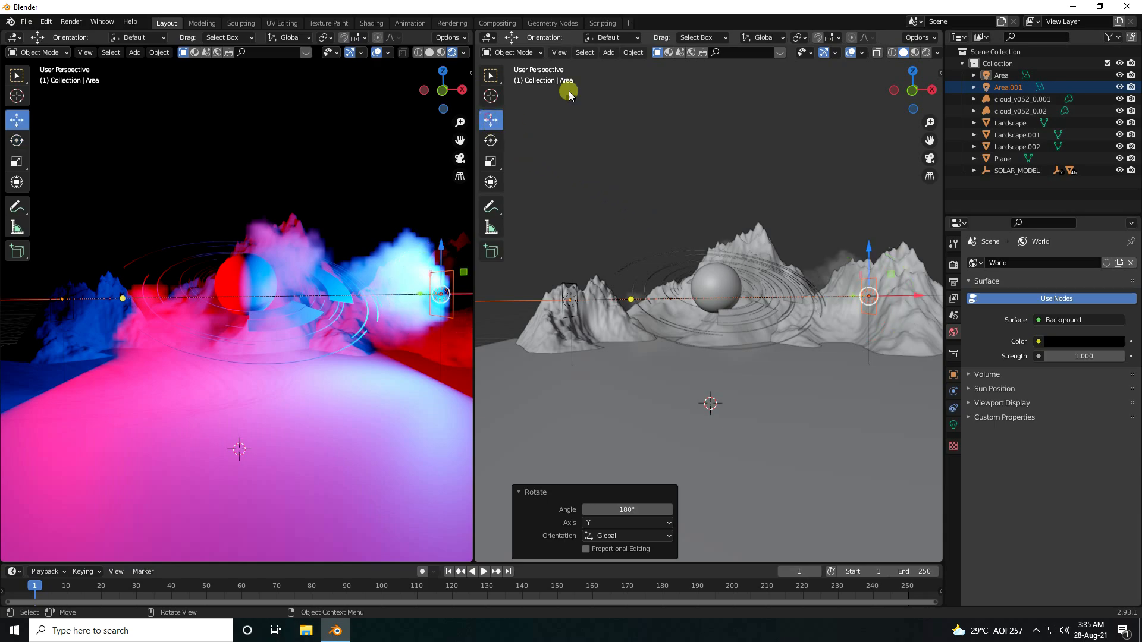
click(609, 53)
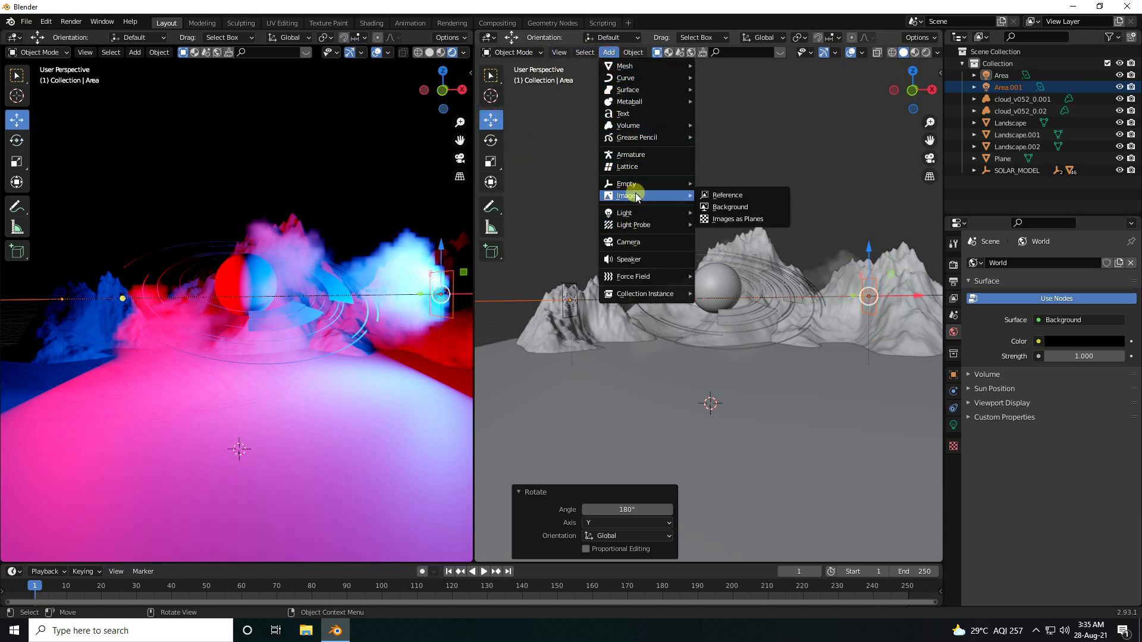
click(633, 241)
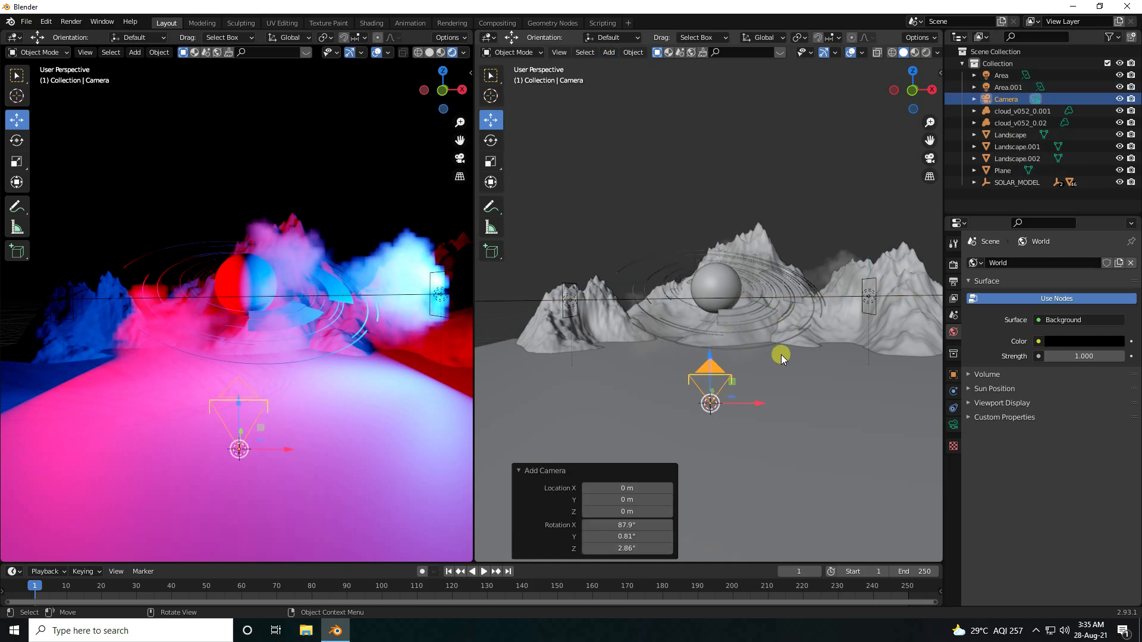
key(KP_0)
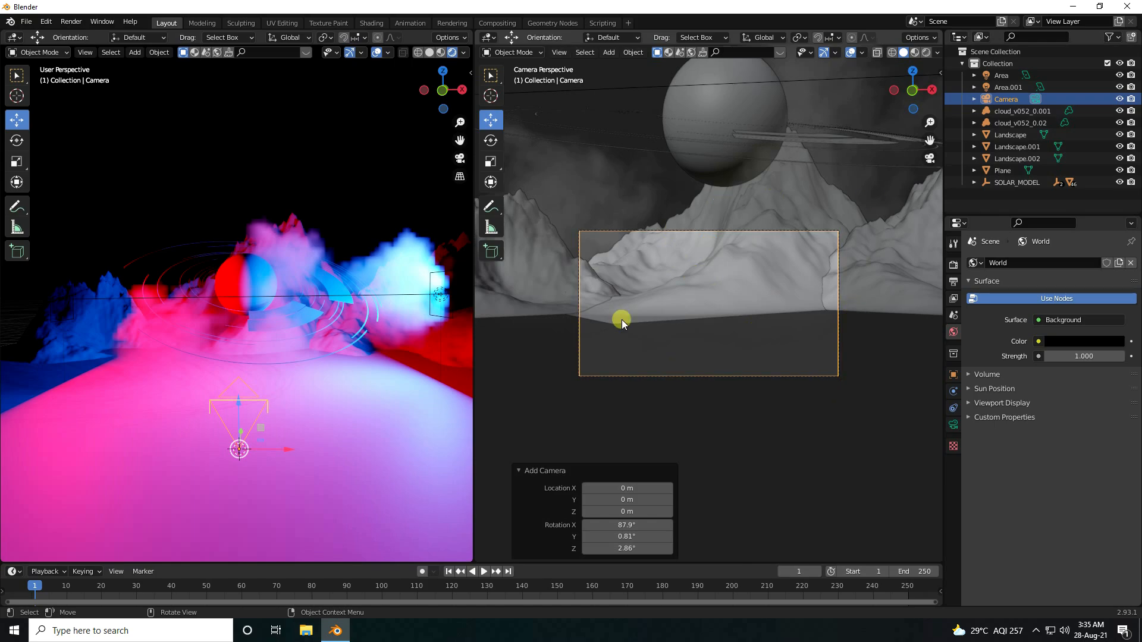
Reposition the camera so it frames the solar sphere, its rings and the mountains, and show the camera's lens settings.
click(954, 375)
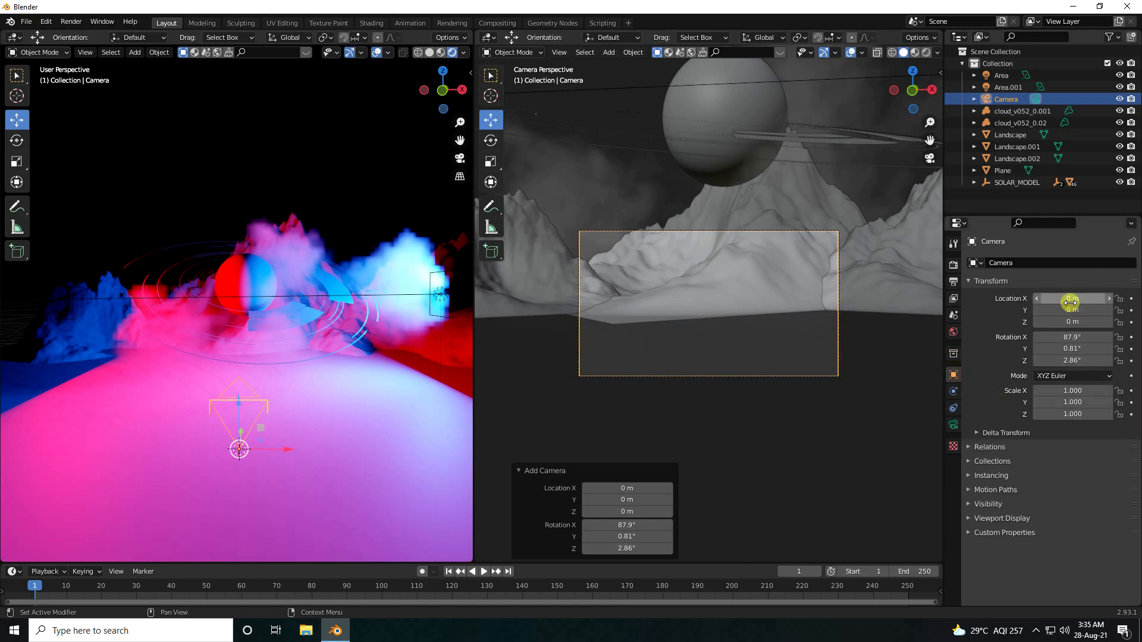
mouse_move(1101, 299)
mouse_down()
mouse_move(1098, 310)
mouse_move(945, 362)
mouse_move(779, 463)
mouse_move(1076, 312)
mouse_move(1071, 327)
mouse_move(1073, 306)
mouse_move(904, 355)
mouse_move(1091, 316)
mouse_move(10, 321)
mouse_move(1069, 322)
mouse_move(1074, 311)
mouse_move(1099, 325)
mouse_move(1081, 327)
mouse_move(1074, 299)
mouse_move(1124, 299)
mouse_up()
key(ctrl+z)
click(953, 426)
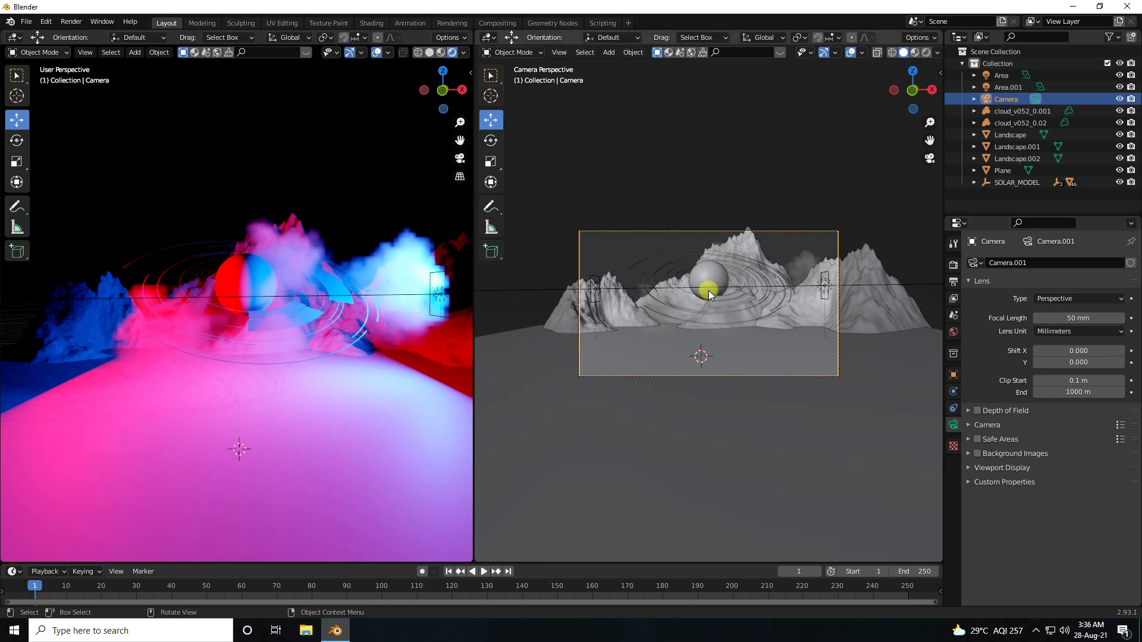
Expand the SOLAR_MODEL hierarchy and select its Sphere object.
scroll(709, 295, up, 3)
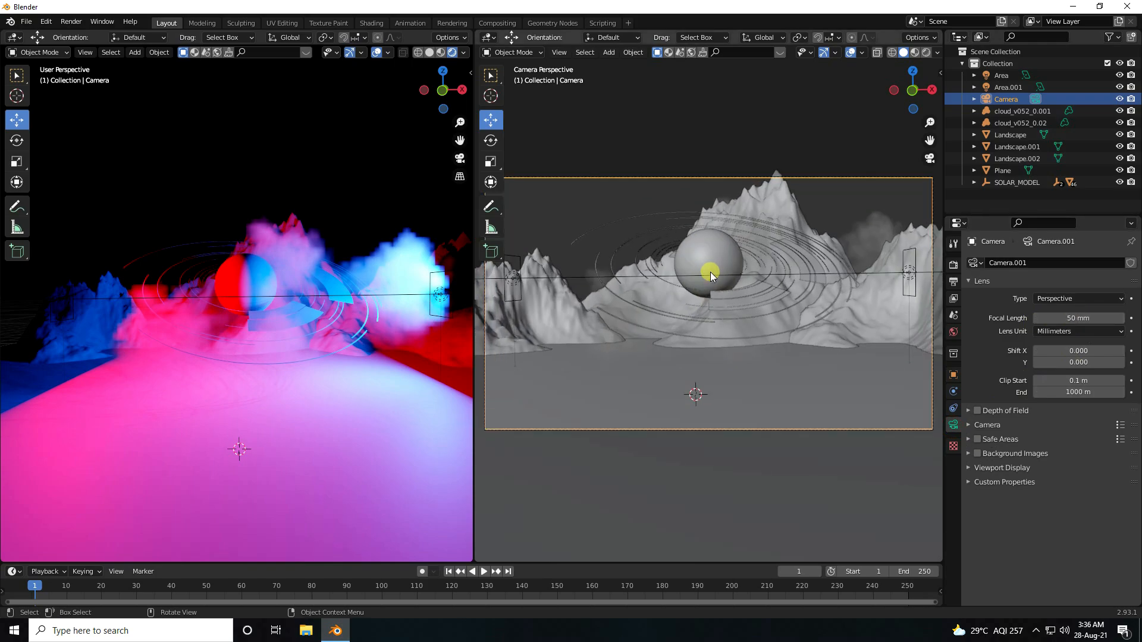
scroll(743, 231, up, 2)
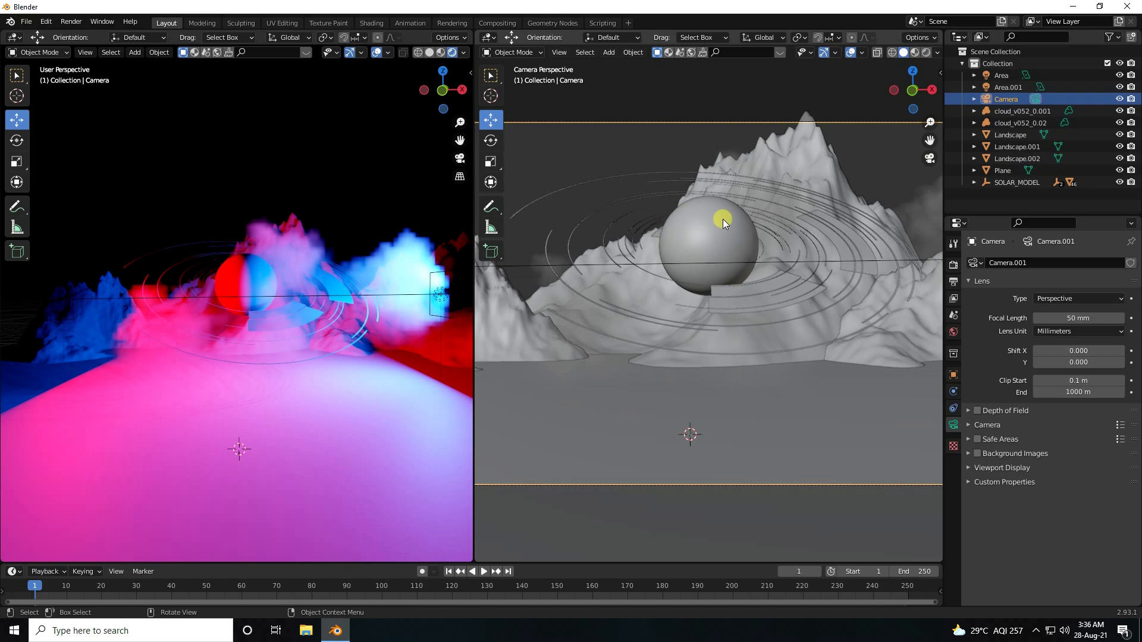
click(723, 238)
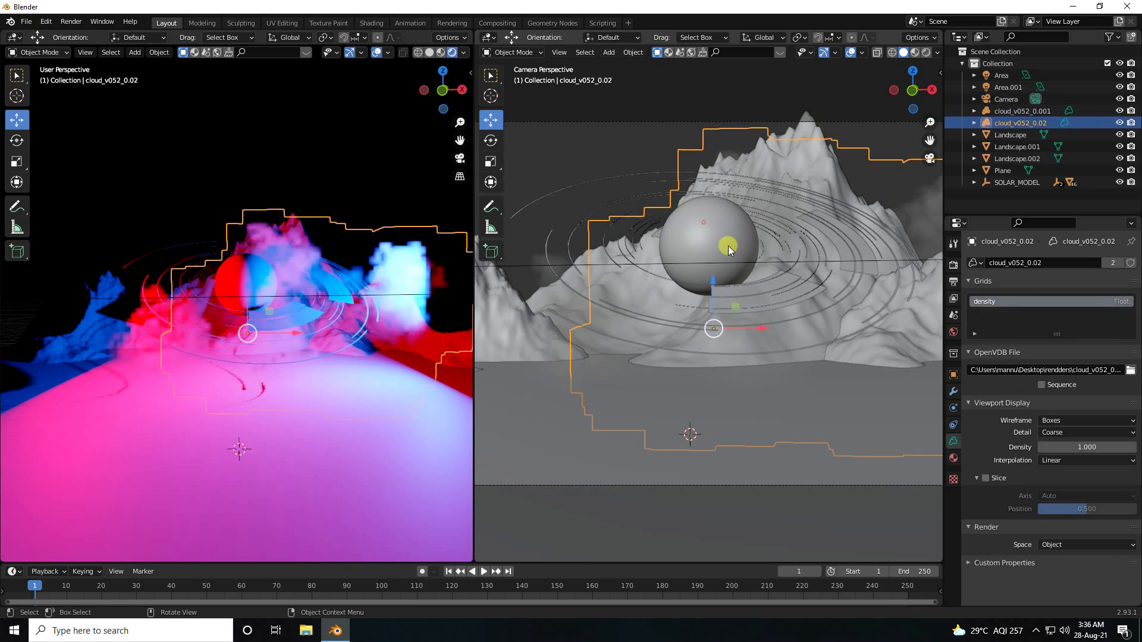
click(974, 182)
drag(991, 216, 991, 276)
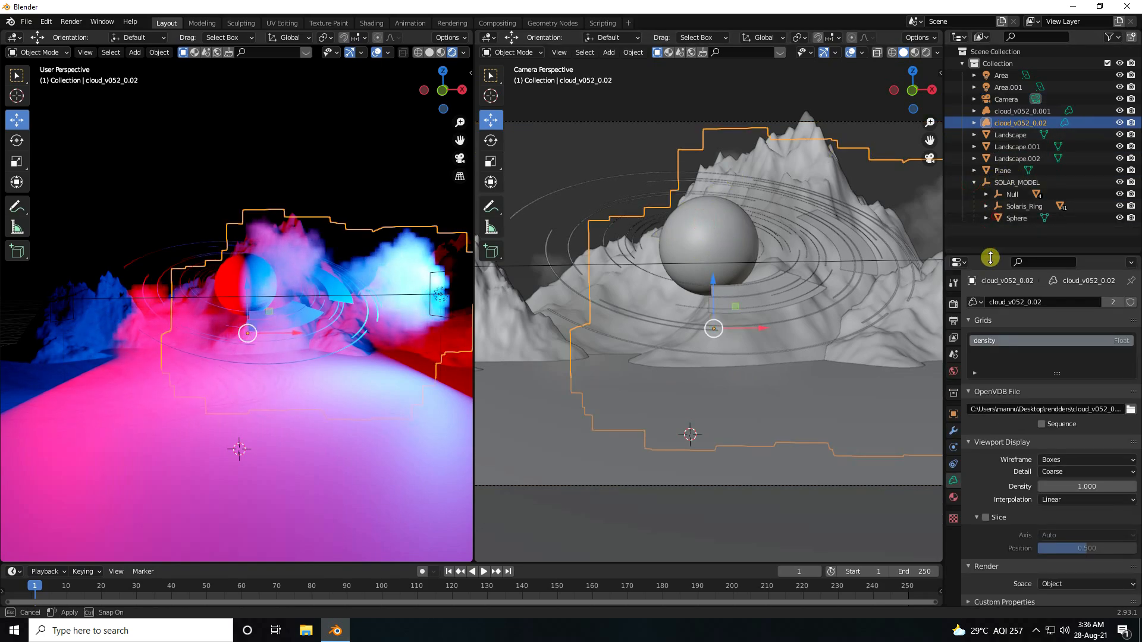
click(1018, 219)
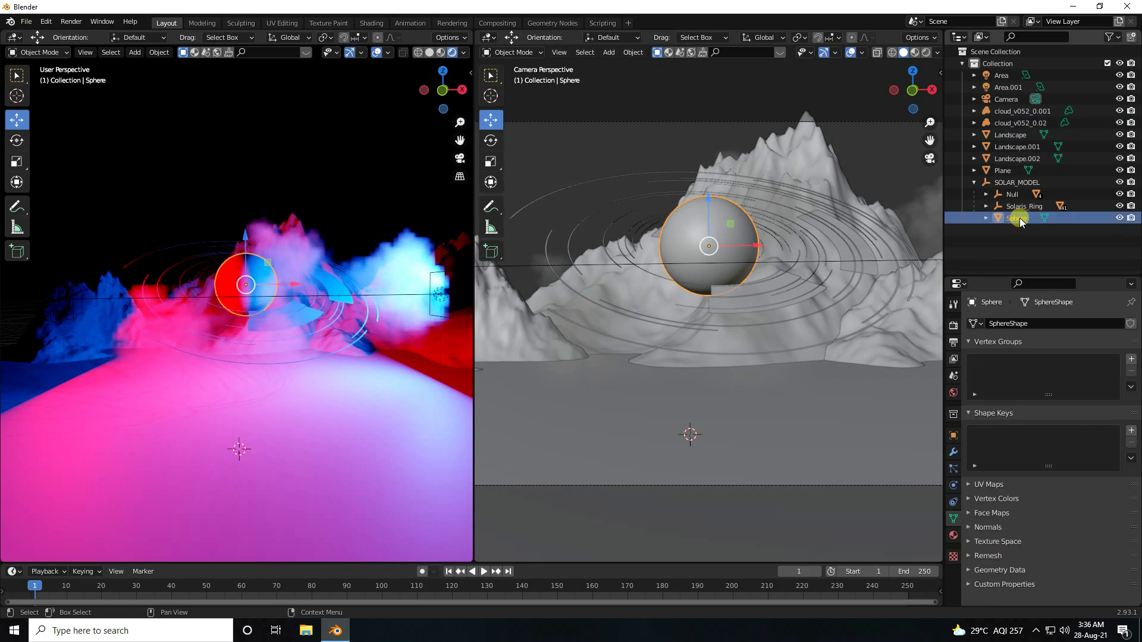
Replace the camera viewport with the Shader Editor, hide its sidebar, and create a new material for the sphere.
click(489, 37)
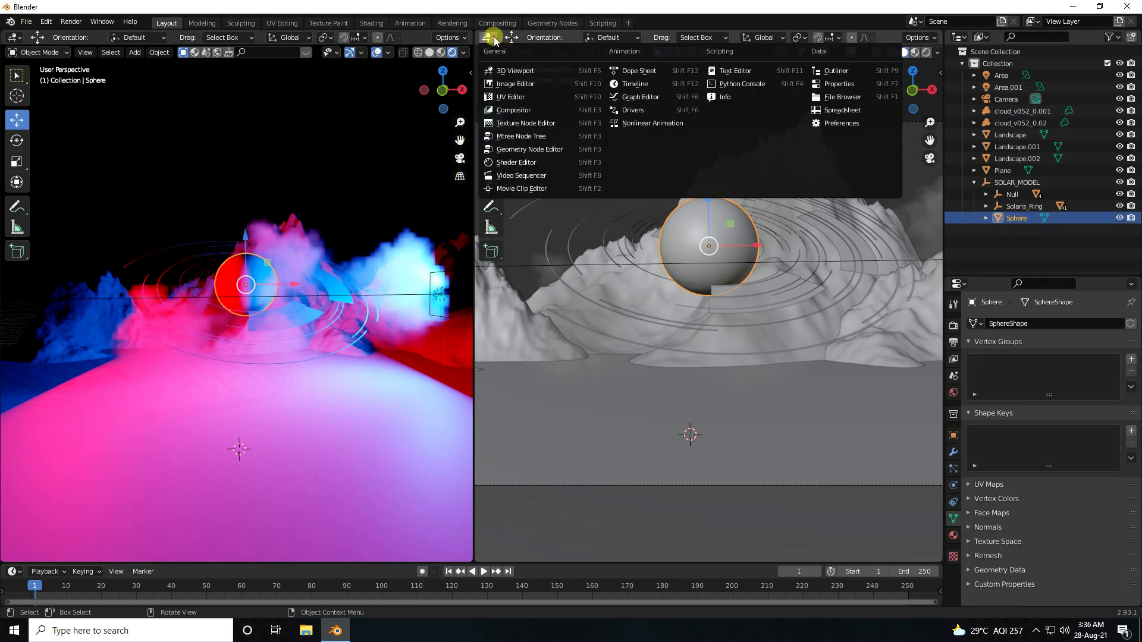
click(509, 163)
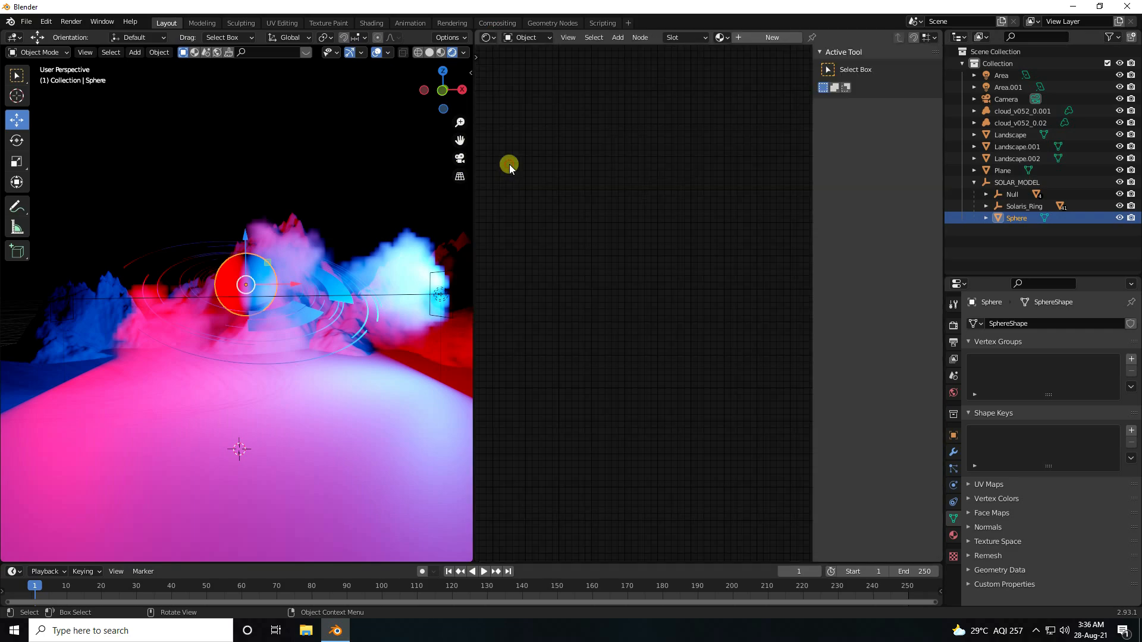
drag(812, 199, 994, 216)
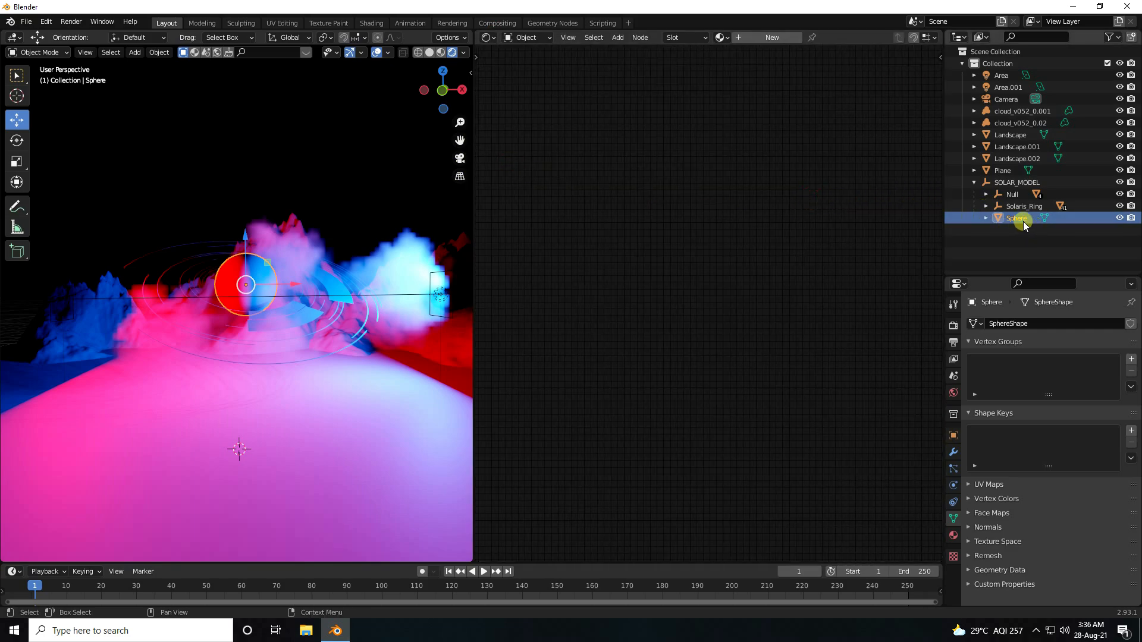
click(748, 39)
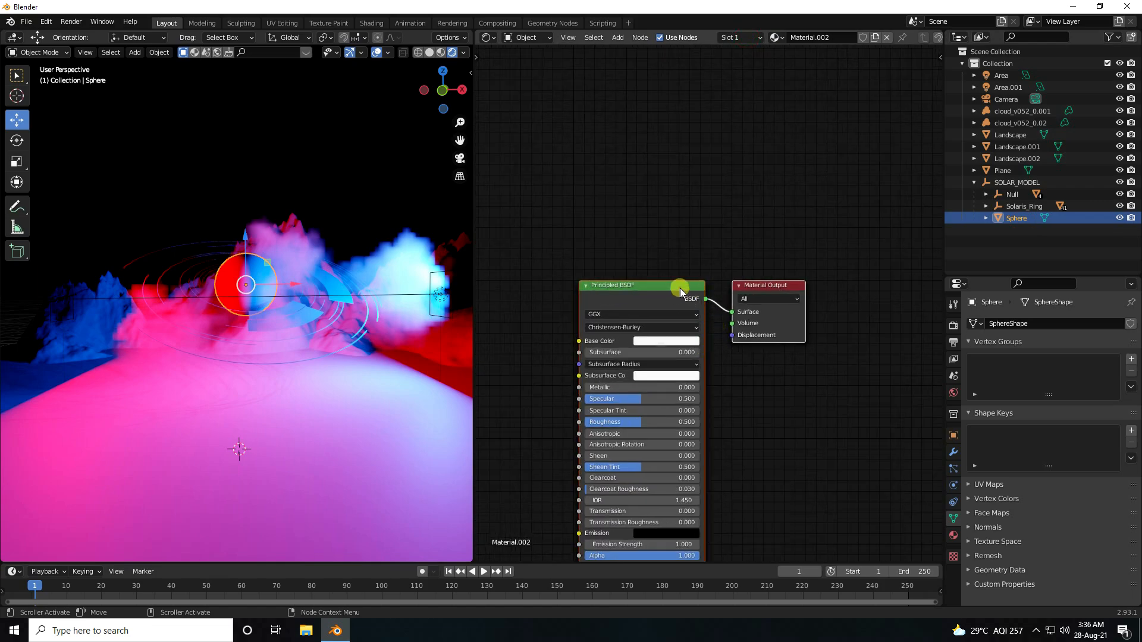
drag(680, 291, 777, 118)
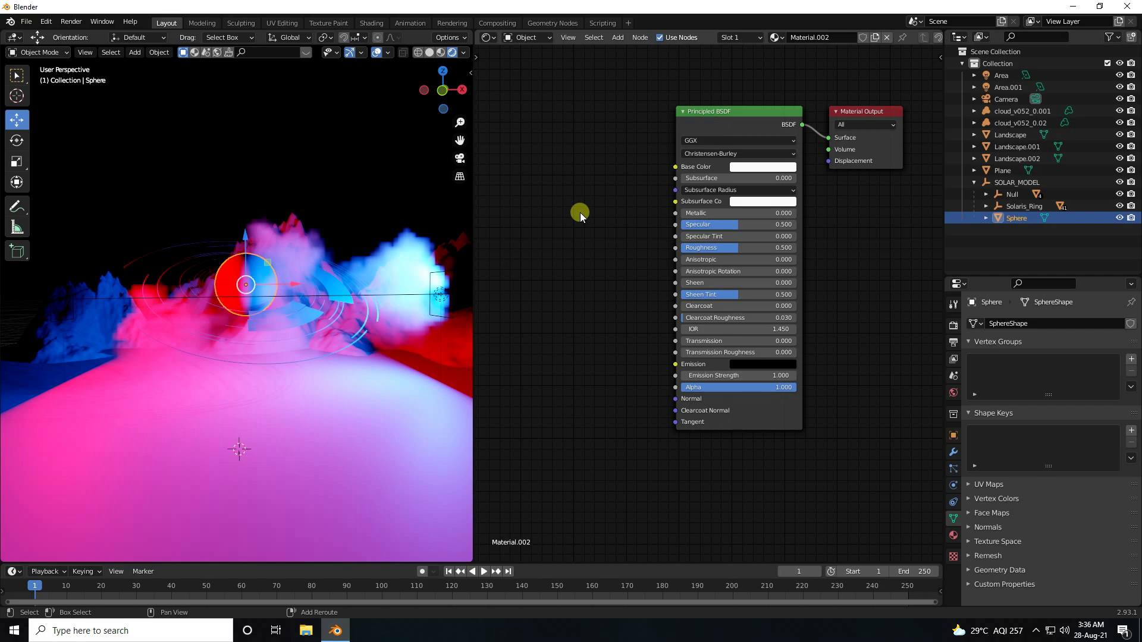
Add an Image Texture node beside the Principled BSDF node in the sphere's material.
key(shift+a)
click(580, 213)
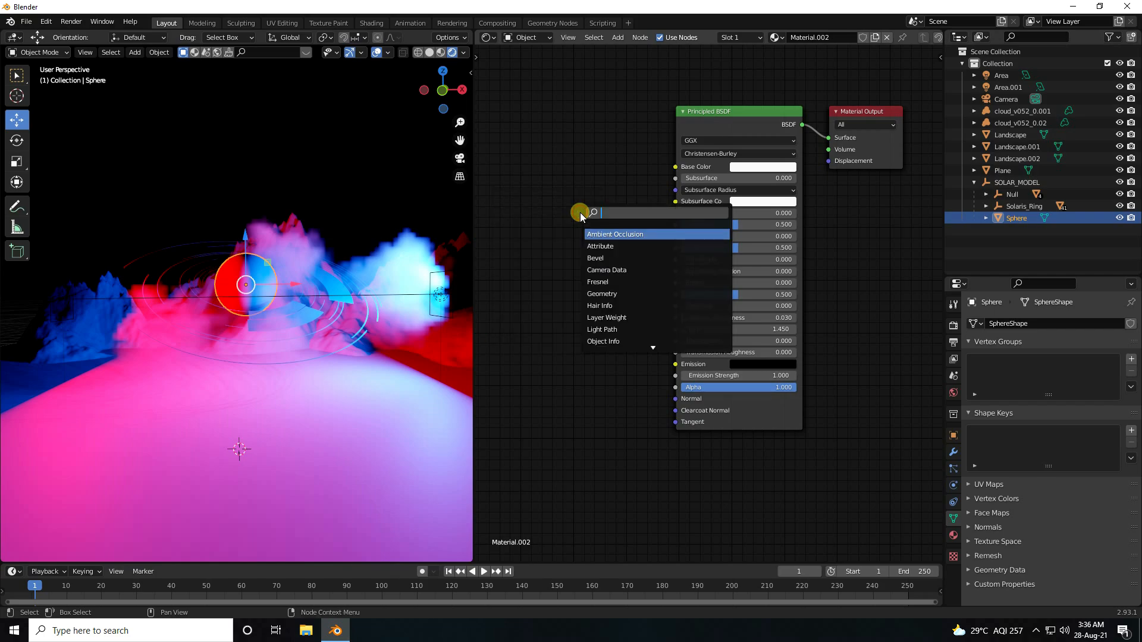
text(im)
key(Return)
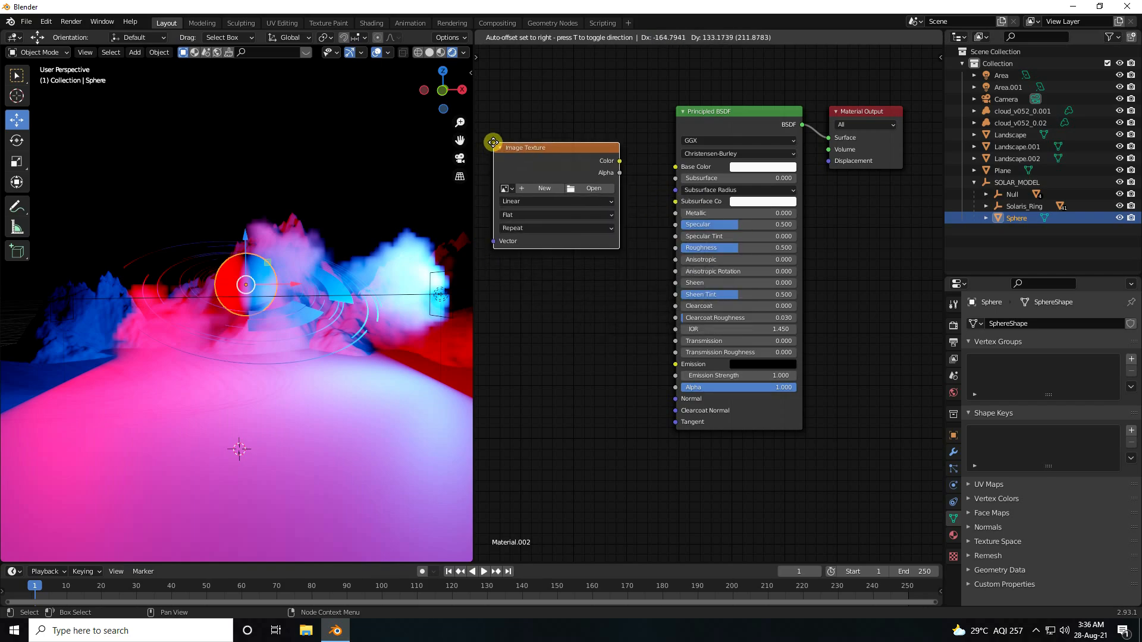
click(492, 142)
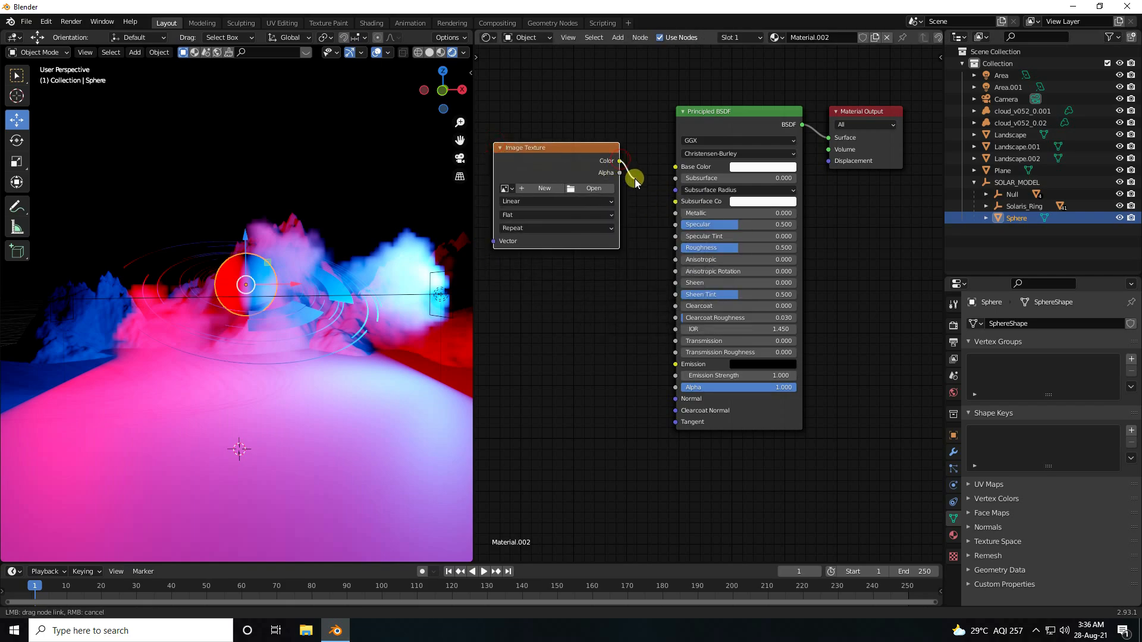
Load Mars_8k-050104.dds from the rendders folder on the Desktop into the Image Texture node and link its Color to Base Color.
click(582, 188)
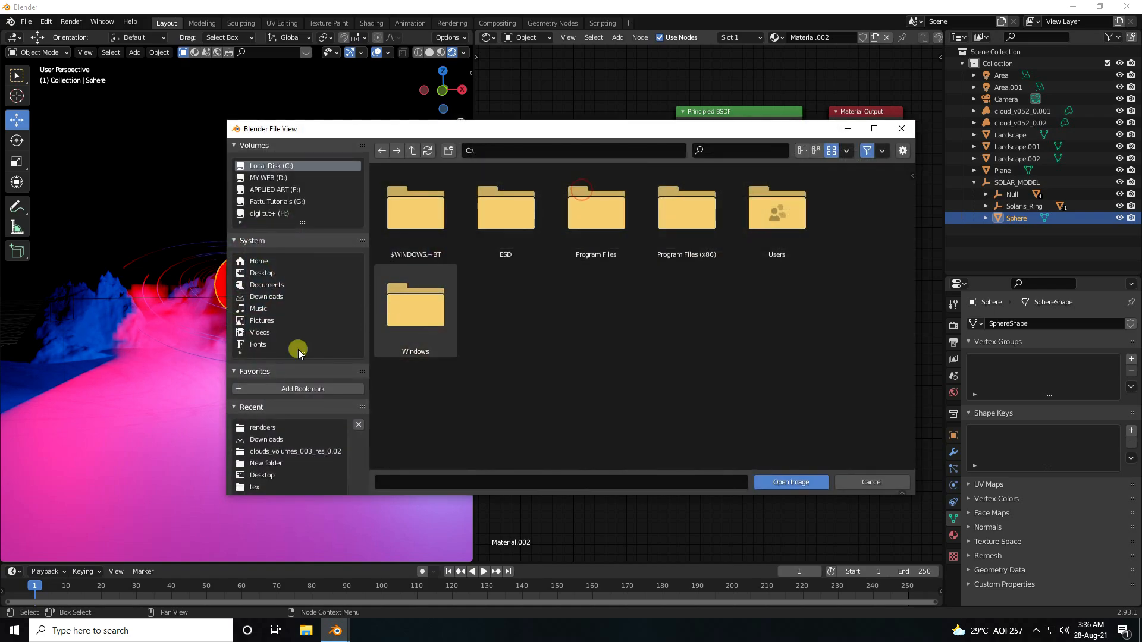
click(262, 275)
double_click(401, 316)
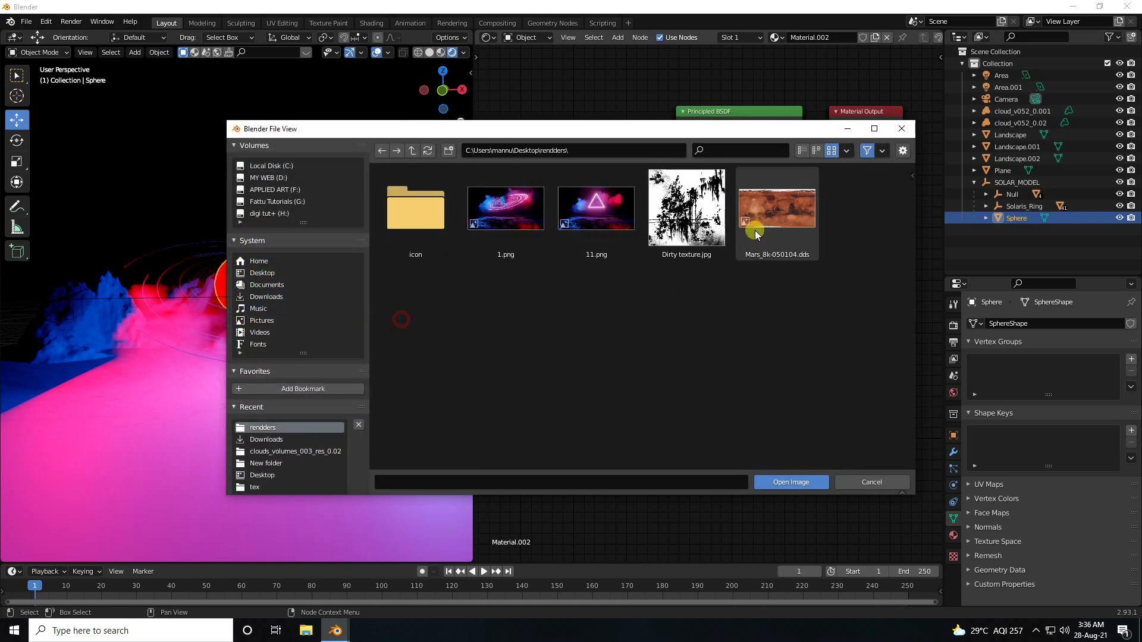
click(785, 219)
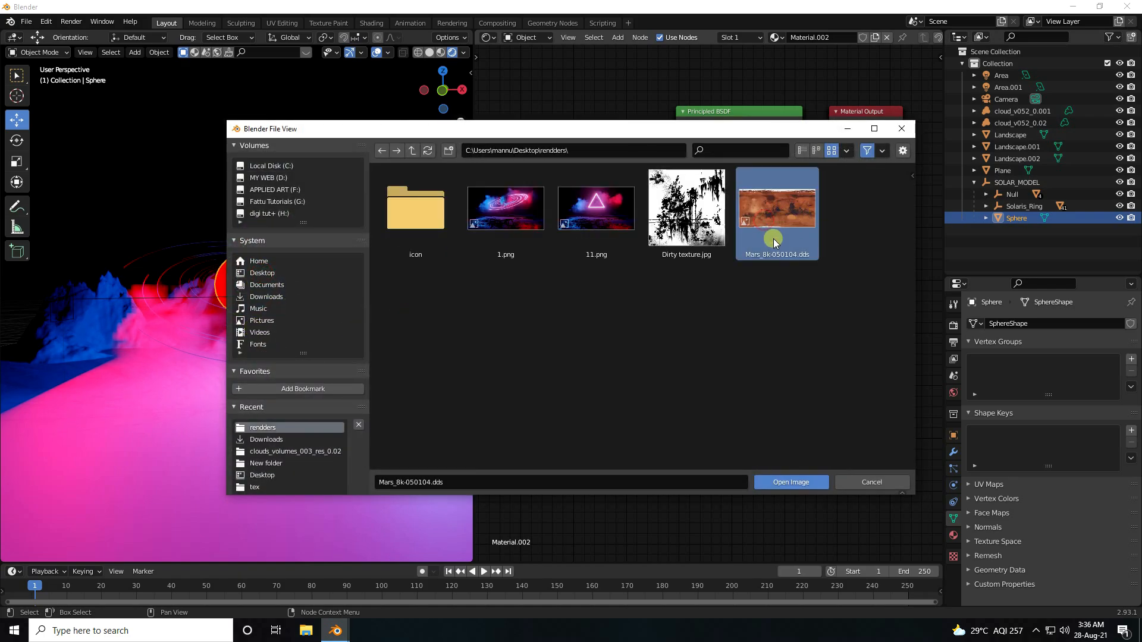
click(791, 481)
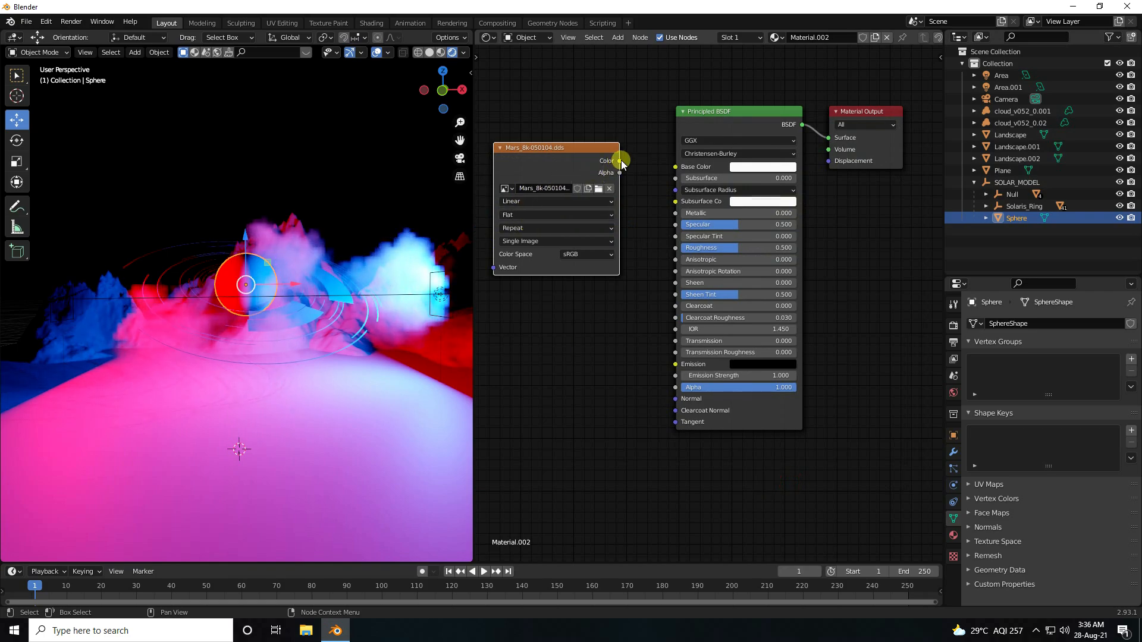
drag(621, 164, 675, 167)
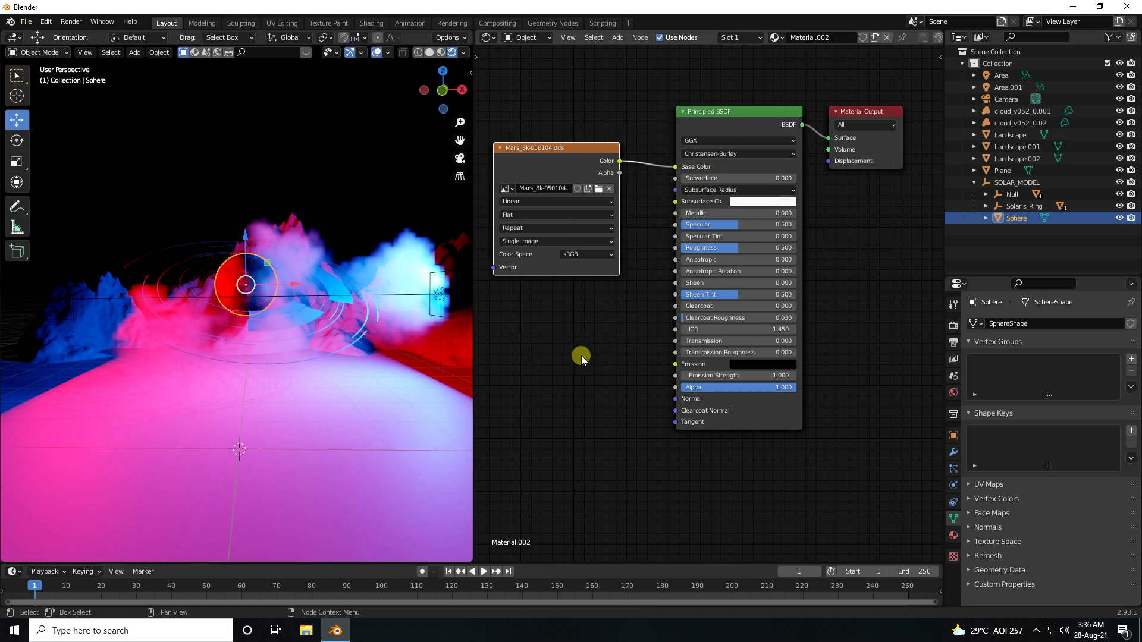
Set the sphere material's Metallic to 0.5 and Specular to 1 in the Principled BSDF node.
click(693, 213)
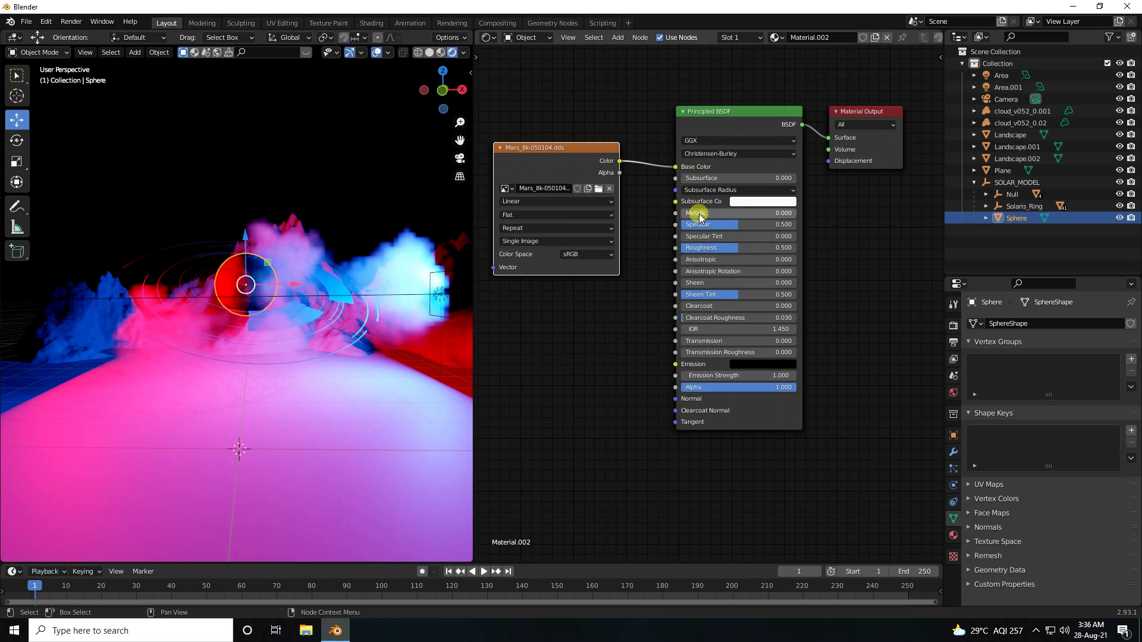
text(00)
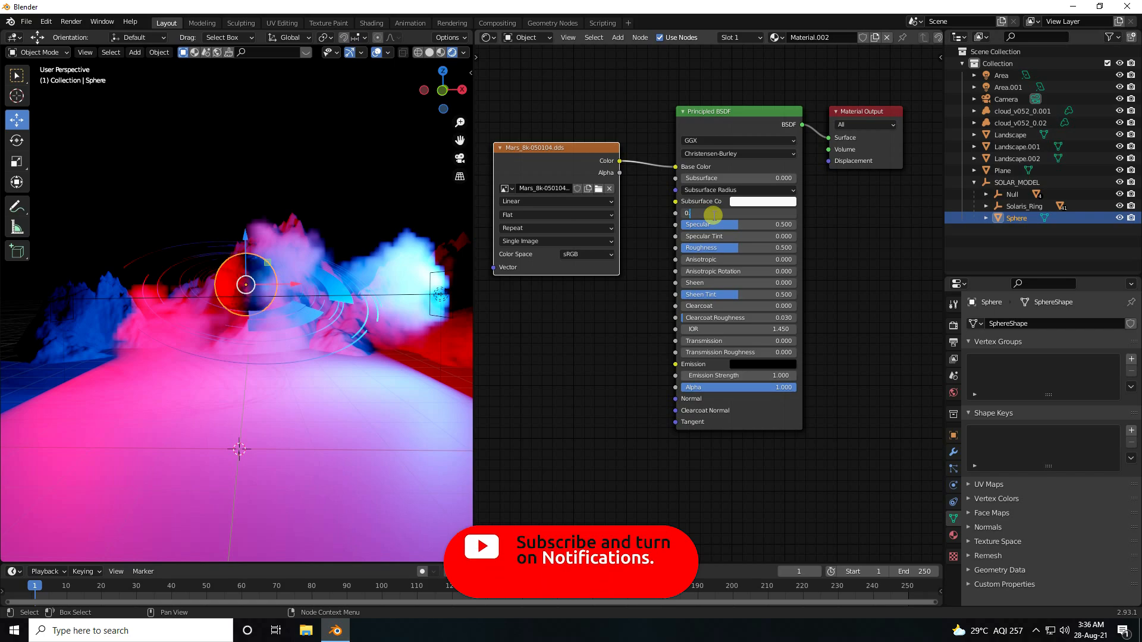
text(.5)
key(Return)
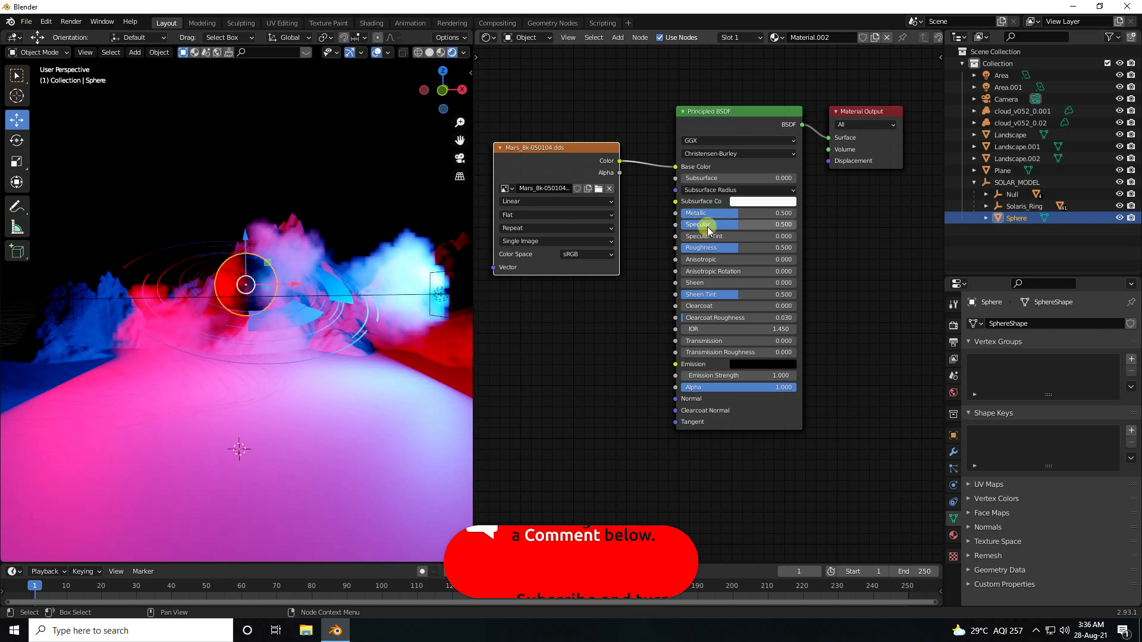
click(716, 226)
key(Return)
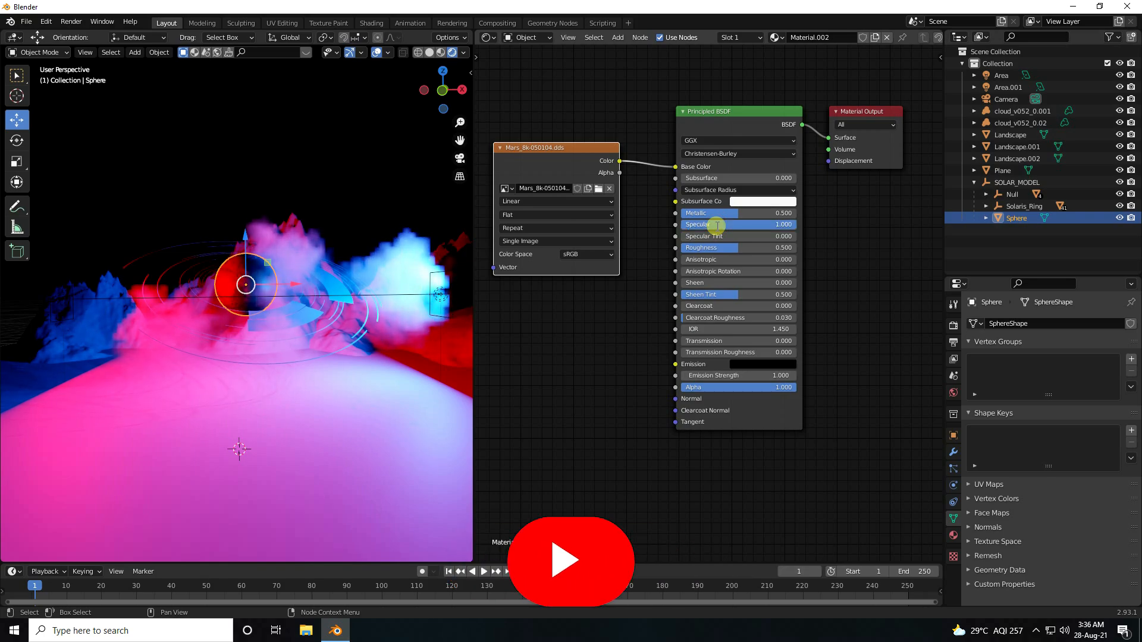
Add a ColorRamp node below the Mars image texture node.
key(shift+a)
click(560, 373)
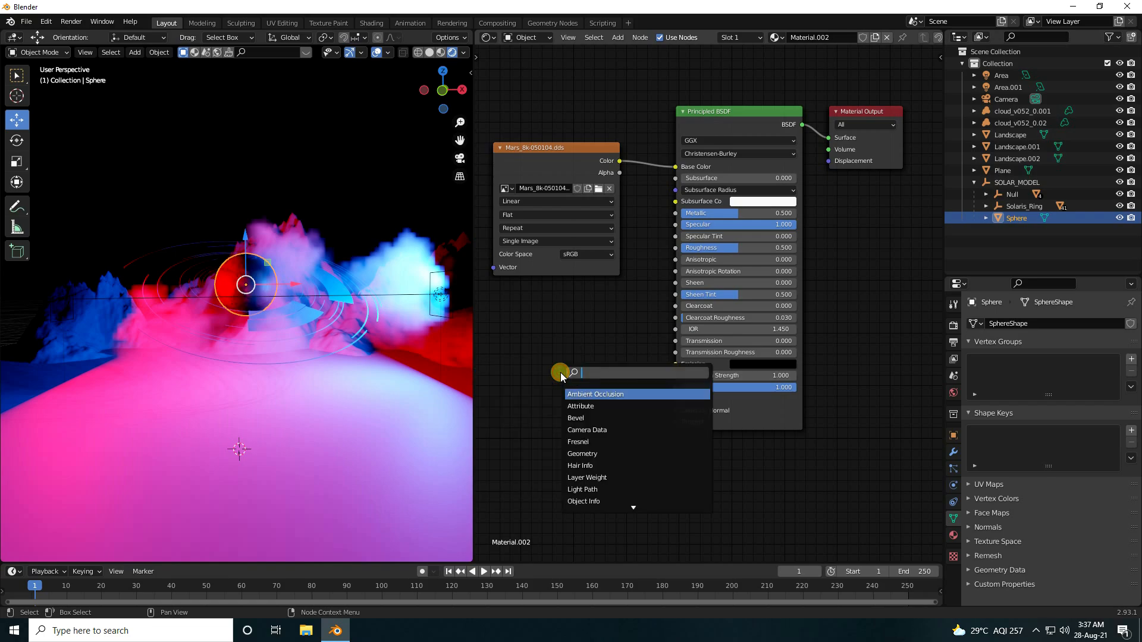
text(colo)
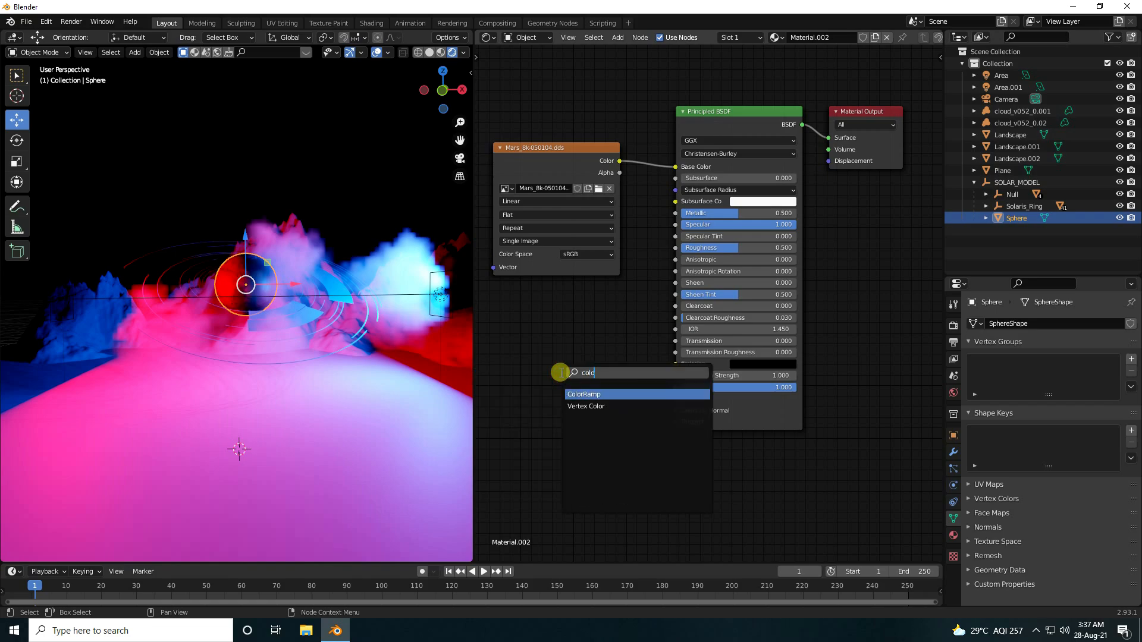
click(584, 393)
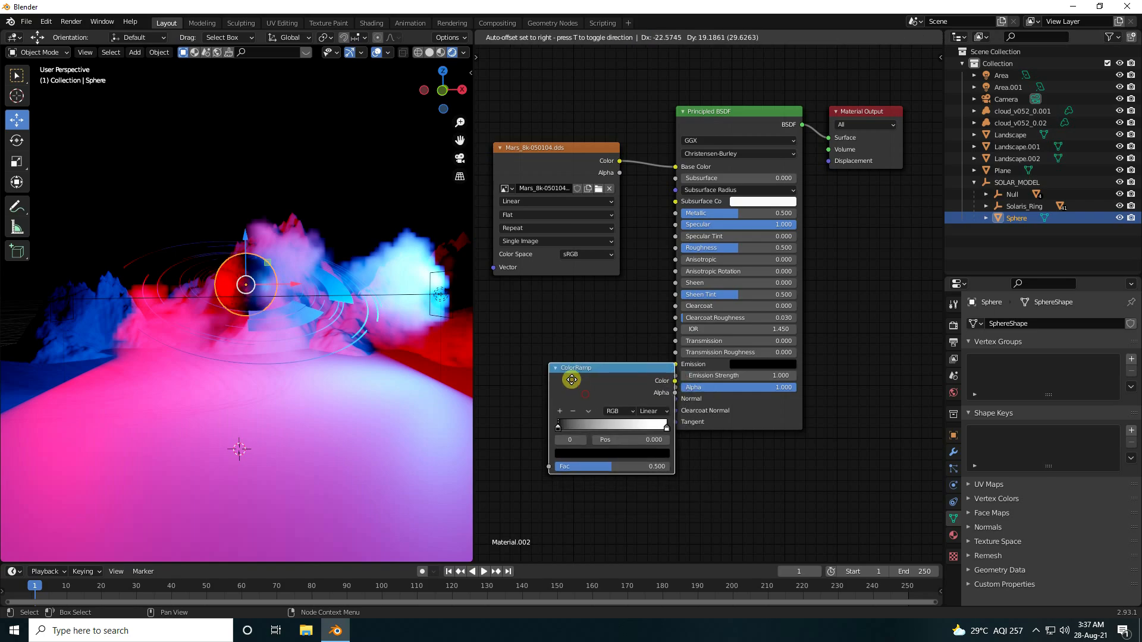
click(515, 336)
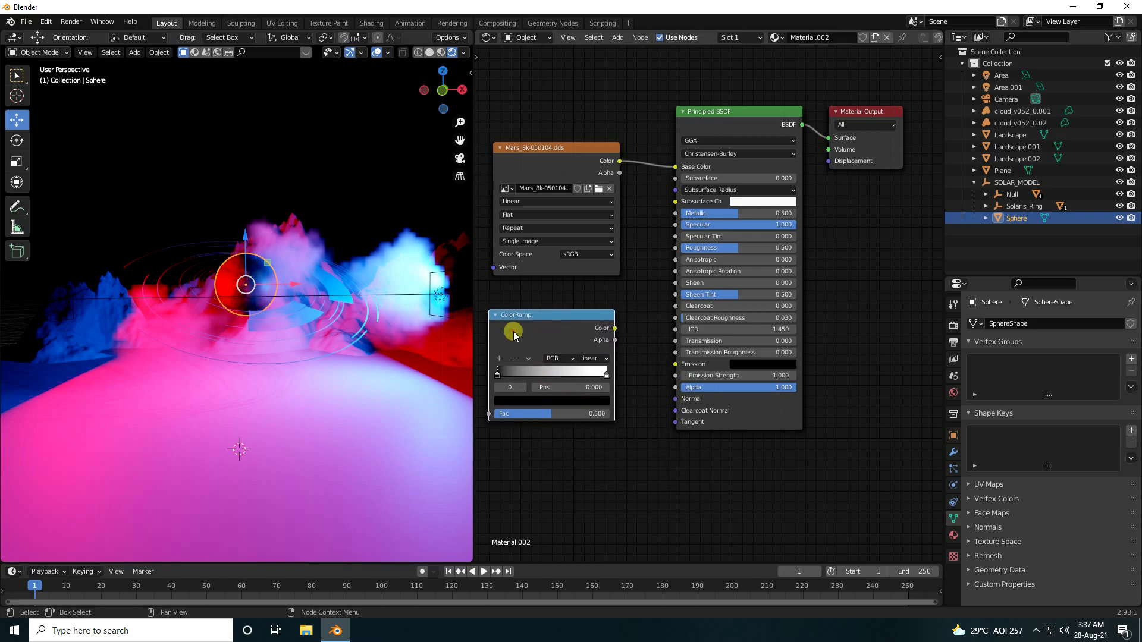
Add a Bump node below the ColorRamp node.
key(shift+a)
click(577, 485)
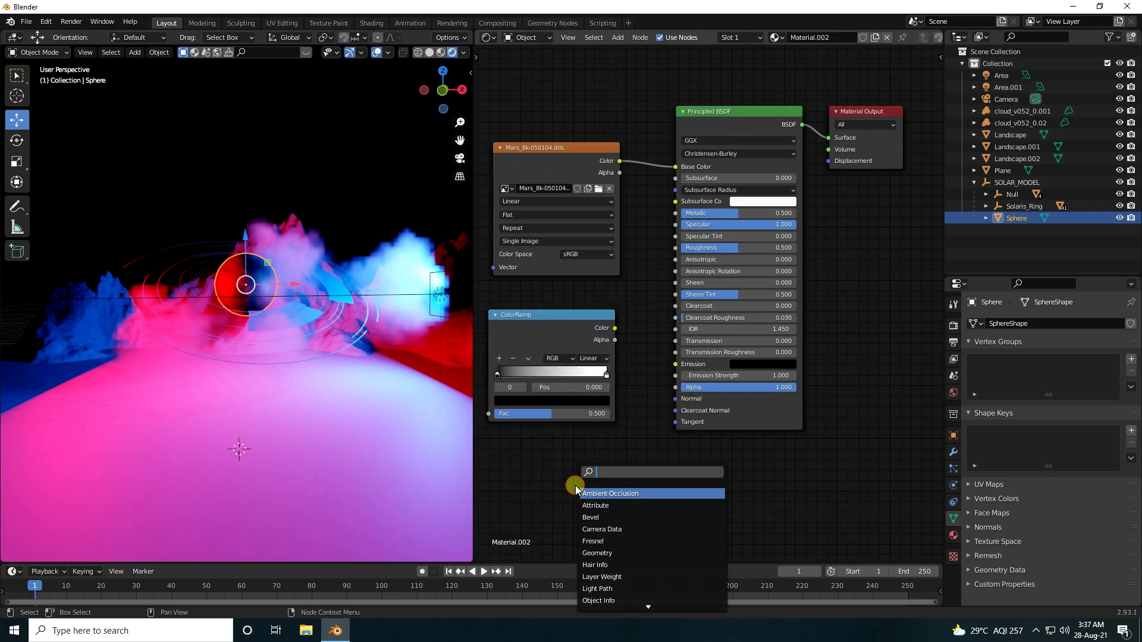
text(bum)
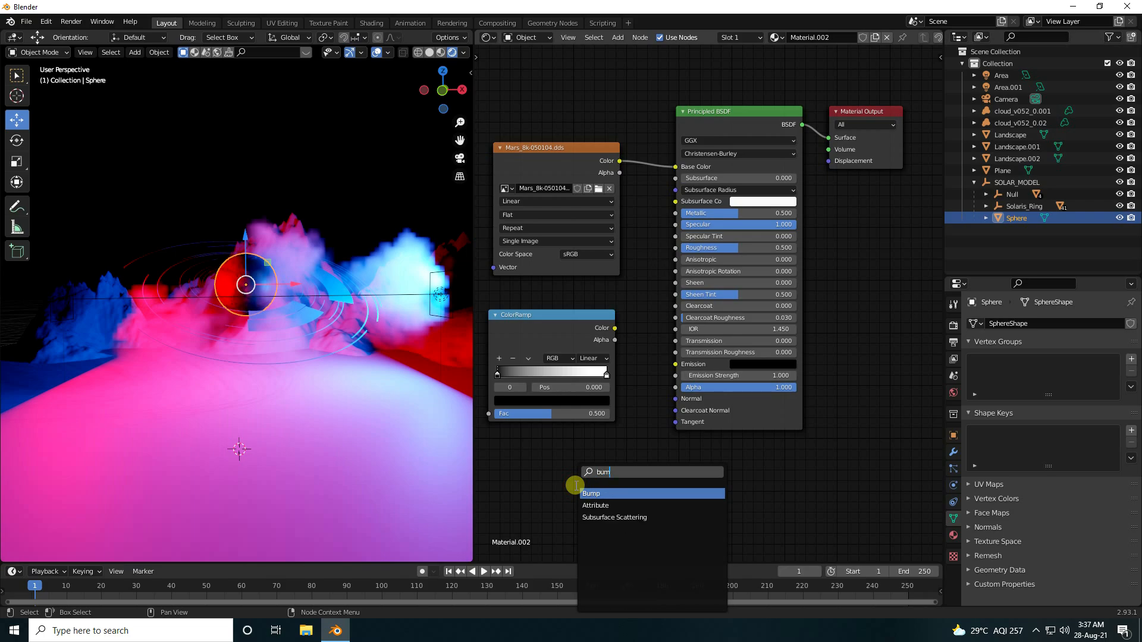
click(587, 493)
click(569, 453)
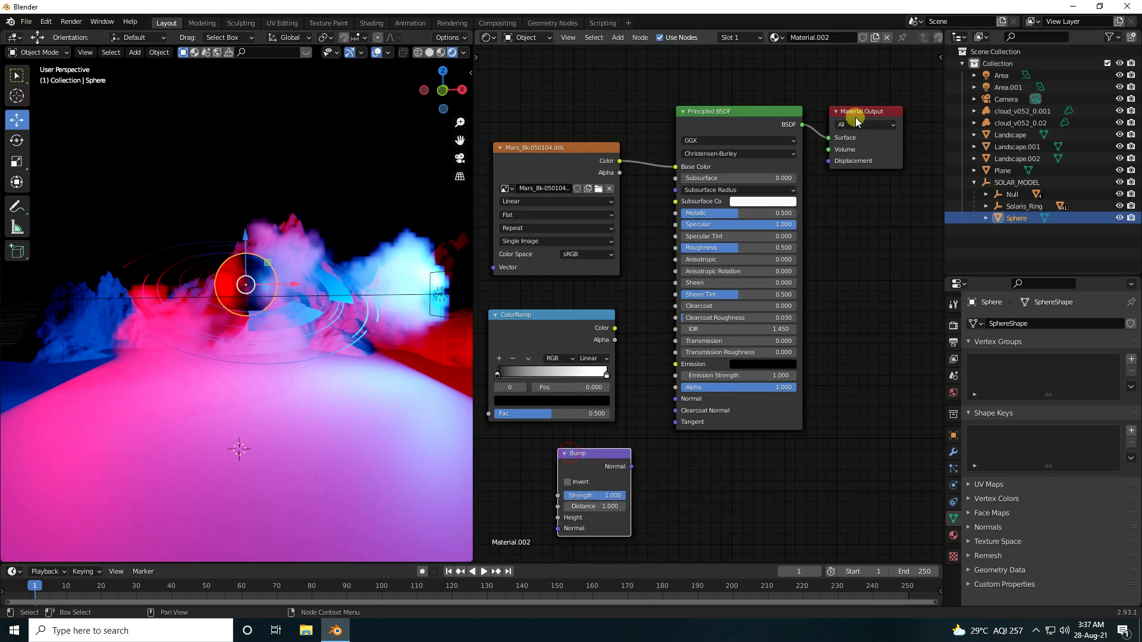
Spread out the shader nodes, link ColorRamp Color to Bump Height, and link Bump Normal to the Principled BSDF's Normal.
drag(862, 109, 903, 108)
drag(752, 113, 820, 110)
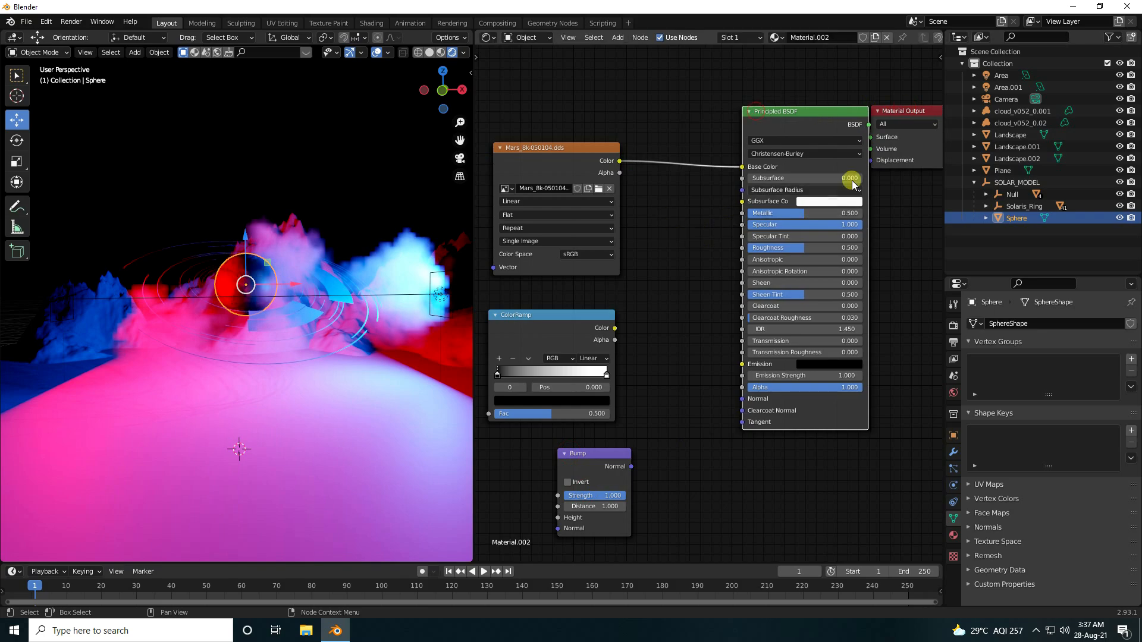
drag(889, 121, 908, 116)
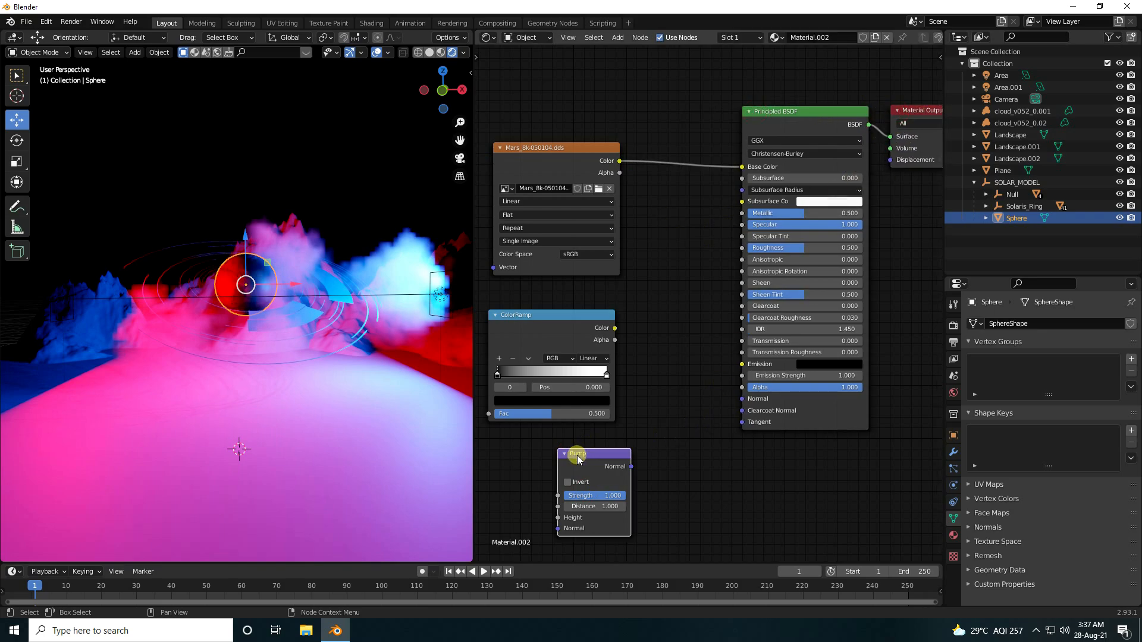
drag(576, 455, 635, 403)
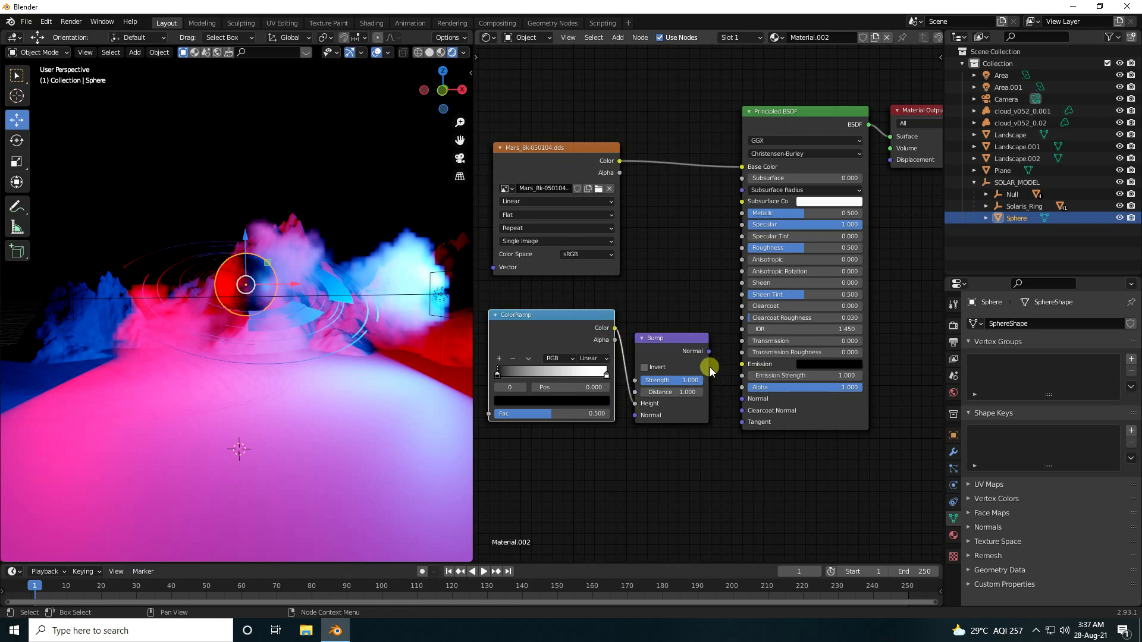
drag(711, 352, 742, 399)
Link the Mars image's Color to the ColorRamp's Fac and move the black stop to position 0.059.
middle_drag(661, 267, 765, 255)
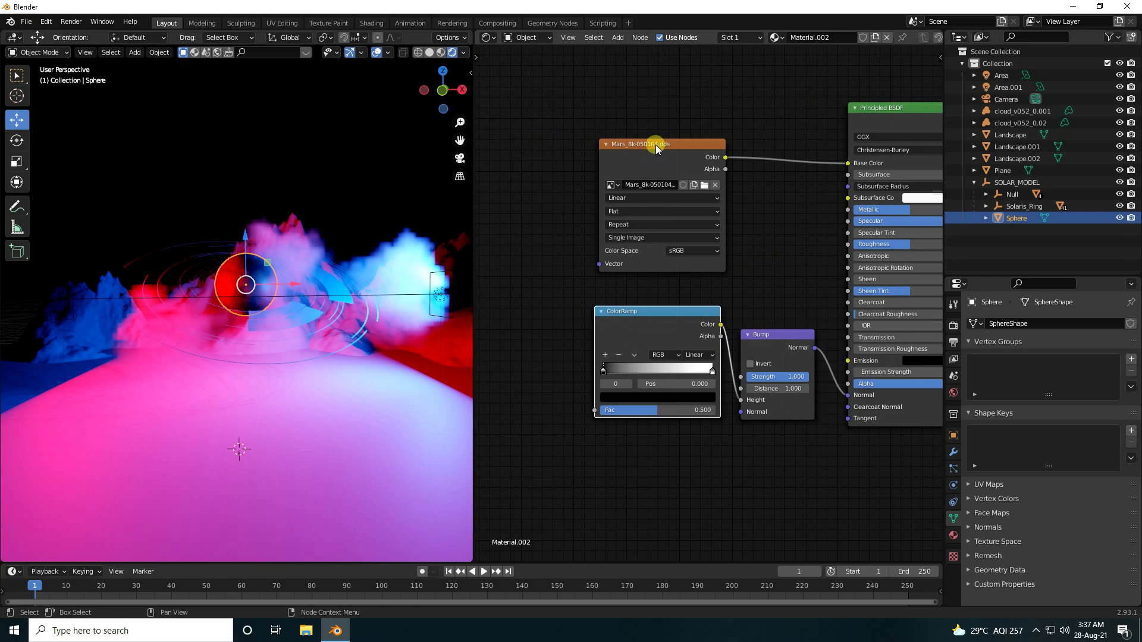
drag(656, 148, 578, 133)
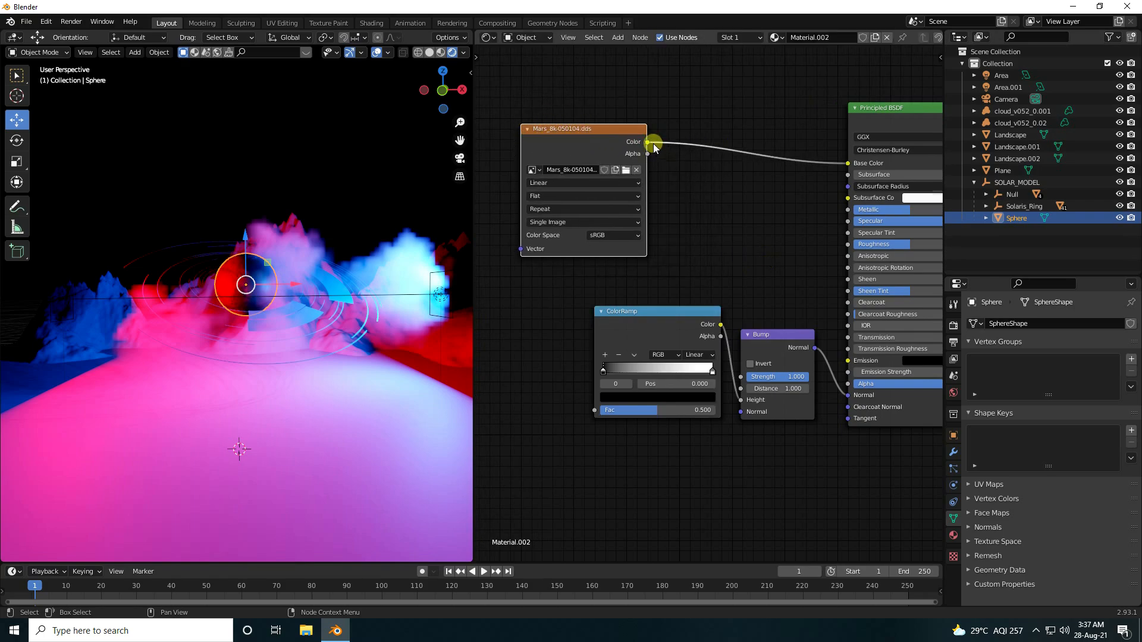
drag(649, 142, 623, 374)
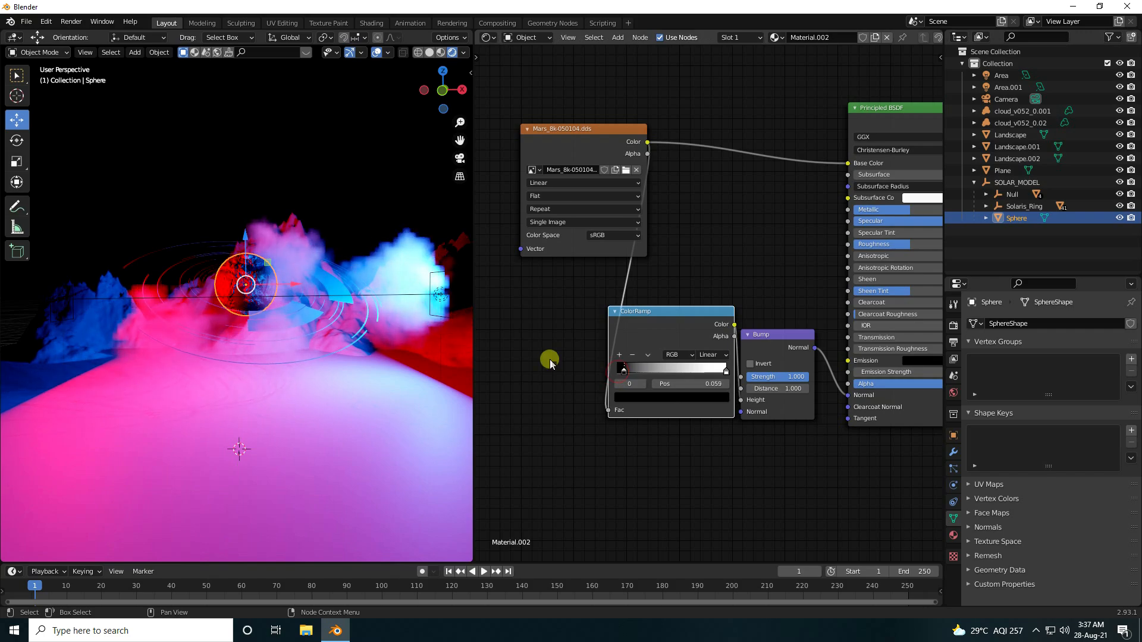
scroll(292, 221, up, 5)
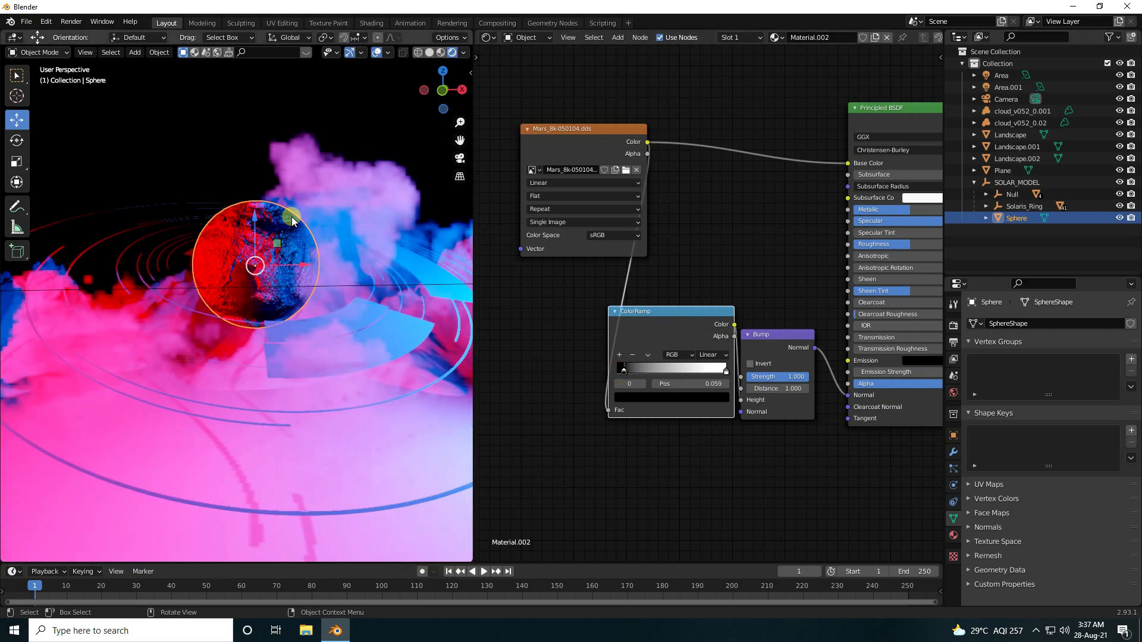
scroll(283, 217, up, 1)
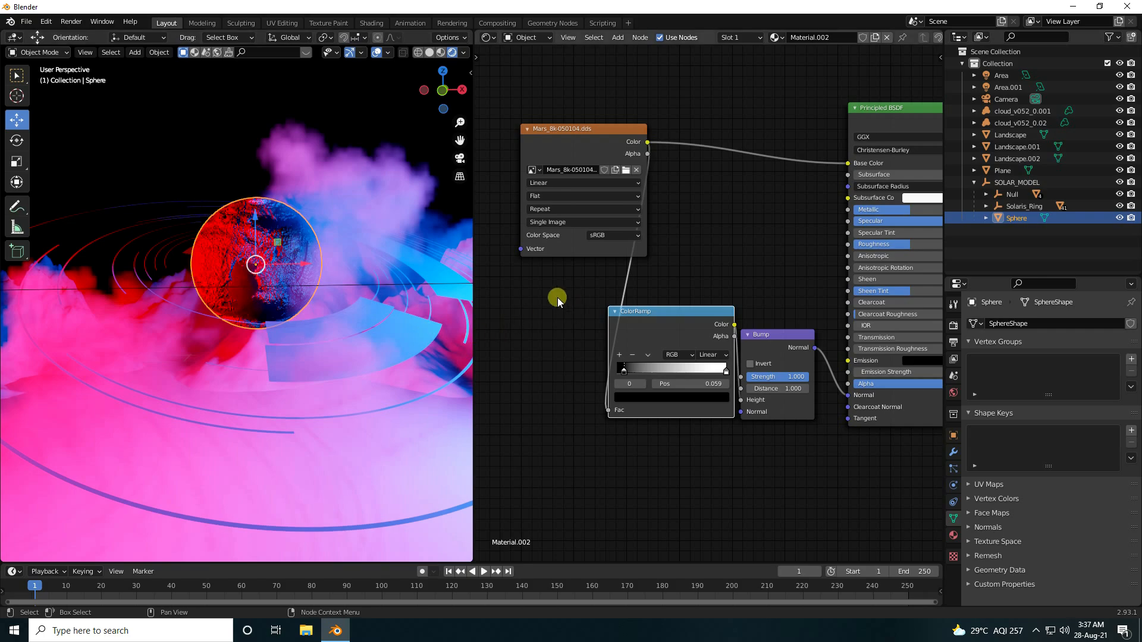
Add a Mapping node below the Mars image texture node.
drag(568, 128, 510, 173)
middle_drag(553, 350, 619, 350)
key(shift+a)
click(616, 349)
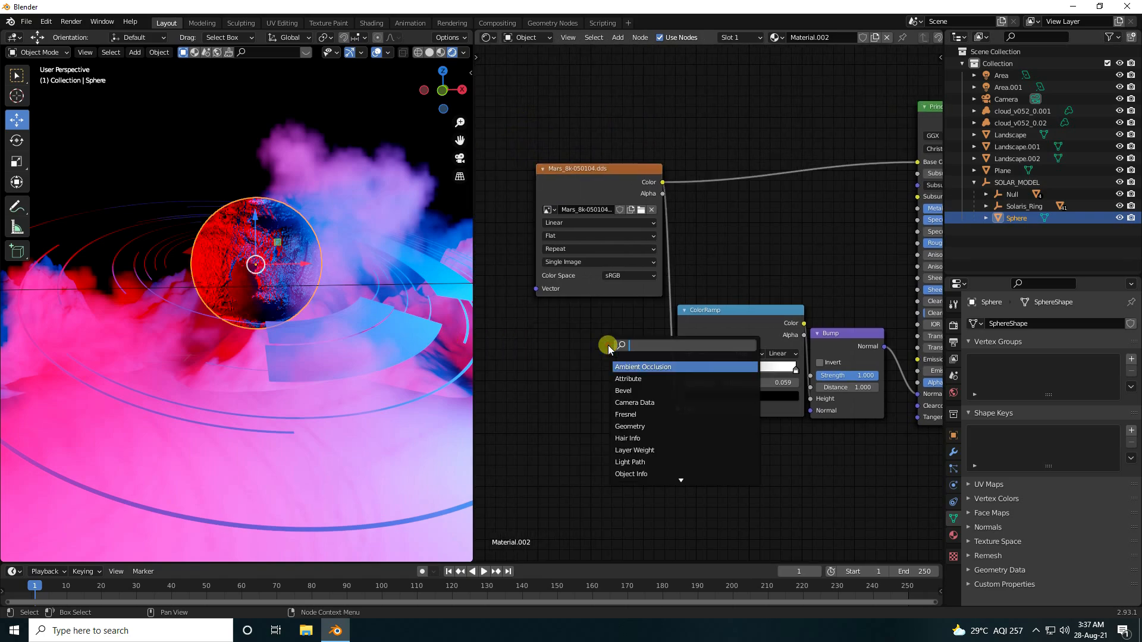
text(mapp)
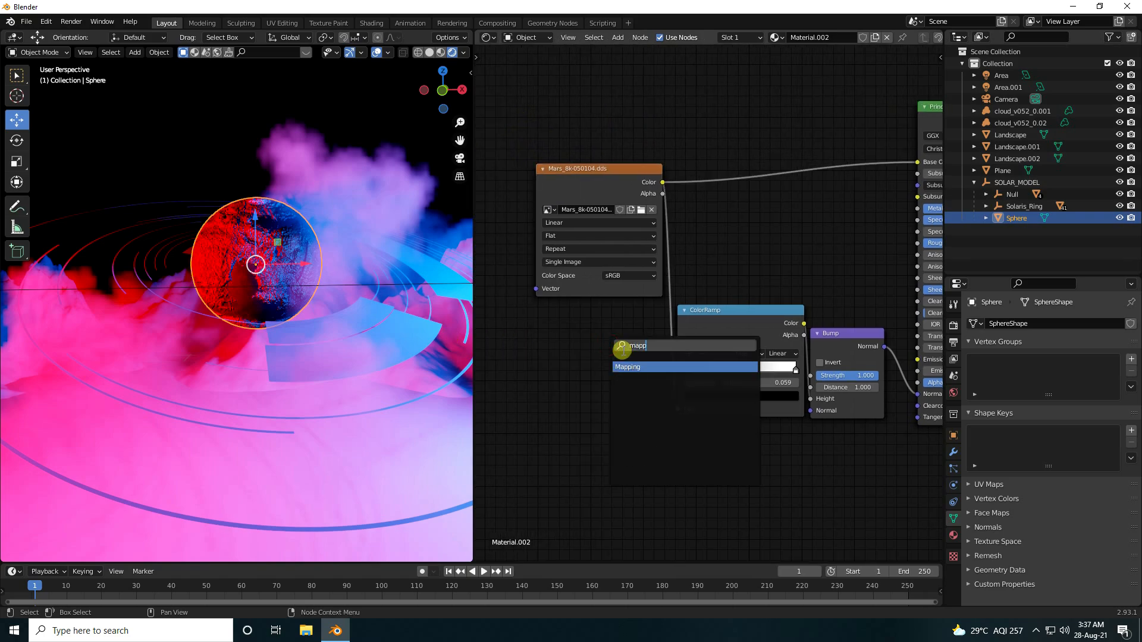
click(624, 365)
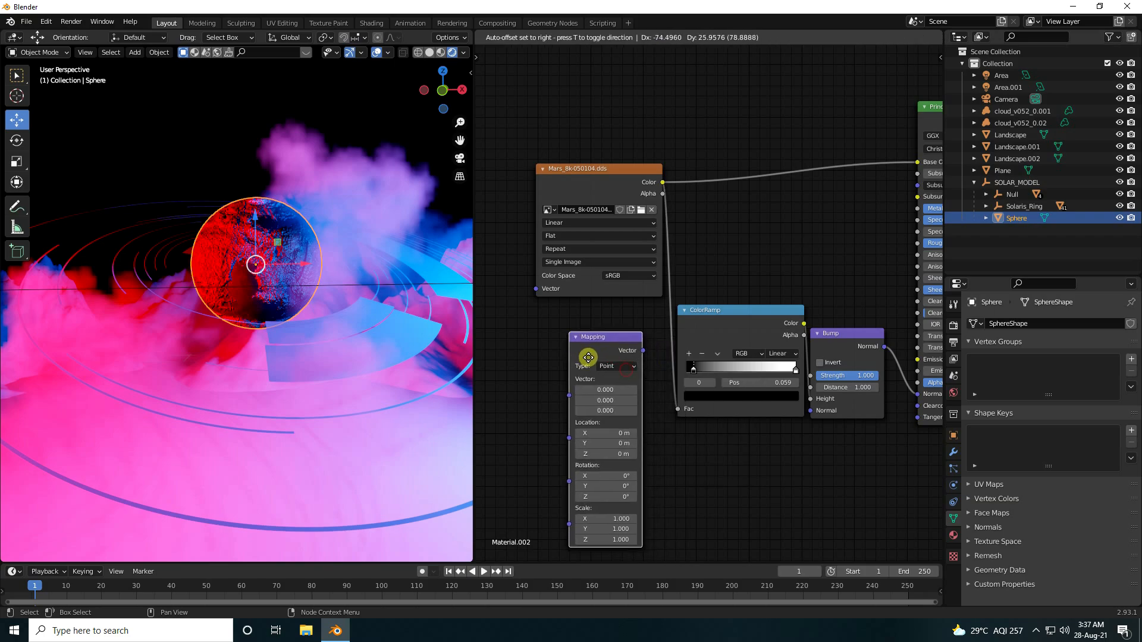
click(582, 354)
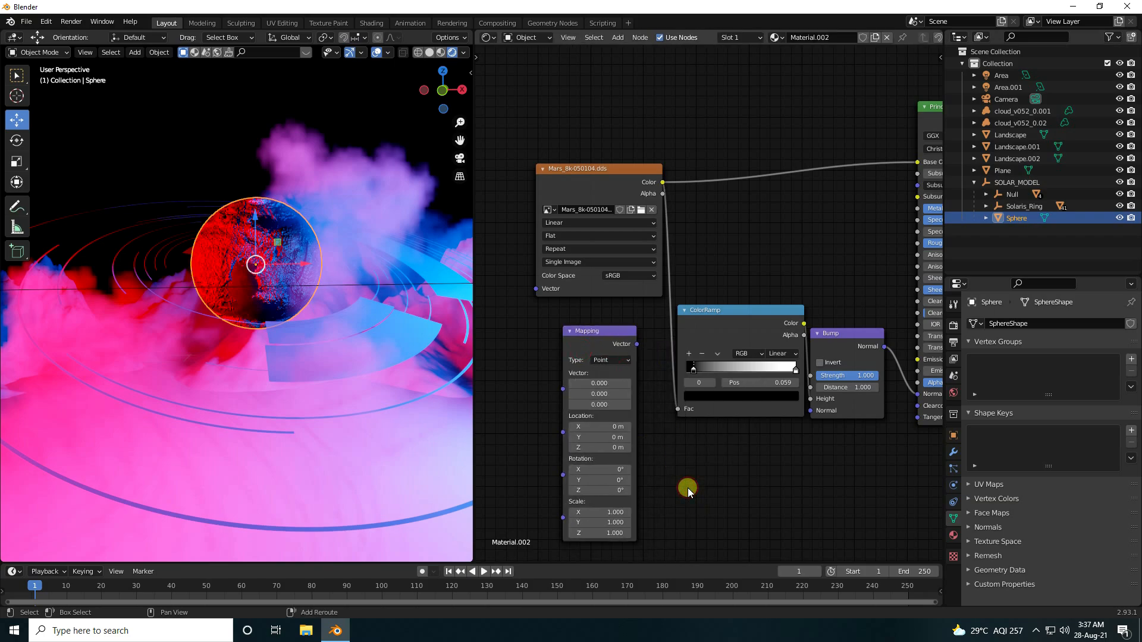
Add a Texture Coordinate node beside the Mapping node.
key(shift+a)
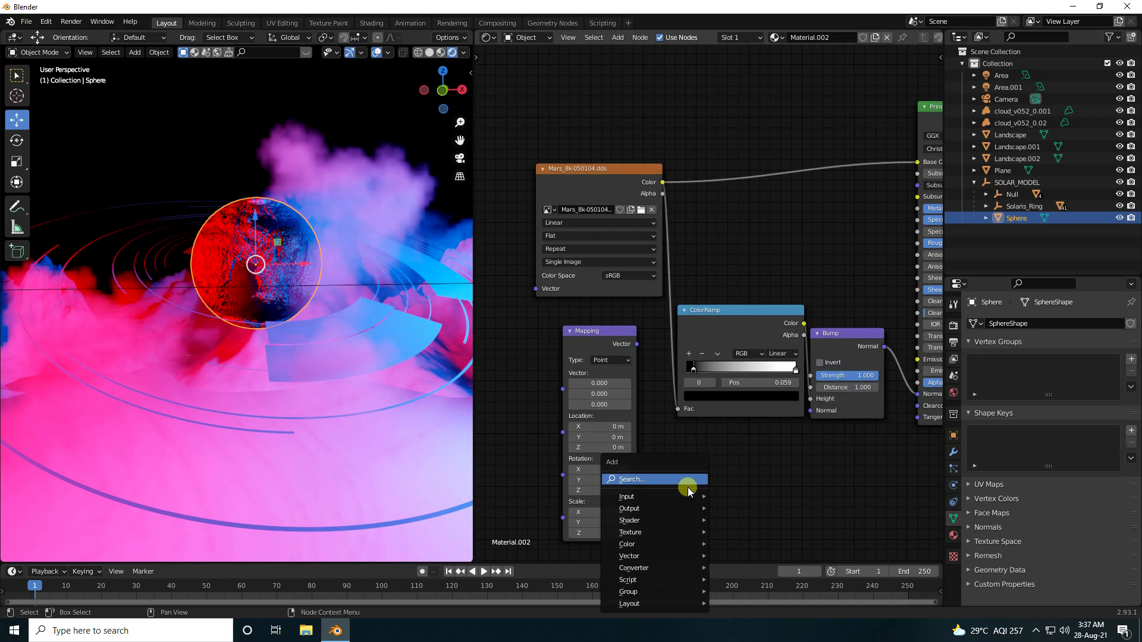
click(680, 480)
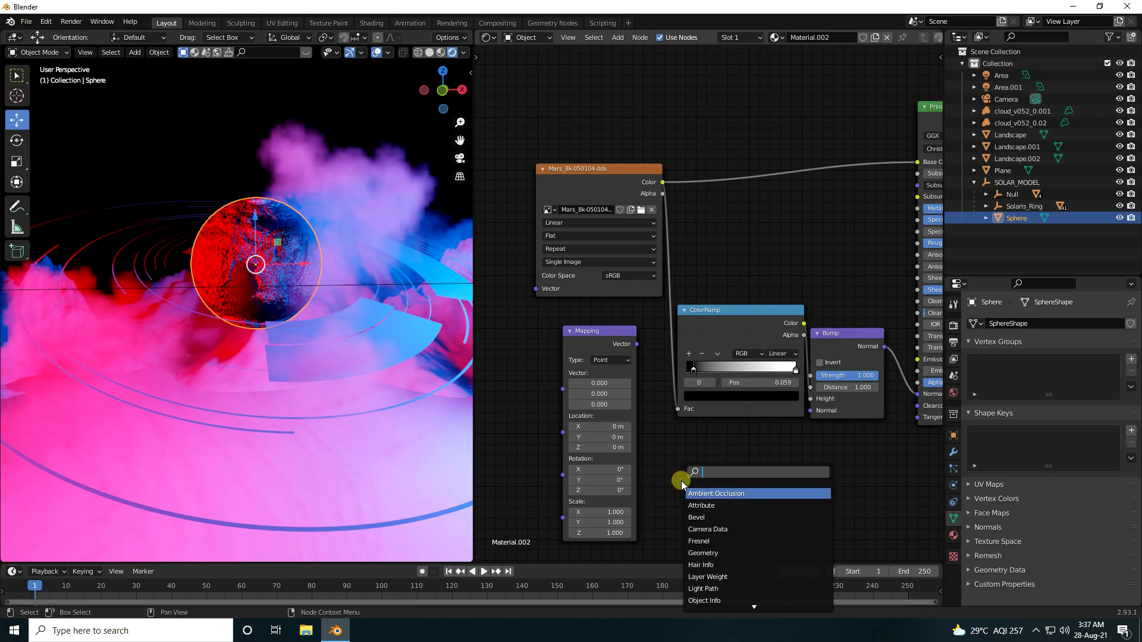
text(co)
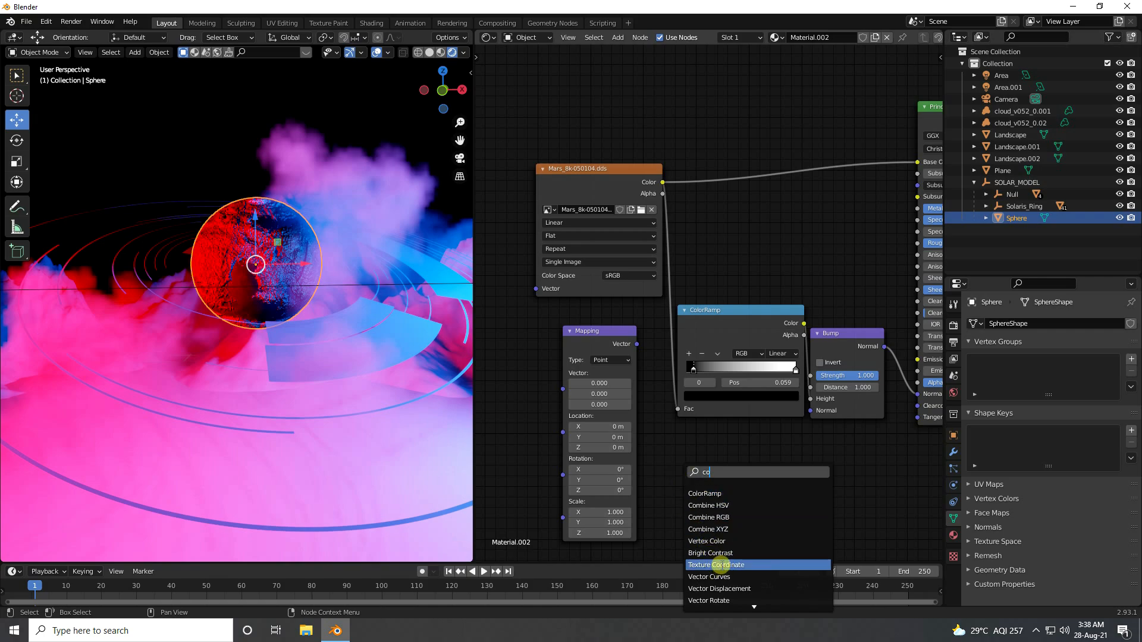
click(720, 565)
click(504, 405)
Space out the two new nodes, link Texture Coordinate Object to Mapping Vector, and link Mapping Vector to the Mars image's Vector.
middle_drag(654, 365, 786, 357)
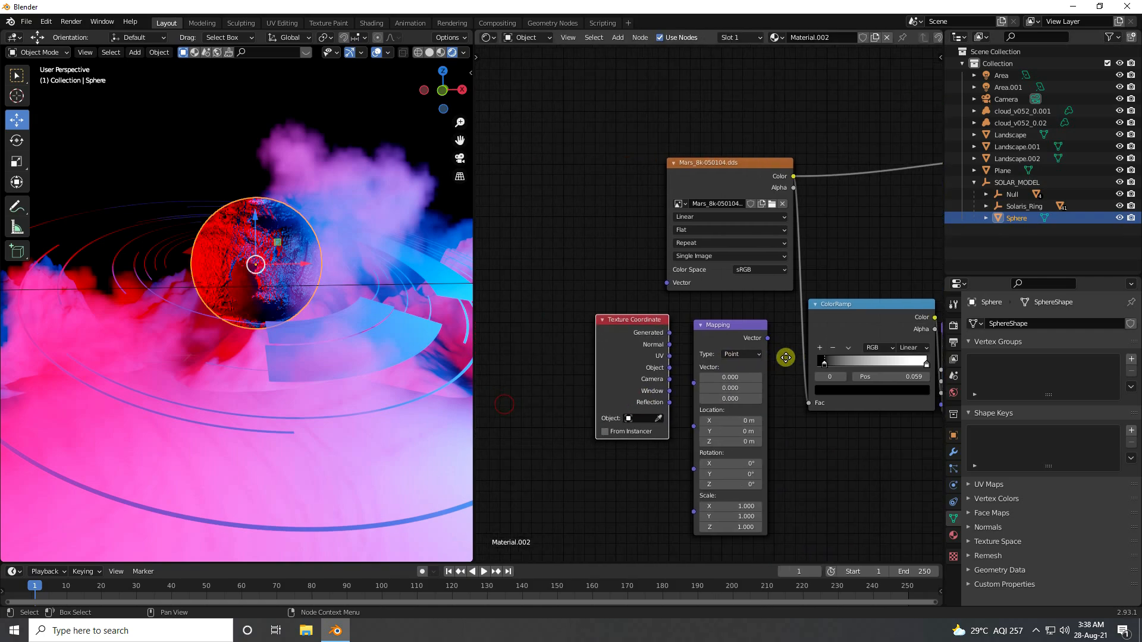
drag(633, 322, 538, 289)
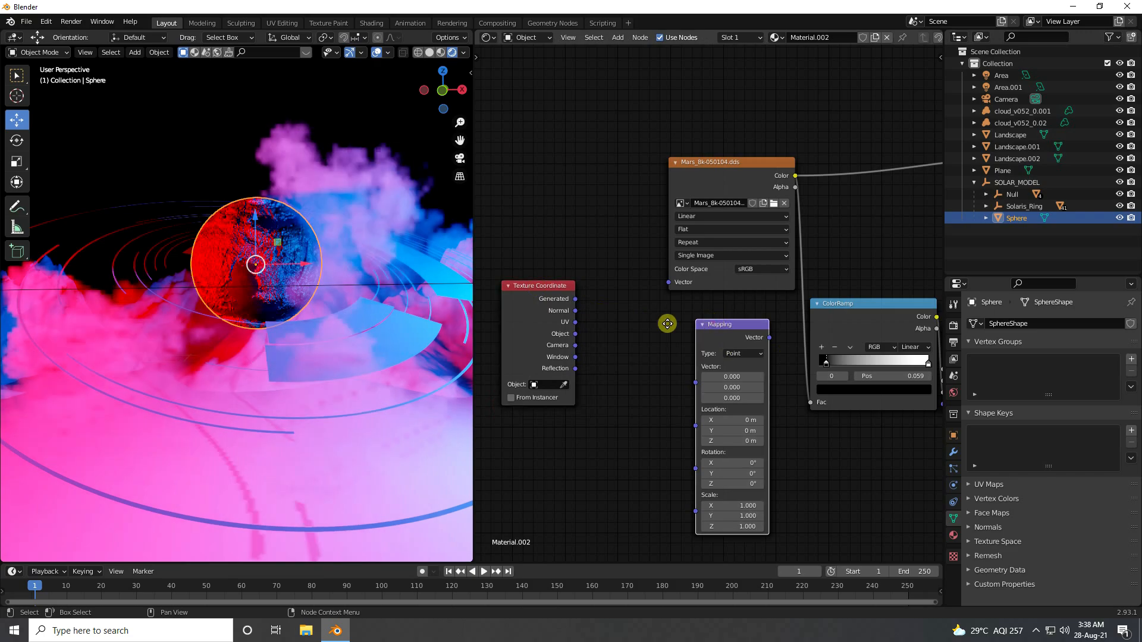
drag(667, 324, 605, 305)
drag(540, 288, 516, 287)
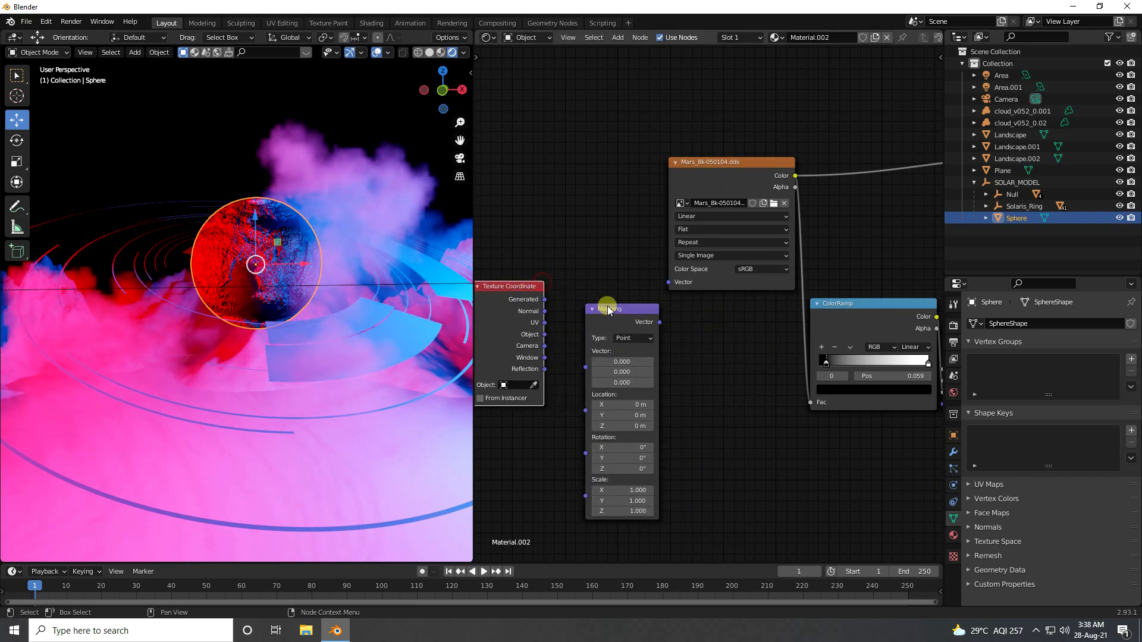
drag(608, 309, 597, 284)
click(532, 336)
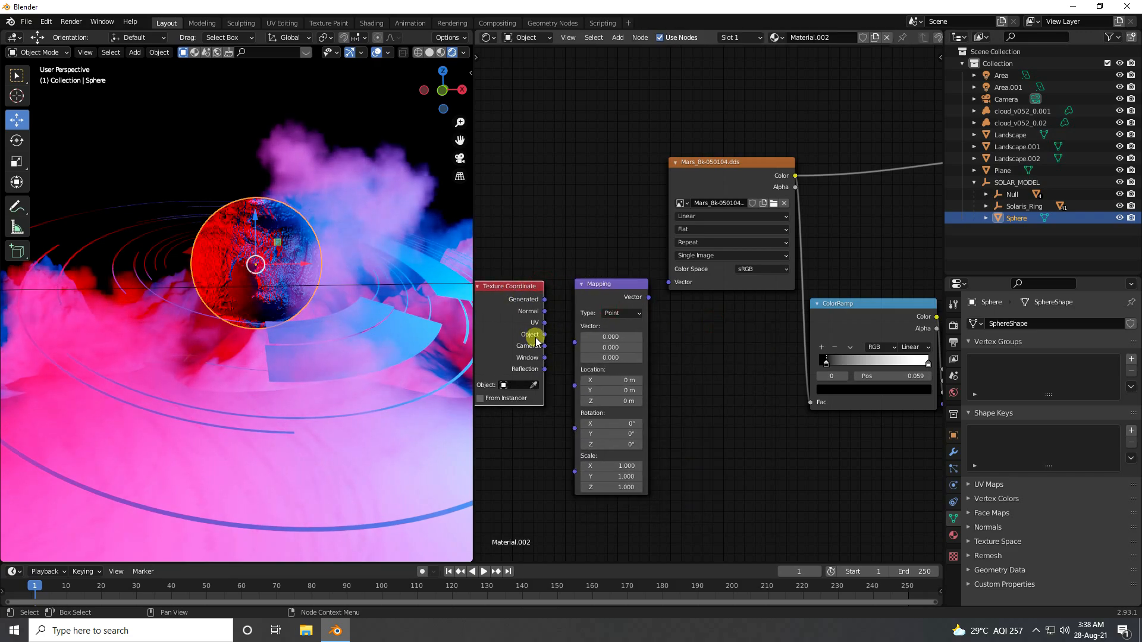
drag(545, 335, 577, 343)
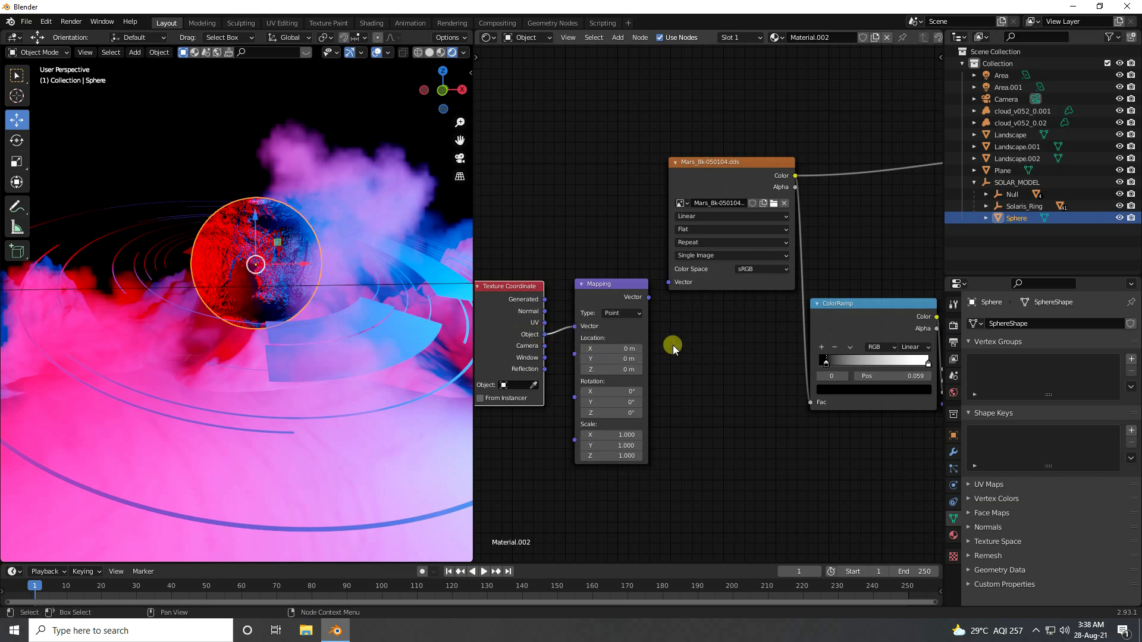
drag(649, 297, 664, 291)
drag(669, 330, 673, 336)
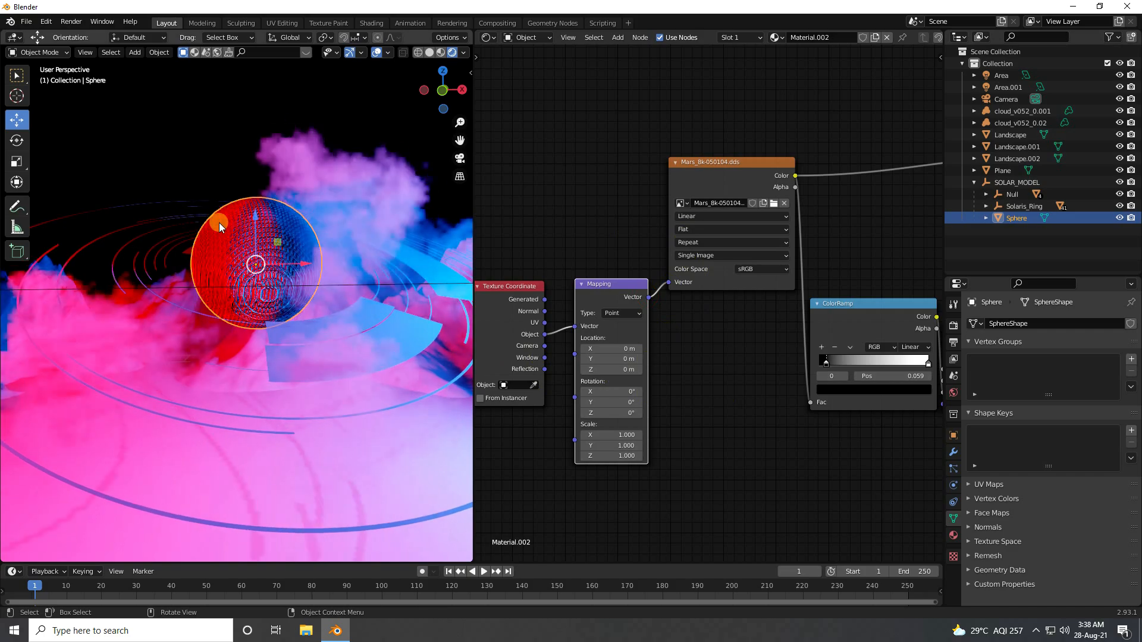
Set the Mars image's projection to Sphere and the Mapping node's Z rotation to 134°.
click(702, 232)
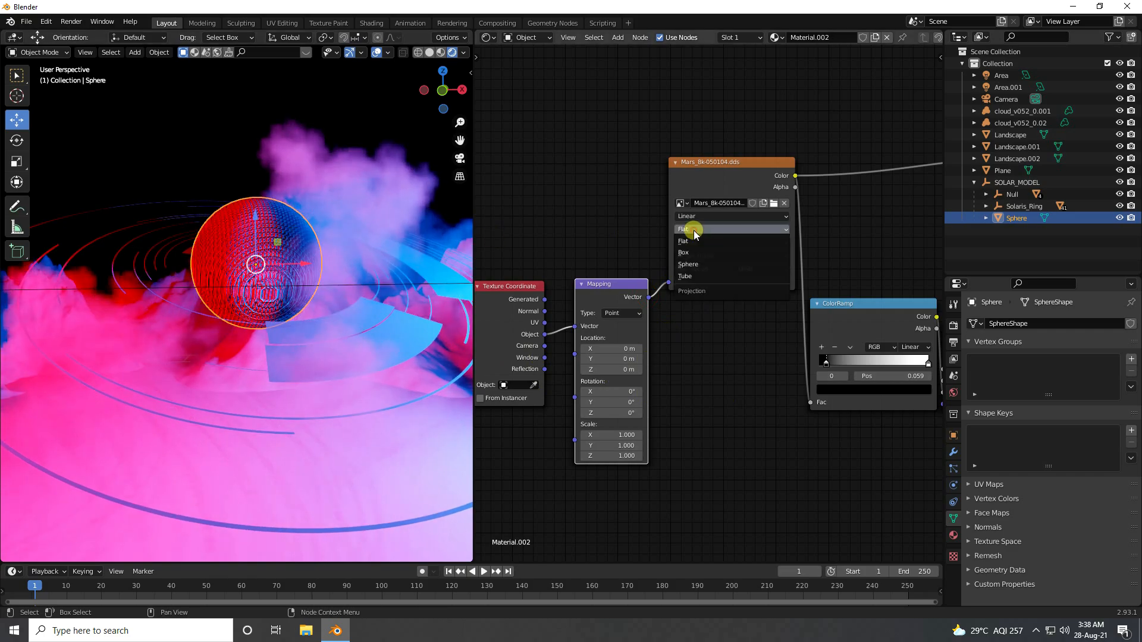
click(702, 264)
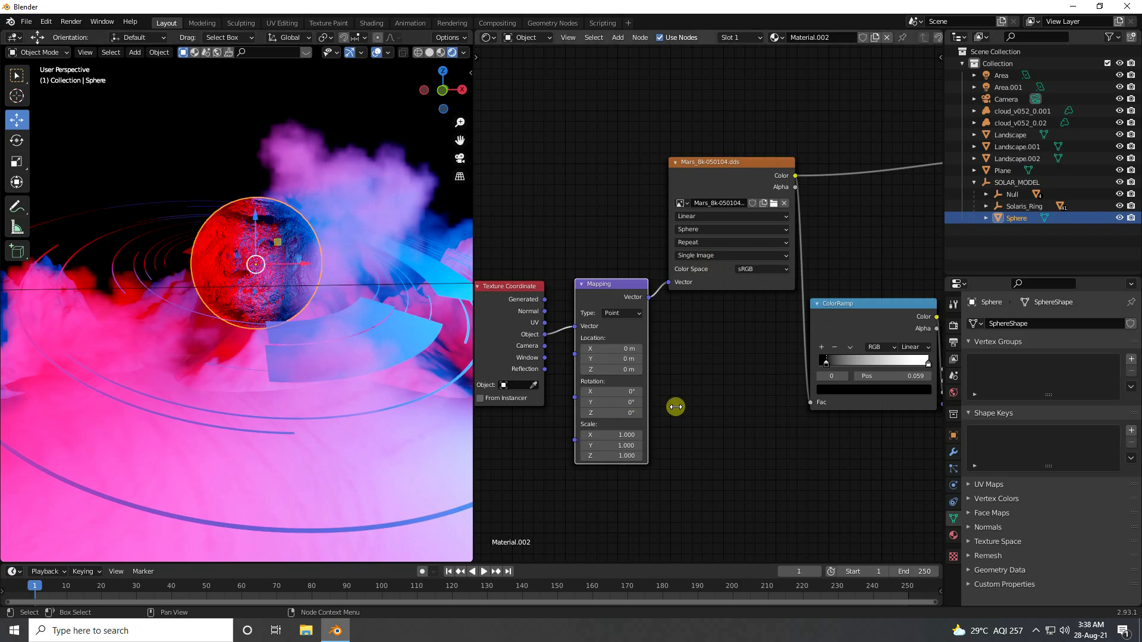
drag(599, 410, 854, 426)
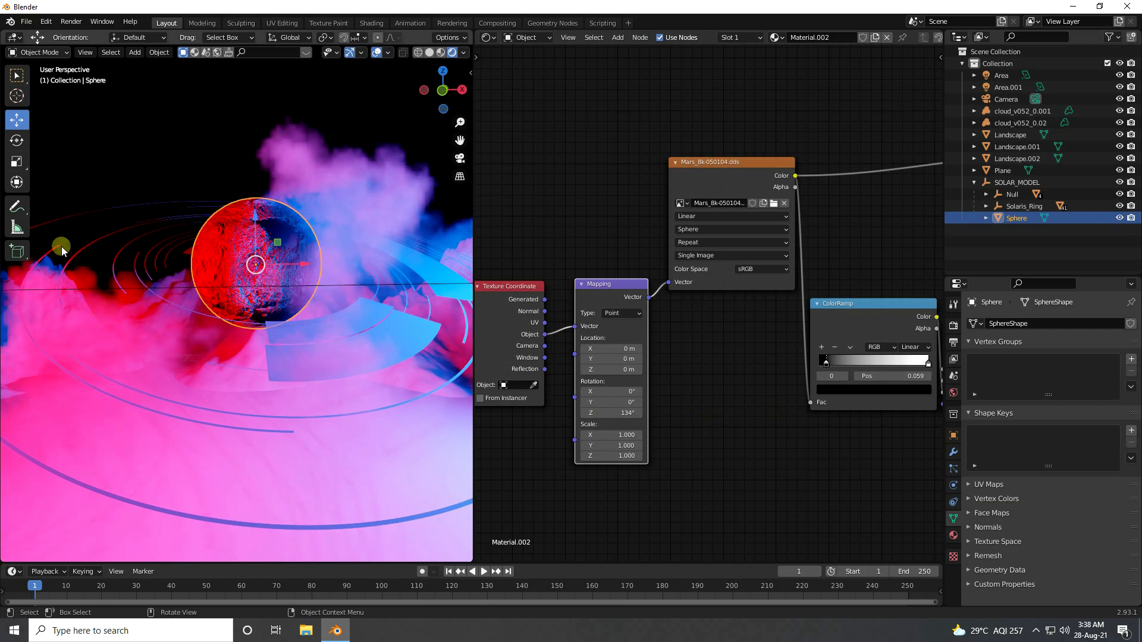
middle_drag(296, 288, 280, 288)
scroll(278, 288, down, 3)
scroll(267, 309, up, 2)
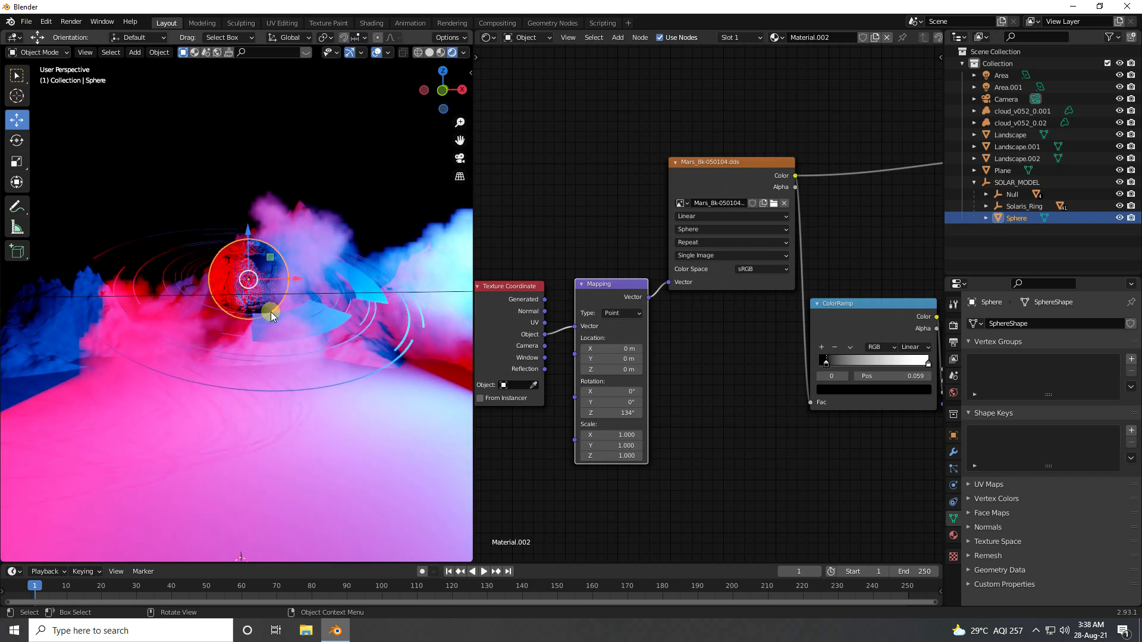
Select the Disc object inside Solaris_Ring and create a new material for it.
click(1021, 207)
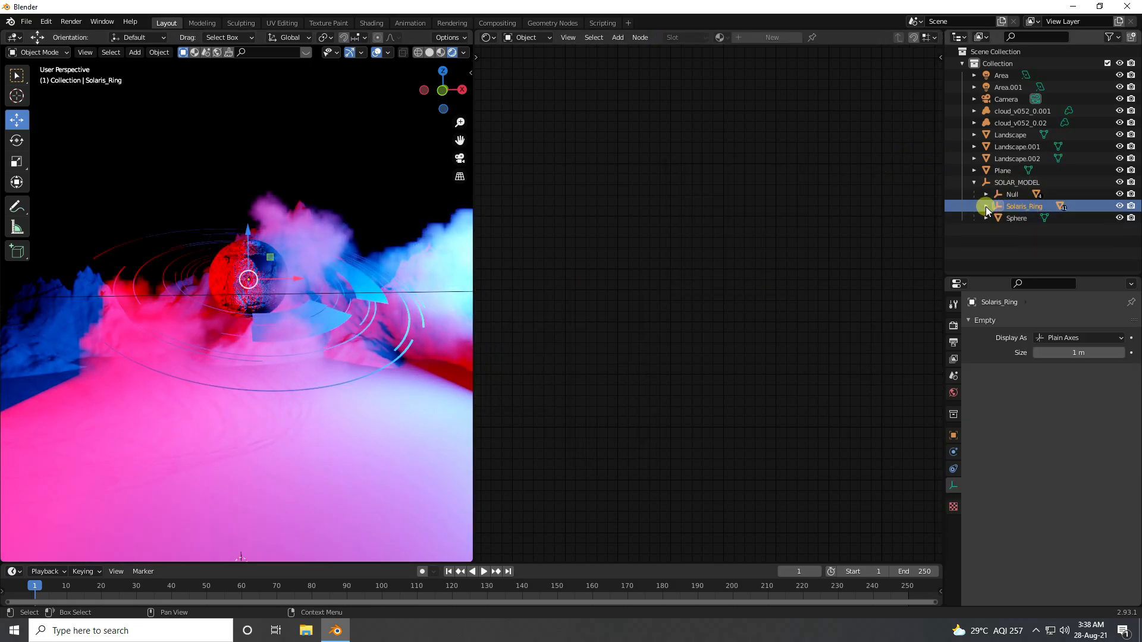
click(987, 205)
scroll(1005, 184, down, 3)
click(1041, 147)
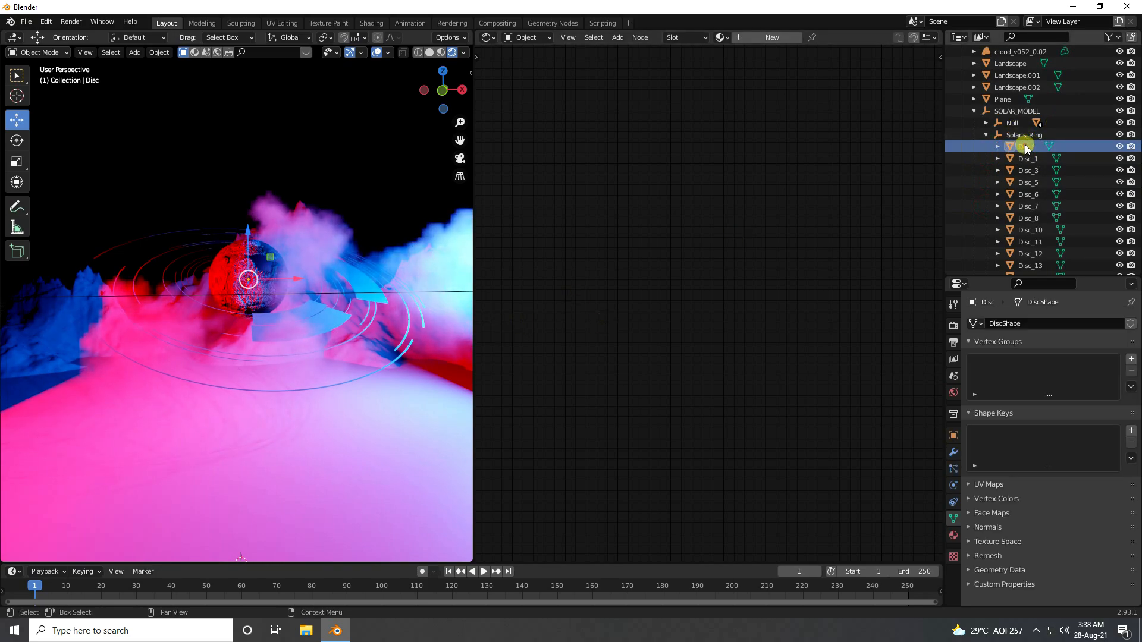
click(953, 535)
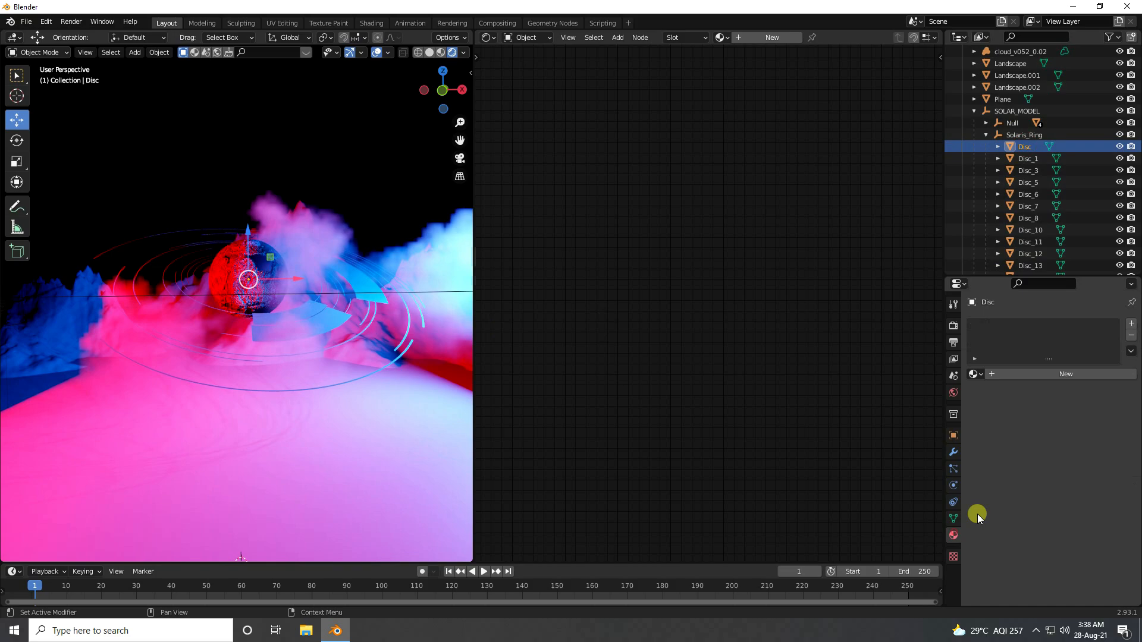
click(1023, 381)
key(Home)
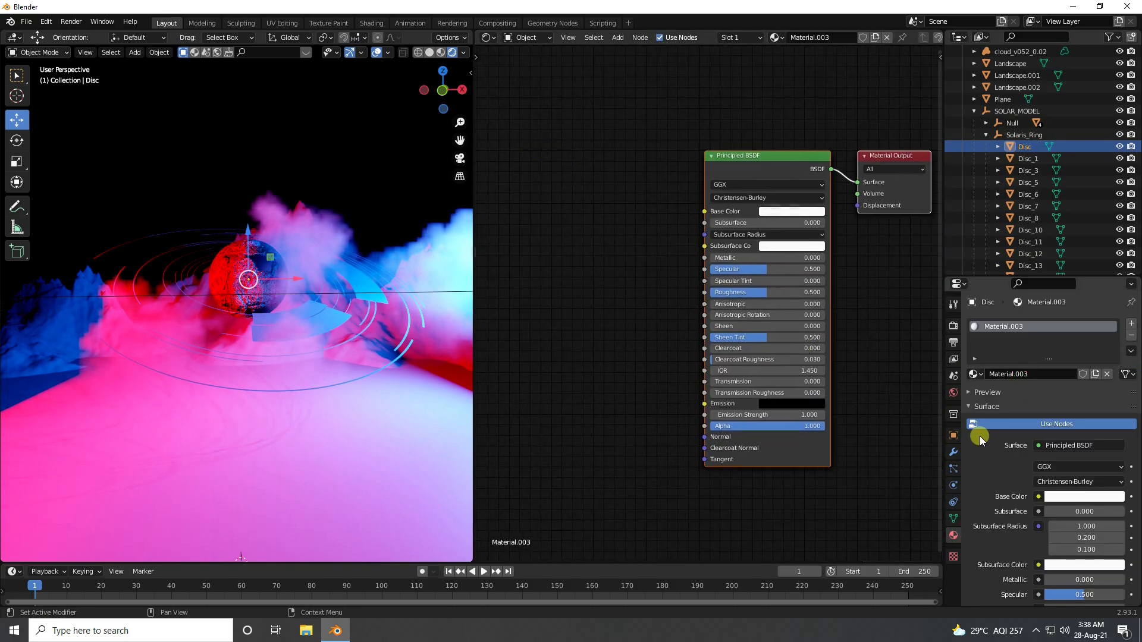
Change the Disc material's surface to Emission and give it a pink colour with hue 0.850.
click(1059, 445)
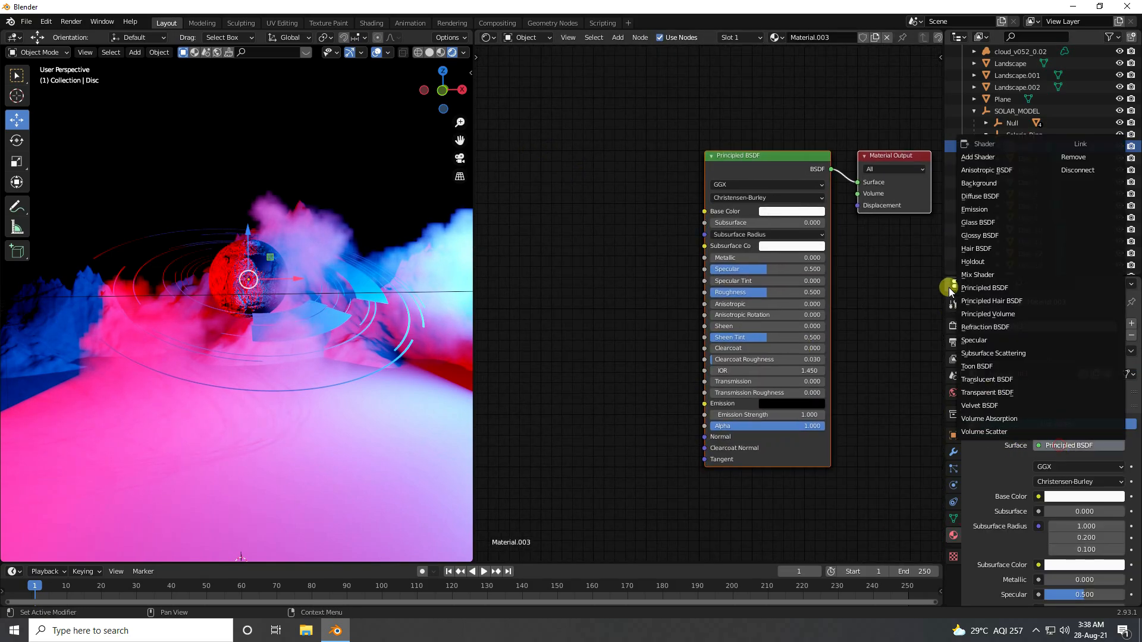
click(987, 210)
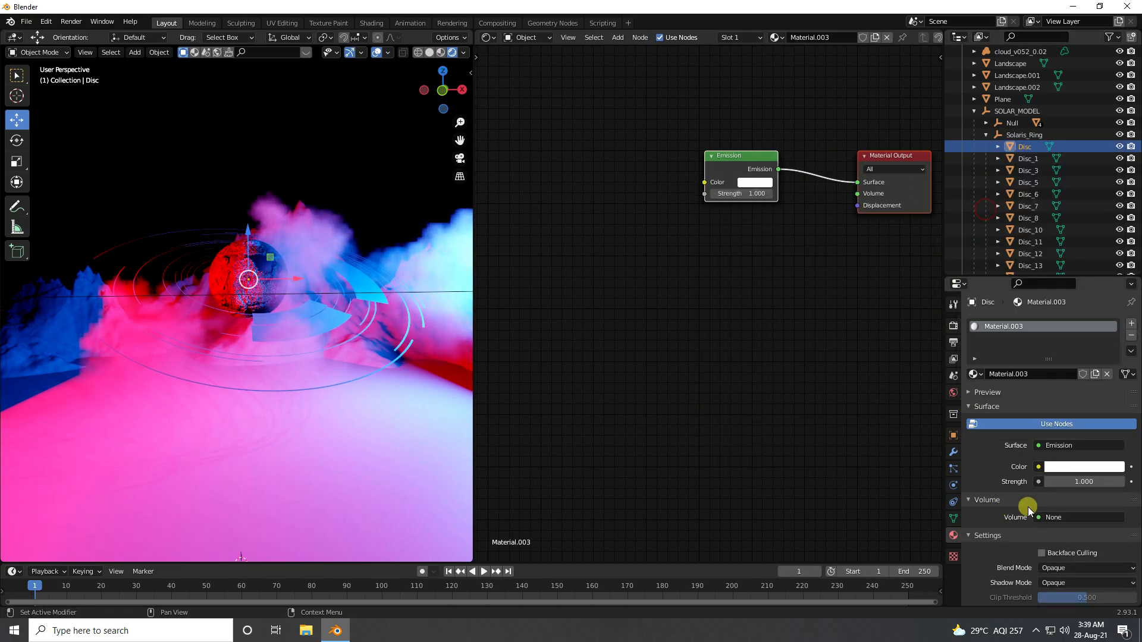
click(1072, 468)
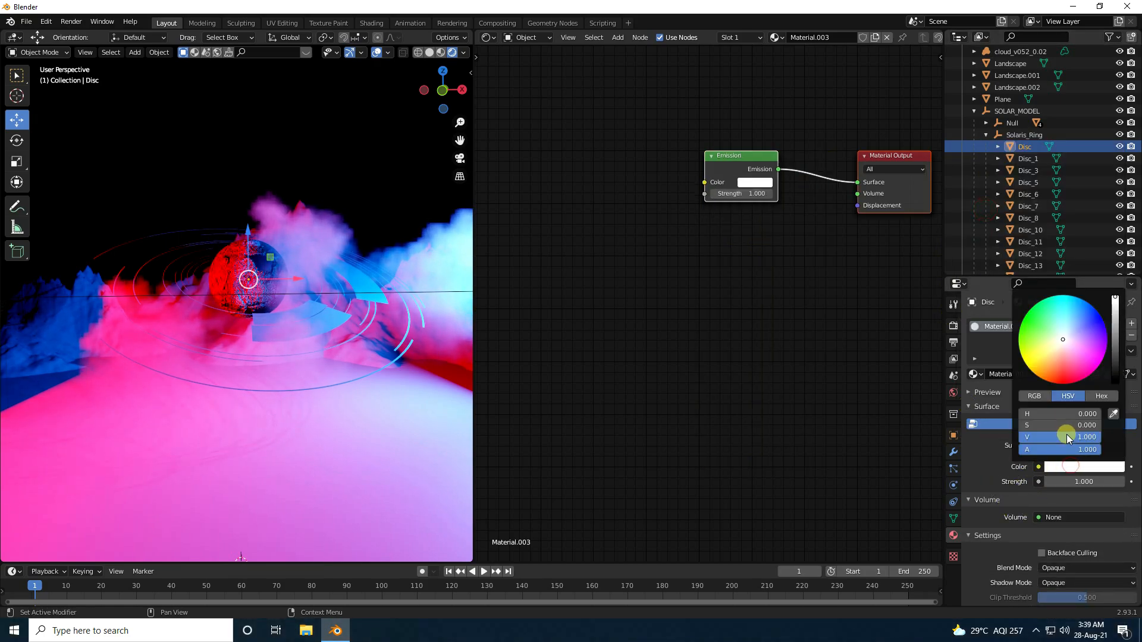
click(1078, 414)
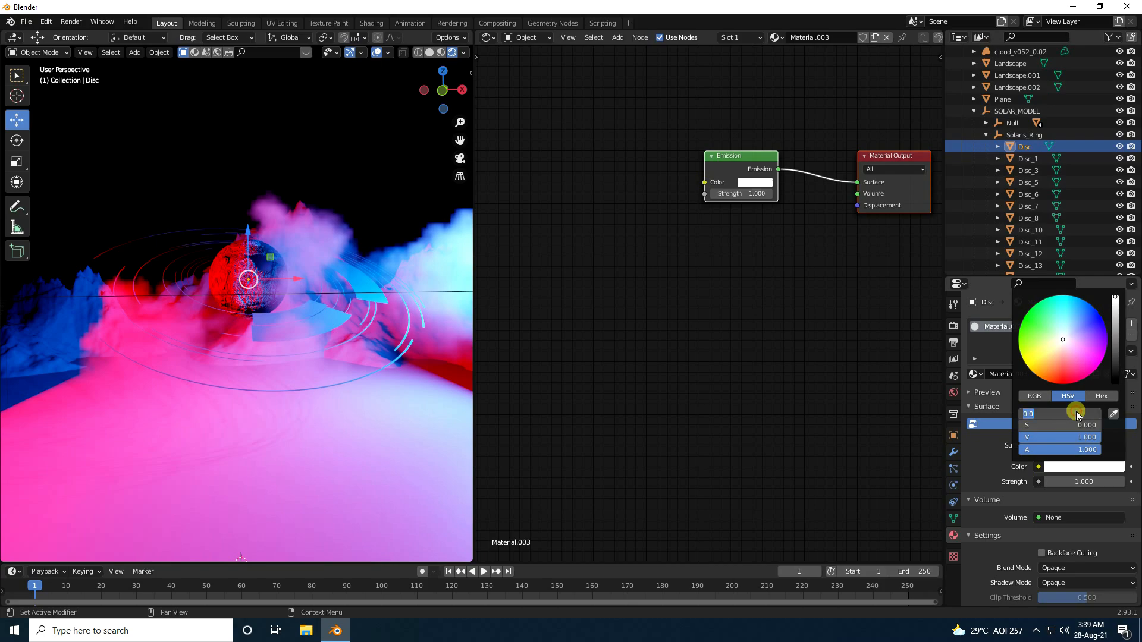
key(Tab)
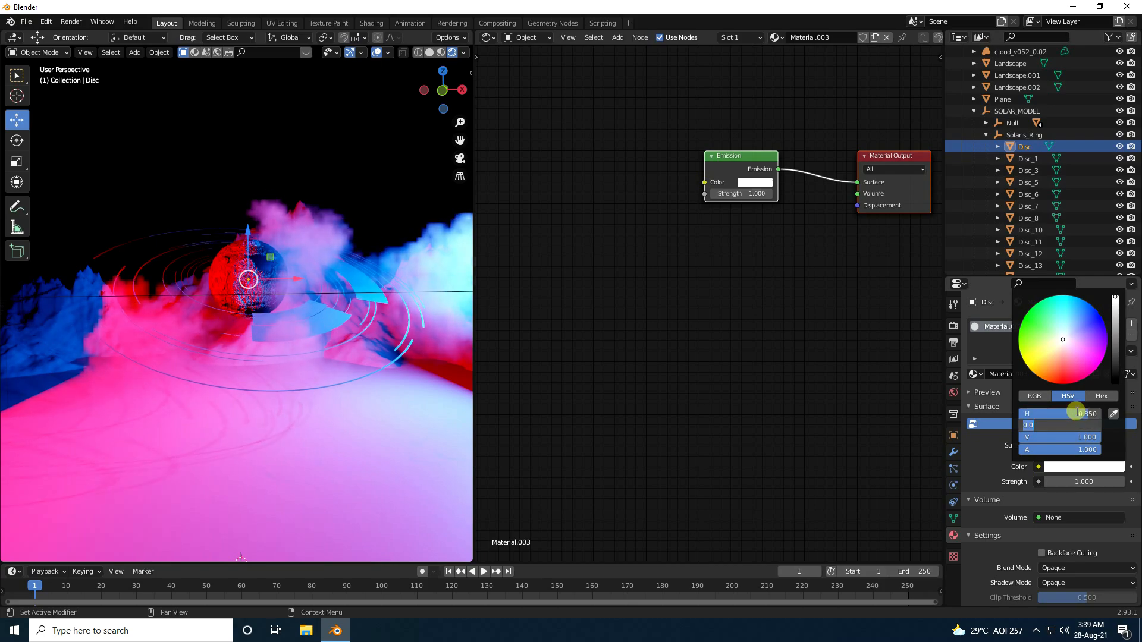
text(0.)
key(Return)
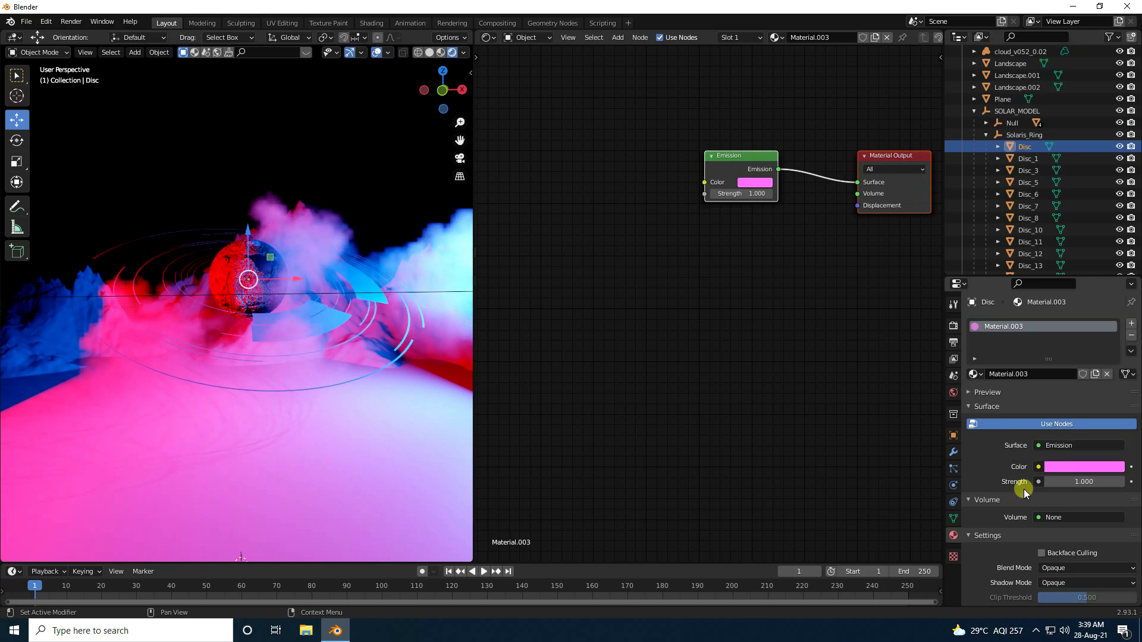
Set the Disc material's emission strength to 100.
click(1074, 482)
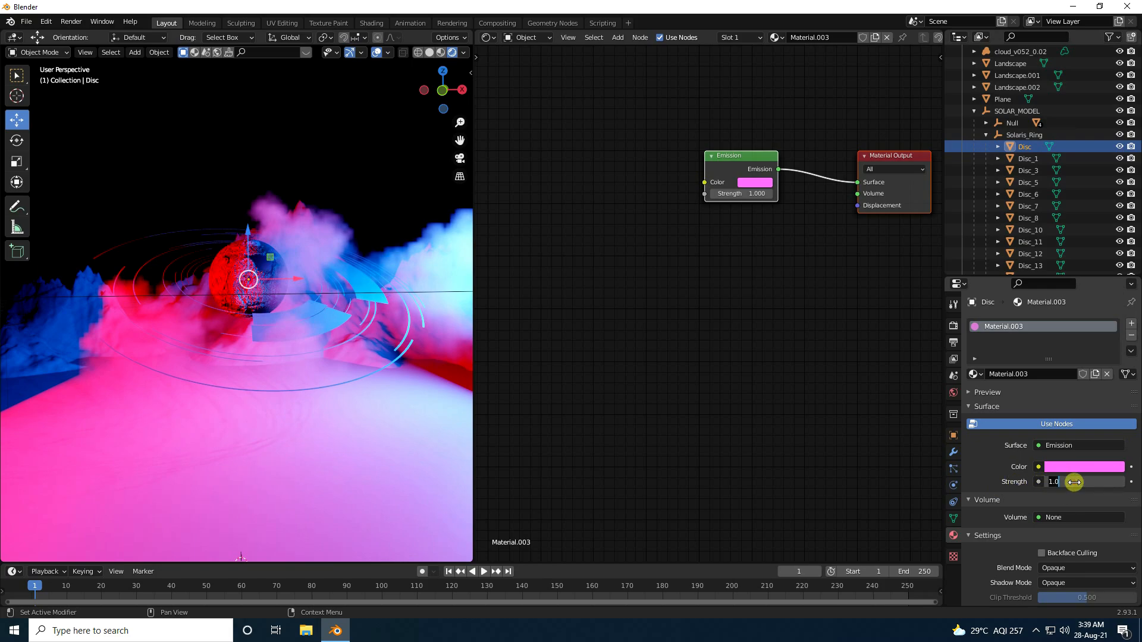
text(100)
key(Return)
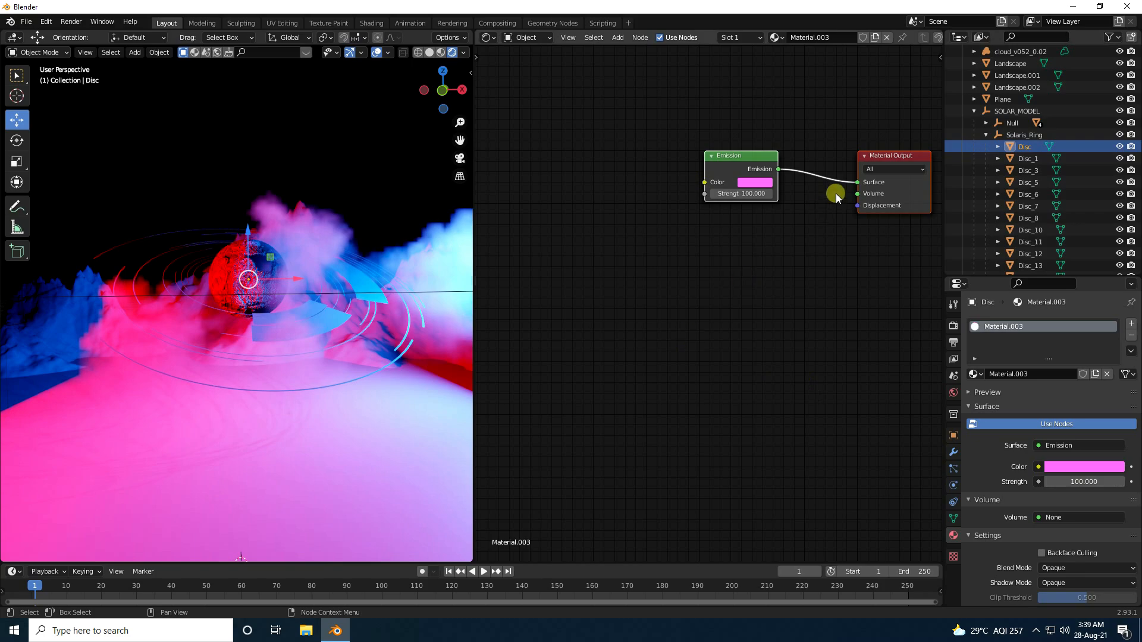
Select all the ring objects in Solaris_Ring from Disc through Disc_44, keeping Disc as the active object.
drag(1001, 276, 1000, 439)
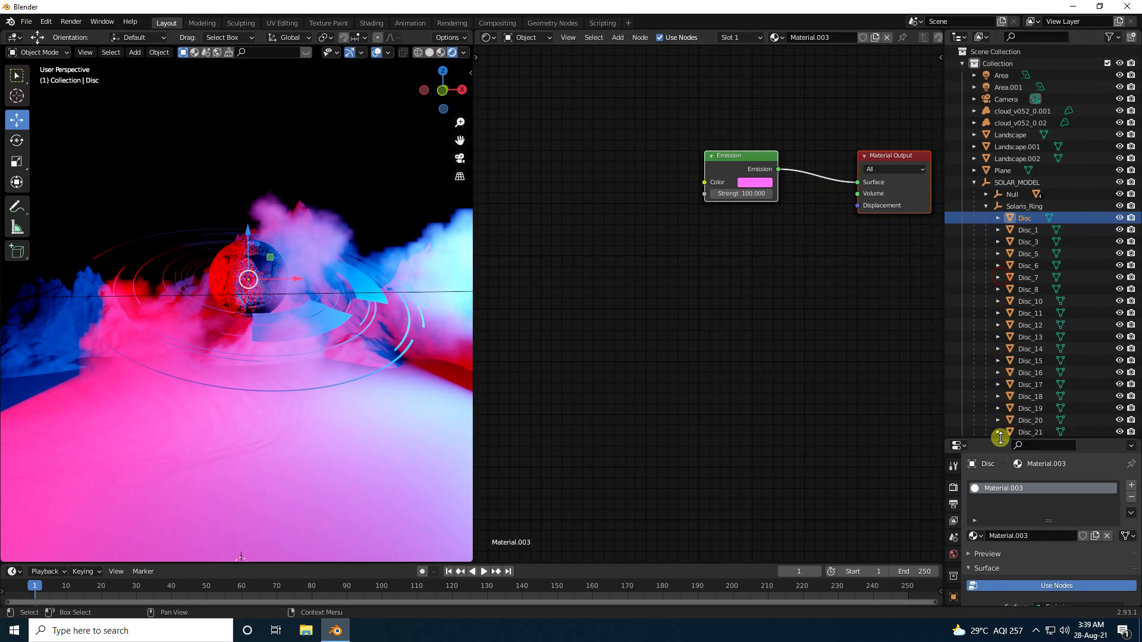
scroll(1033, 270, down, 1)
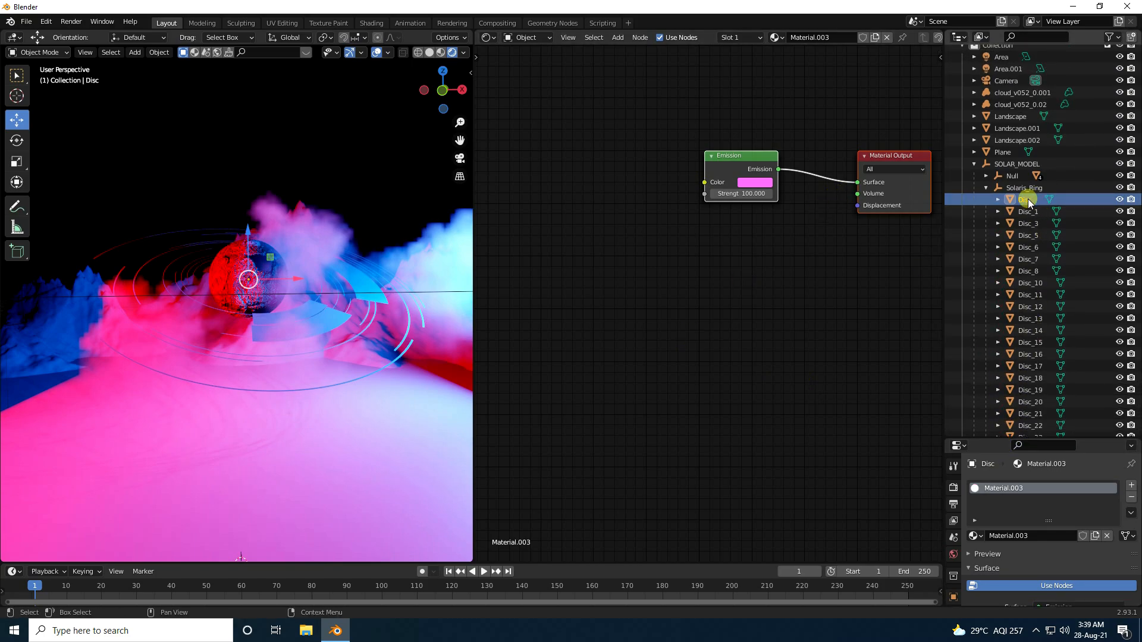
scroll(1028, 250, down, 12)
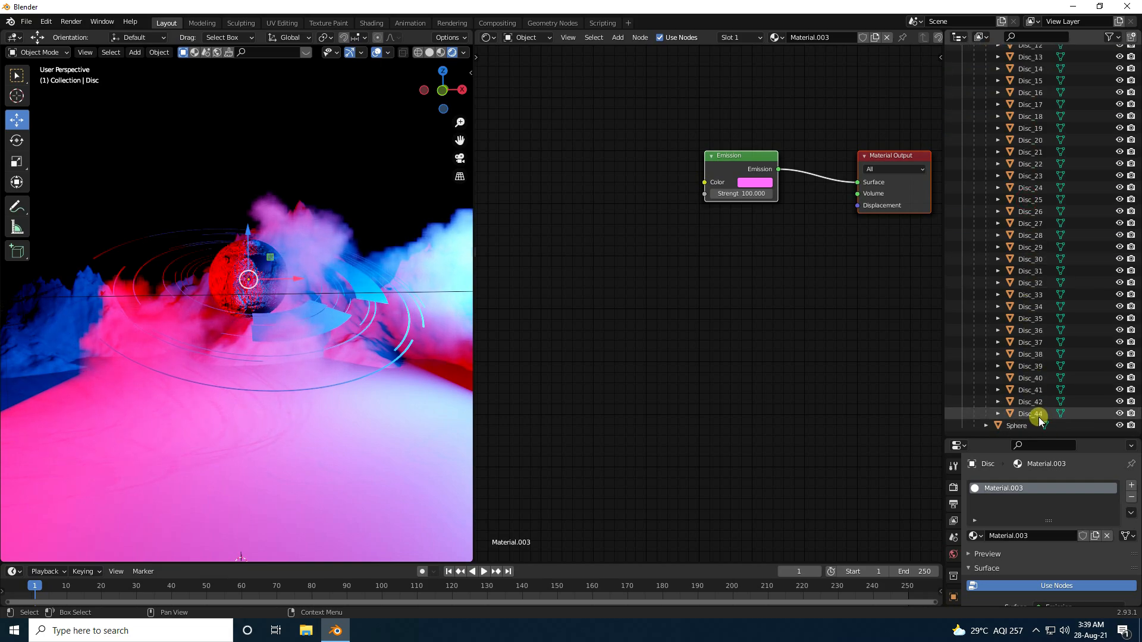
scroll(1035, 411, up, 12)
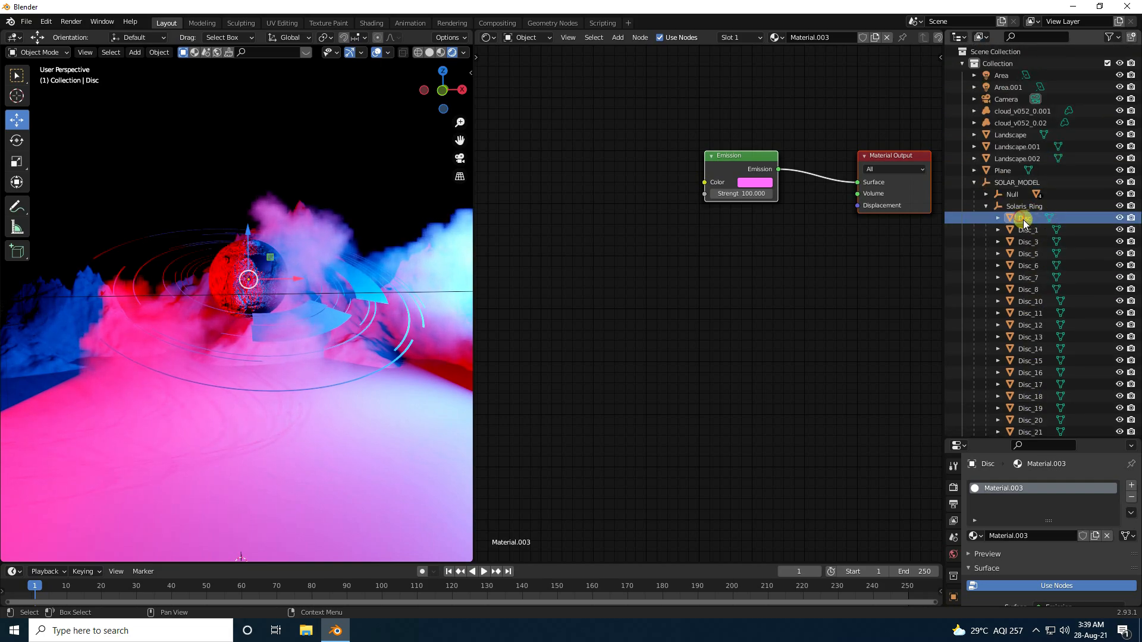
scroll(1028, 248, down, 12)
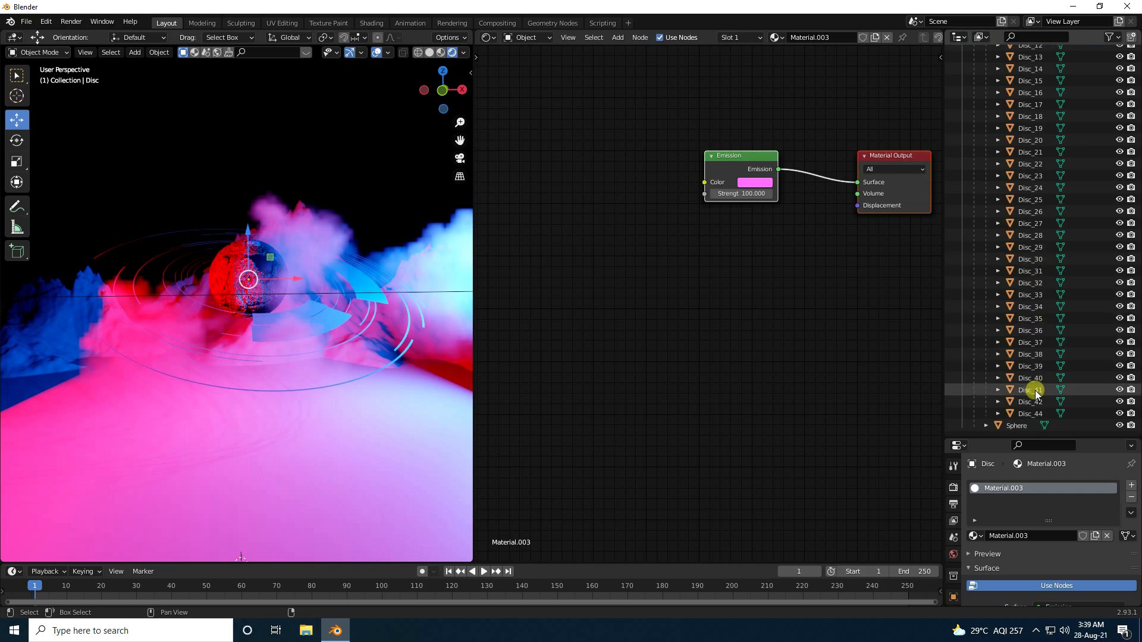
shift+click(1030, 414)
scroll(1048, 222, up, 8)
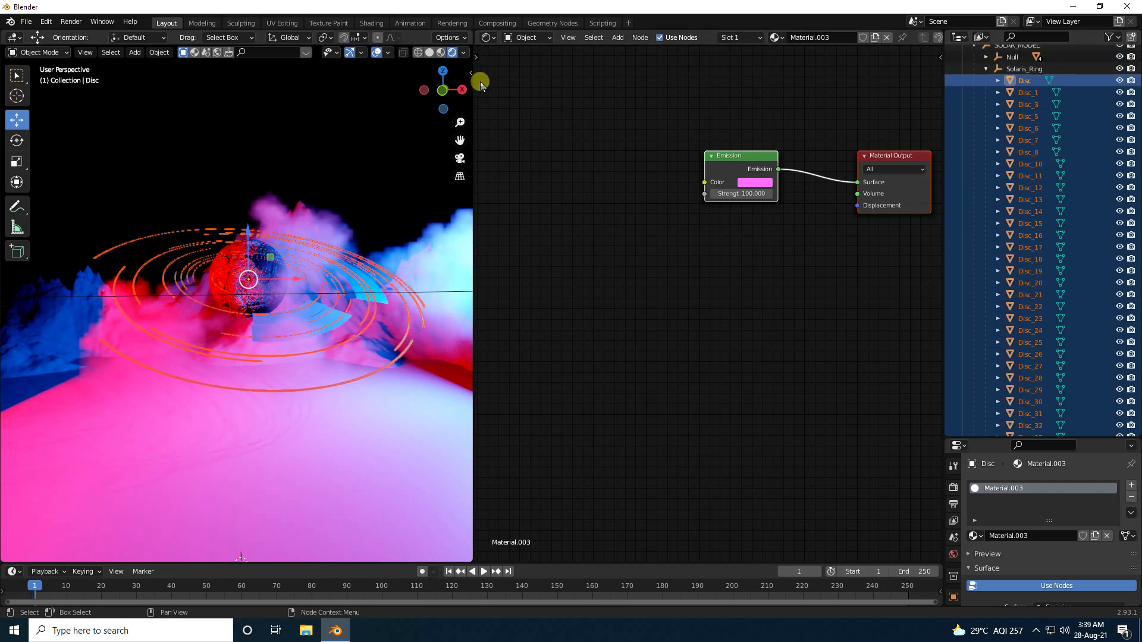
Change the node editor area to a 3D Viewport, link Disc's material to all selected rings, and clear the selection.
click(493, 39)
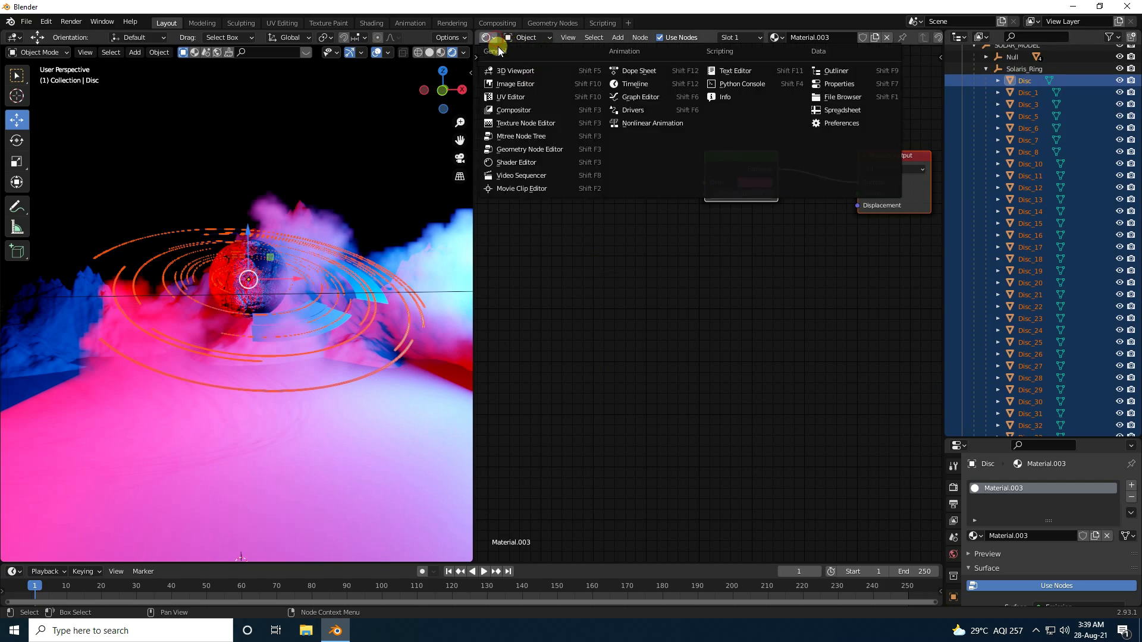
click(516, 71)
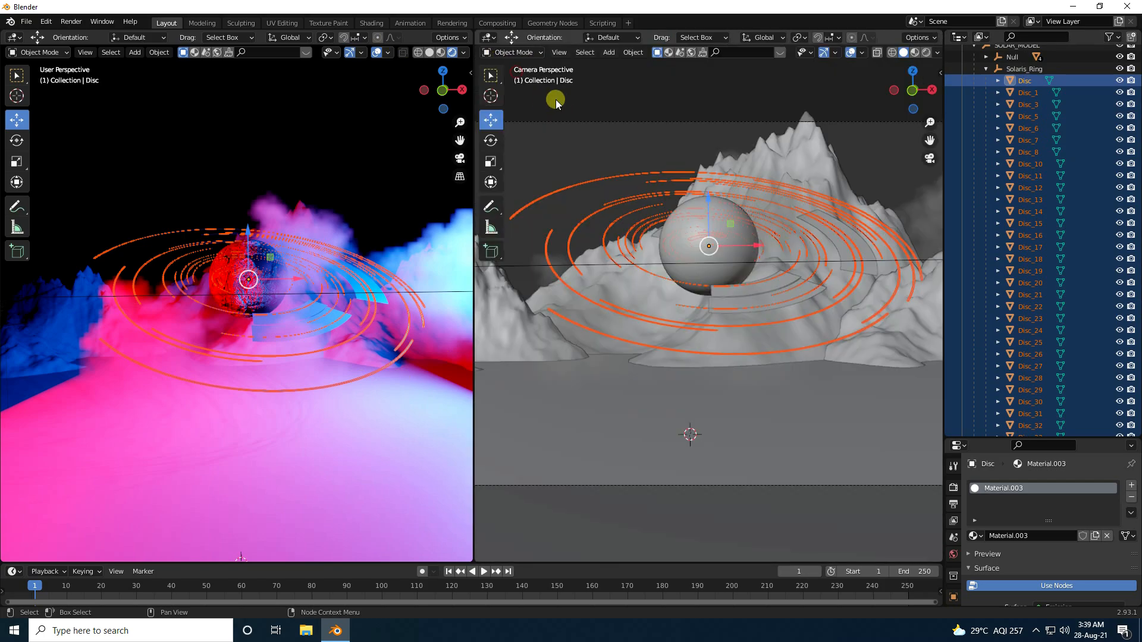
click(634, 52)
mouse_move(651, 275)
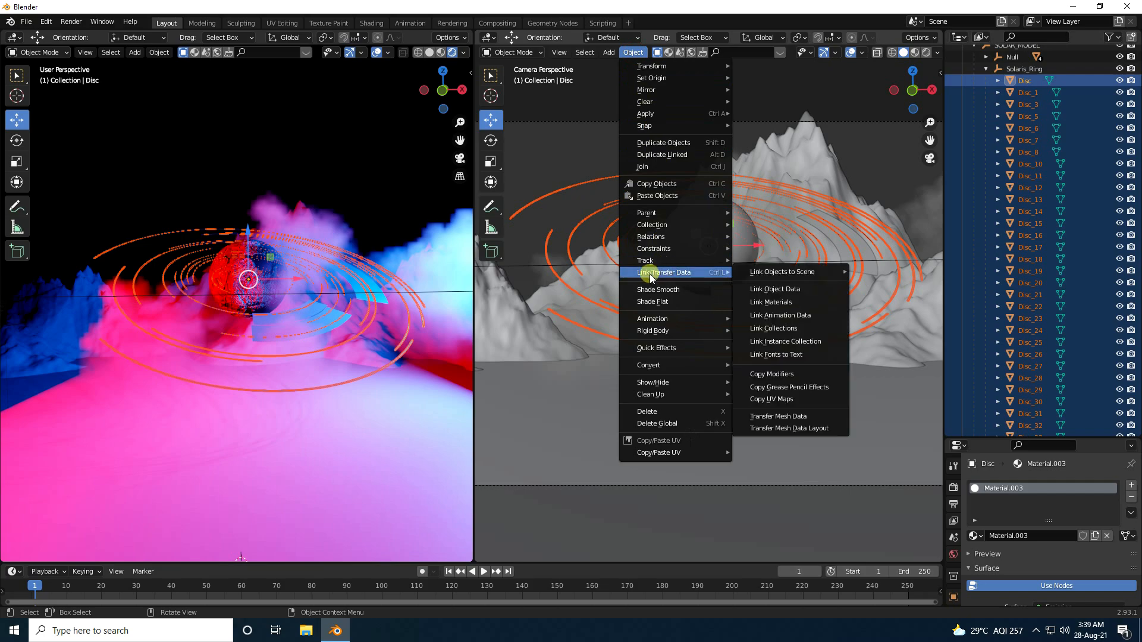
click(783, 302)
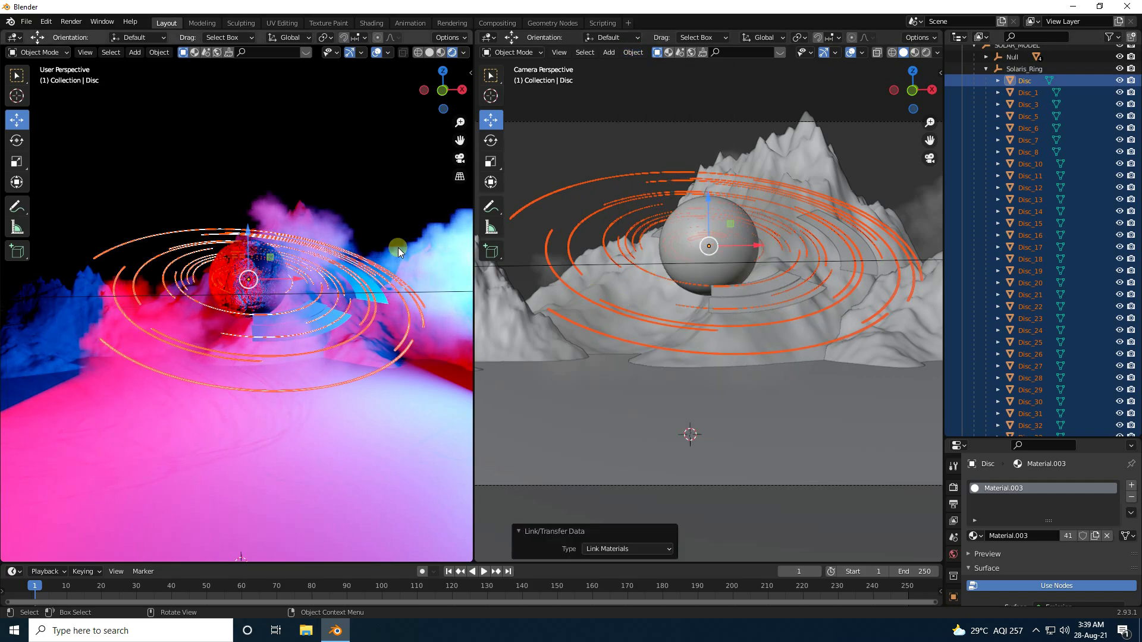
click(543, 146)
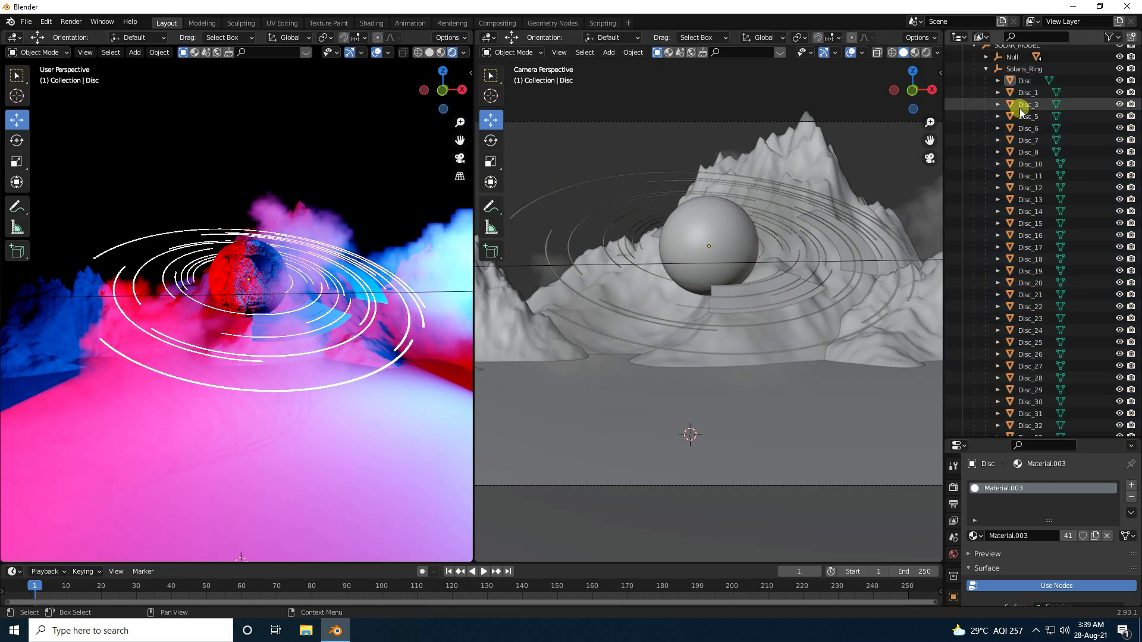
Reselect Disc, enlarge the properties area, and enable Bloom and Ambient Occlusion in the Eevee render settings.
scroll(1024, 122, up, 2)
click(1025, 130)
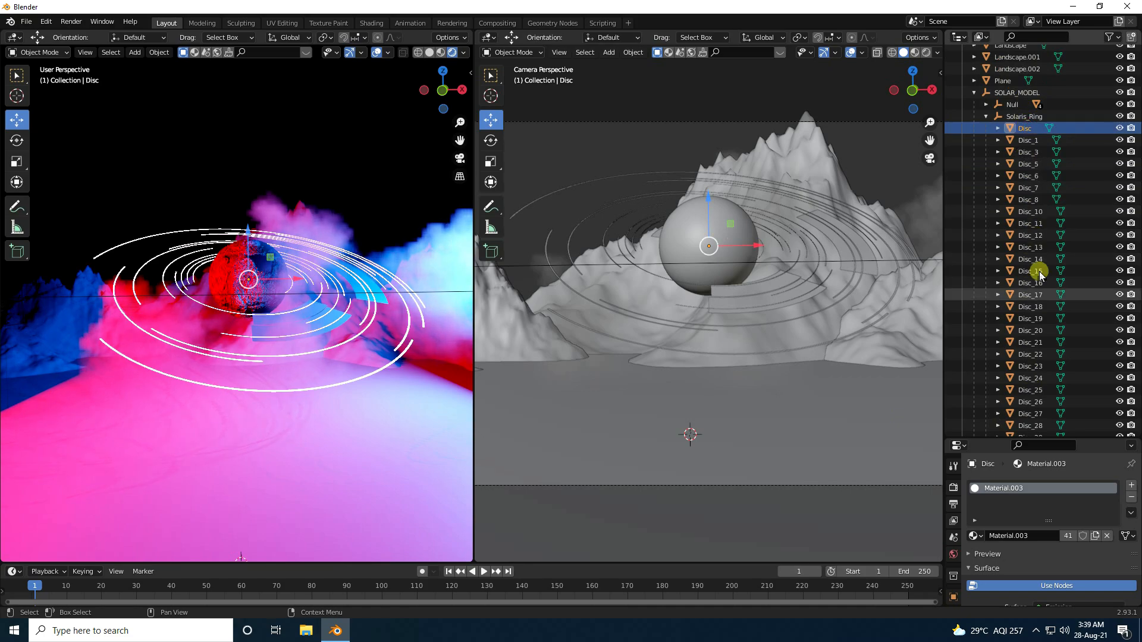
scroll(1041, 310, down, 8)
drag(989, 436, 990, 176)
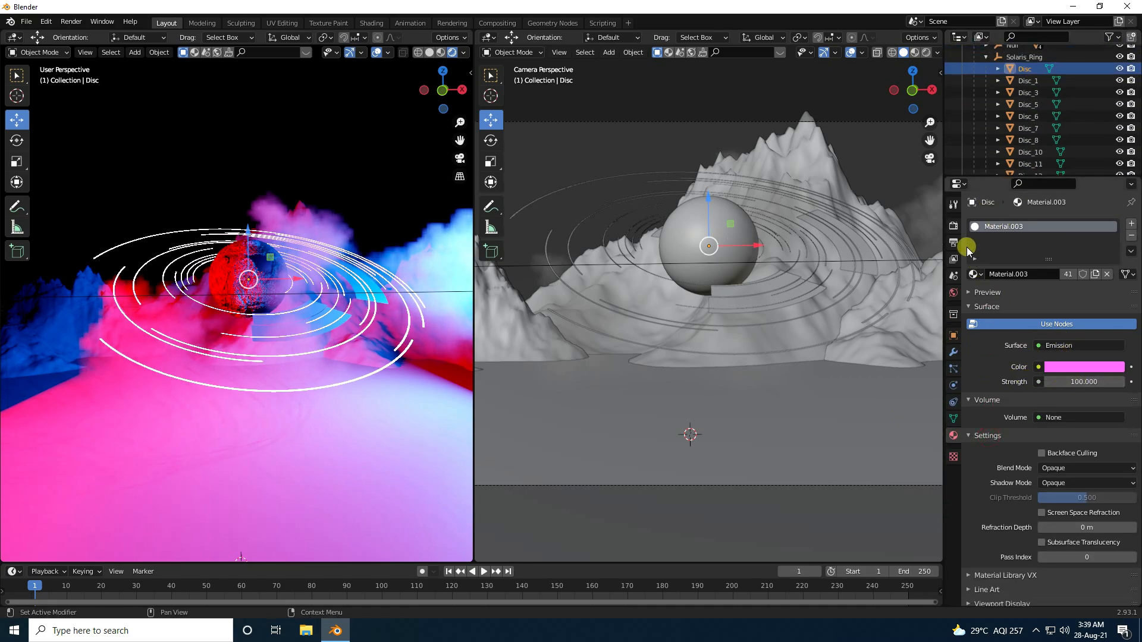
click(954, 225)
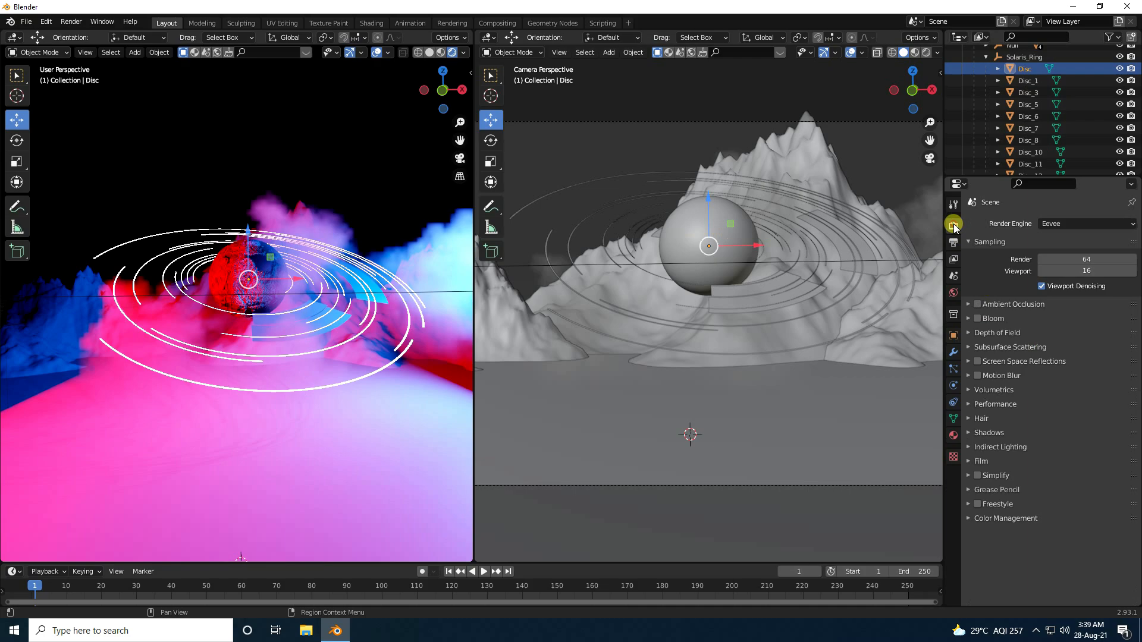
click(977, 319)
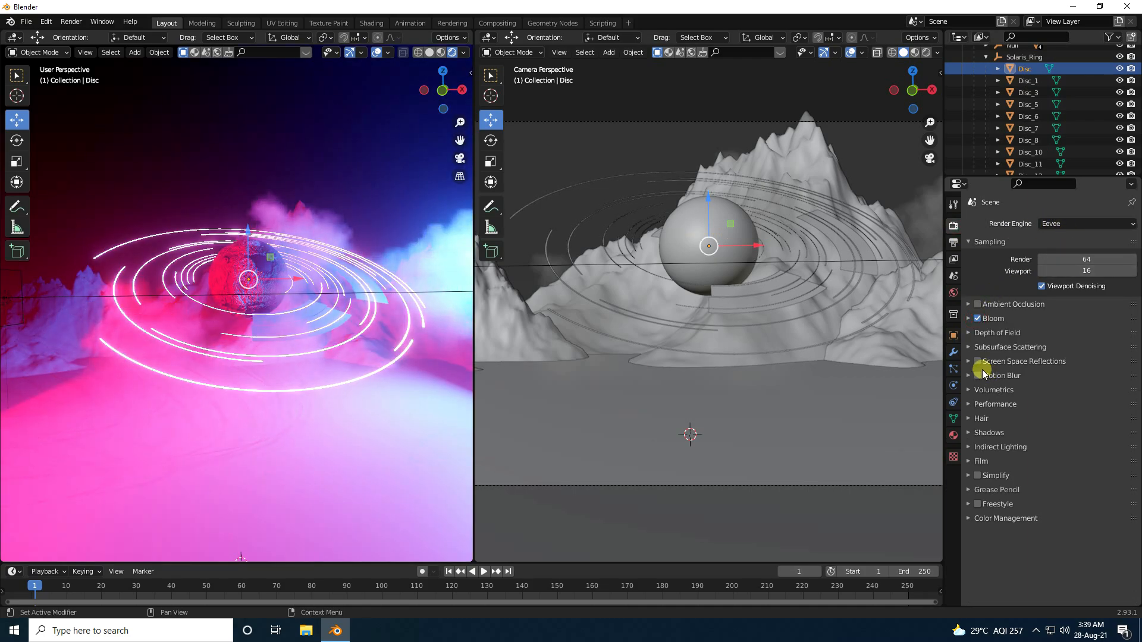
click(977, 305)
Set both the render and viewport sampling to 512.
click(1107, 260)
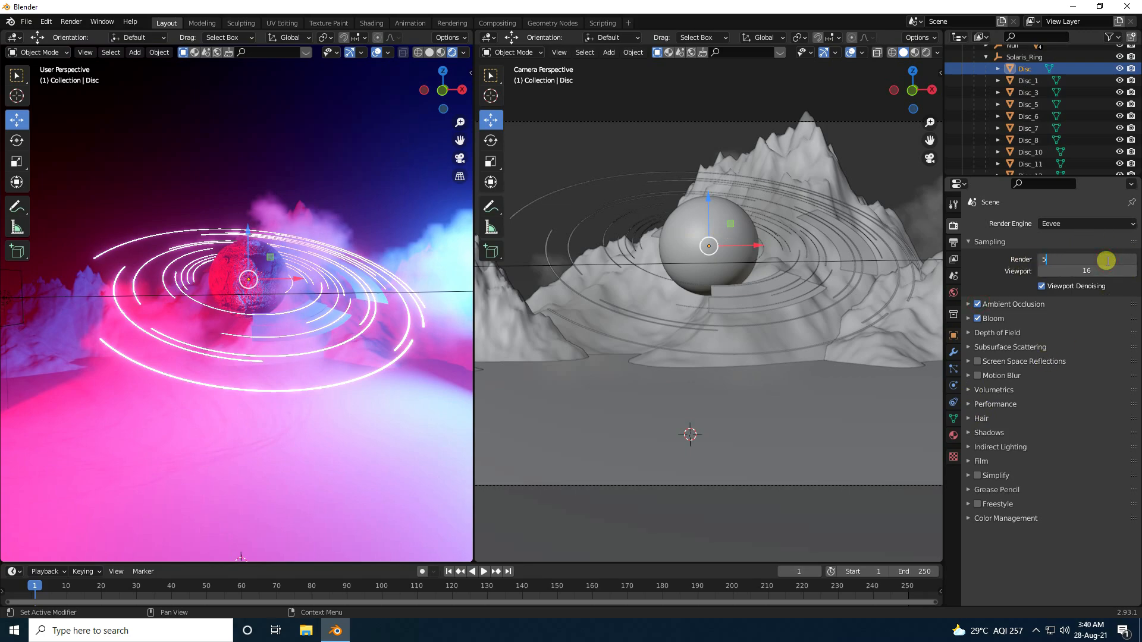
key(Tab)
text(5)
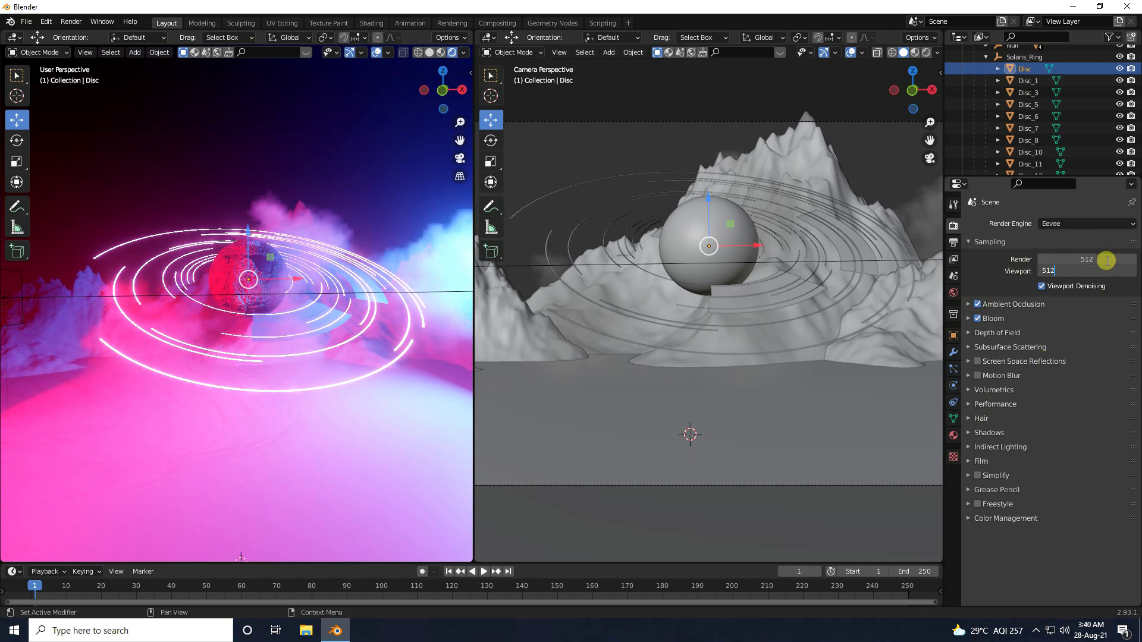
text(12)
key(Return)
Set the volumetrics tile size to 4 px and the volumetric samples to 256.
click(971, 391)
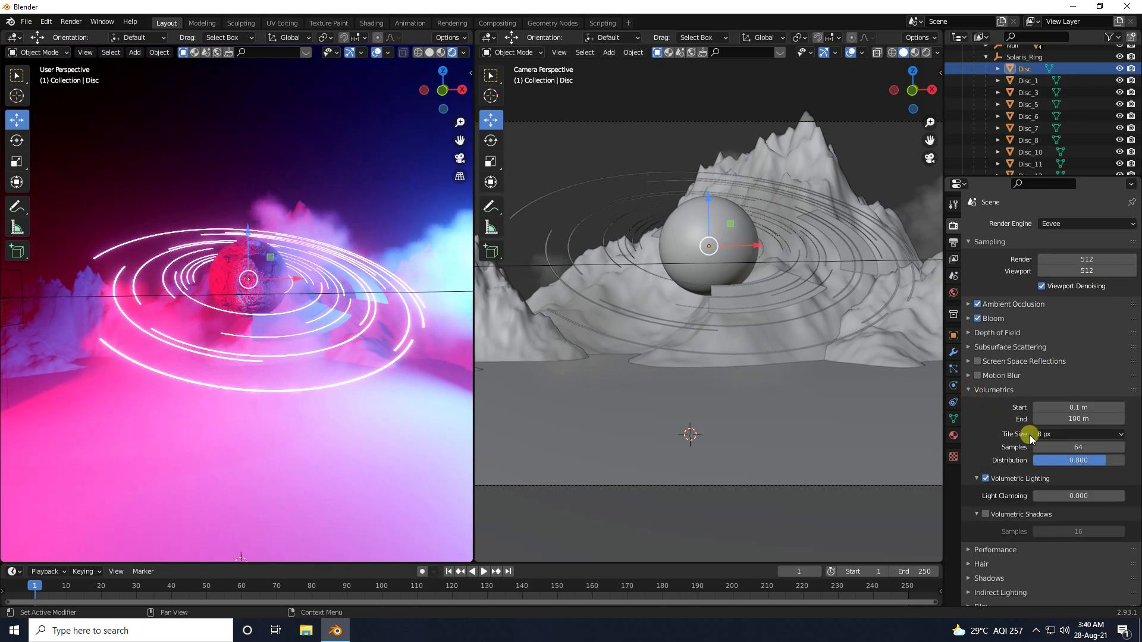
click(1031, 436)
click(1044, 456)
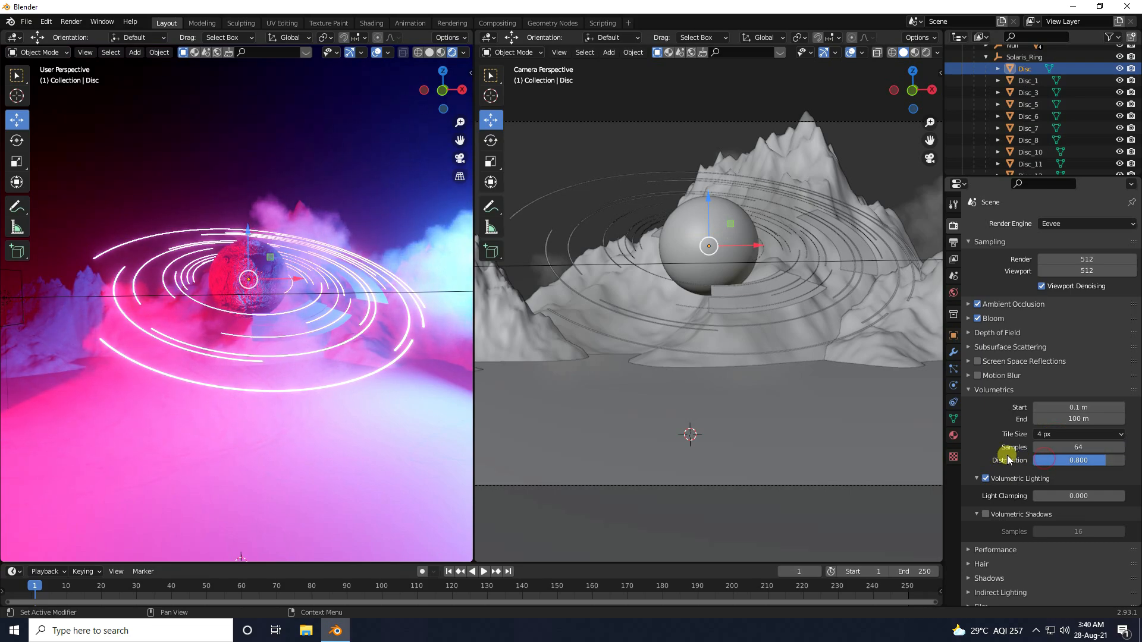
double_click(1078, 448)
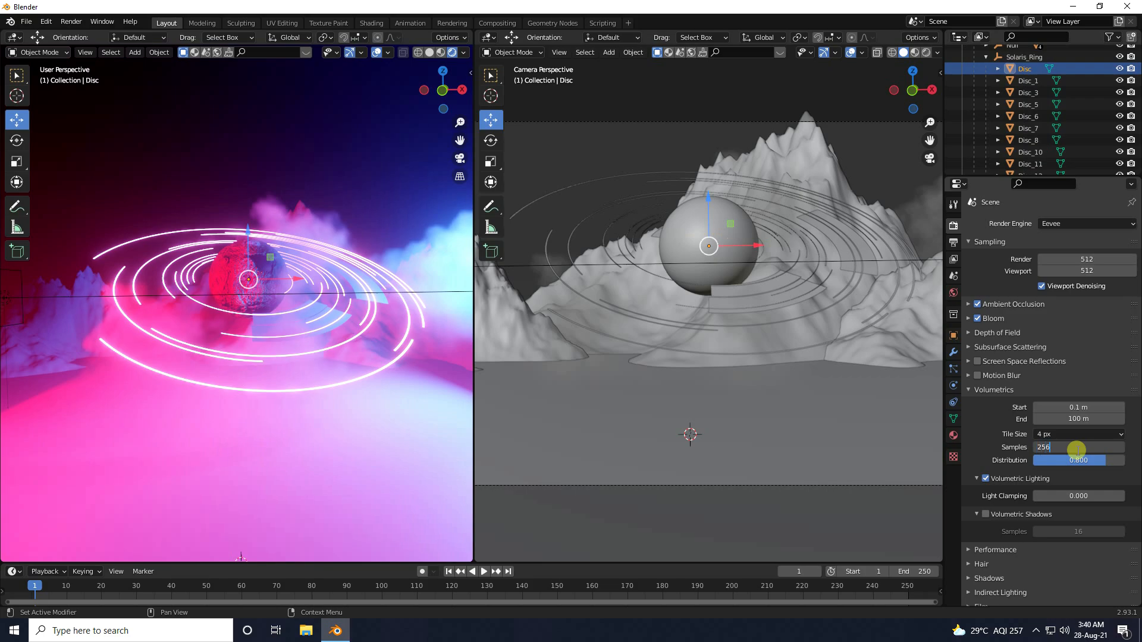
key(Return)
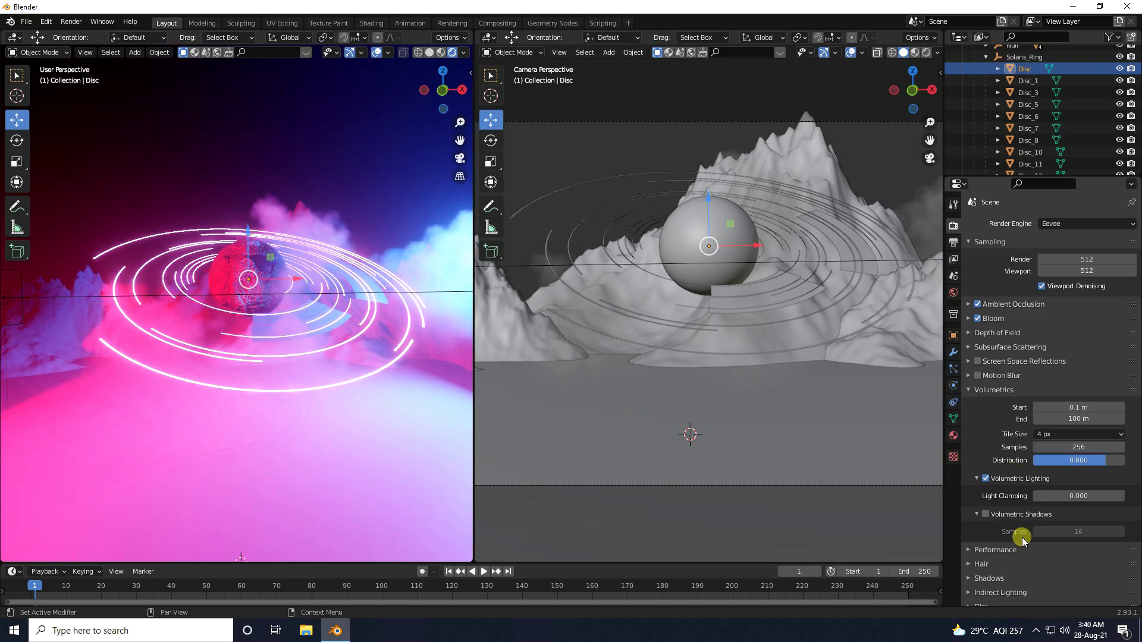
Enable Volumetric Shadows and set their samples to 128.
click(976, 515)
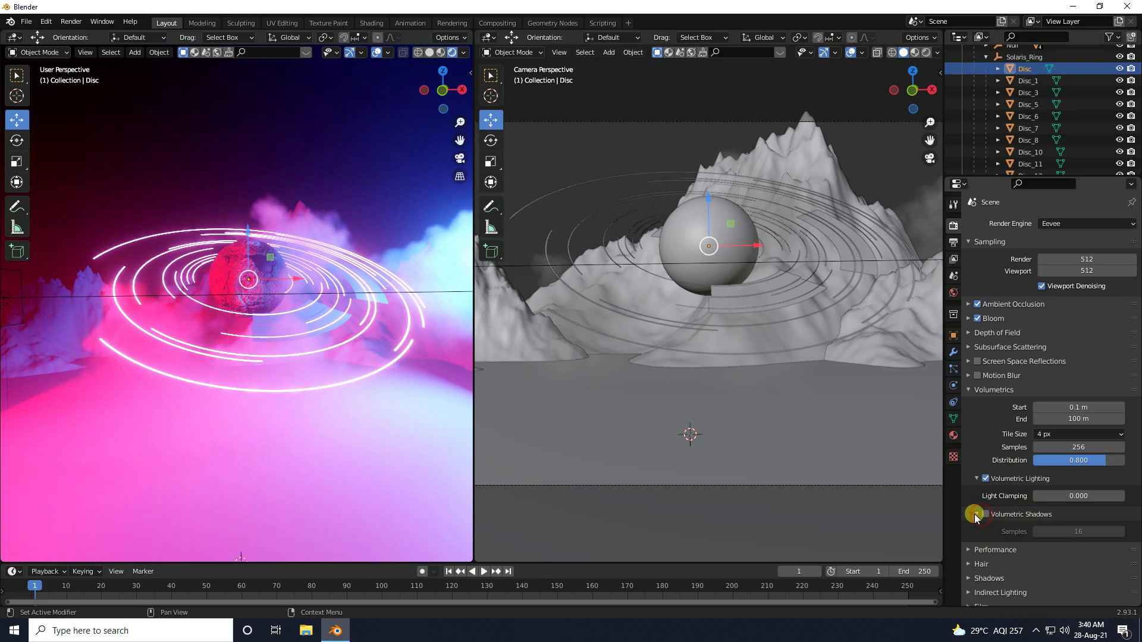
click(985, 515)
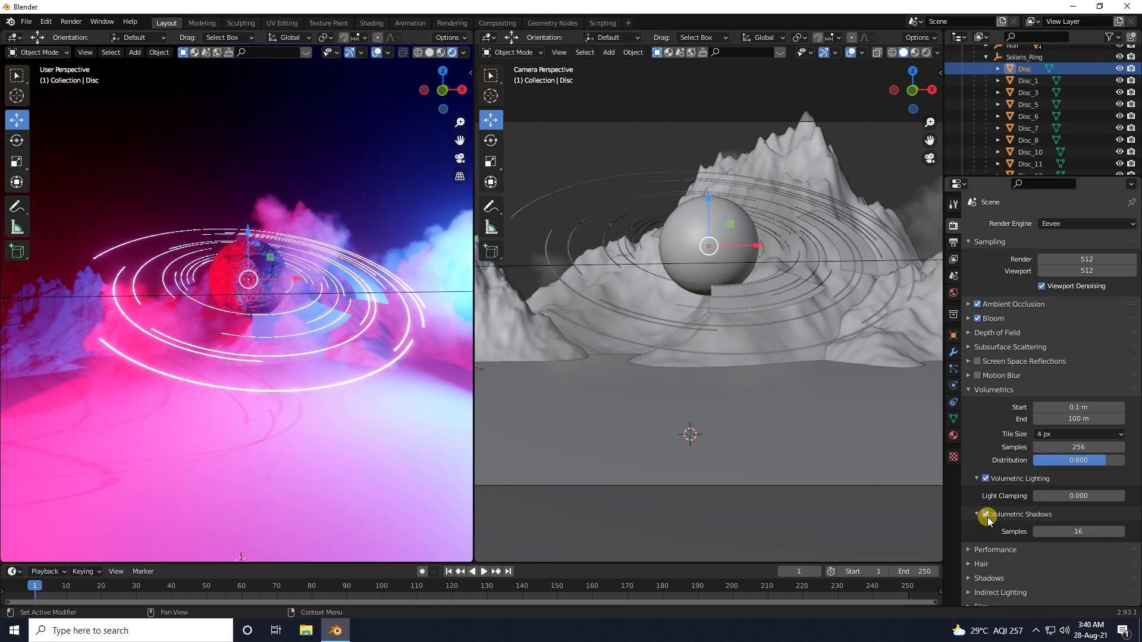
click(1089, 535)
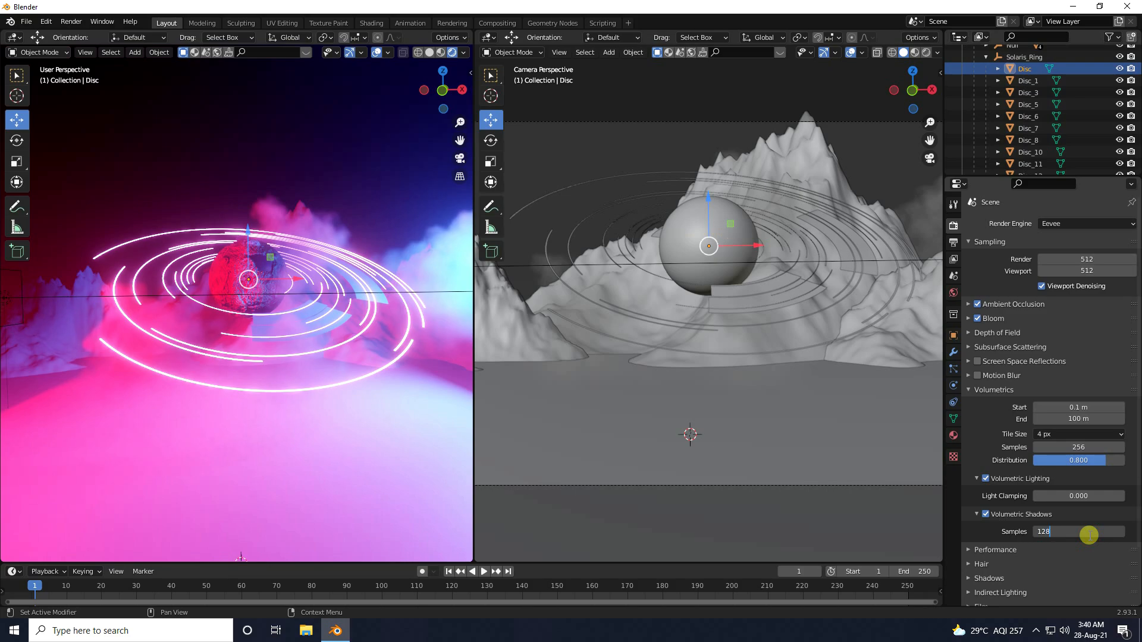
key(Return)
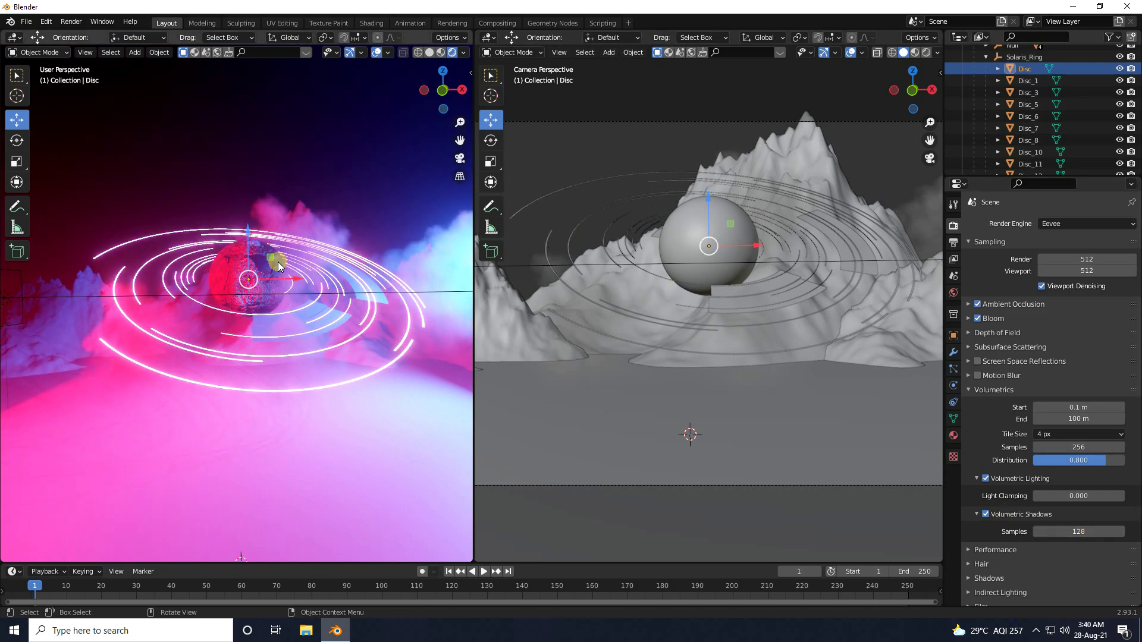
View the rendered scene through the camera with the whole camera frame visible.
scroll(708, 245, down, 3)
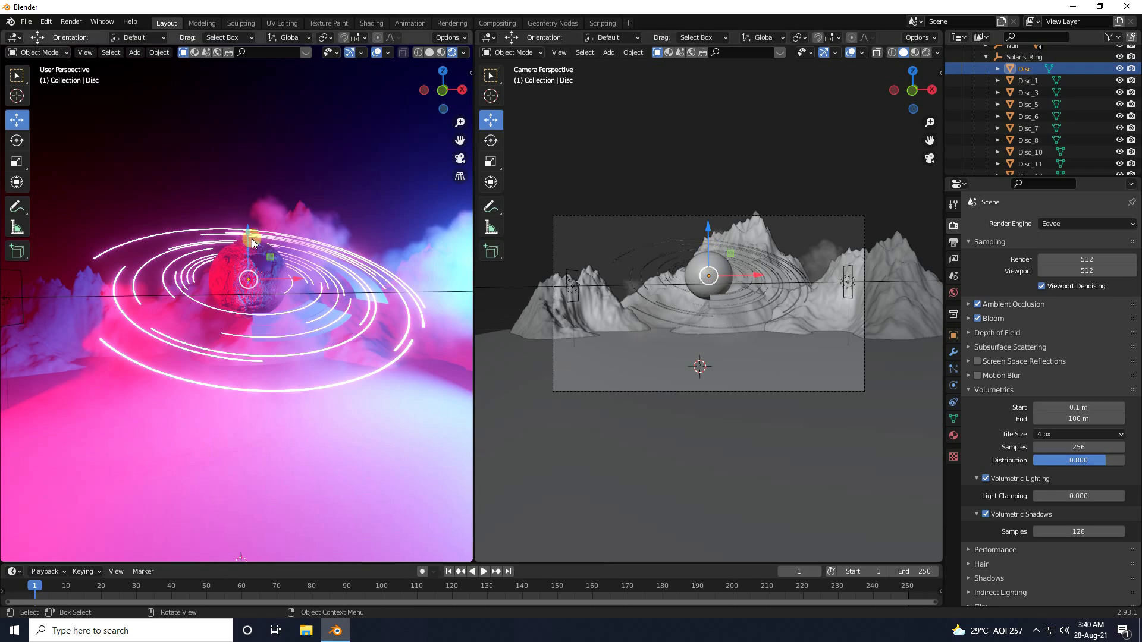
mouse_move(253, 241)
middle_down()
mouse_move(222, 232)
mouse_move(245, 247)
middle_up()
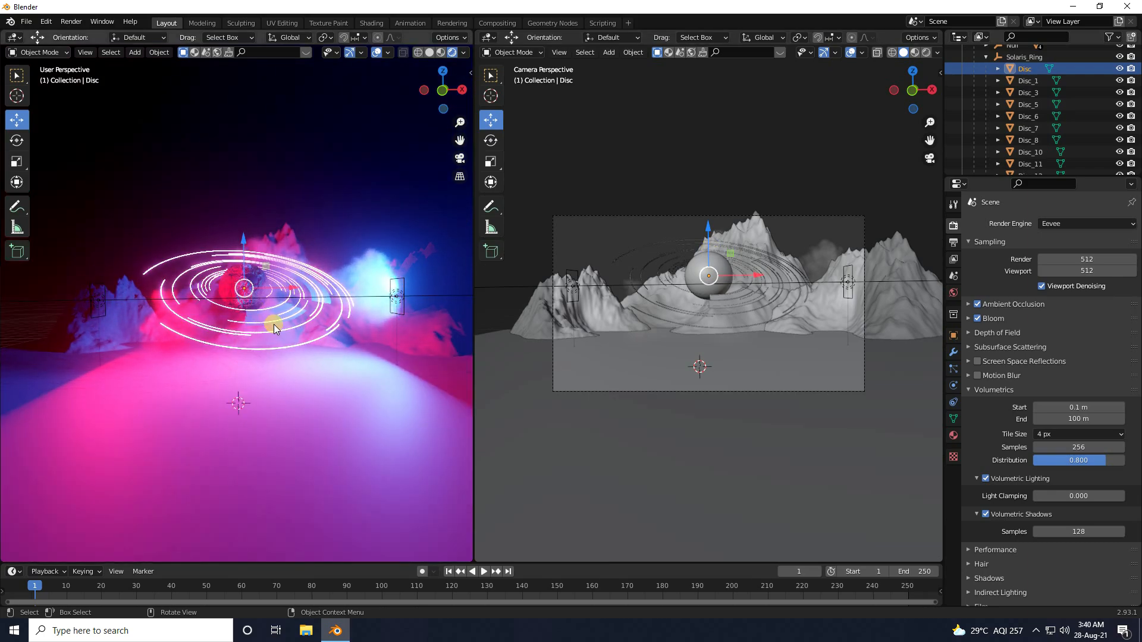
key(KP_0)
scroll(232, 312, up, 2)
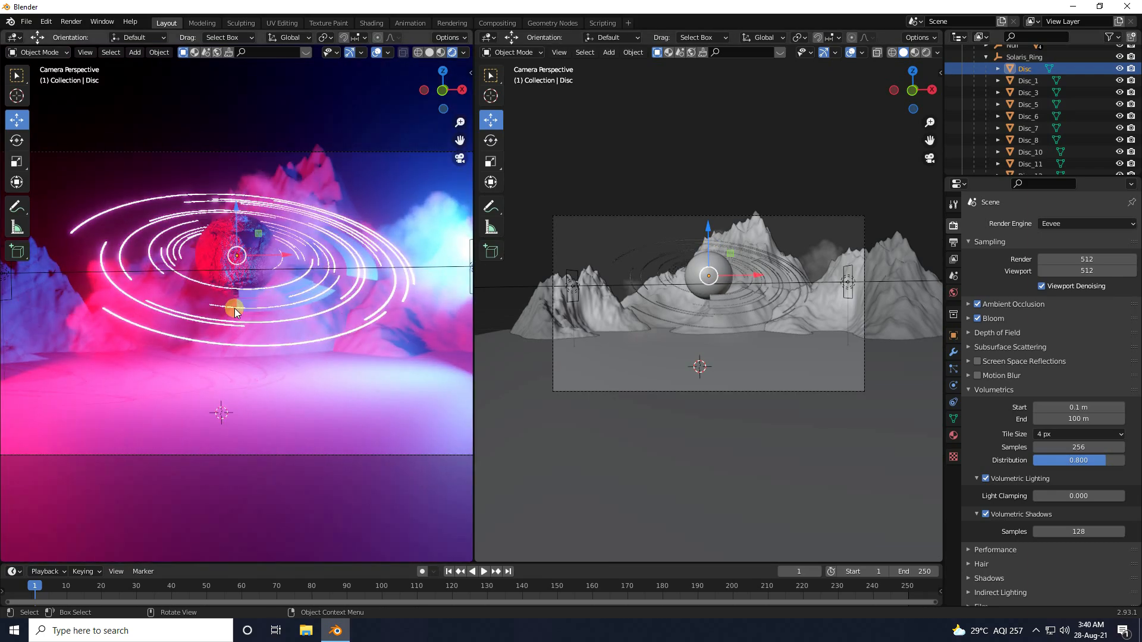
scroll(283, 237, down, 1)
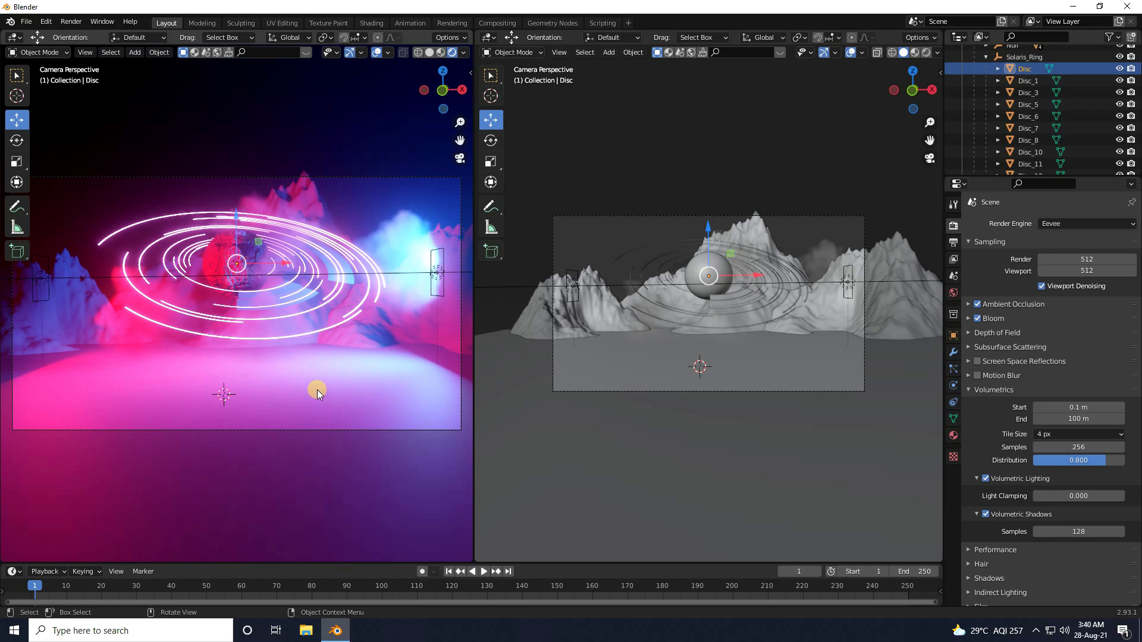
Select the ground plane, change the solid-view area to the Shader Editor, and collapse SOLAR_MODEL in the Outliner.
click(333, 383)
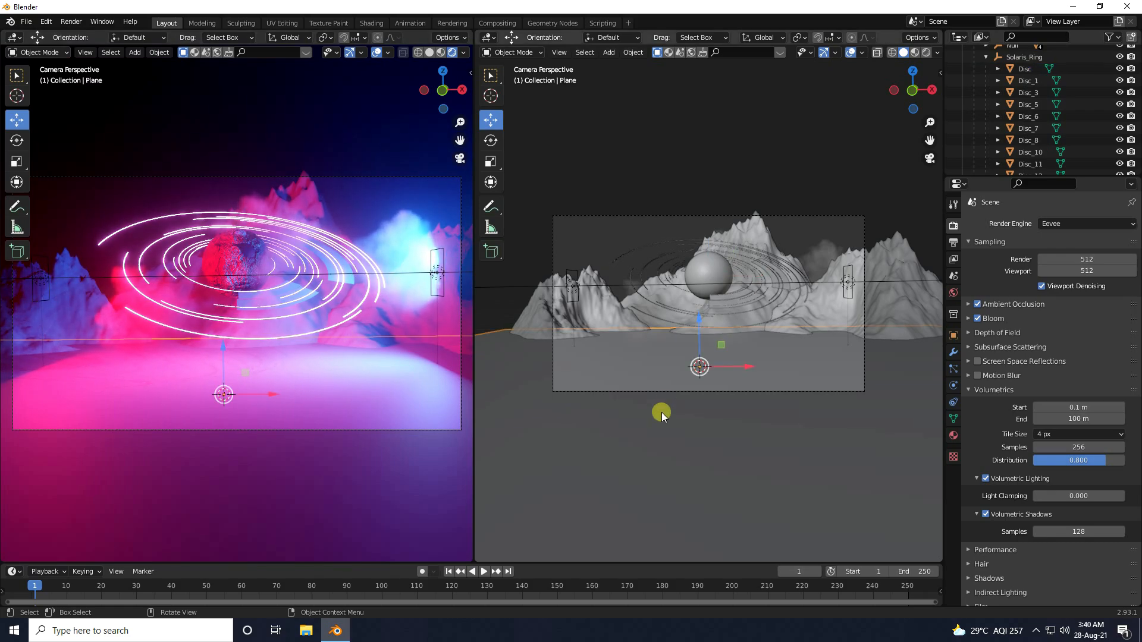
click(494, 37)
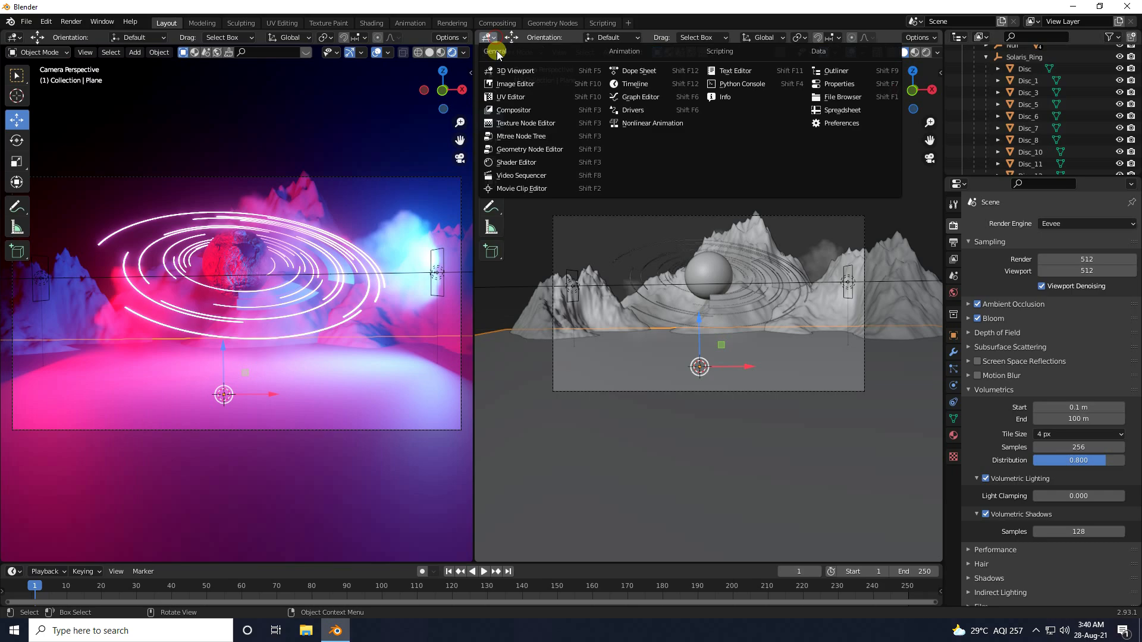
click(534, 164)
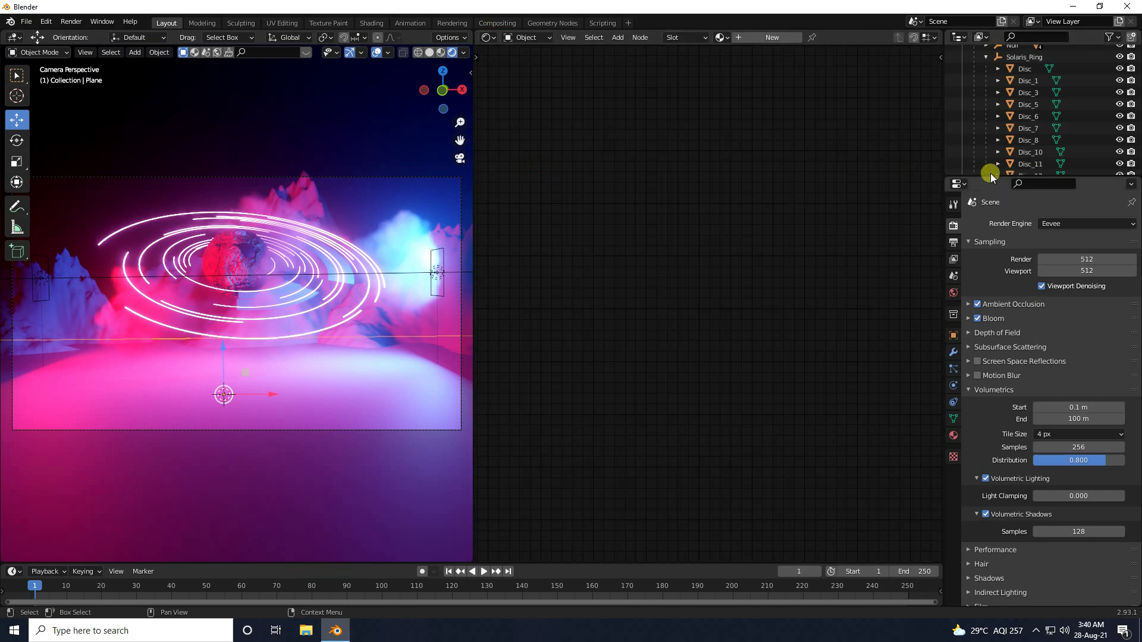
scroll(998, 108, up, 3)
click(975, 105)
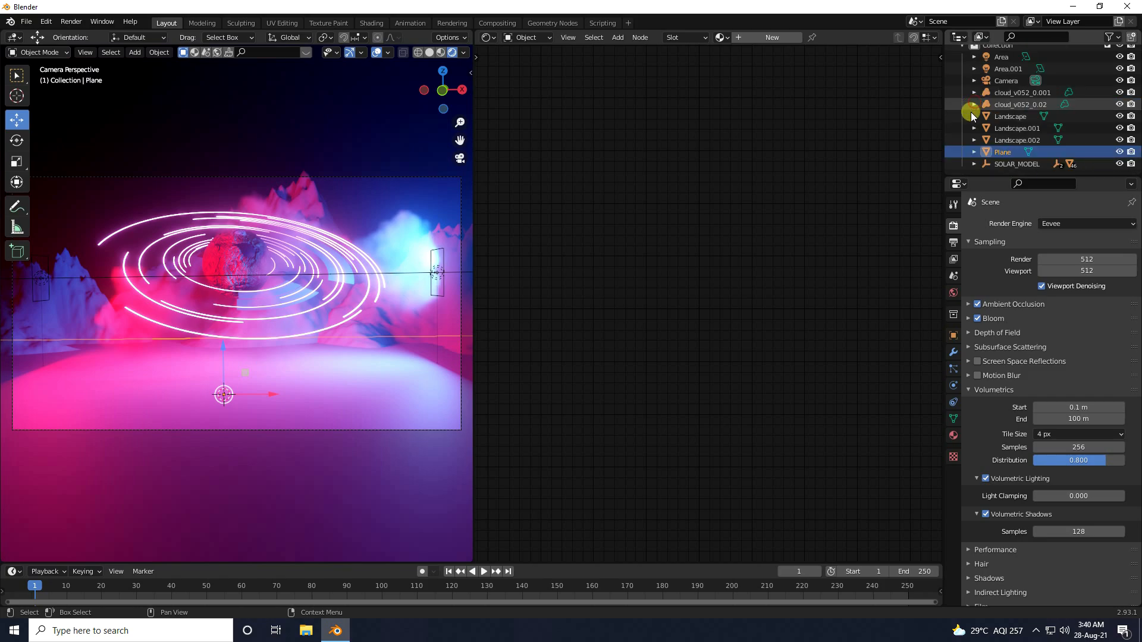
Create a new material on the ground plane and add an Image Texture node beside the Principled BSDF.
scroll(988, 122, up, 3)
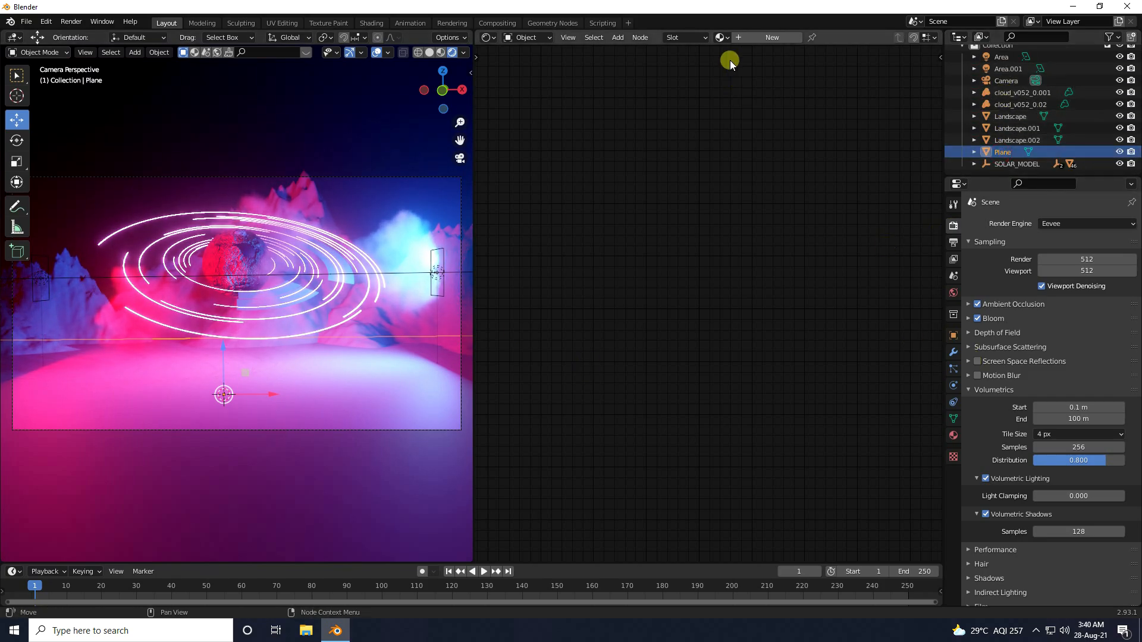
click(748, 35)
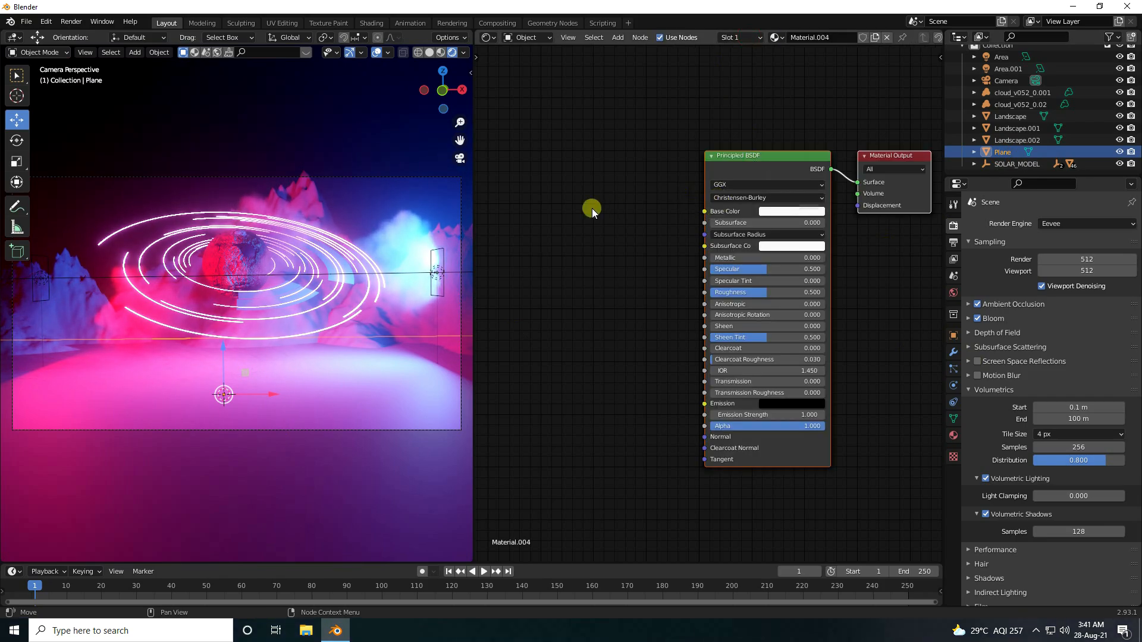
key(shift+a)
click(556, 193)
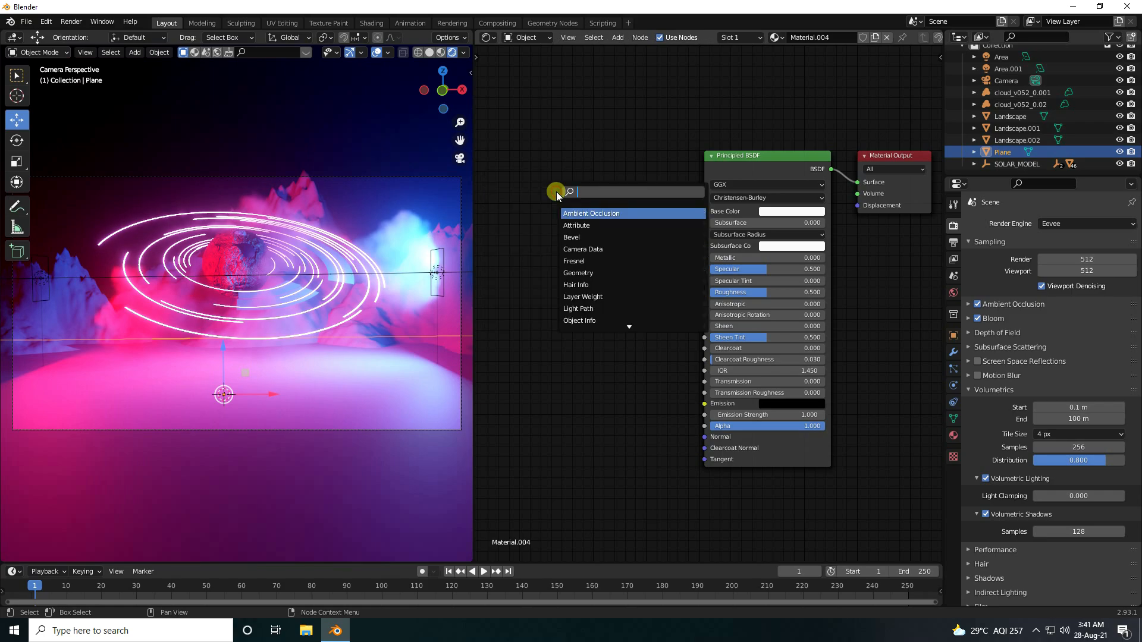
text(ima)
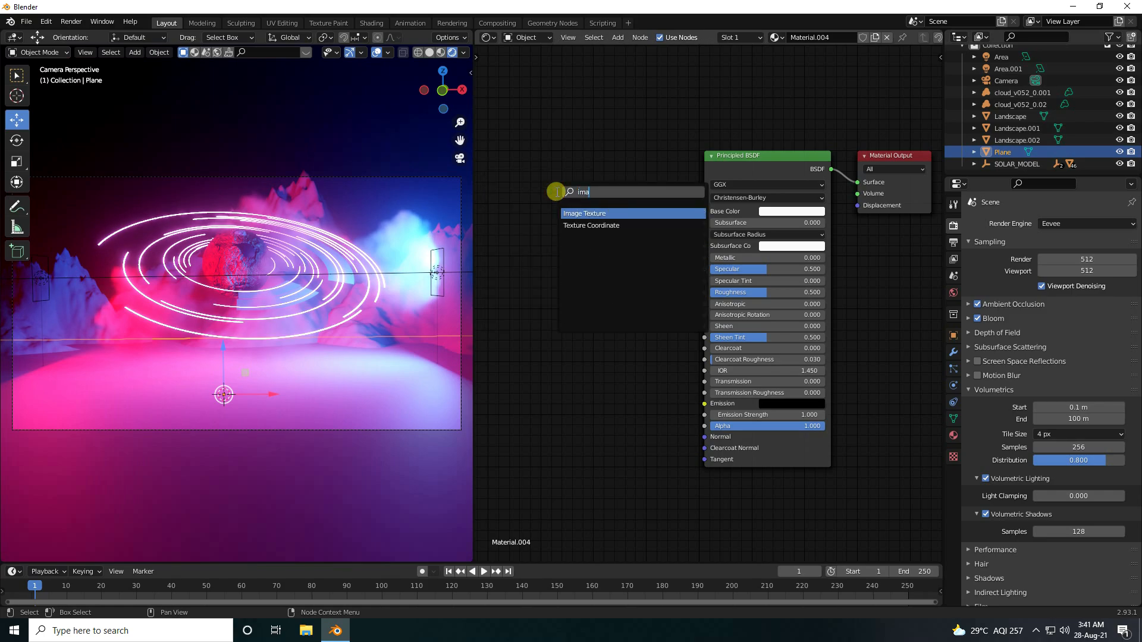
key(Return)
click(546, 191)
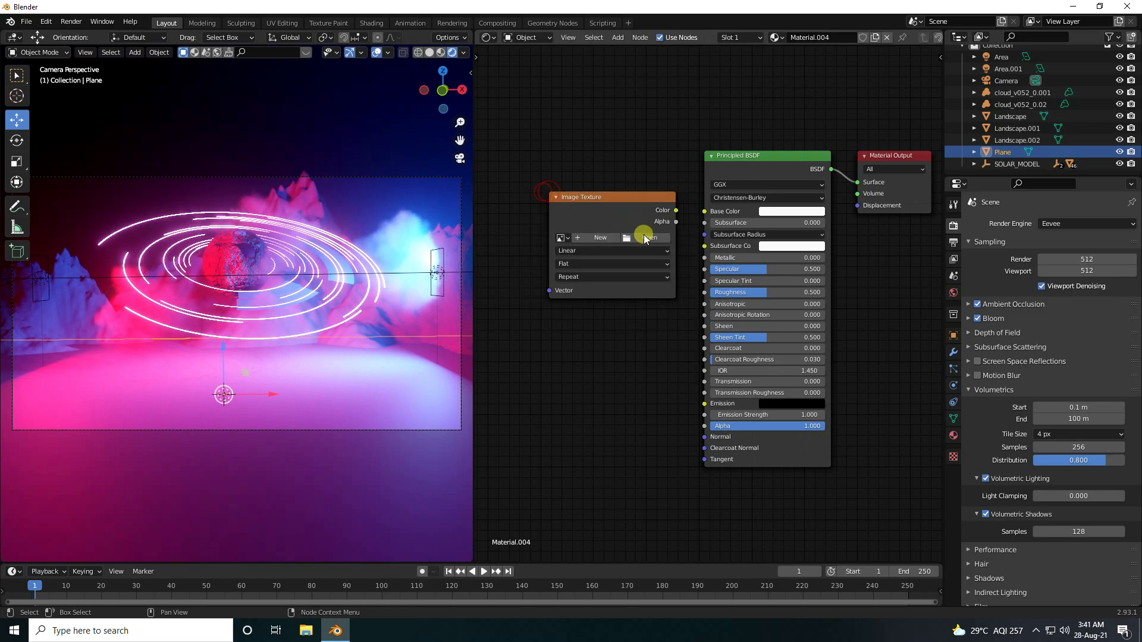
Load Dirty texture.jpg from the rendders folder on the Desktop into the Image Texture node.
click(644, 238)
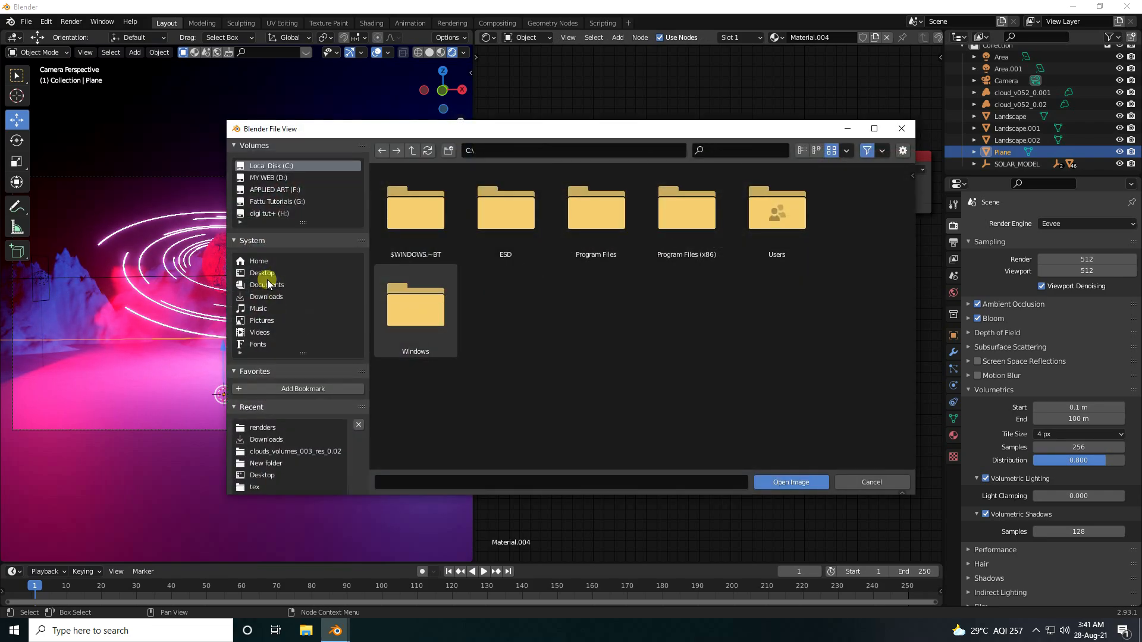
click(265, 276)
double_click(428, 310)
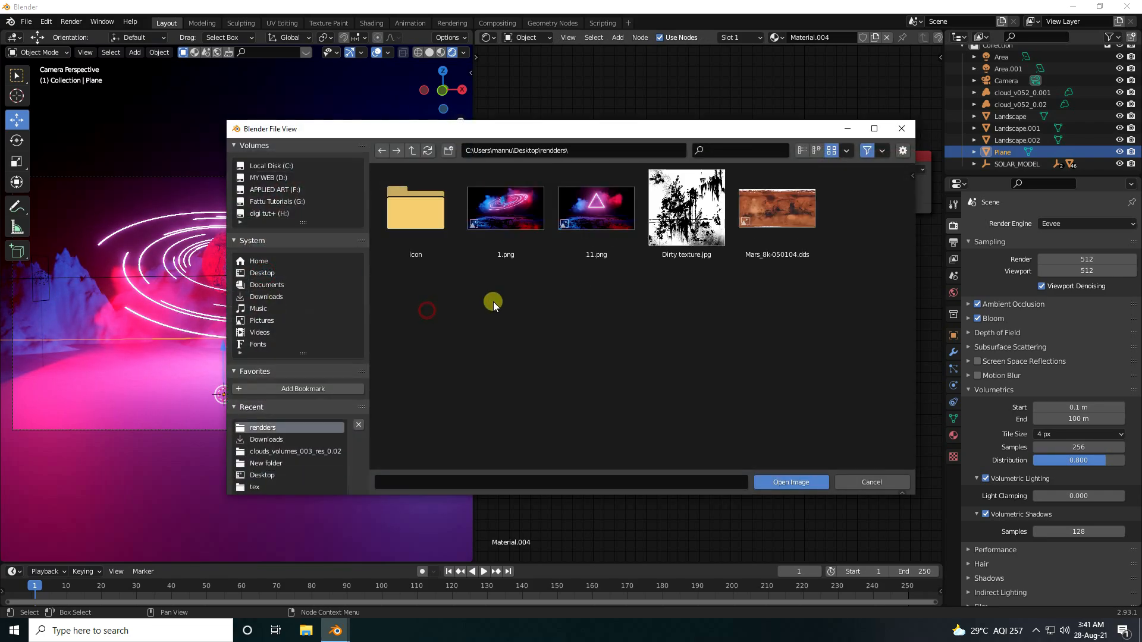
click(687, 221)
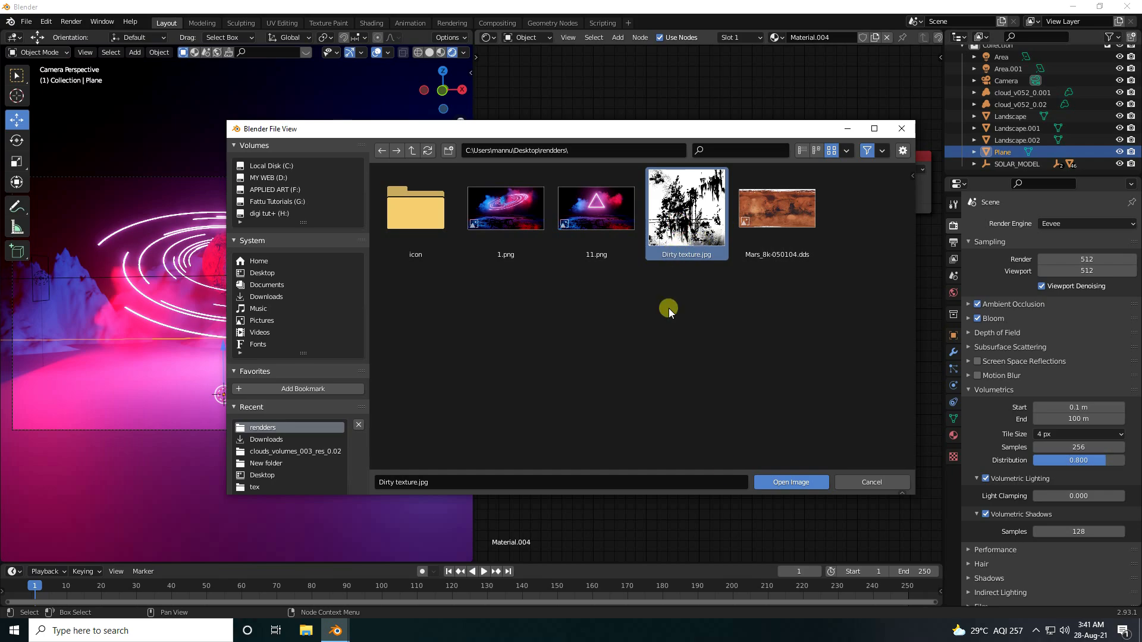
click(794, 482)
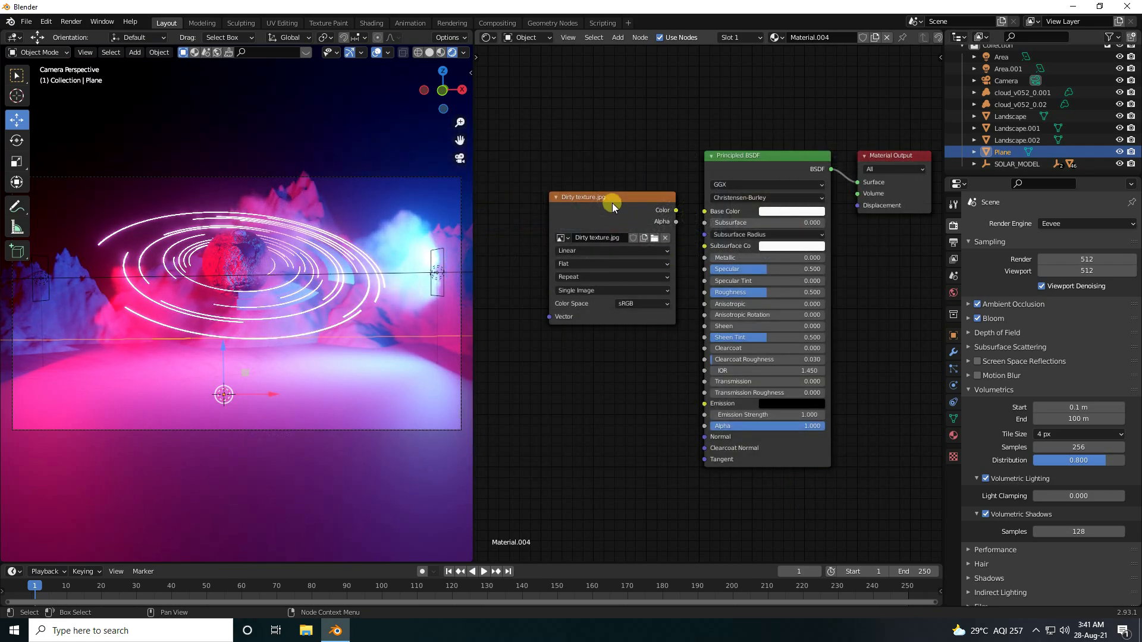
Connect the Dirty texture's Color to the Principled BSDF Roughness and set the Base Color to black.
drag(612, 203, 572, 194)
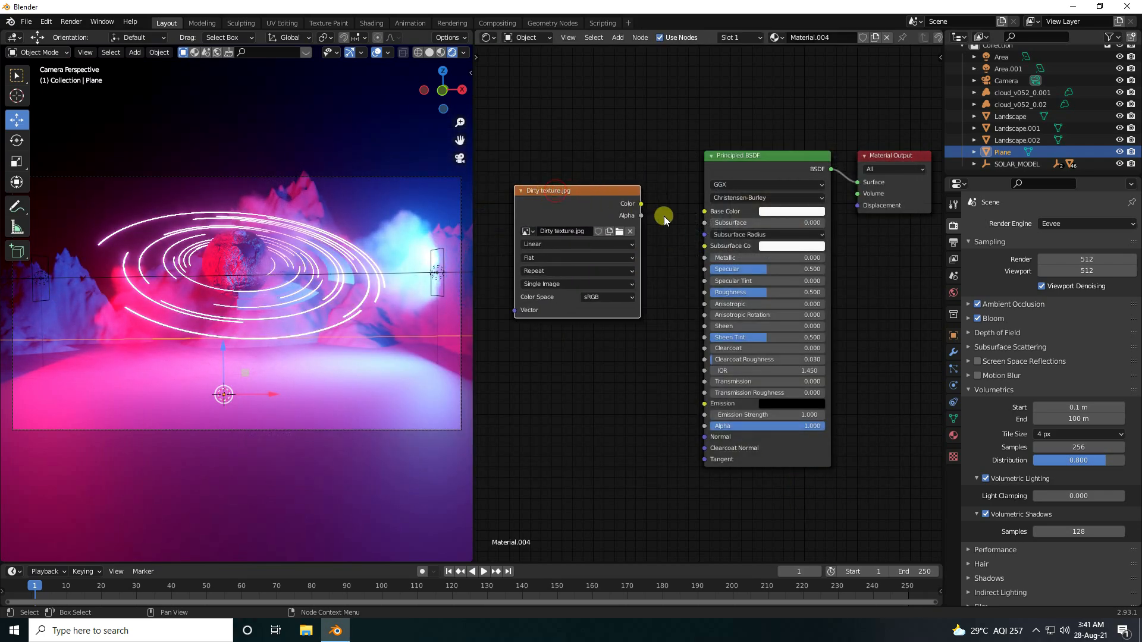
drag(642, 204, 668, 238)
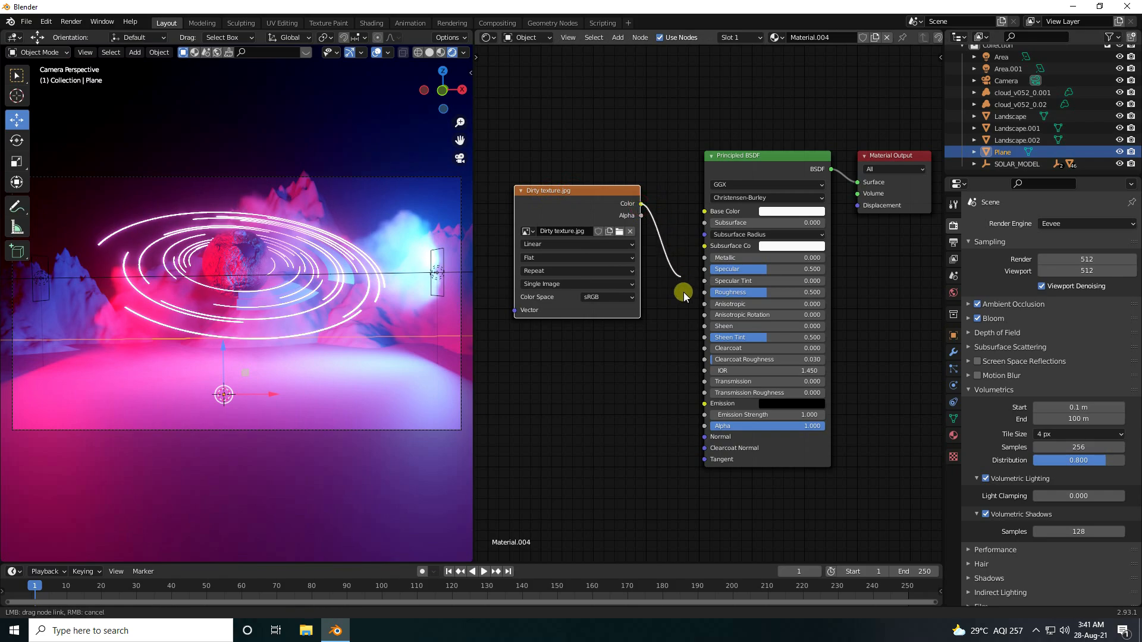
mouse_move(689, 308)
mouse_down()
mouse_move(703, 297)
mouse_move(684, 321)
mouse_up()
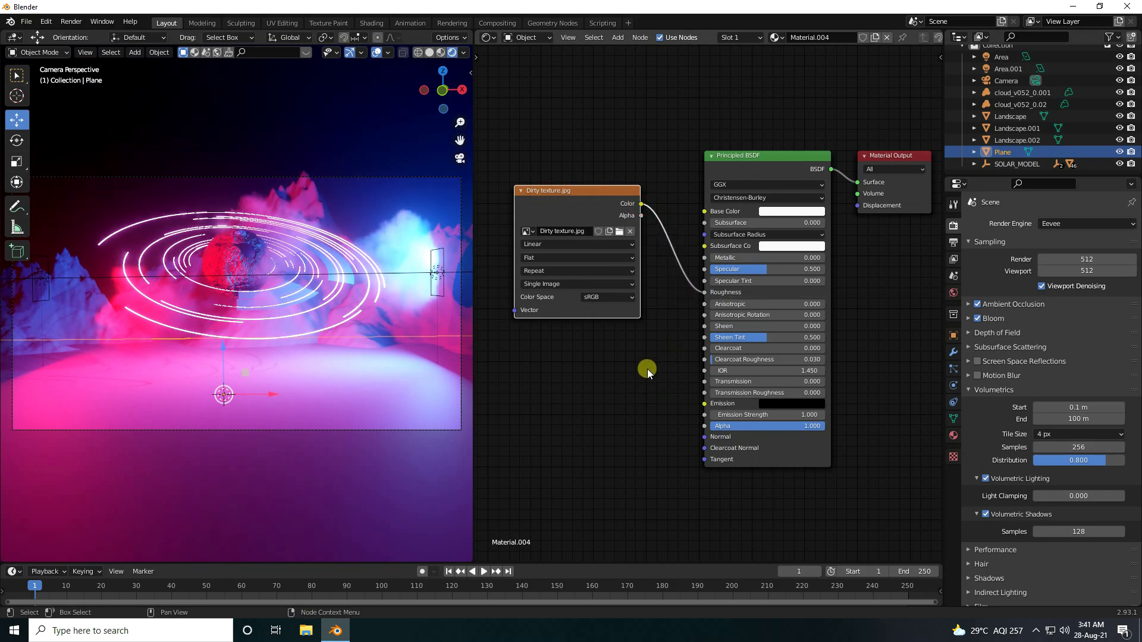
click(783, 211)
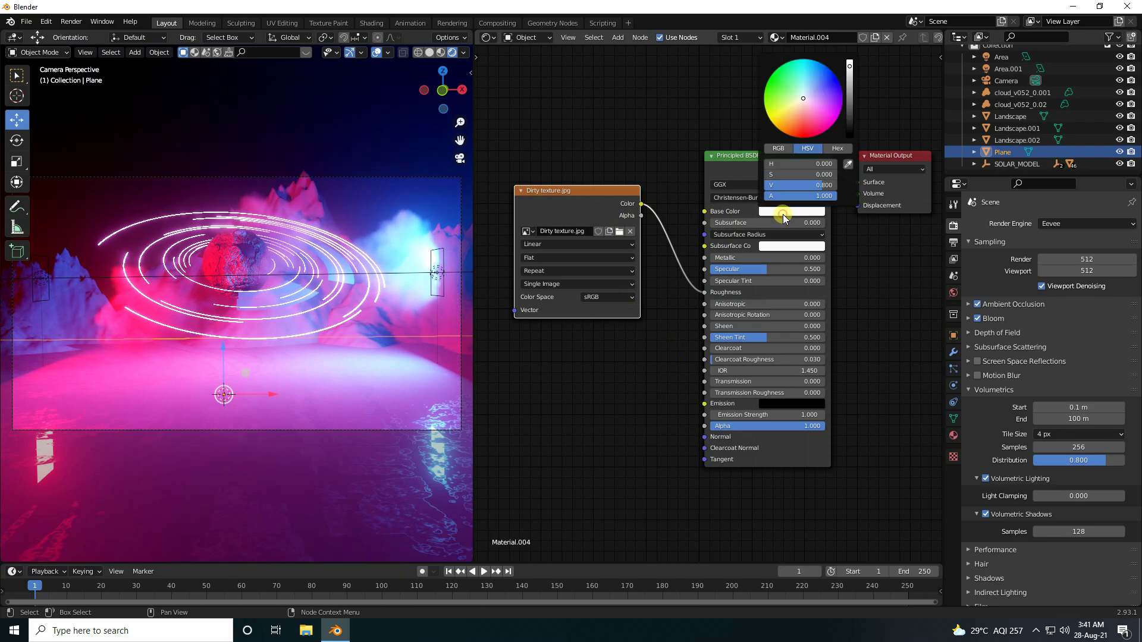
drag(852, 70, 851, 138)
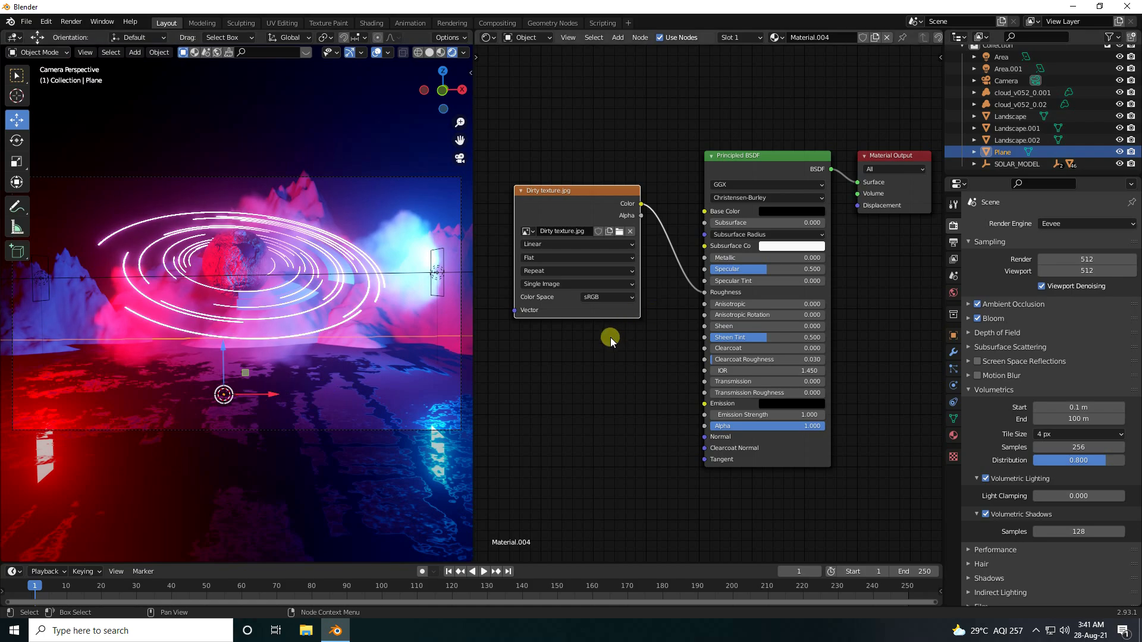
Add a ColorRamp node below the Dirty texture node in the ground material.
middle_drag(612, 337, 638, 348)
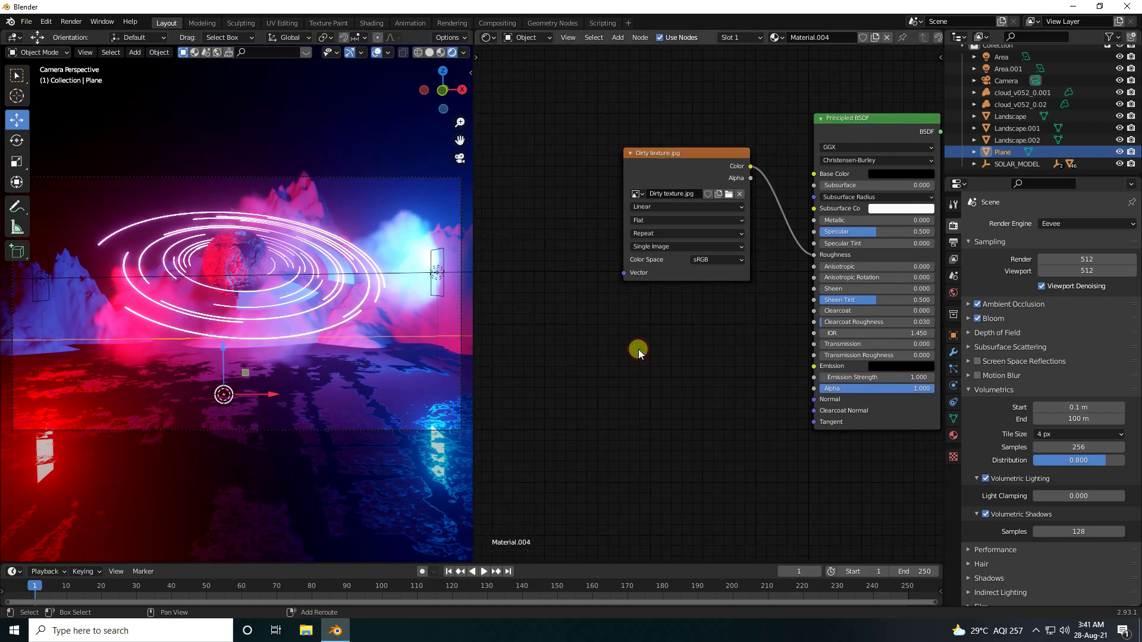
key(shift+a)
click(628, 349)
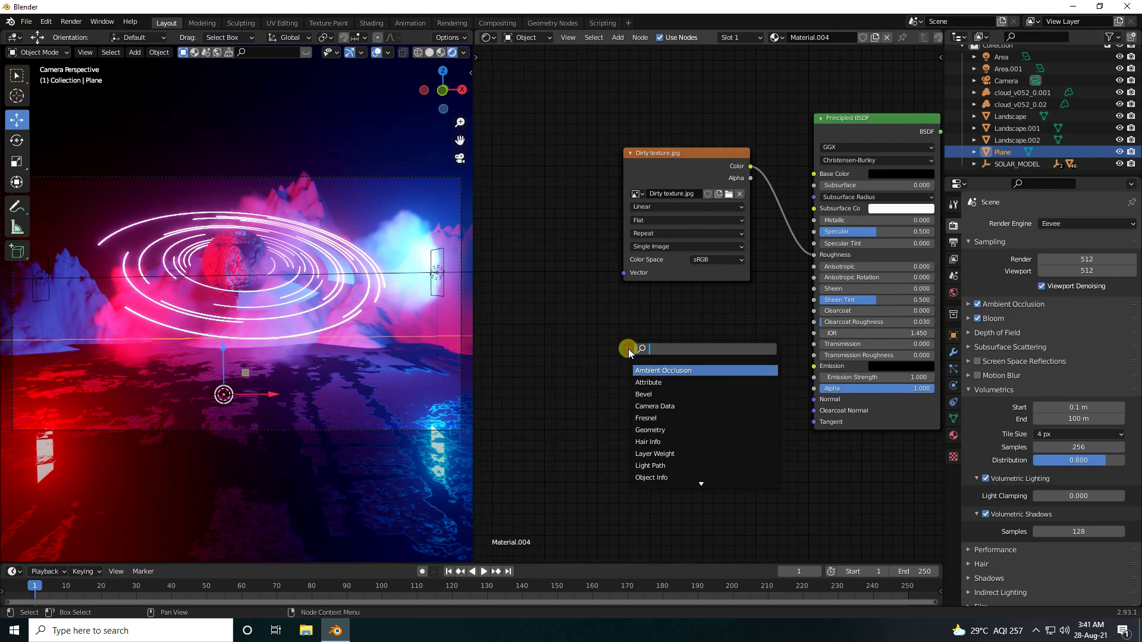
text(colo)
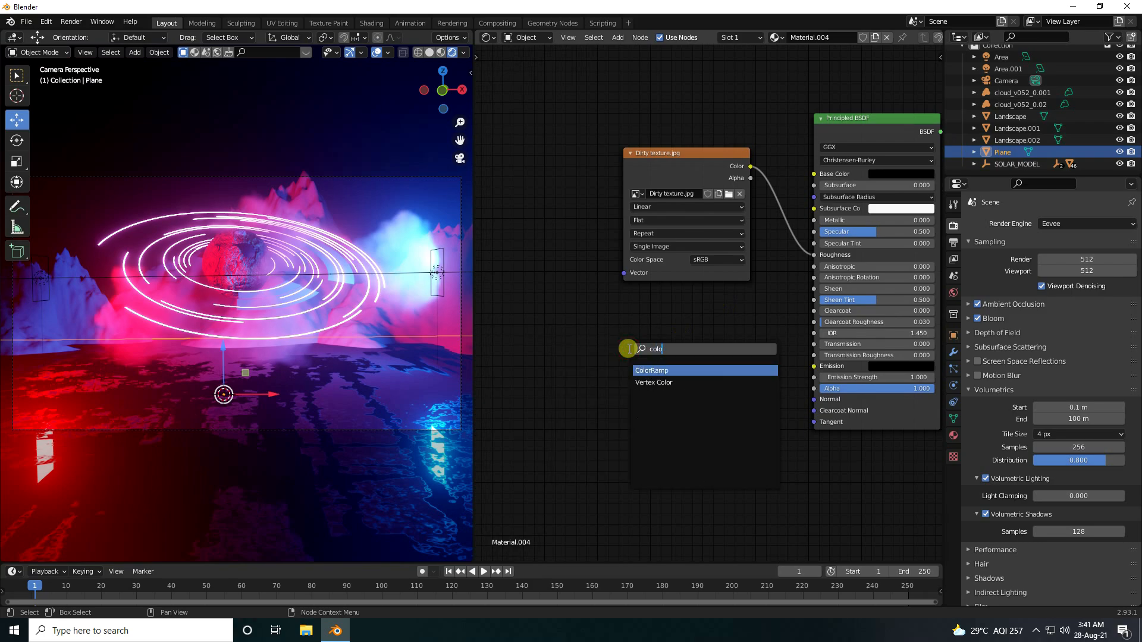
click(665, 371)
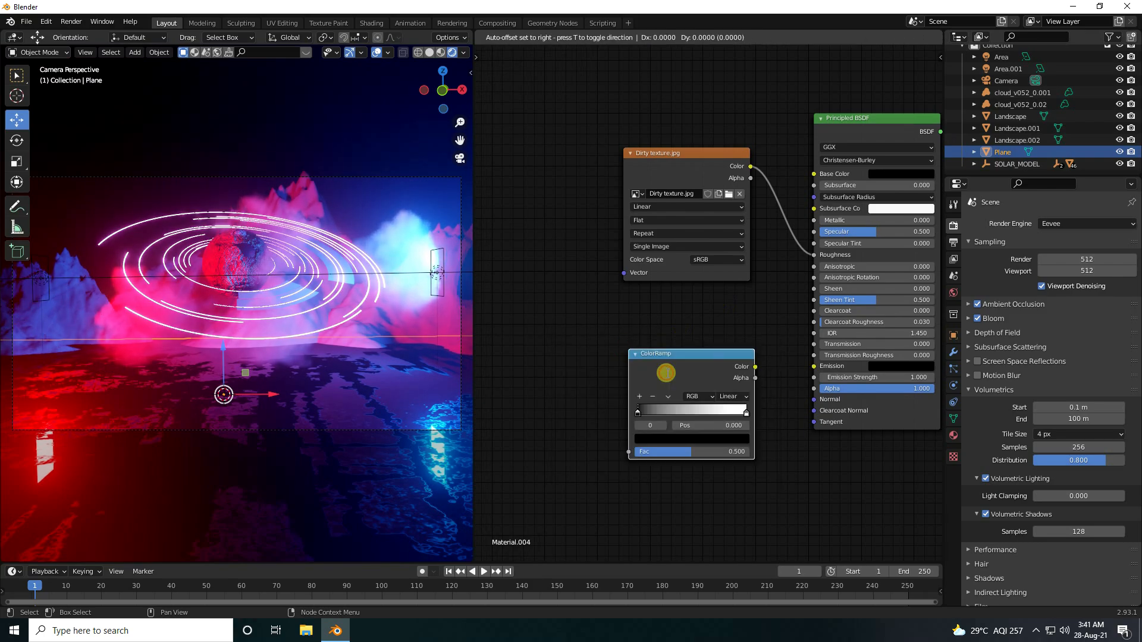
click(548, 334)
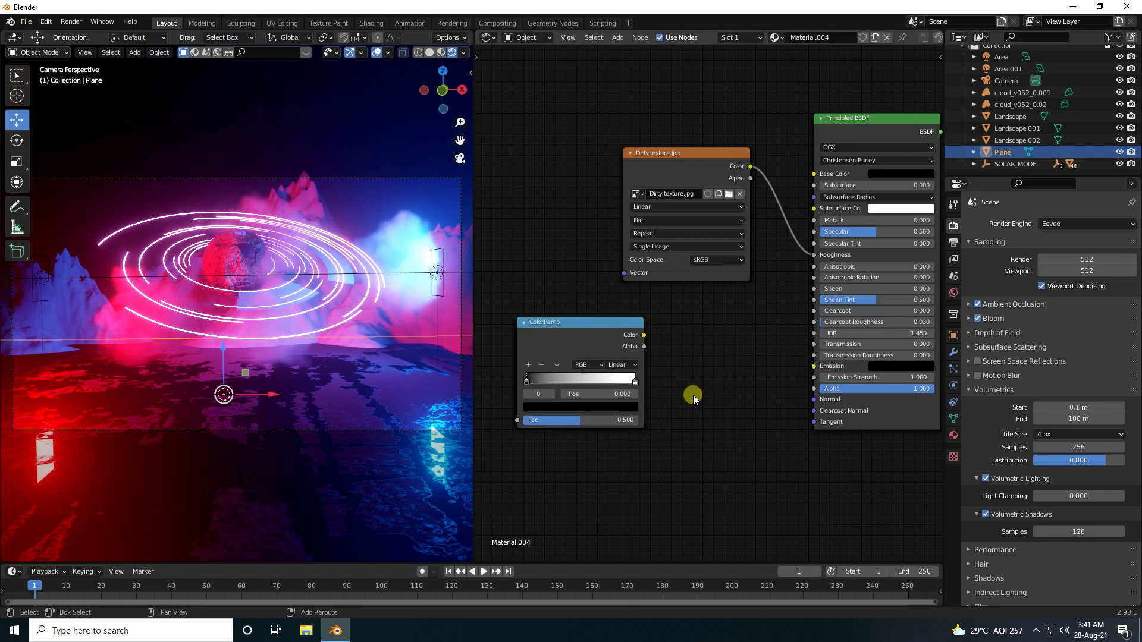
Add a Bump node between the ColorRamp and the Principled BSDF.
key(shift+a)
click(694, 395)
text(bum)
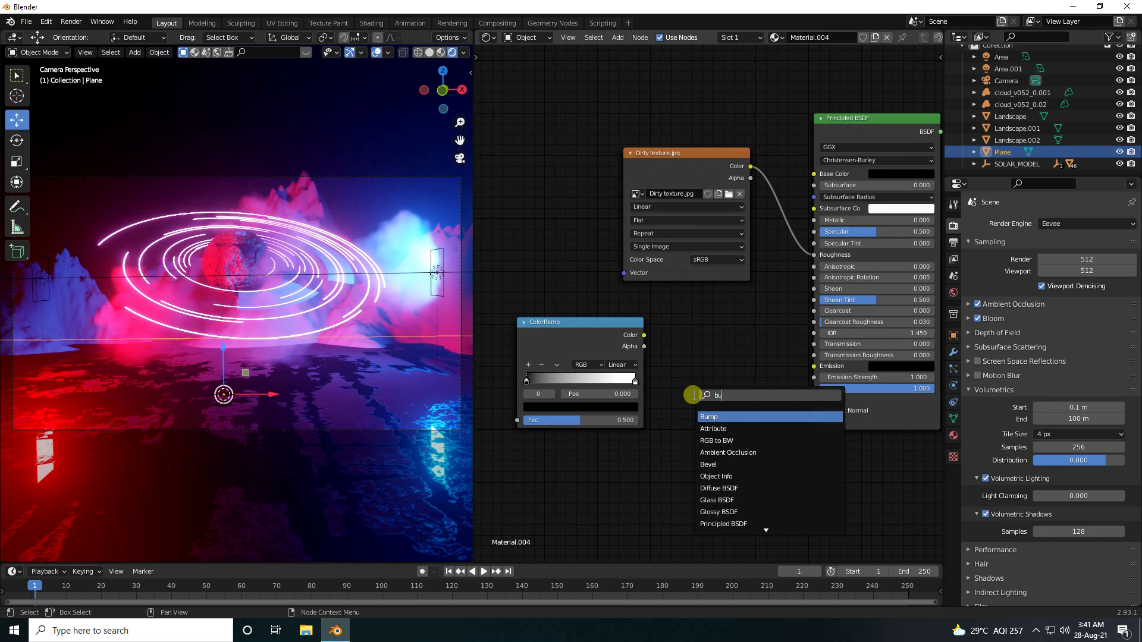
click(730, 419)
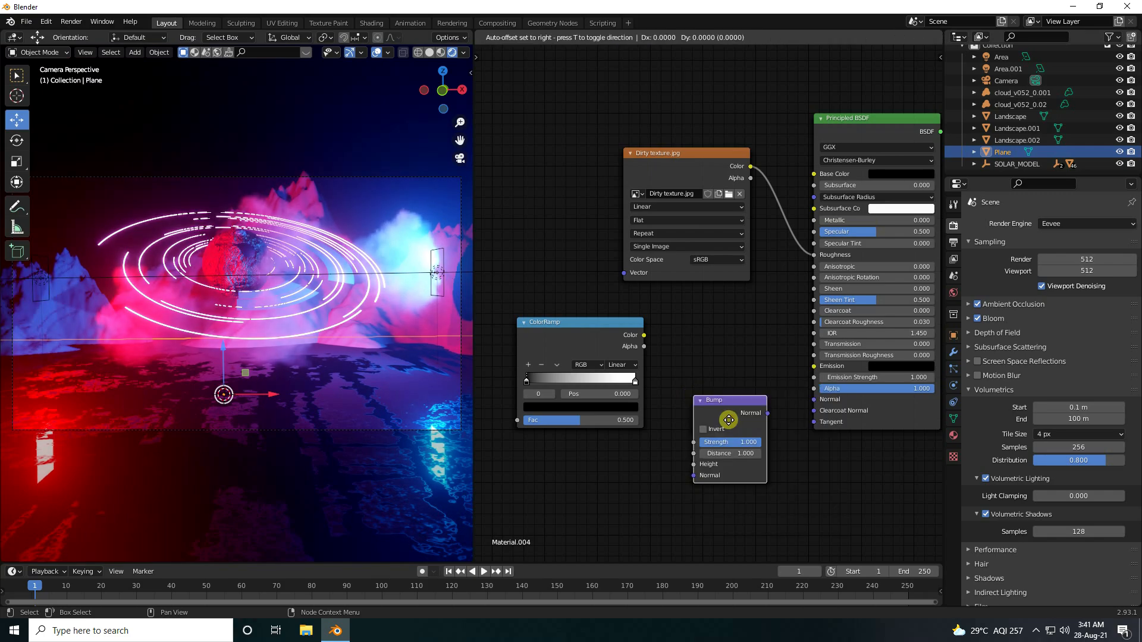
click(717, 404)
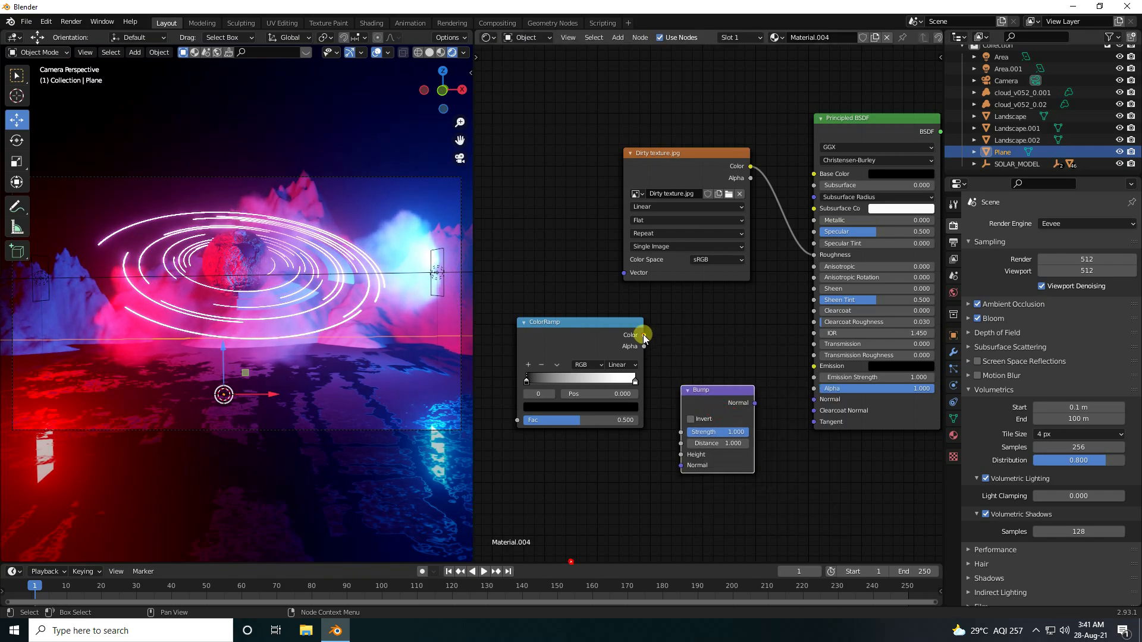
Link the Dirty texture's Color through the ColorRamp Fac and Color into the Bump Height, and the Bump output into the Principled BSDF Normal.
drag(644, 337, 678, 460)
drag(721, 390, 814, 399)
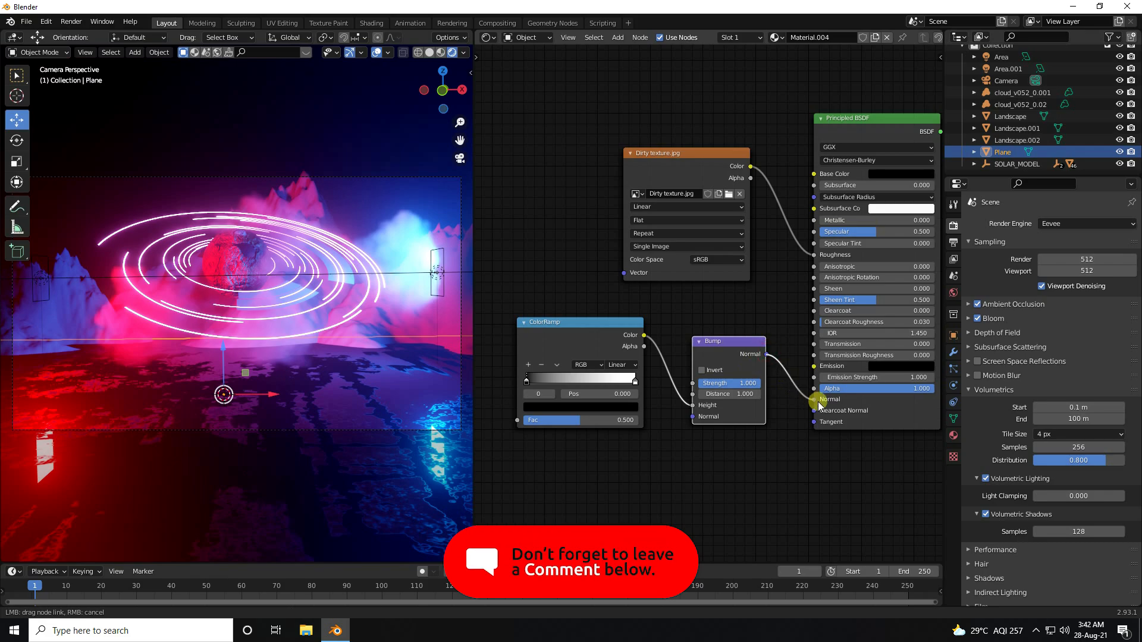
drag(658, 158, 586, 128)
drag(573, 321, 599, 310)
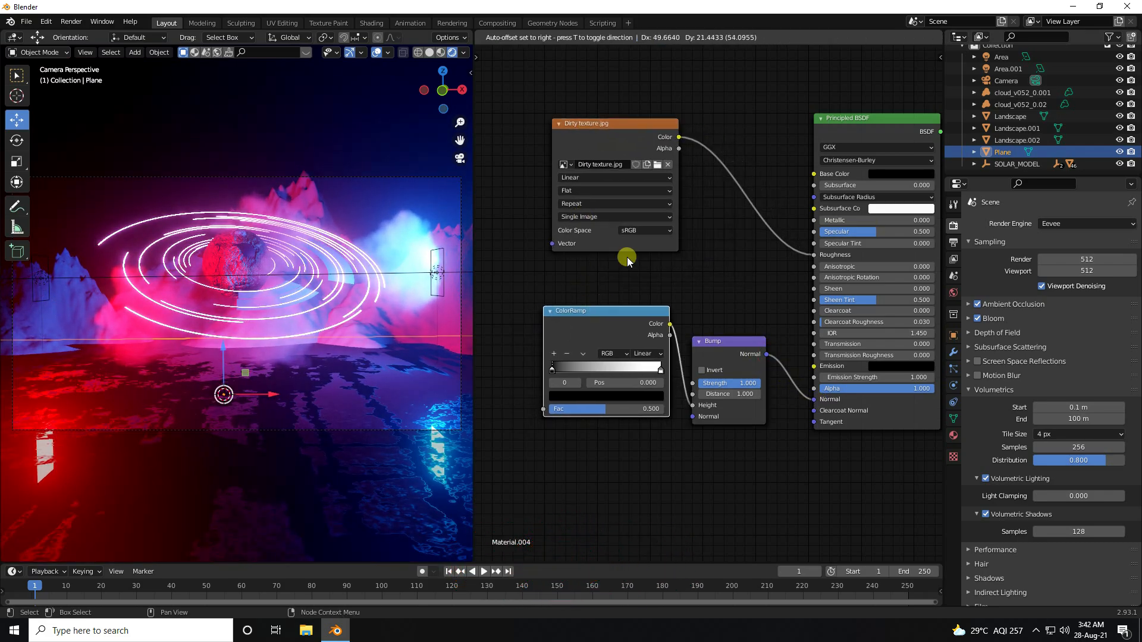
mouse_move(679, 139)
mouse_down()
mouse_move(545, 341)
mouse_move(539, 410)
mouse_up()
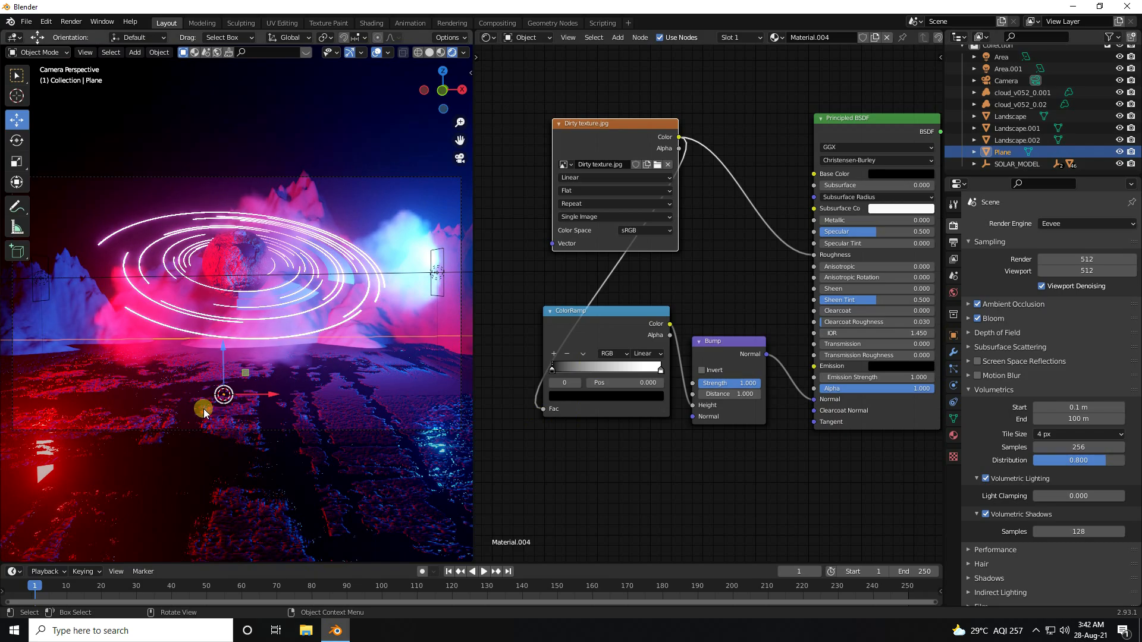
Add a Mapping node in front of the Dirty texture node.
middle_drag(612, 434, 739, 418)
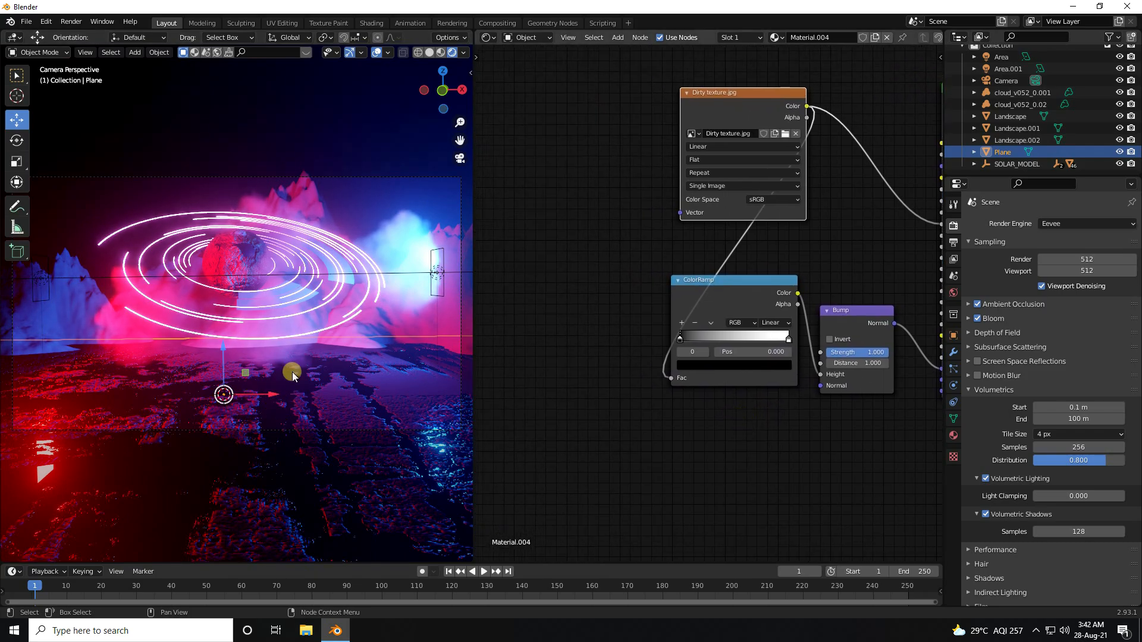
key(shift+a)
click(568, 387)
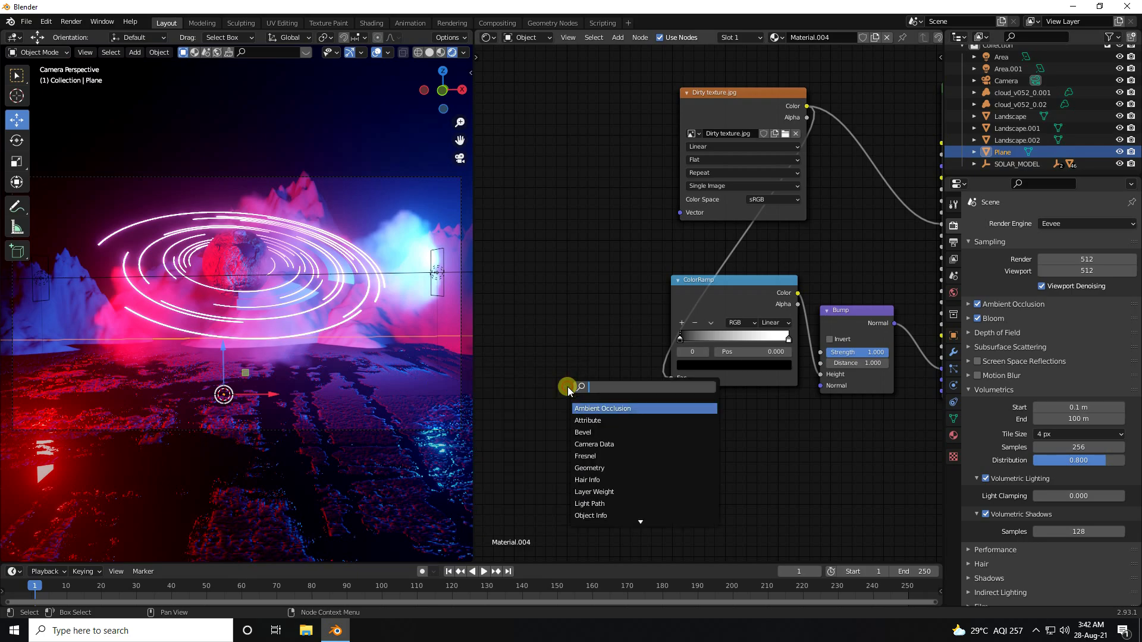
text(mapp)
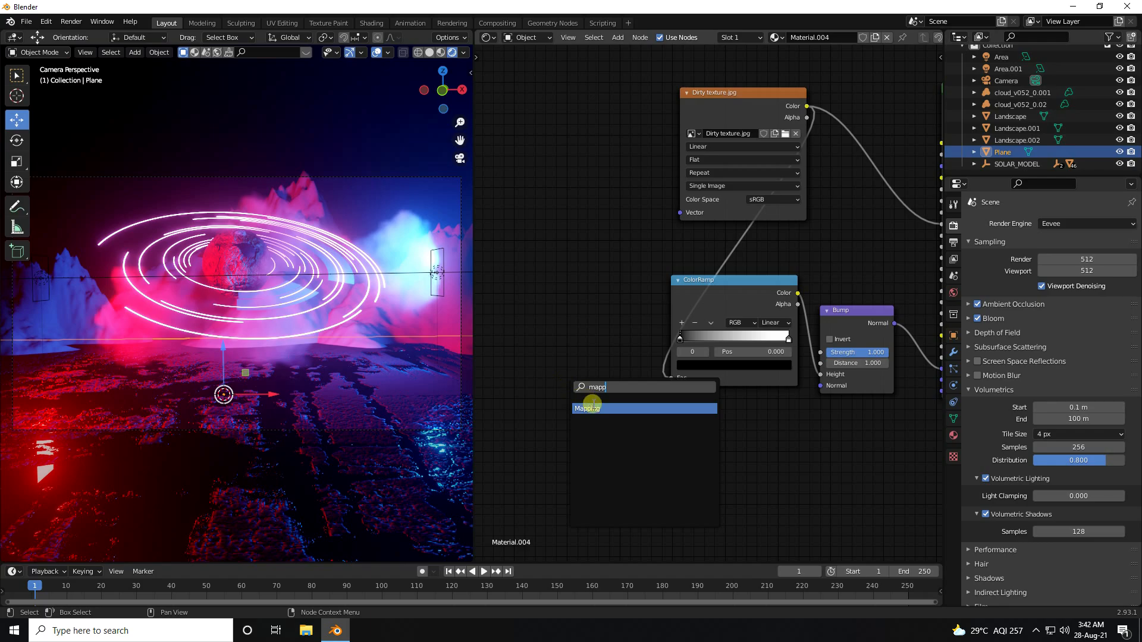
click(595, 409)
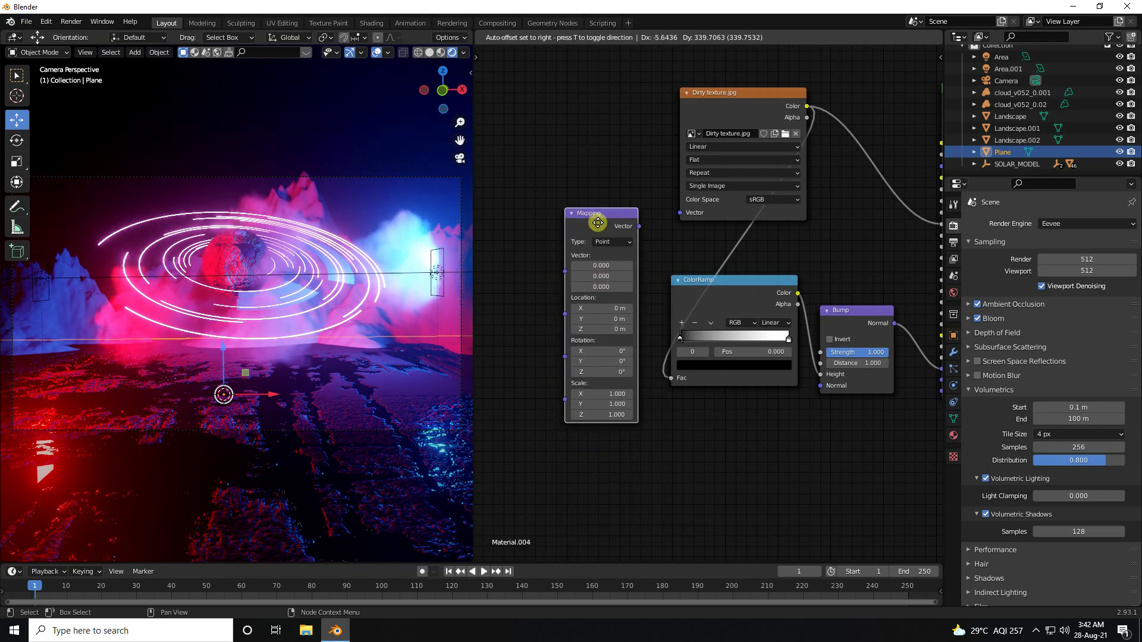
click(597, 231)
click(613, 469)
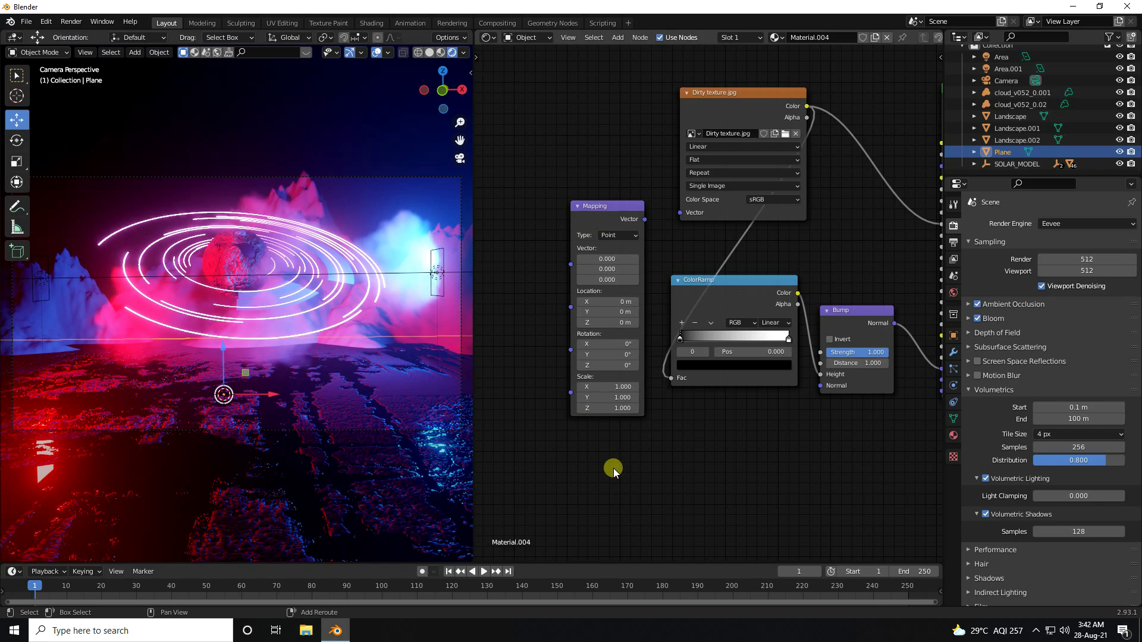
Add a Texture Coordinate node in front of the Mapping node.
key(shift+a)
click(614, 469)
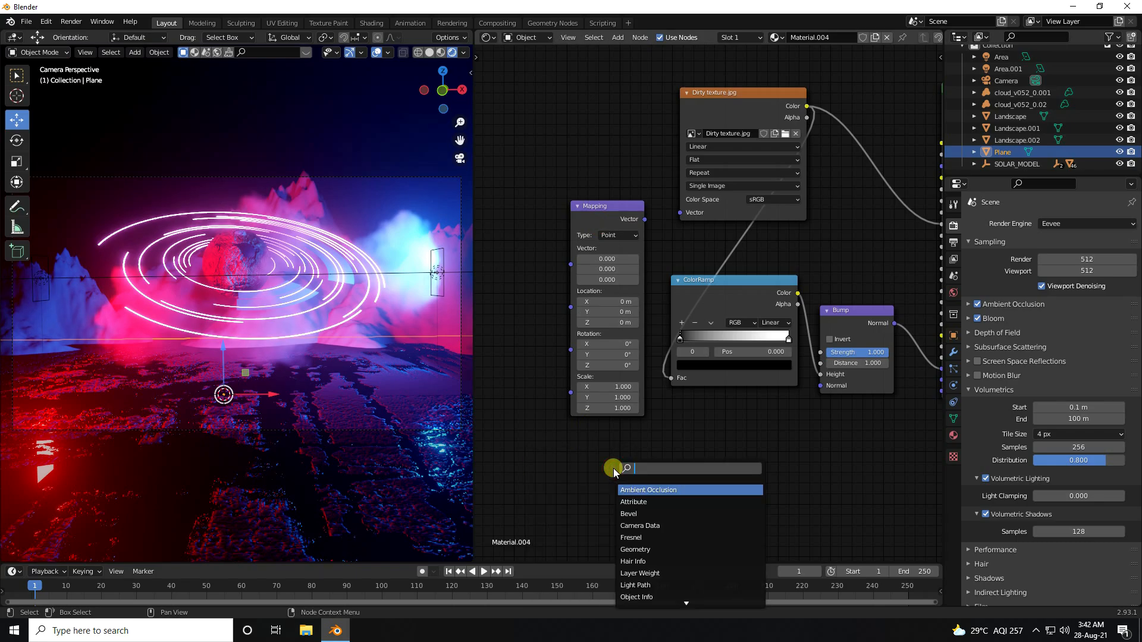
text(coo)
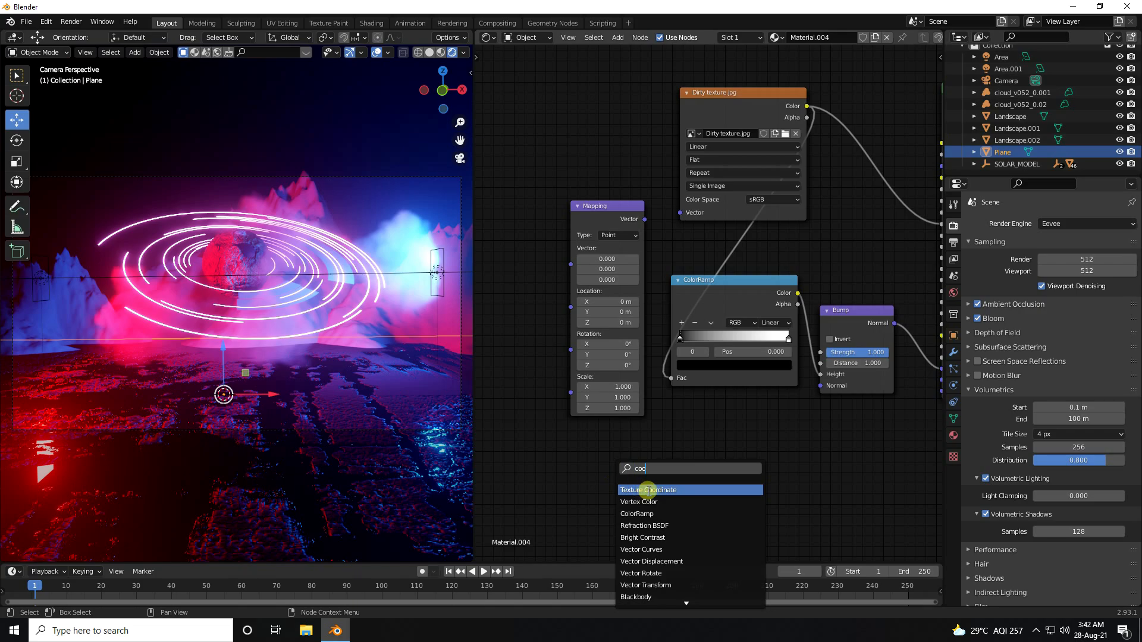
click(647, 490)
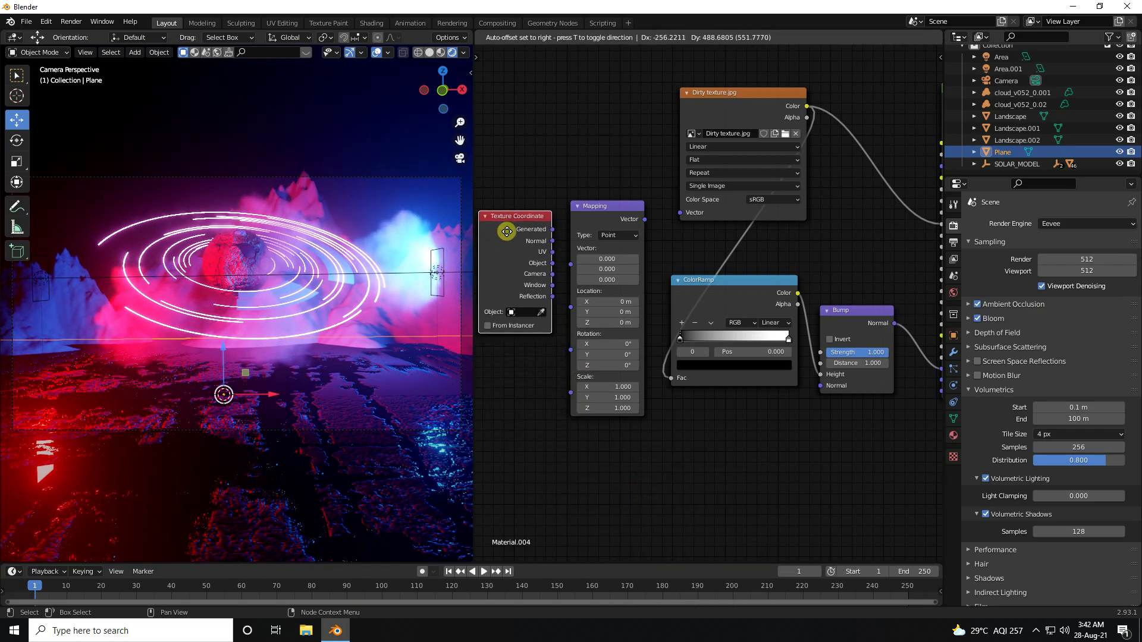
click(493, 230)
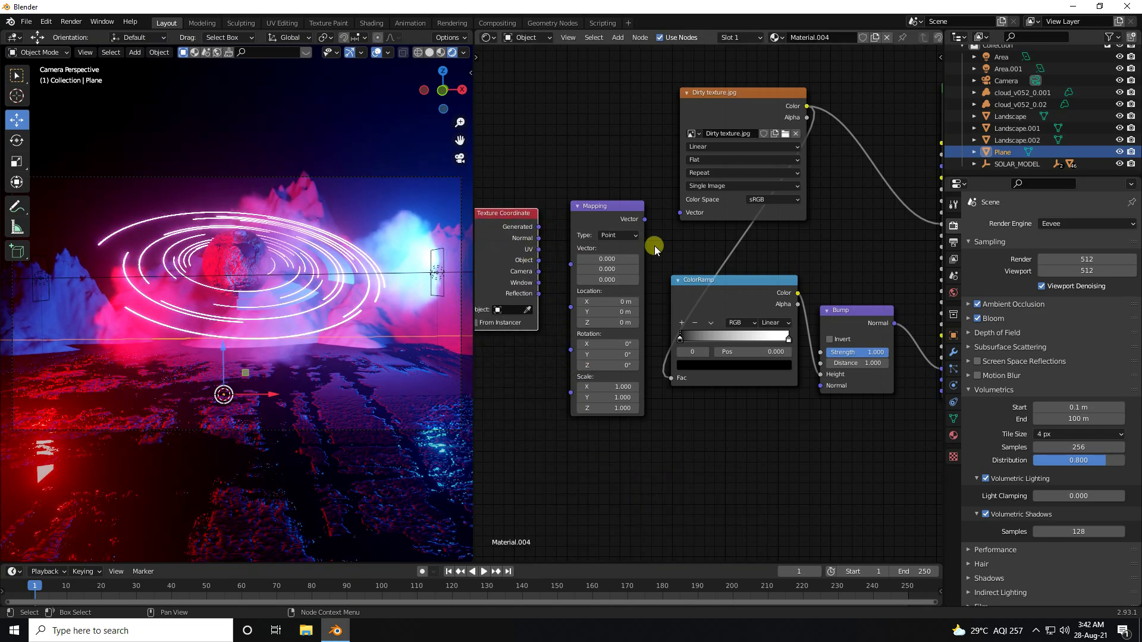
Link the Texture Coordinate UV output through the Mapping node into the Dirty texture's Vector, with Mapping scale 3 on X, Y and Z.
drag(656, 221, 668, 215)
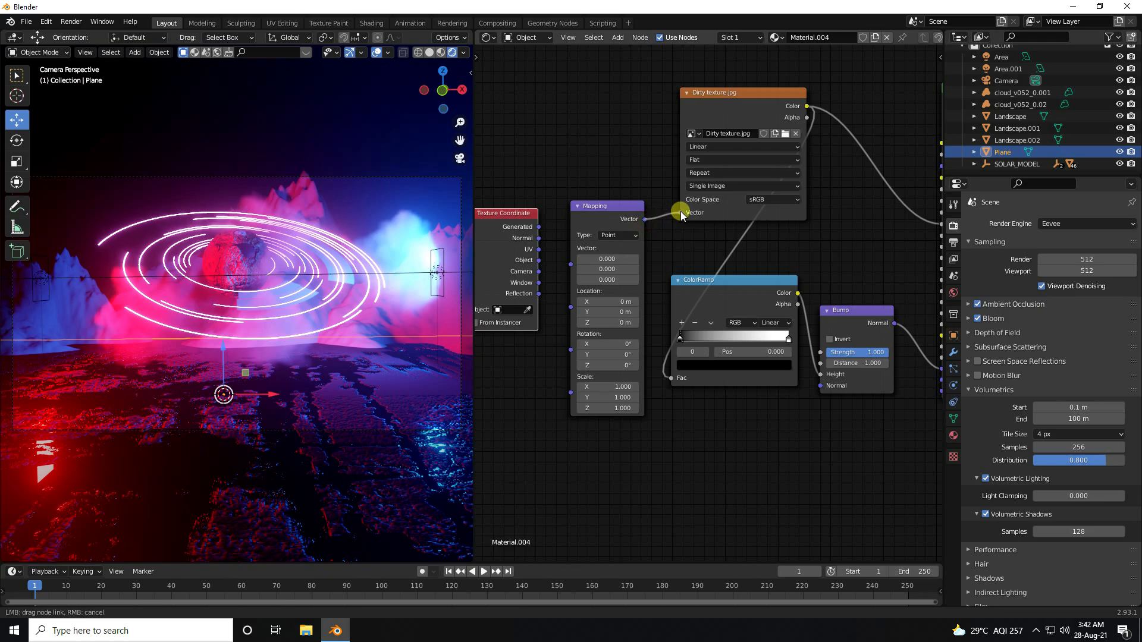
drag(661, 303, 661, 303)
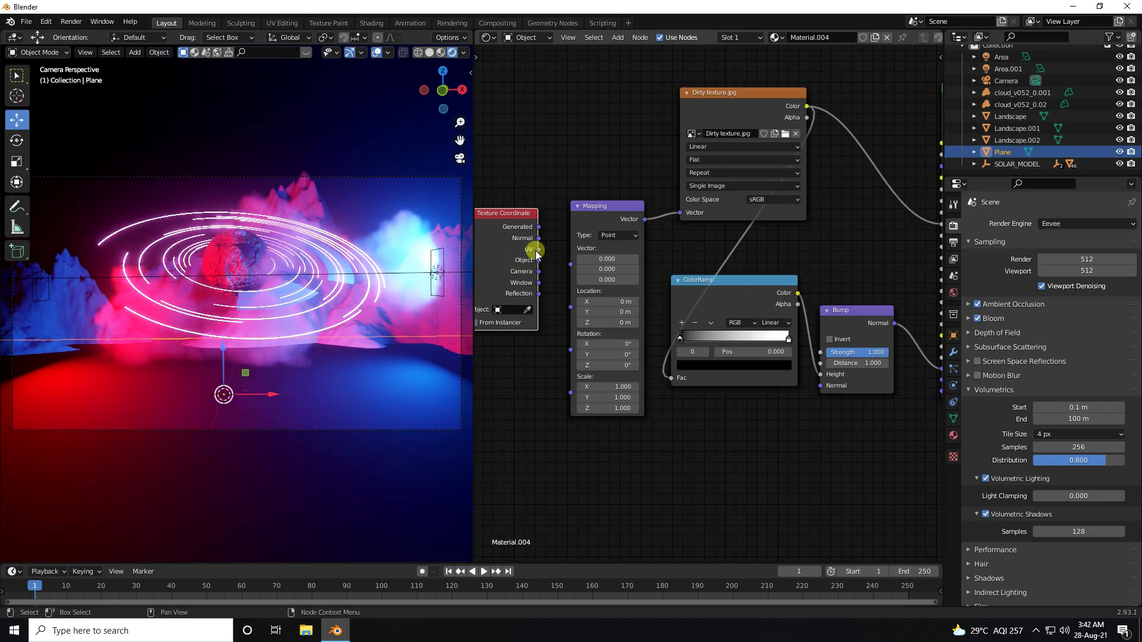
drag(539, 250, 572, 265)
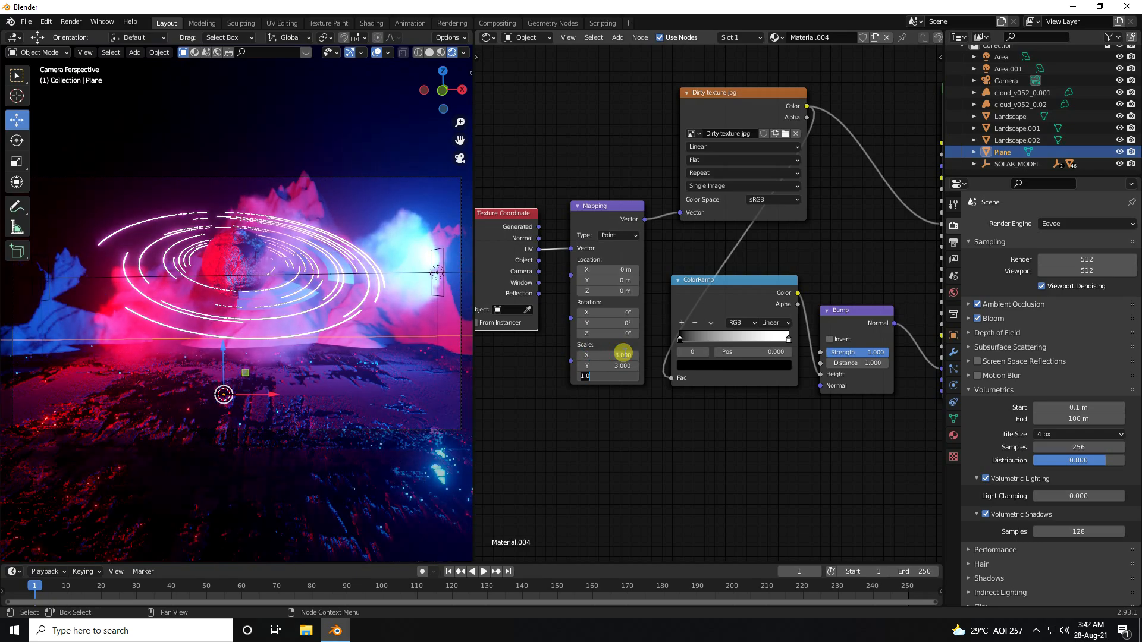
key(Return)
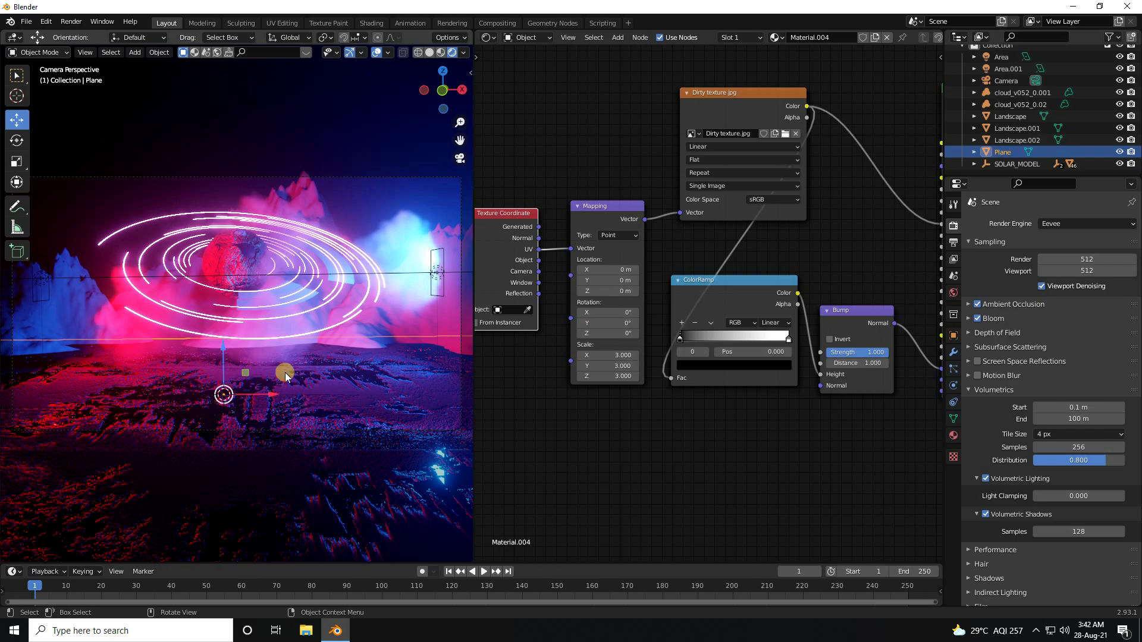
Replace the shader editor with a 3D viewport and move the camera back to Y location -10.86 m.
click(489, 38)
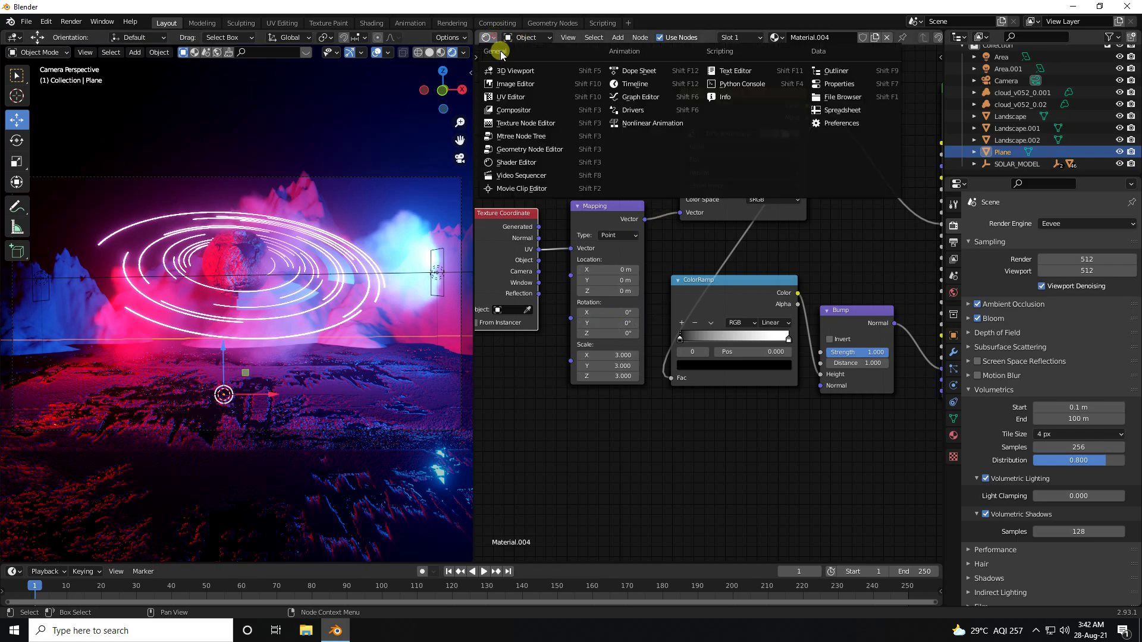
click(524, 72)
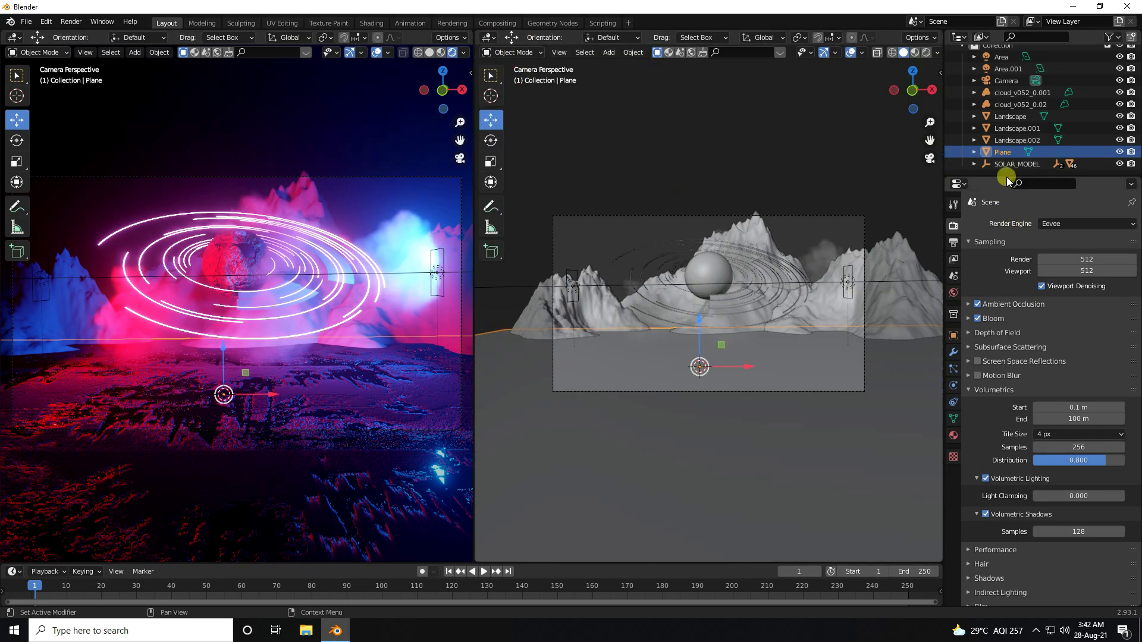
click(1009, 82)
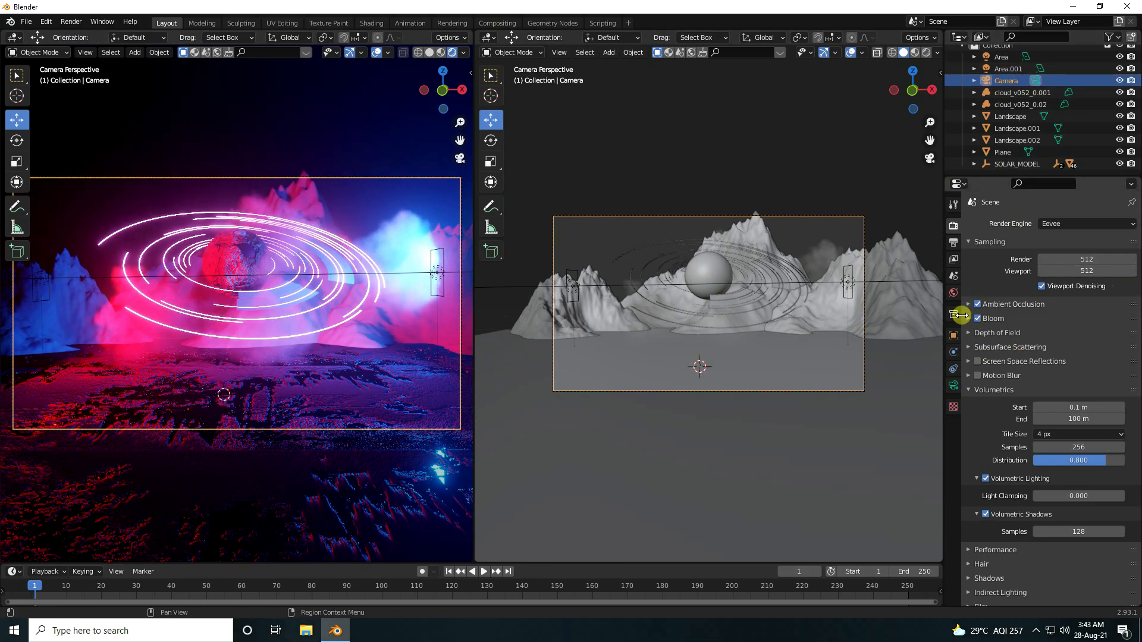
click(954, 336)
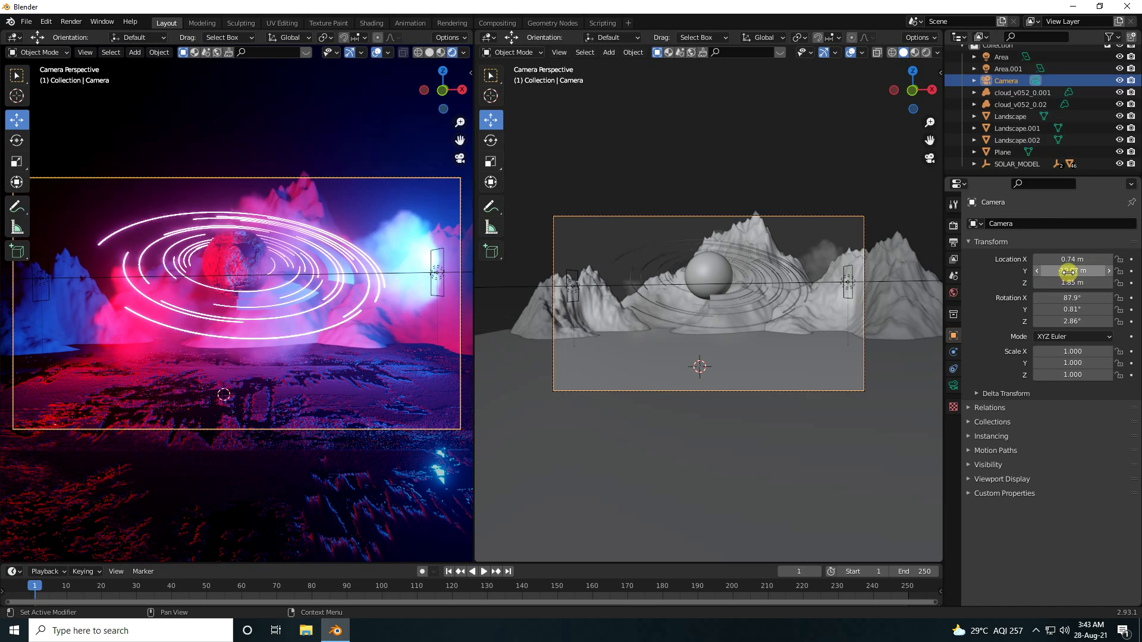
drag(1068, 272, 1027, 273)
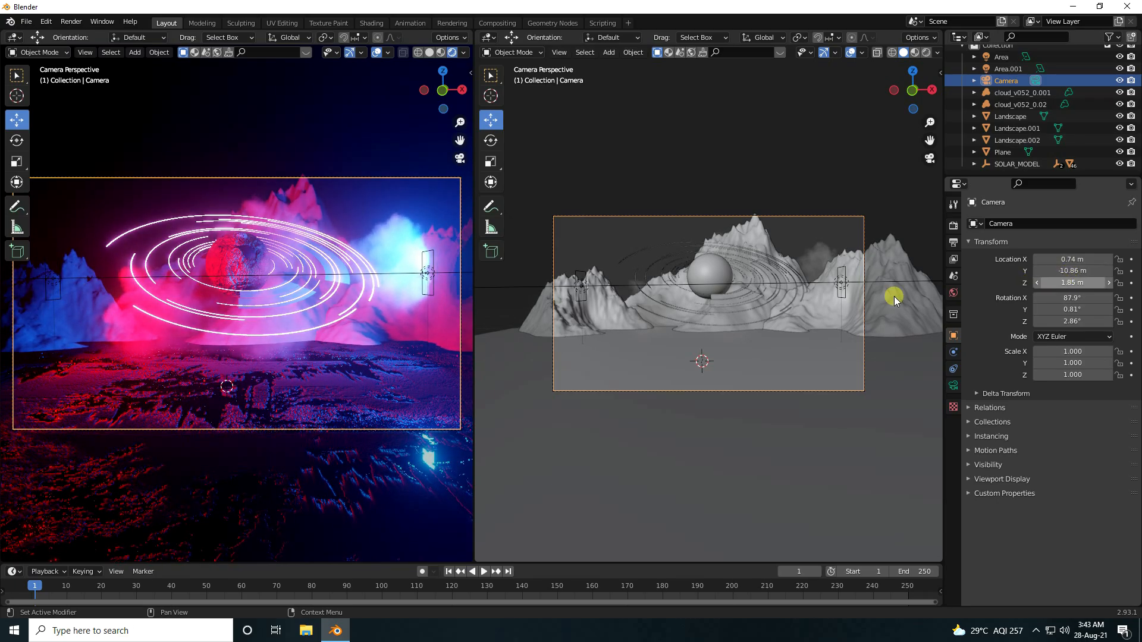
Widen the rendered viewport and scale the cloud_v052_0.02 volume uniformly by 0.998.
drag(474, 283, 522, 279)
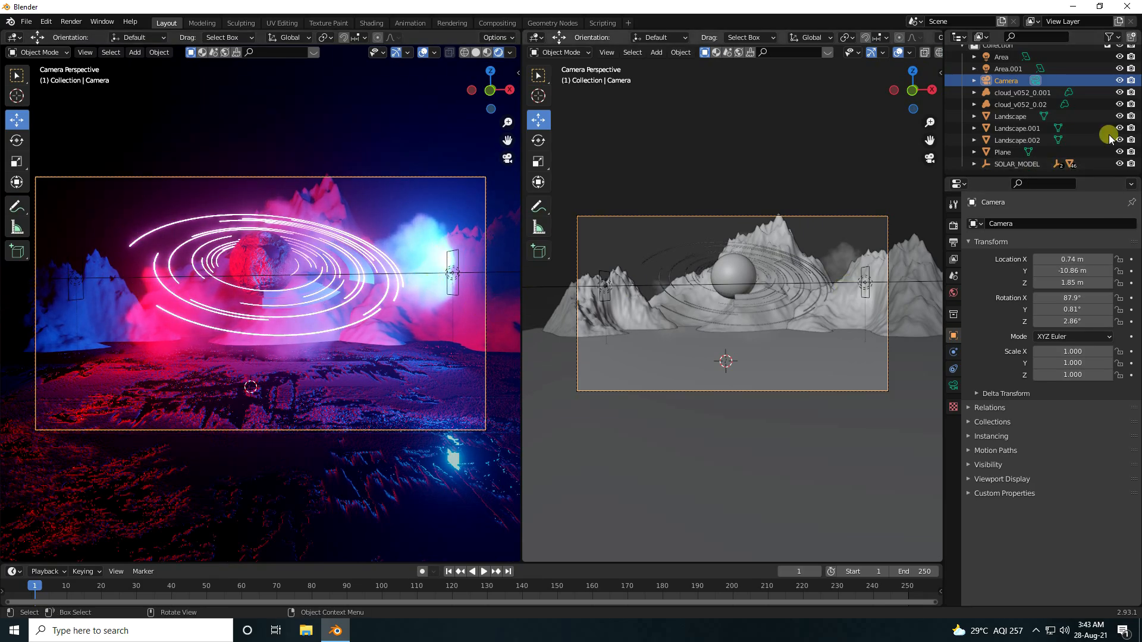
click(1010, 104)
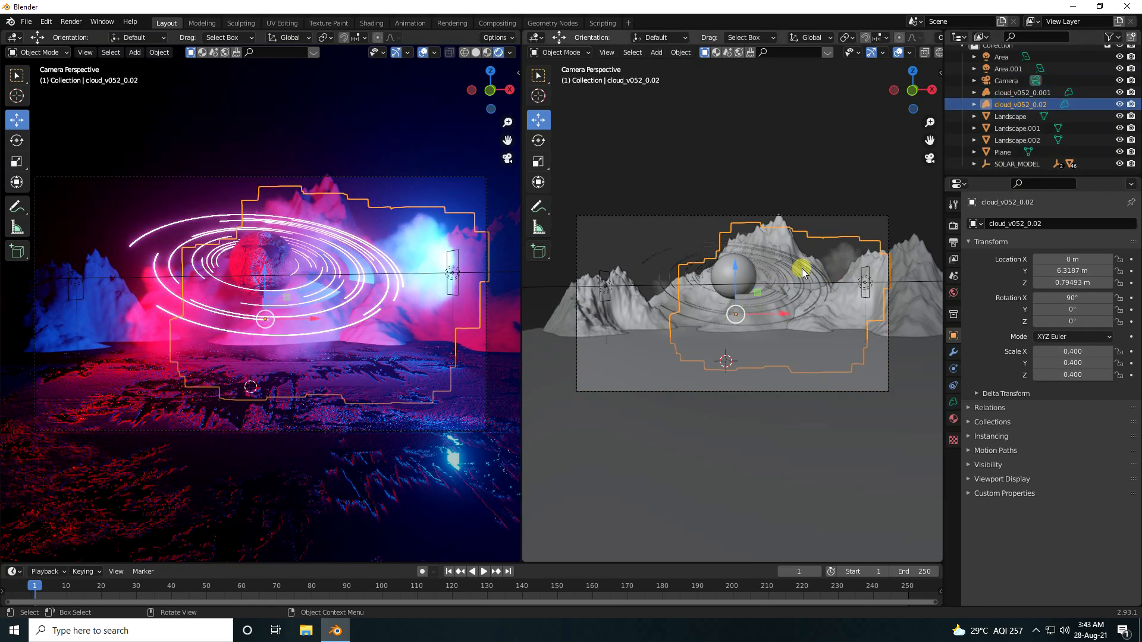
key(s)
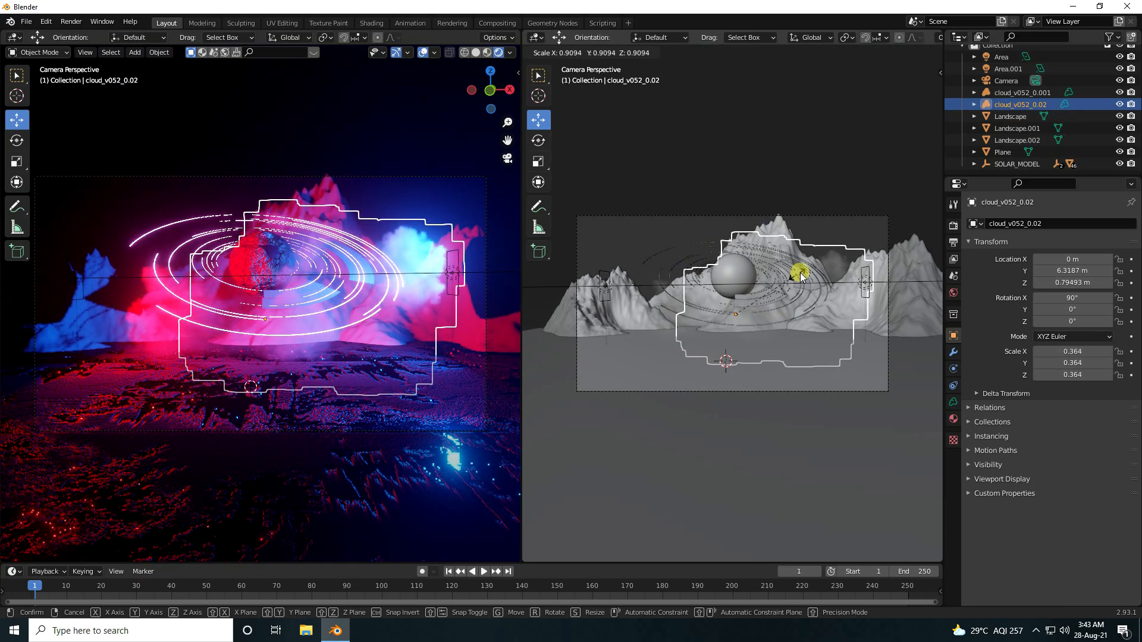
click(804, 274)
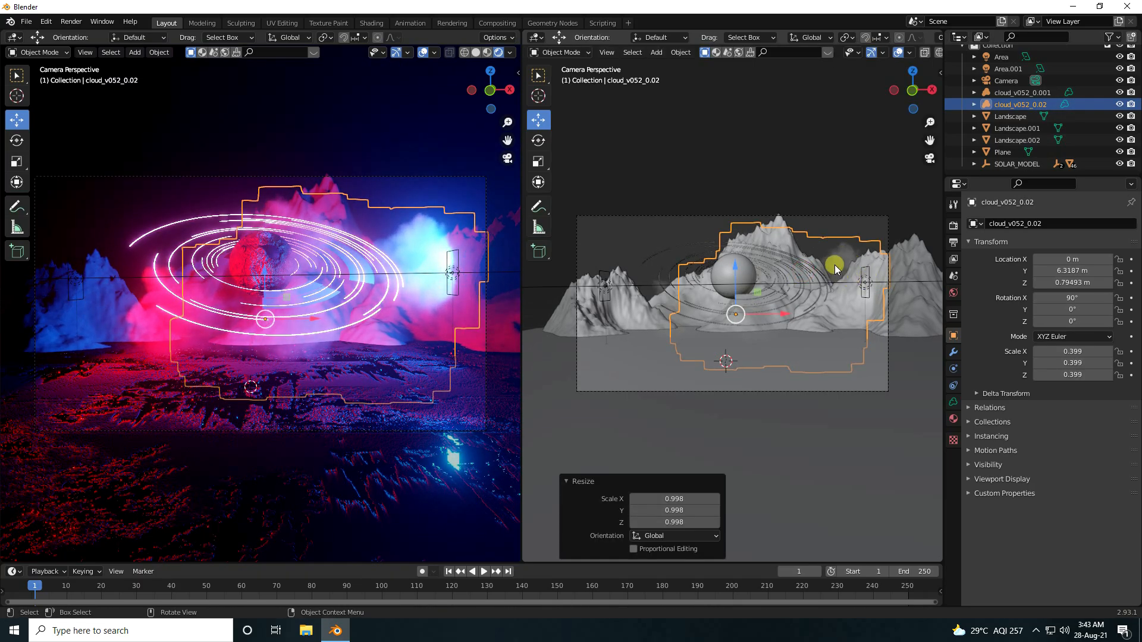
Move the blue Area.001 light outward and back to about X 4.768 m, Y 4.6027 m.
middle_drag(849, 284, 921, 296)
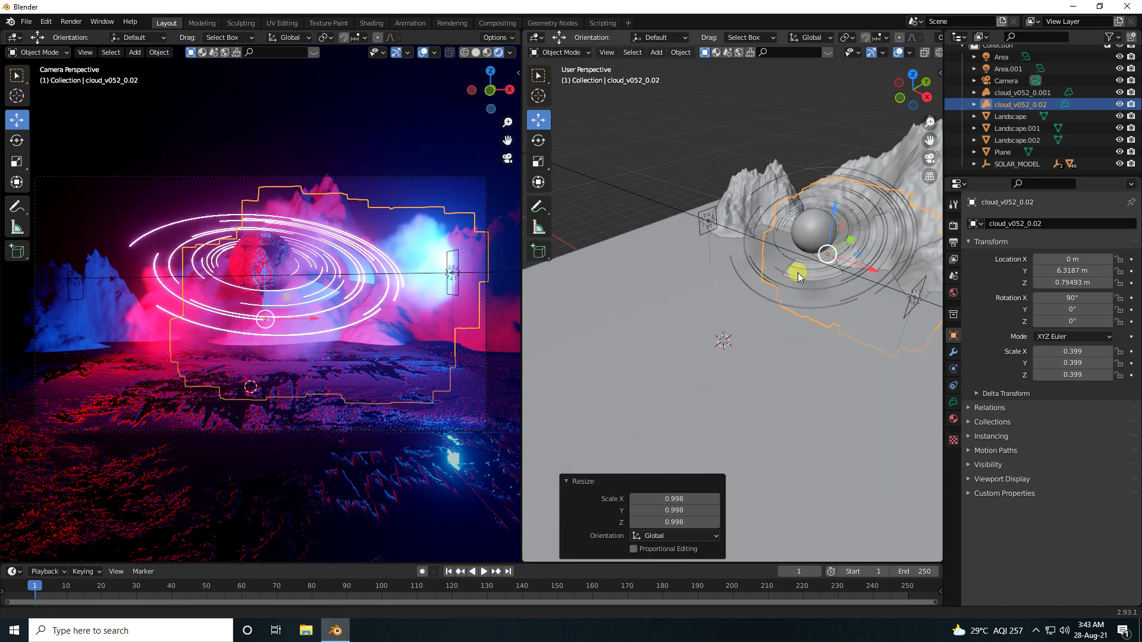
middle_drag(798, 273, 654, 301)
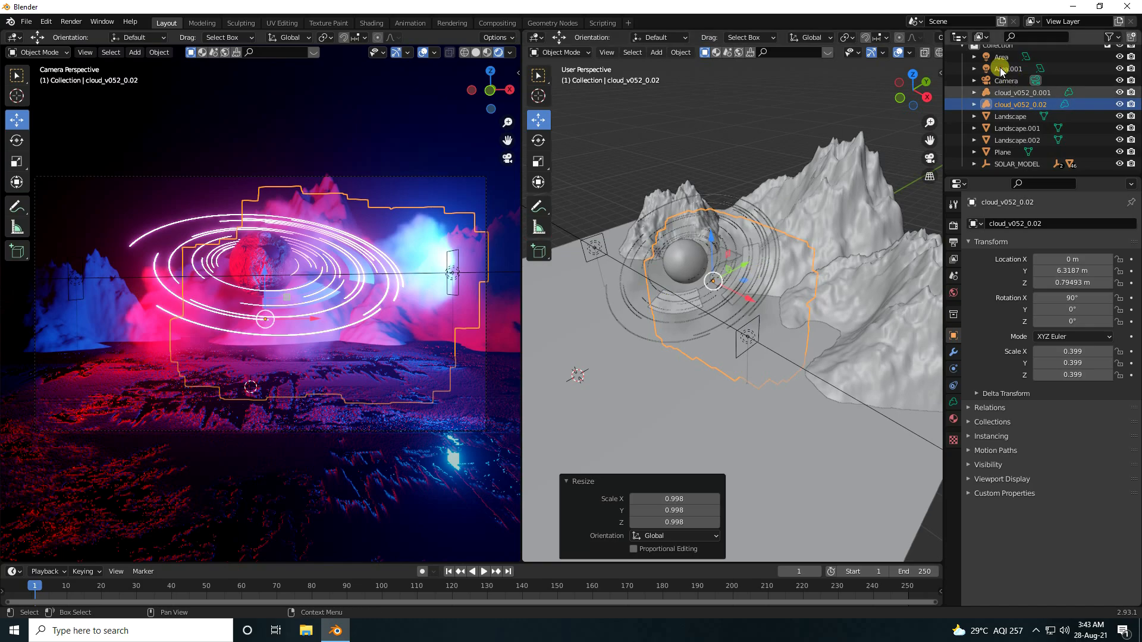
click(1002, 69)
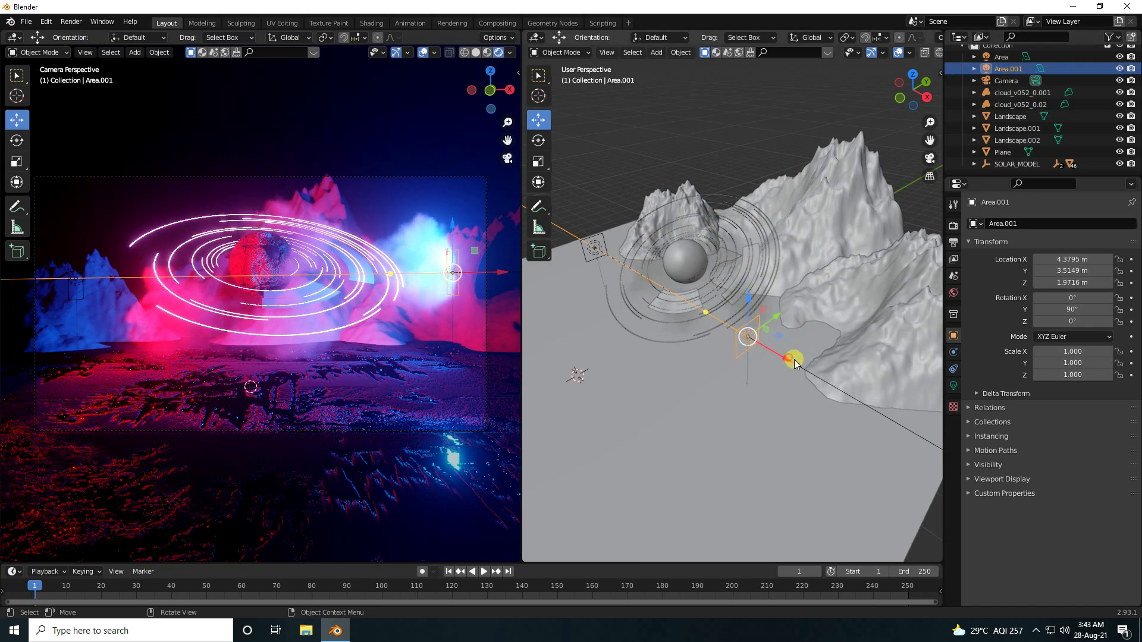
drag(795, 364, 823, 304)
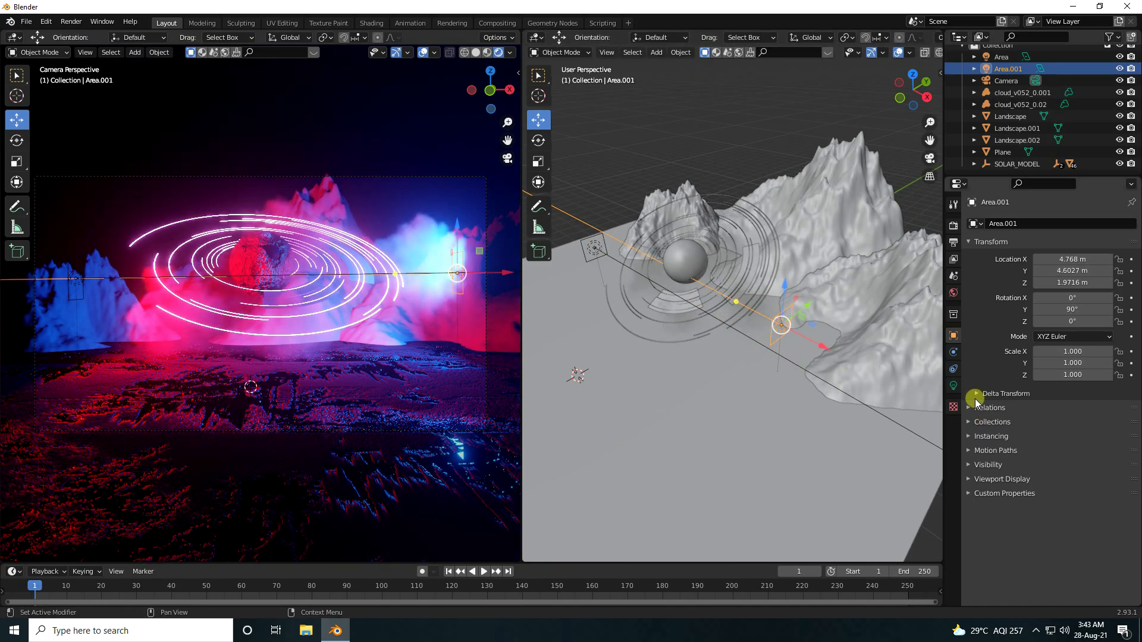
Set the power of the red Area light to 1000 W.
click(954, 386)
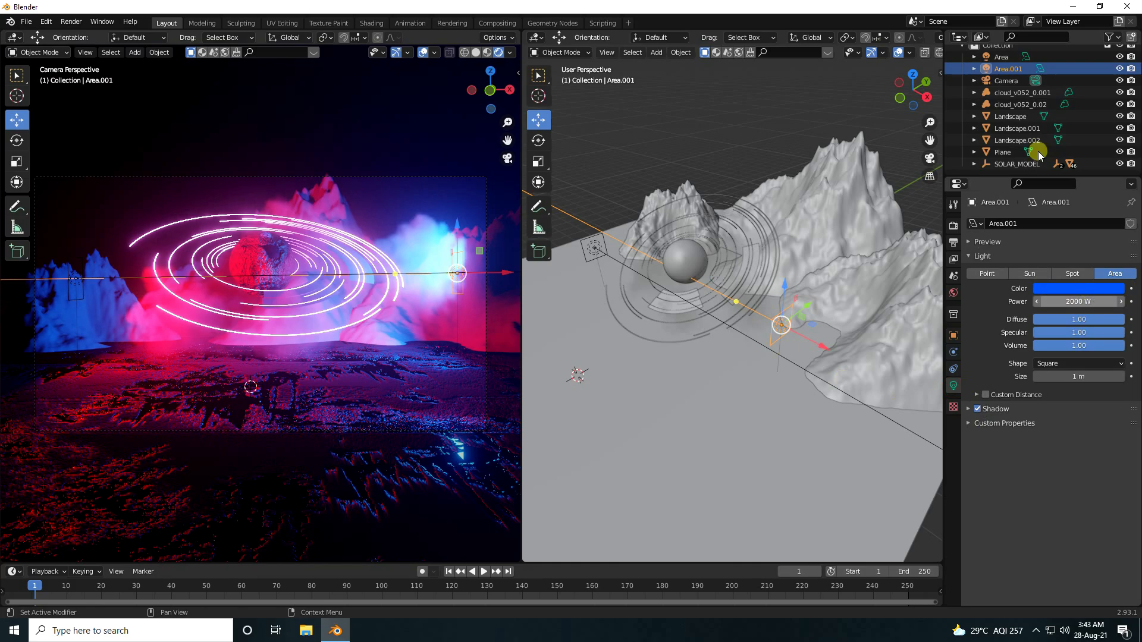
click(1001, 56)
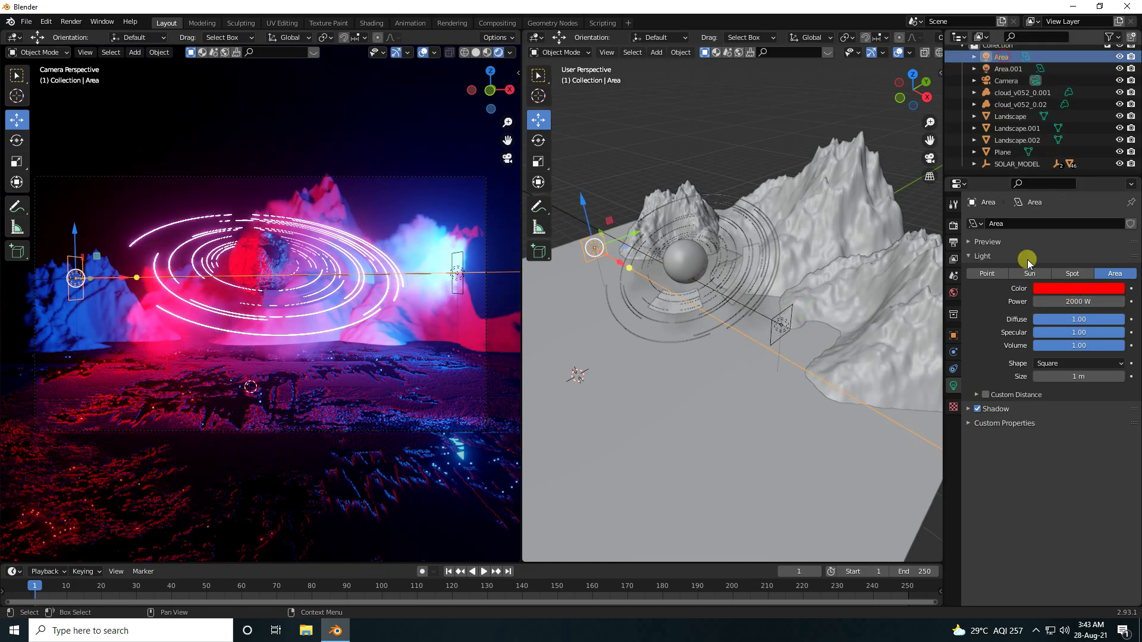
click(1062, 302)
text(10)
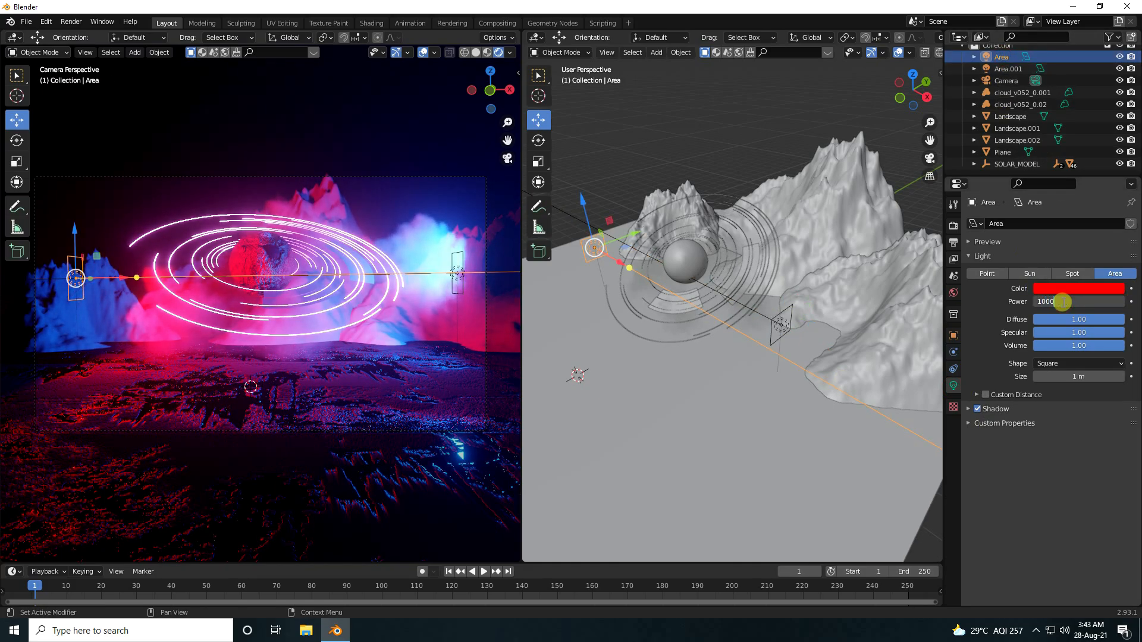
key(Return)
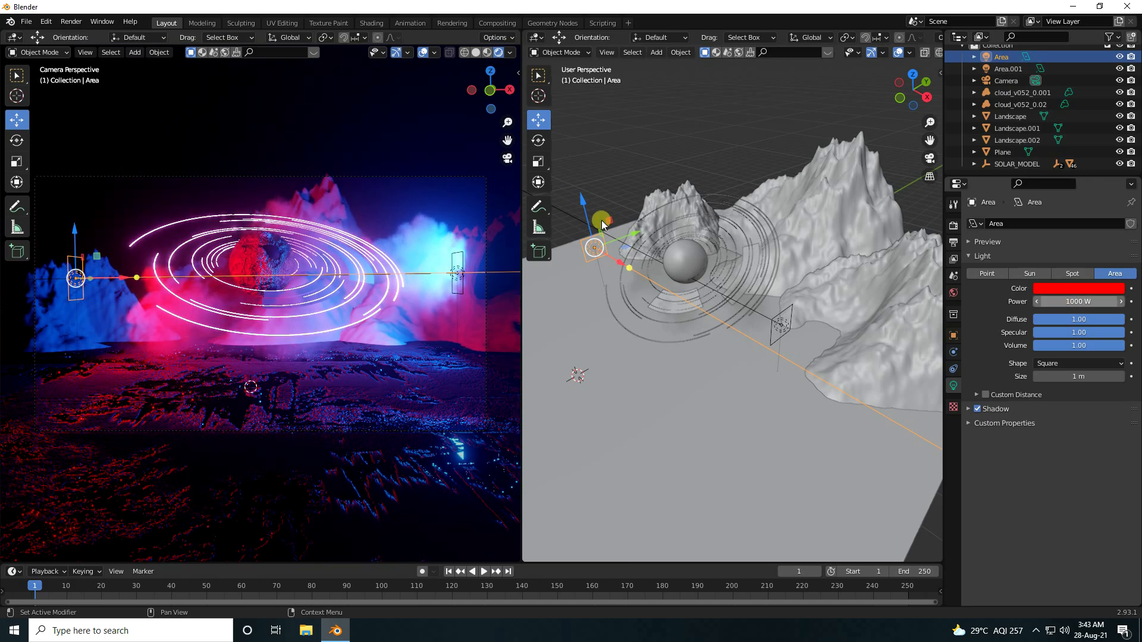
Return the solid viewport to camera view and raise the cloud_v052_0.02 volume by about 0.099 m on Z.
key(KP_0)
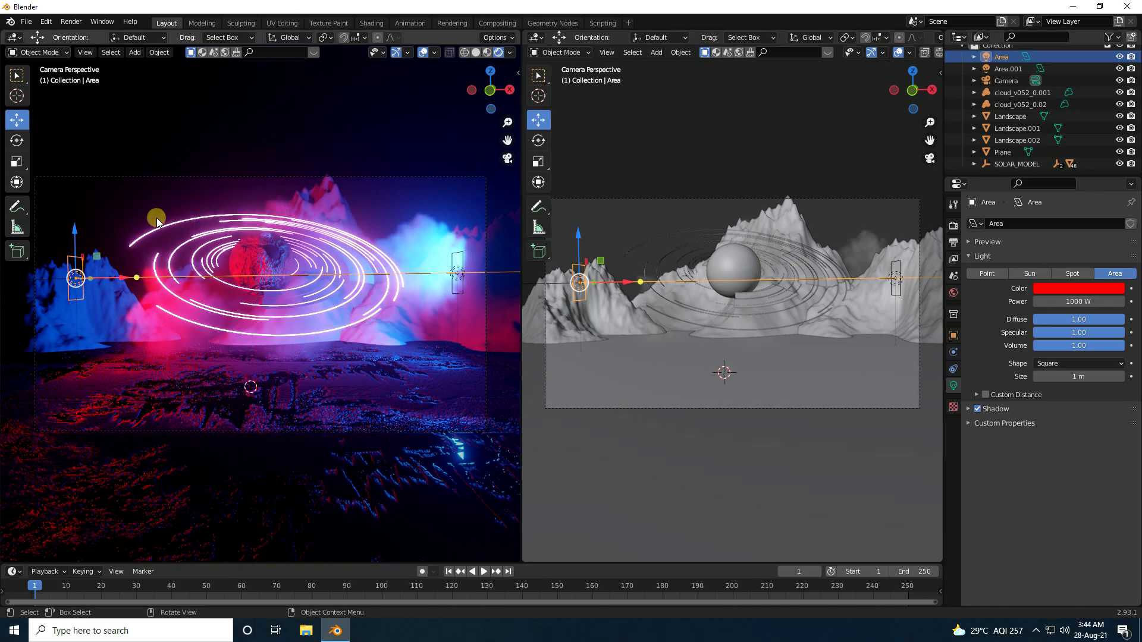
click(1020, 104)
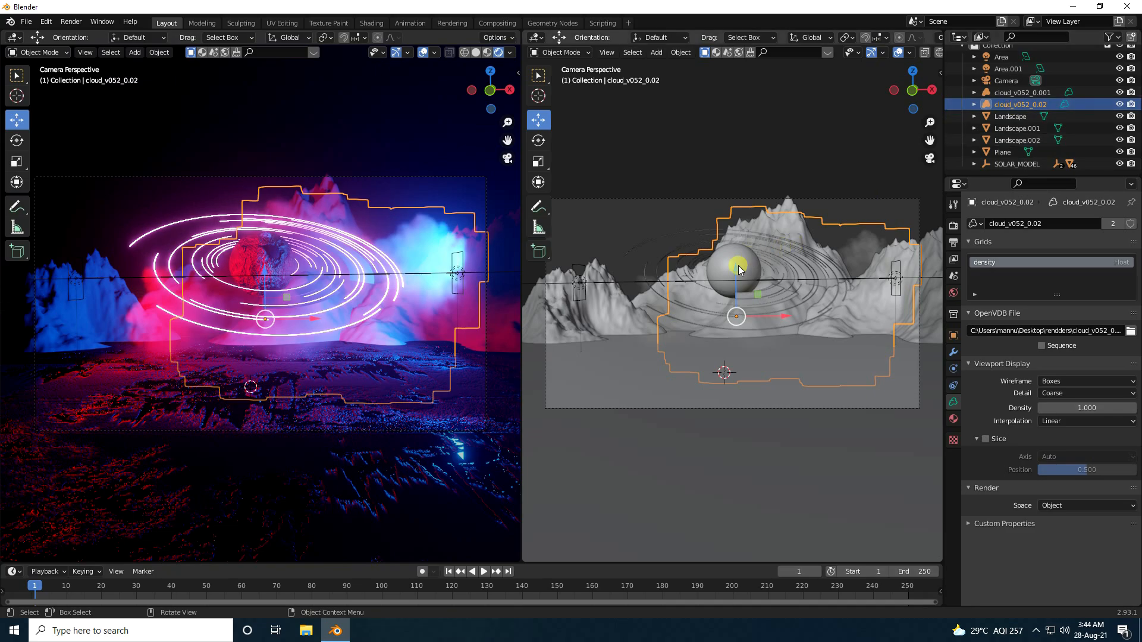
drag(736, 274, 735, 264)
drag(965, 166, 1008, 88)
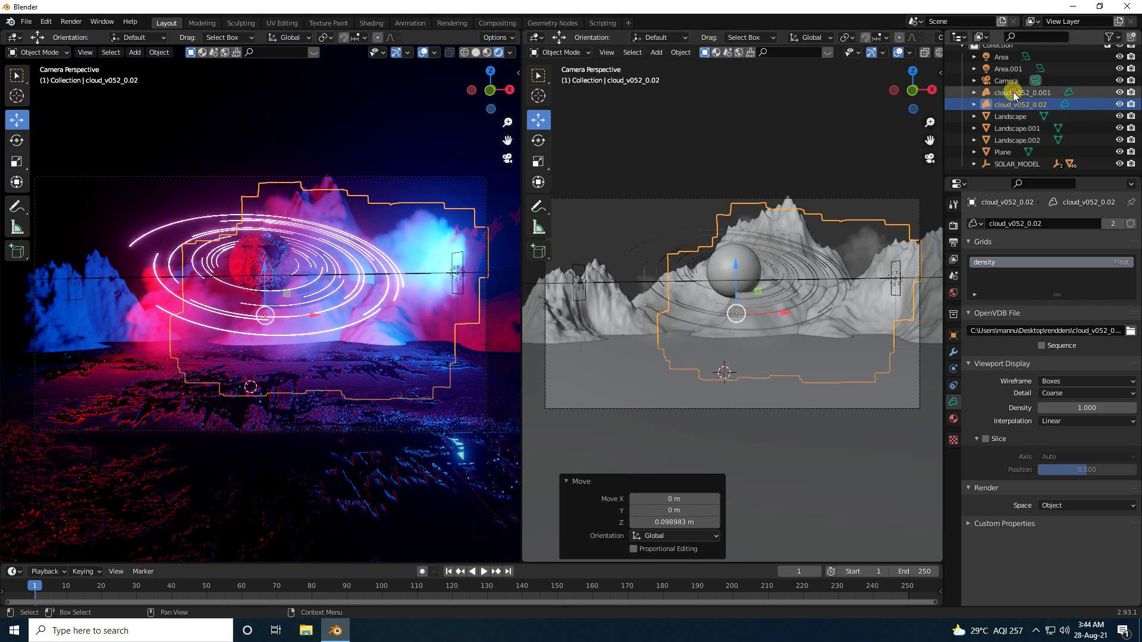
Shift the cloud_v052_0.001 volume sideways toward the red light and raise it about 0.41 m on Z.
click(1014, 92)
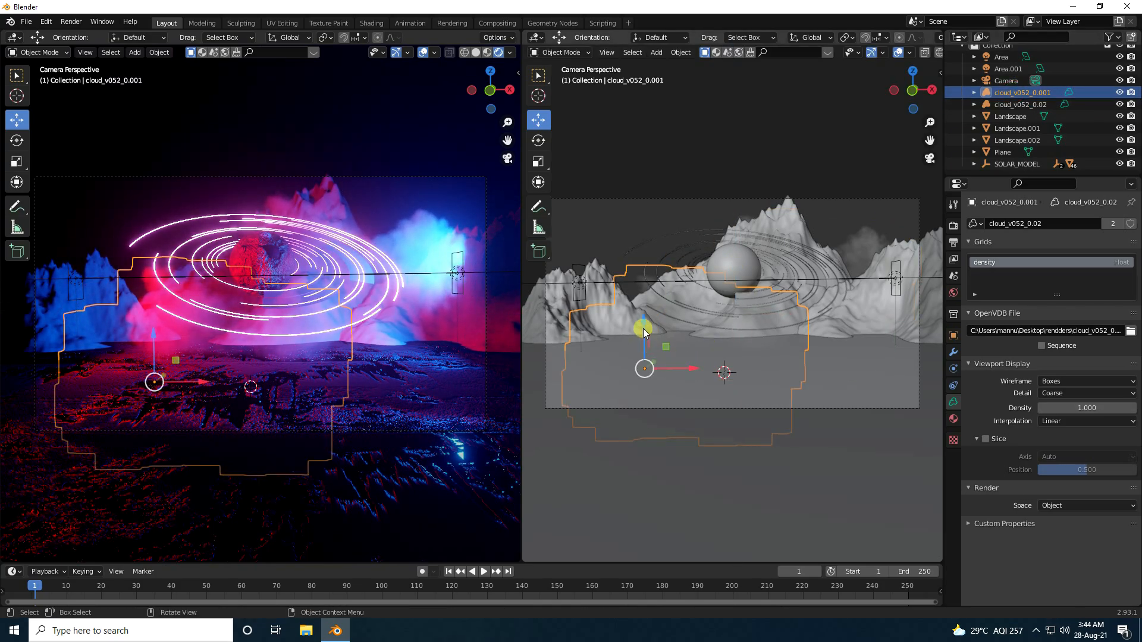
drag(645, 320, 590, 310)
scroll(595, 324, up, 2)
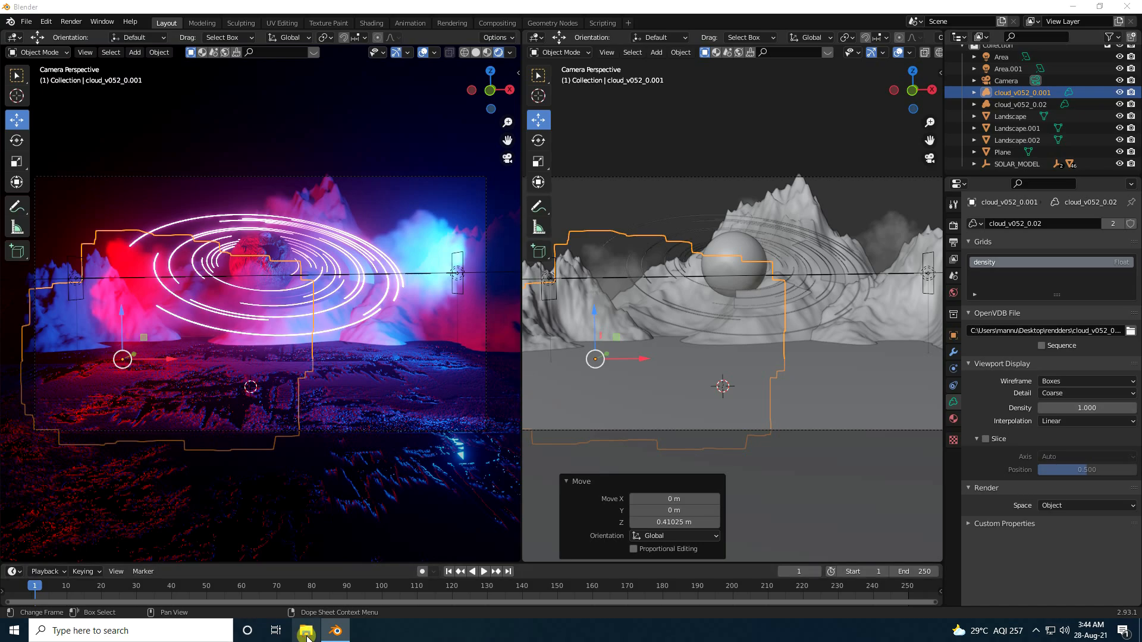
Open the reference image 1.jpg from the rendders folder on the Desktop, examine its lighting and composition, and return to Blender.
key(super+e)
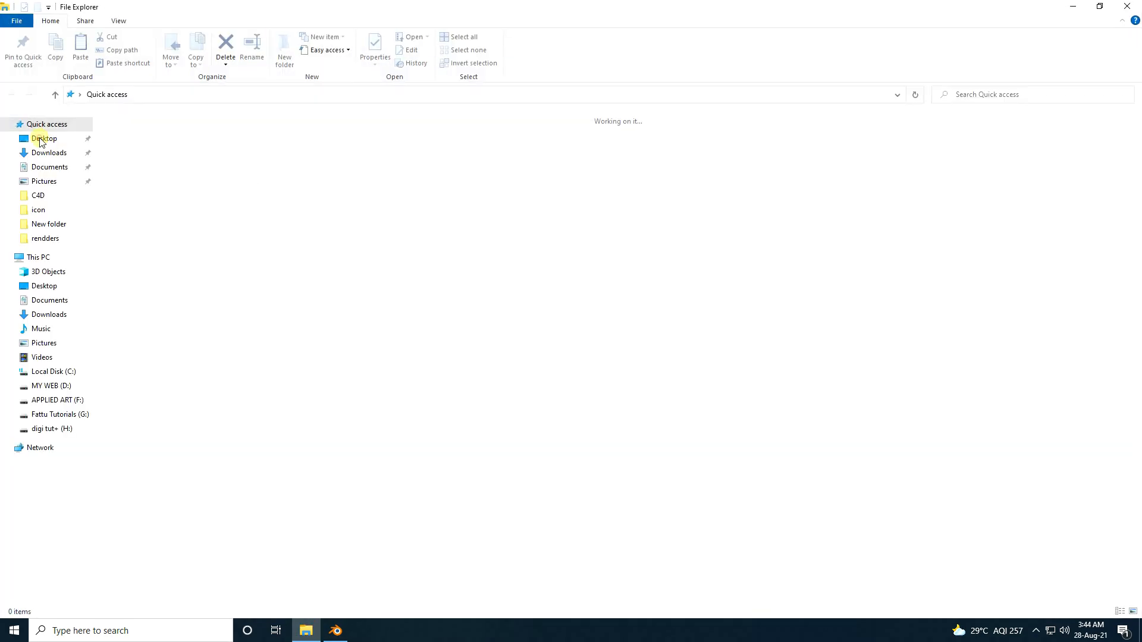
click(40, 139)
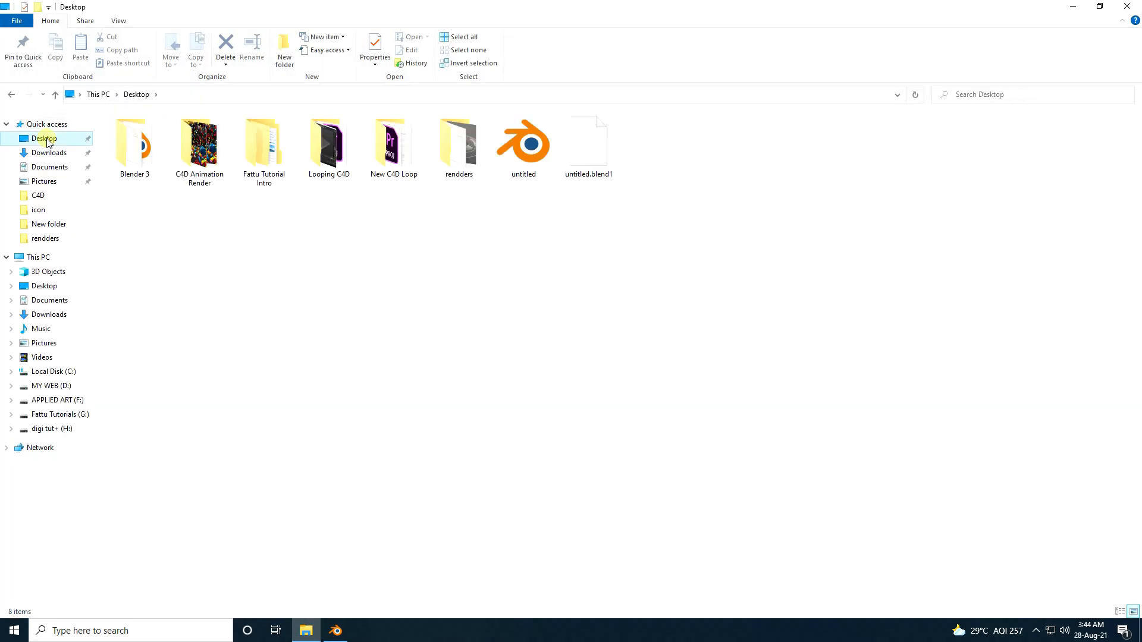
double_click(454, 166)
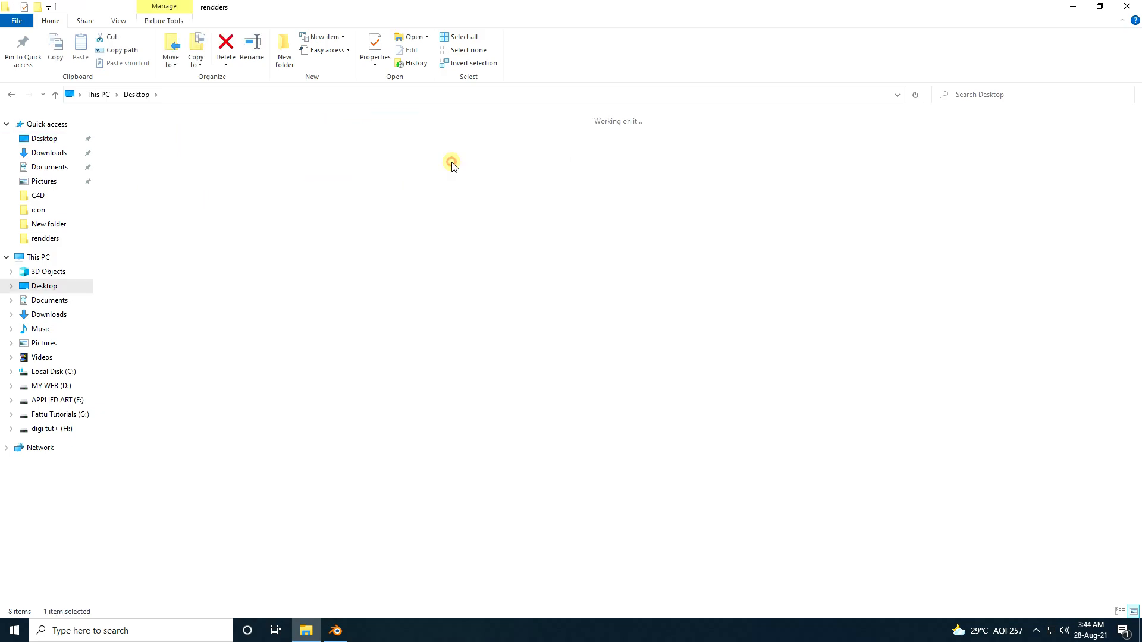
double_click(141, 159)
double_click(141, 159)
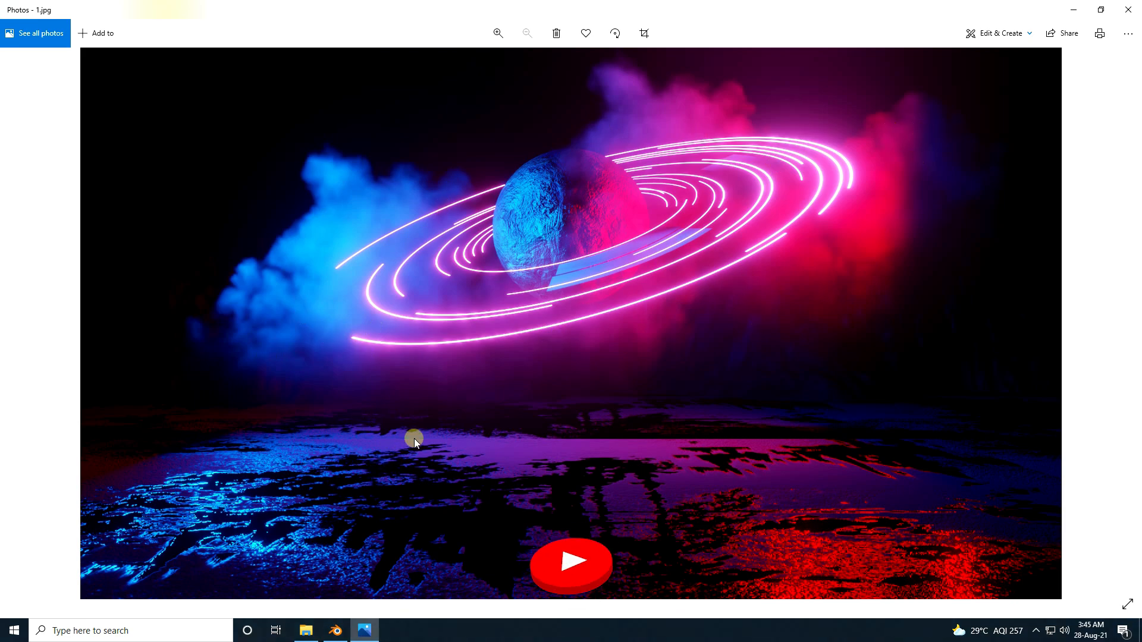
click(336, 630)
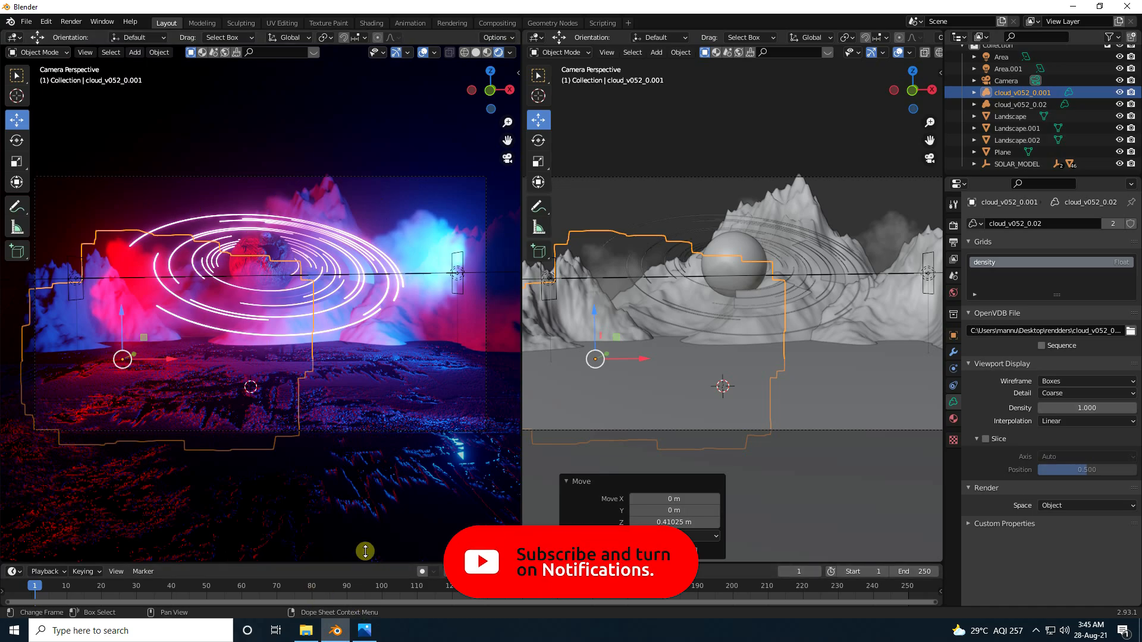
Select the Landscape mountain and give it a new material.
click(616, 209)
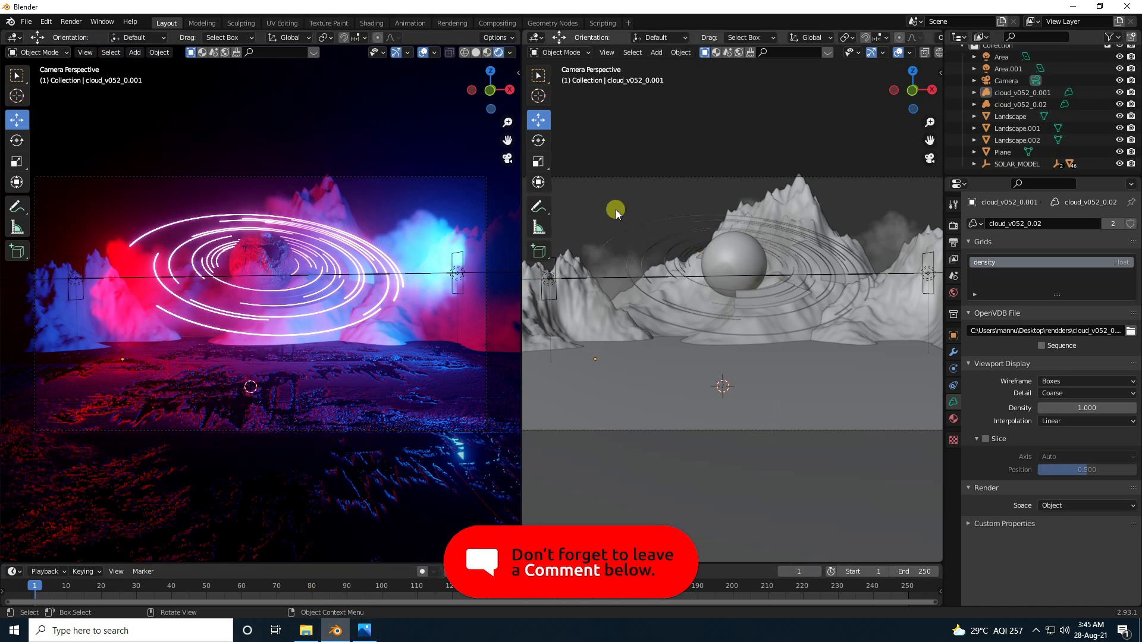
click(1010, 141)
click(1008, 117)
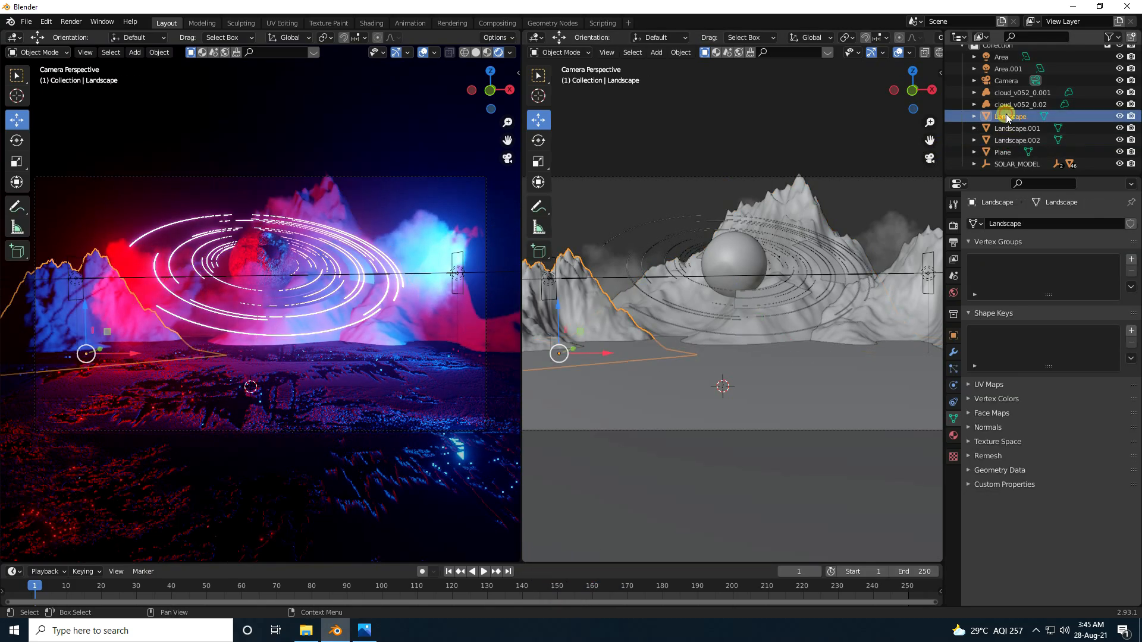
click(954, 435)
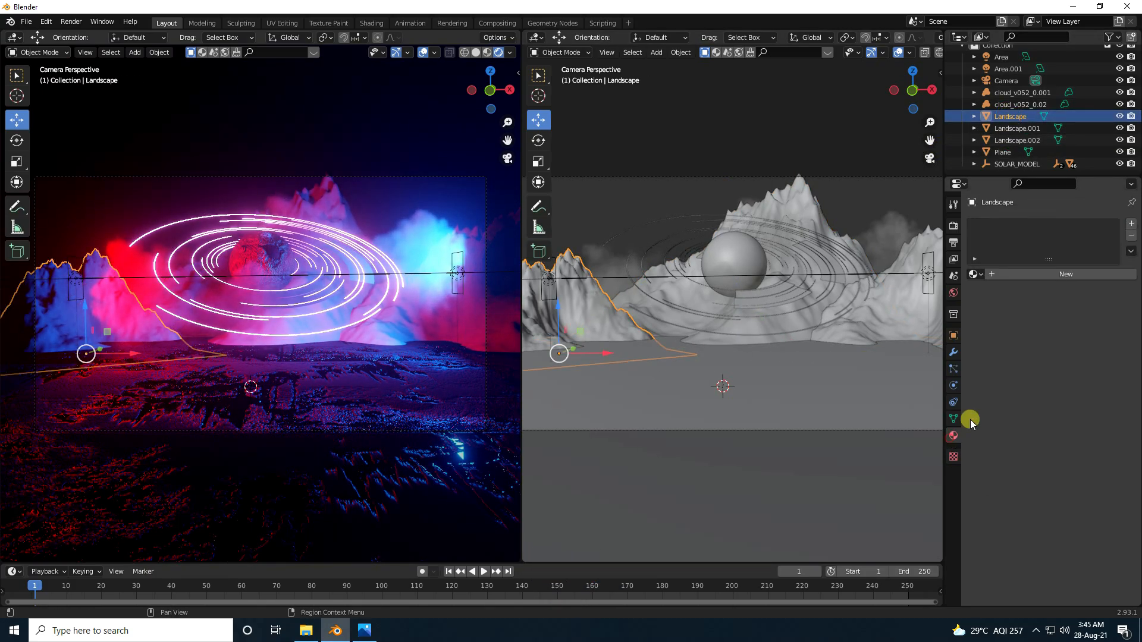
click(1004, 277)
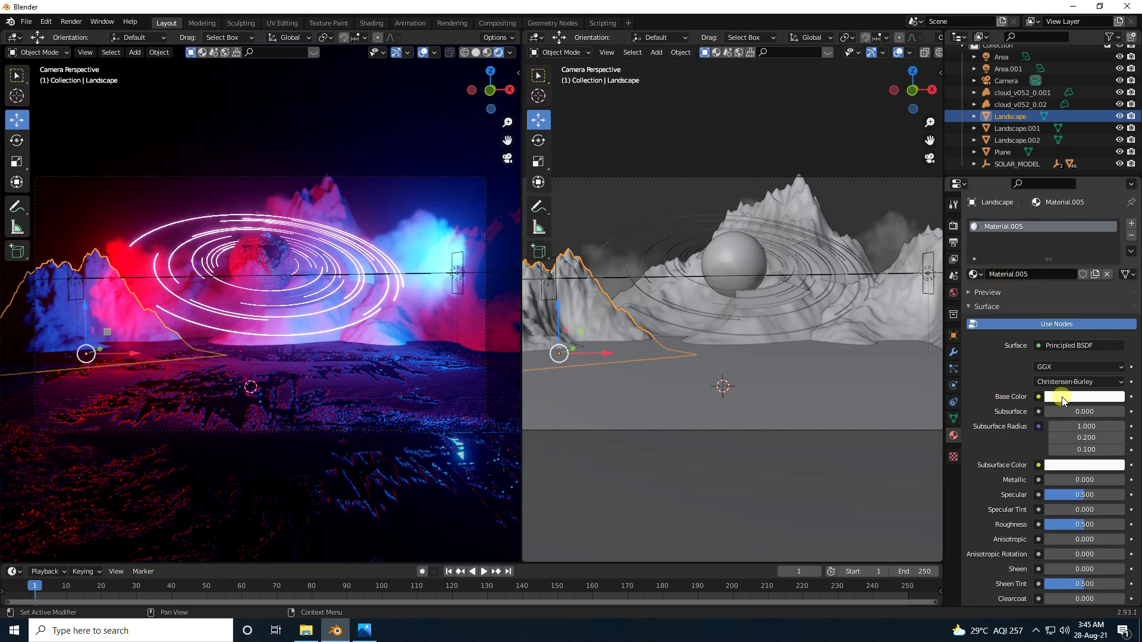
Set the base color of the Landscape mountain's Material.005 to black and assign that material to Landscape.001 and Landscape.002.
click(1059, 396)
drag(1115, 265, 1118, 309)
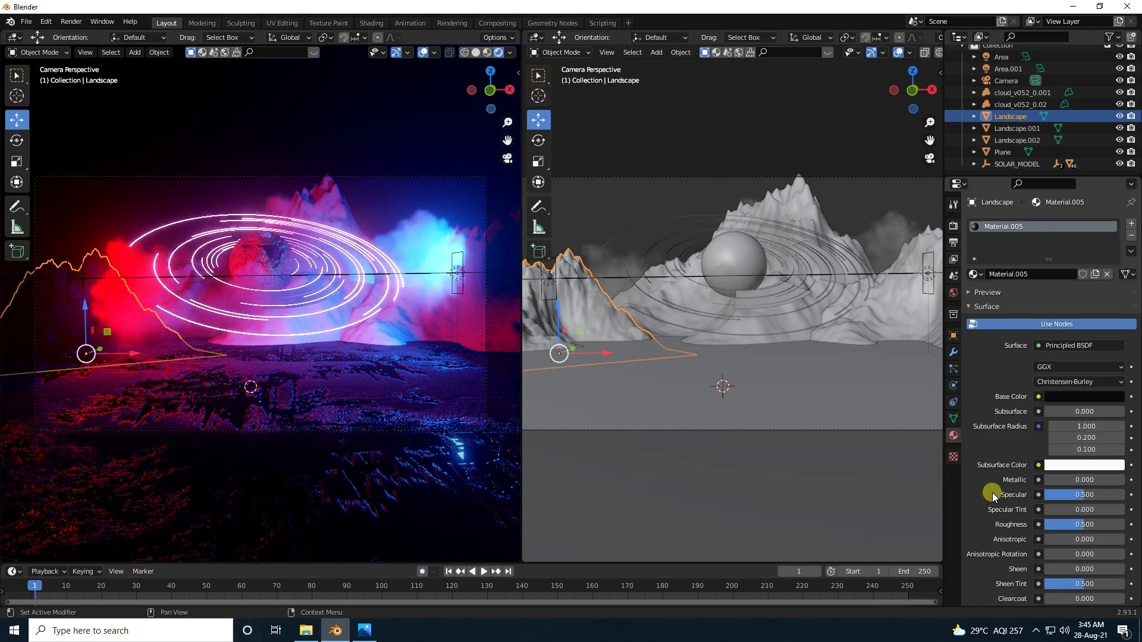
click(1012, 128)
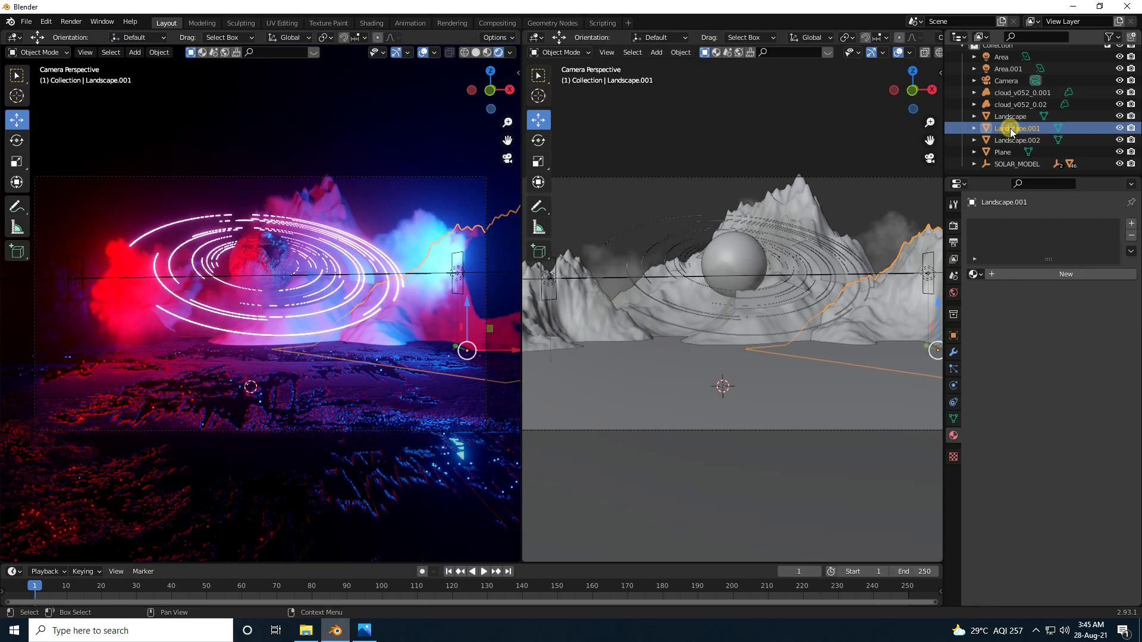
click(976, 275)
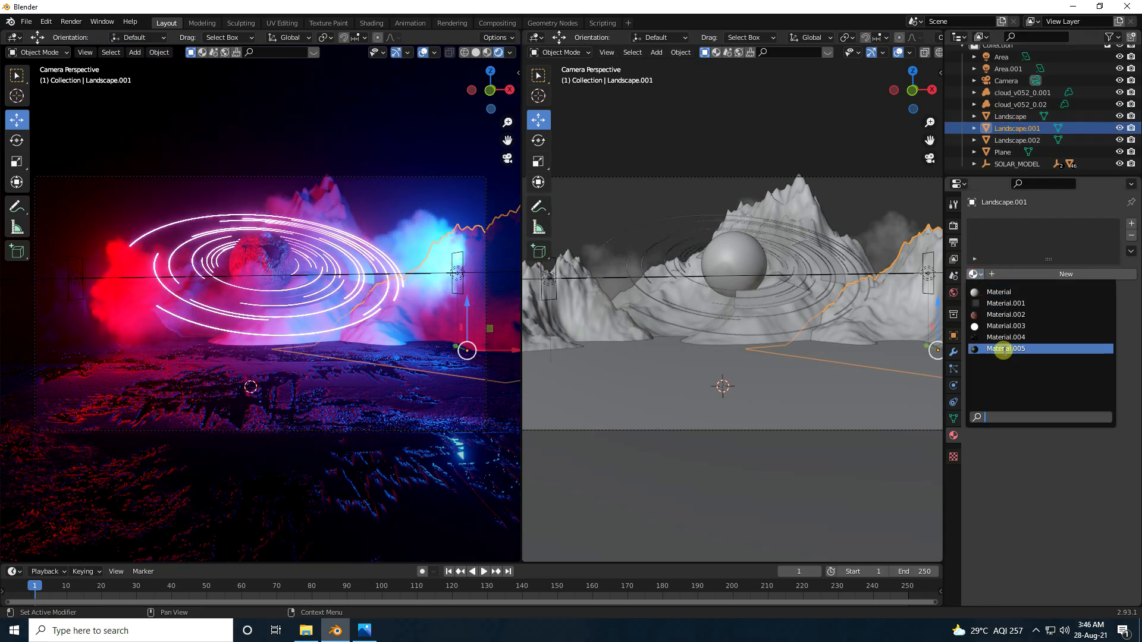
click(1004, 349)
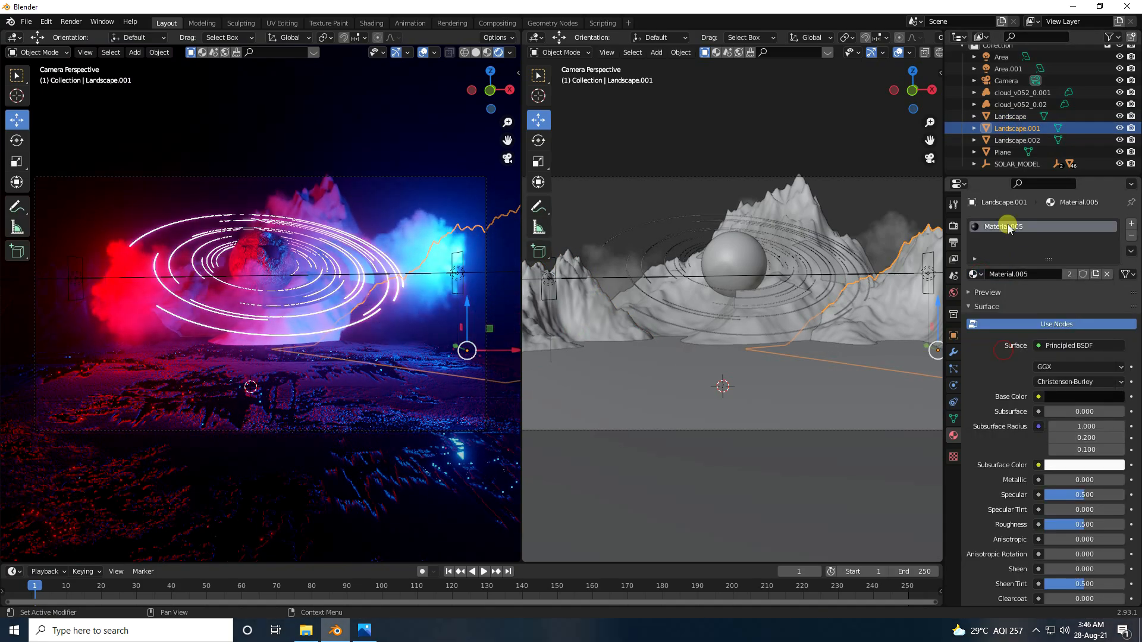
click(1015, 139)
click(976, 274)
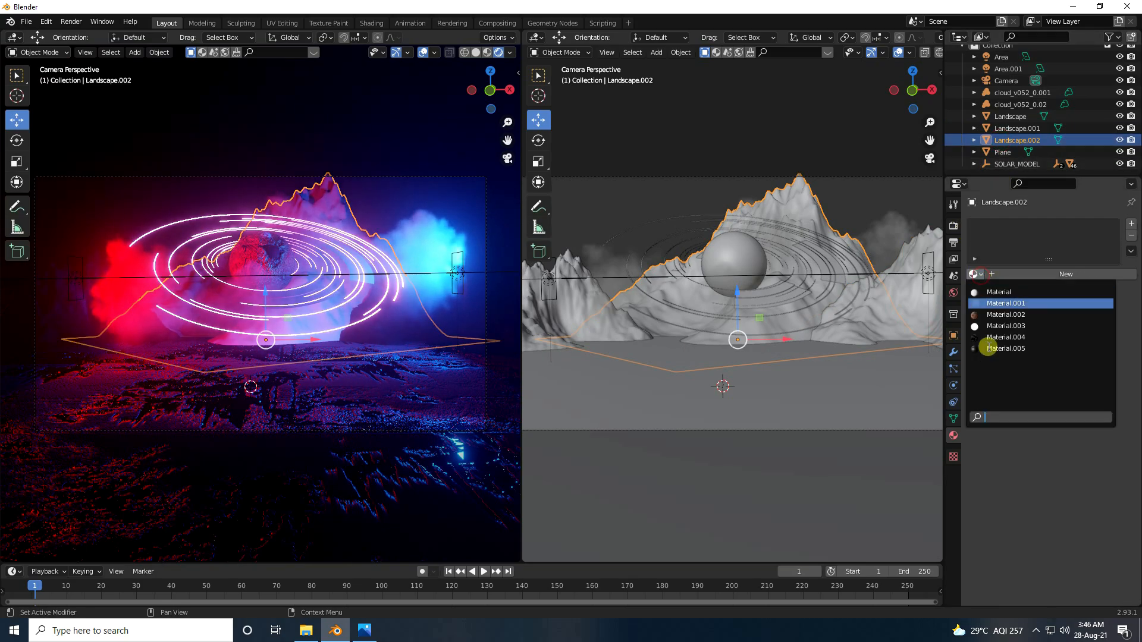
click(989, 349)
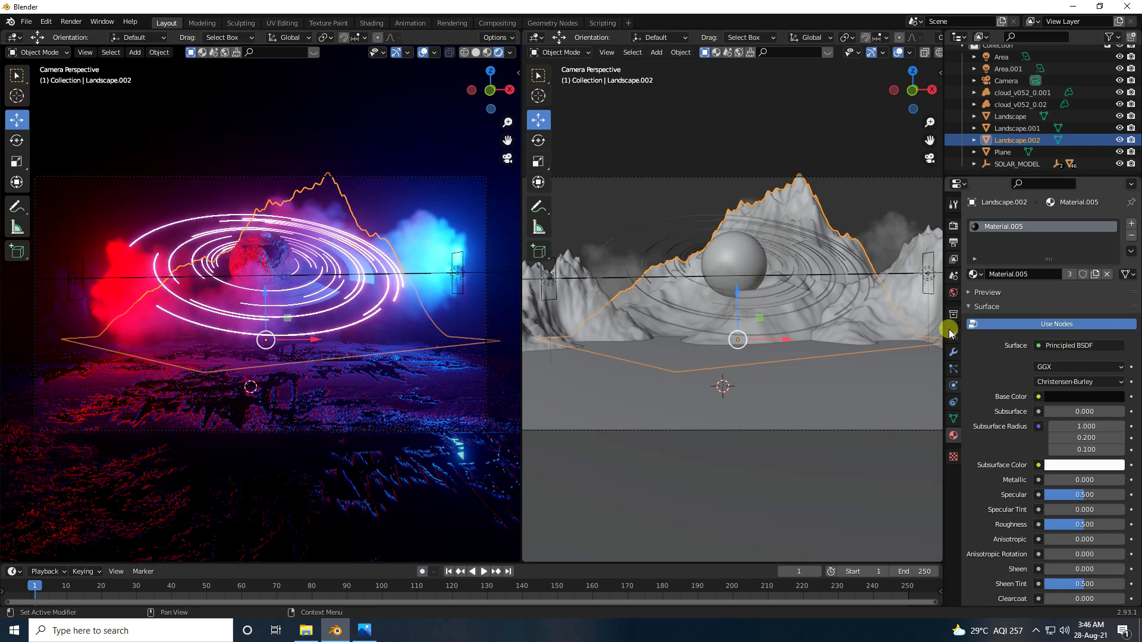
Set the emission strength of the ring material on Disc, inside Solaris_Ring of SOLAR_MODEL, to 150 and collapse the SOLAR_MODEL hierarchy.
click(954, 293)
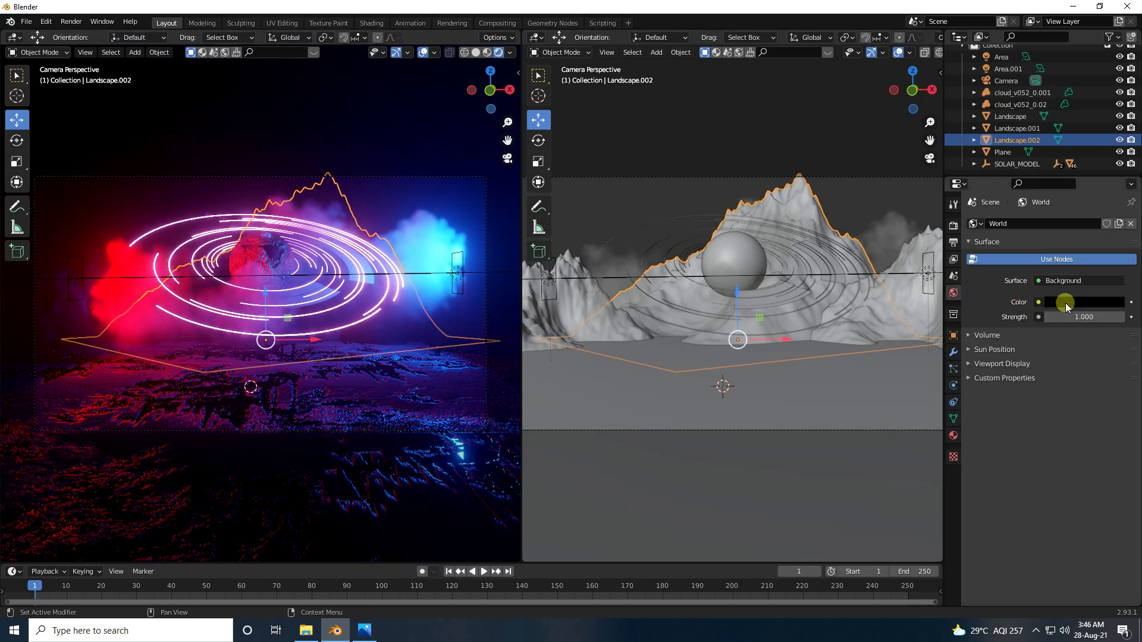
click(974, 164)
drag(1001, 179, 1000, 249)
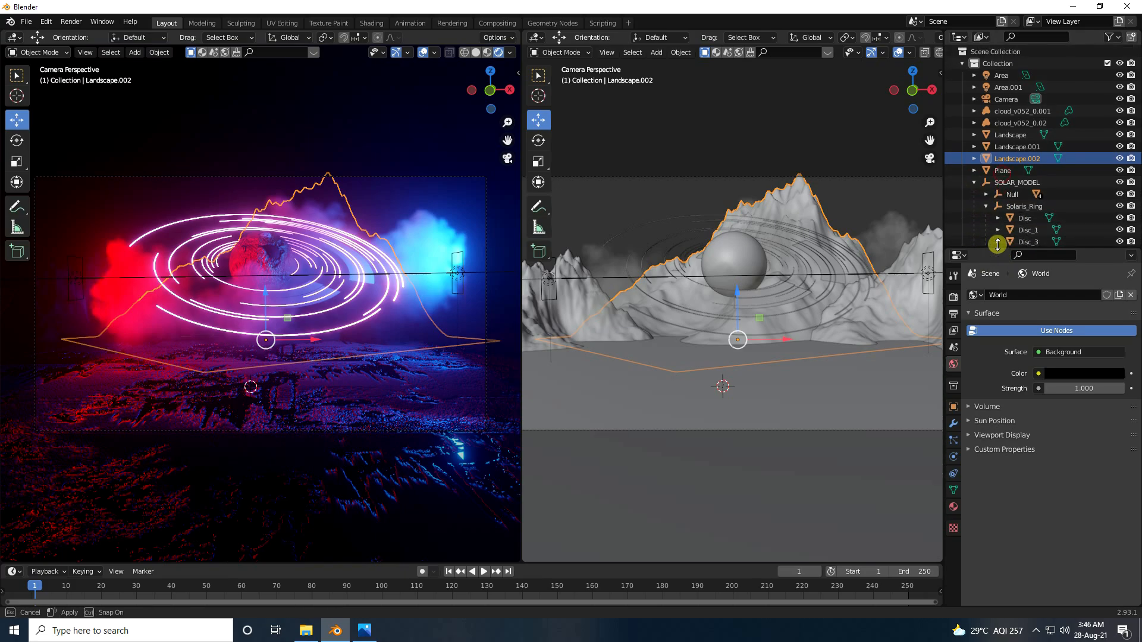
click(1020, 219)
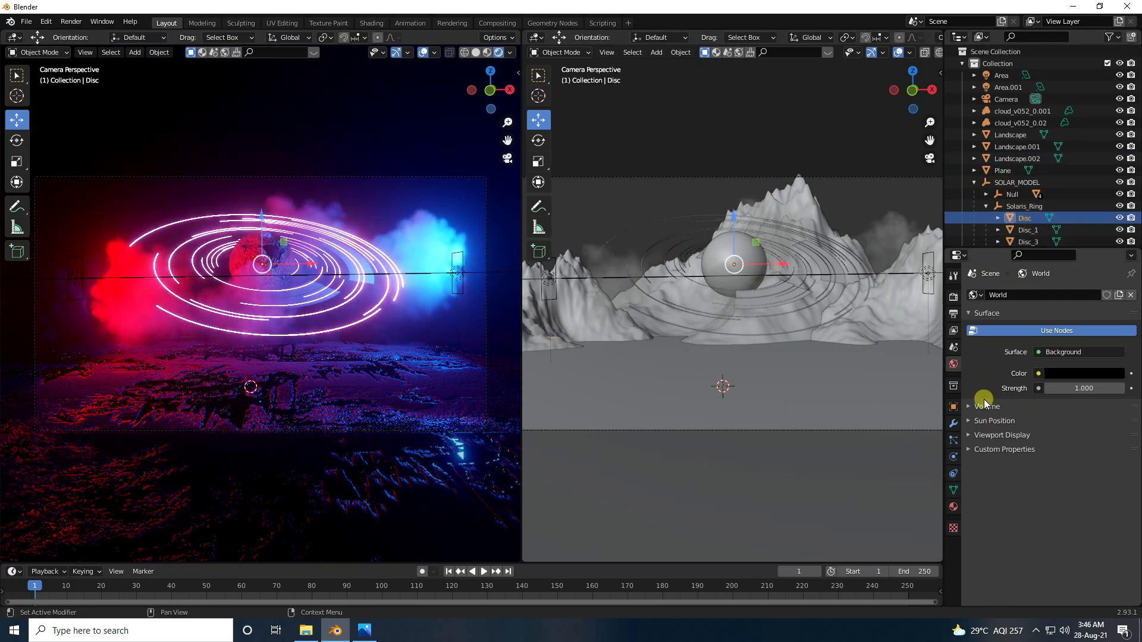
click(954, 507)
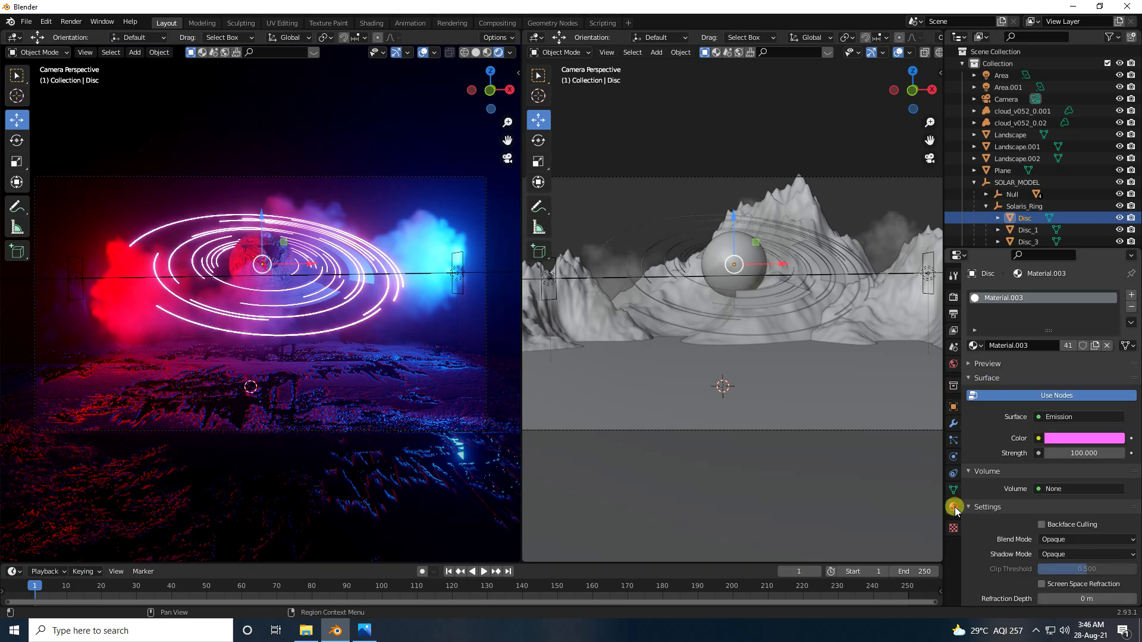
drag(1071, 453, 1082, 454)
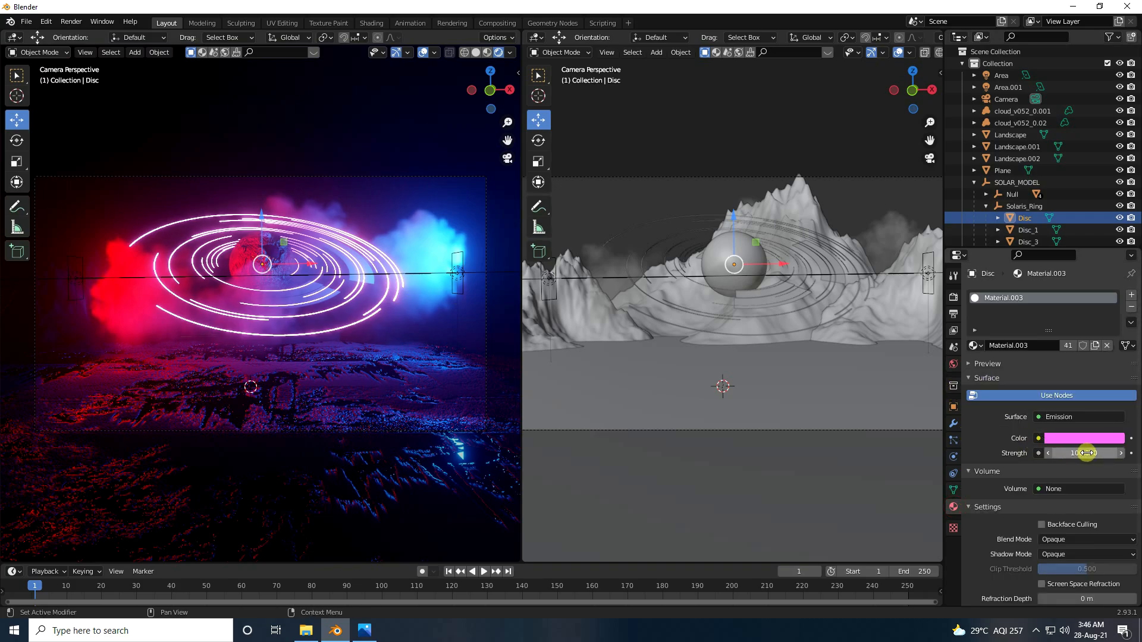
click(1086, 454)
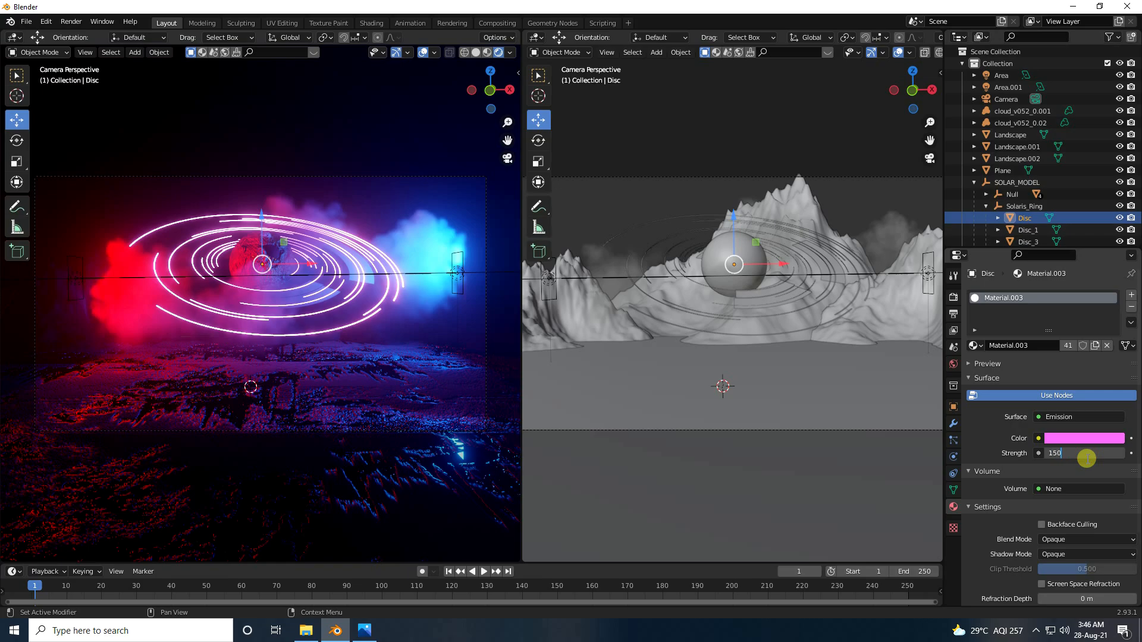
key(Return)
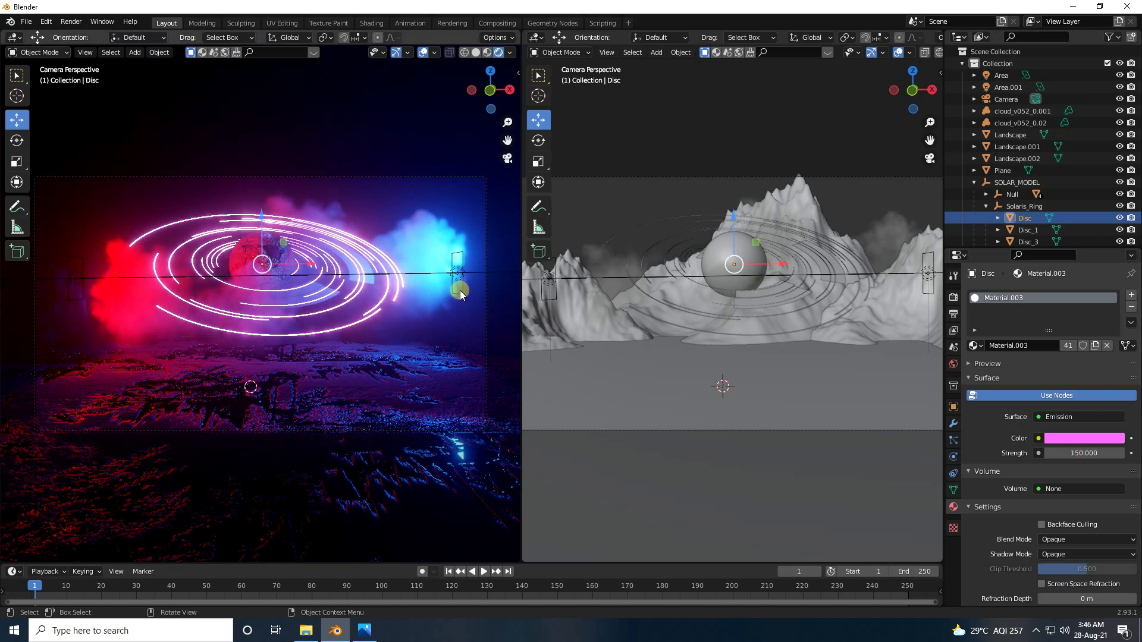
click(974, 182)
click(954, 297)
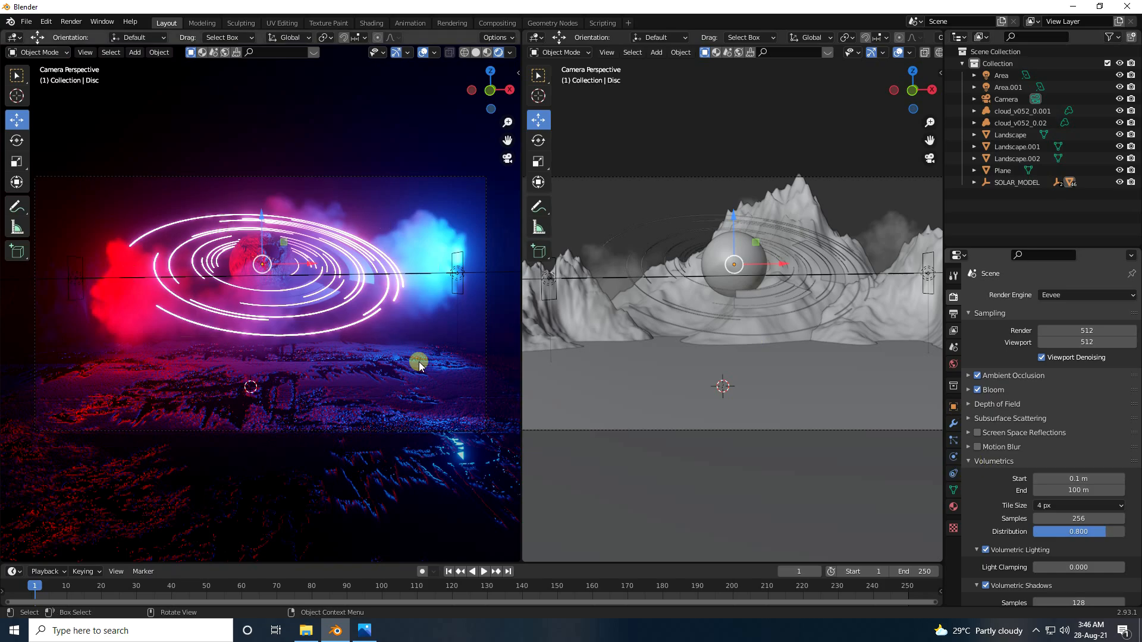
click(73, 22)
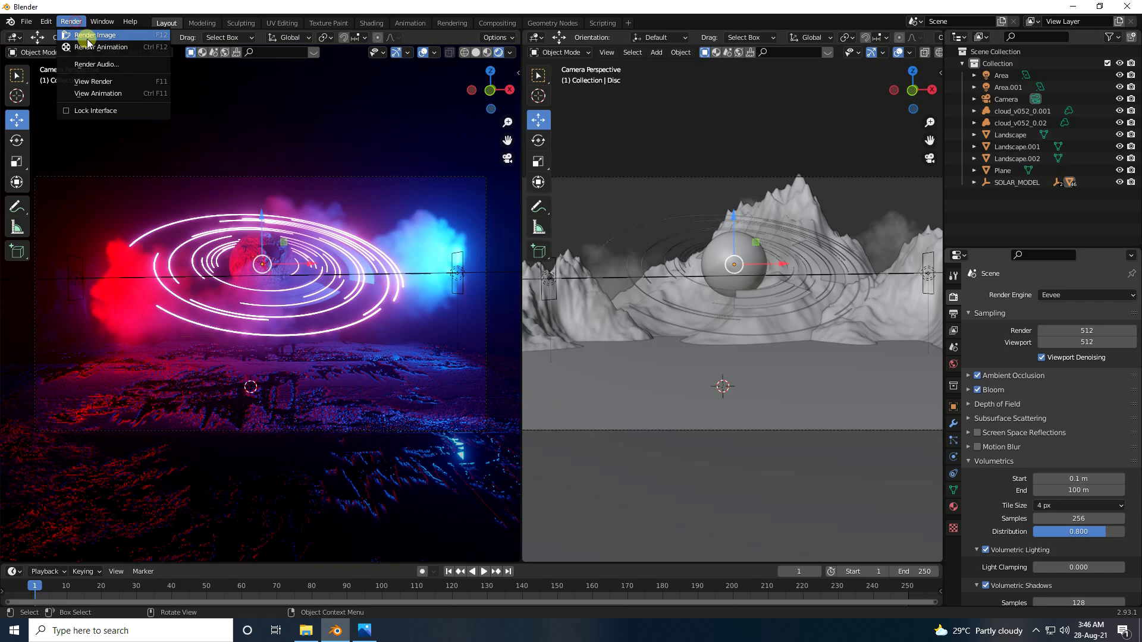
click(328, 125)
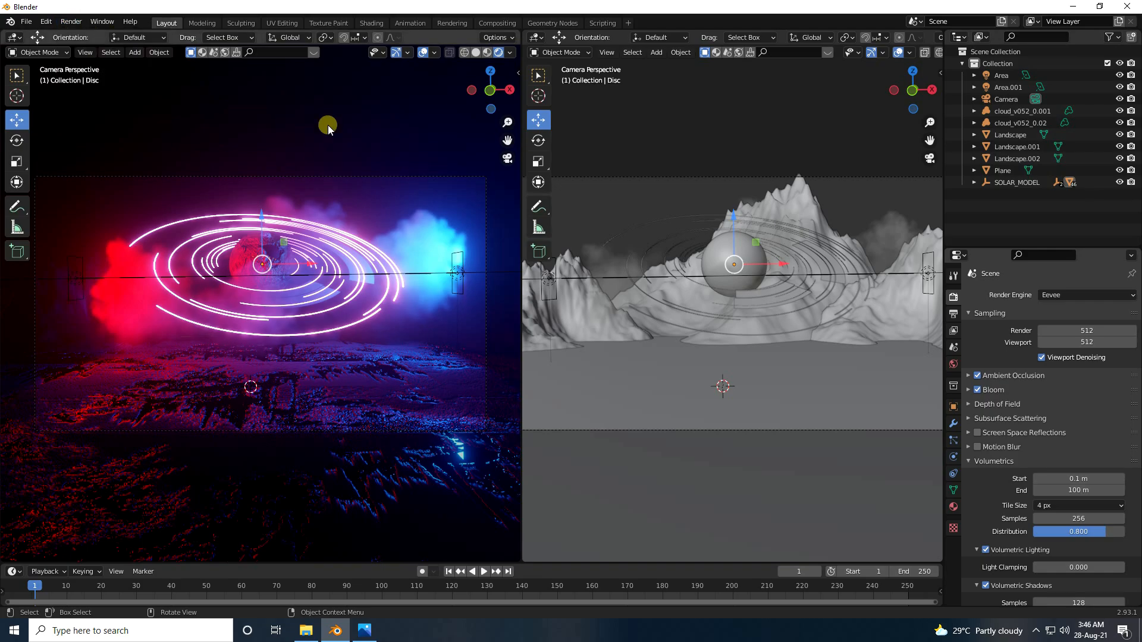